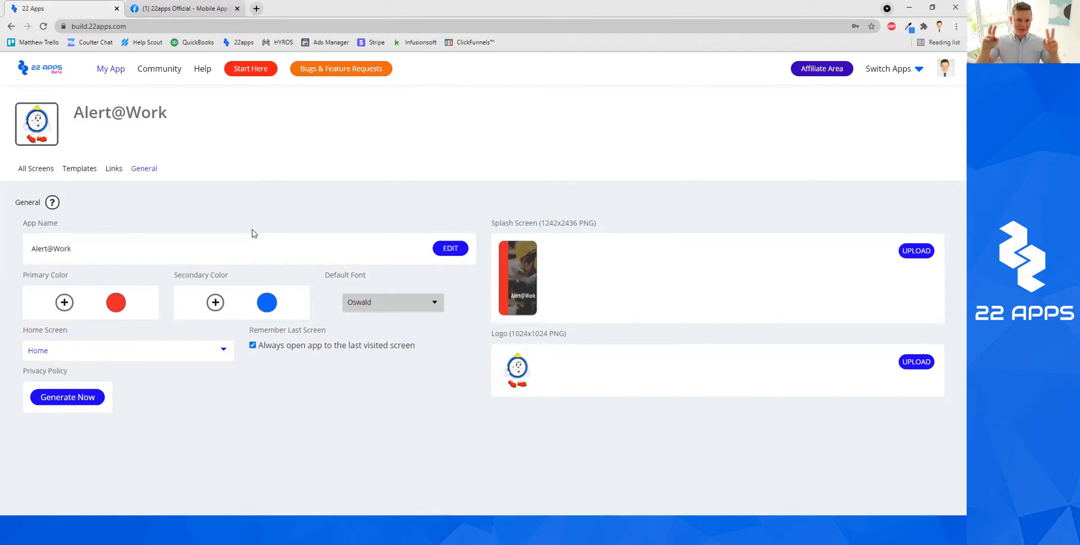
# Launch Microsoft Whiteboard with Win+W and bring up its gallery of saved boards.
pyautogui.press('super+w')
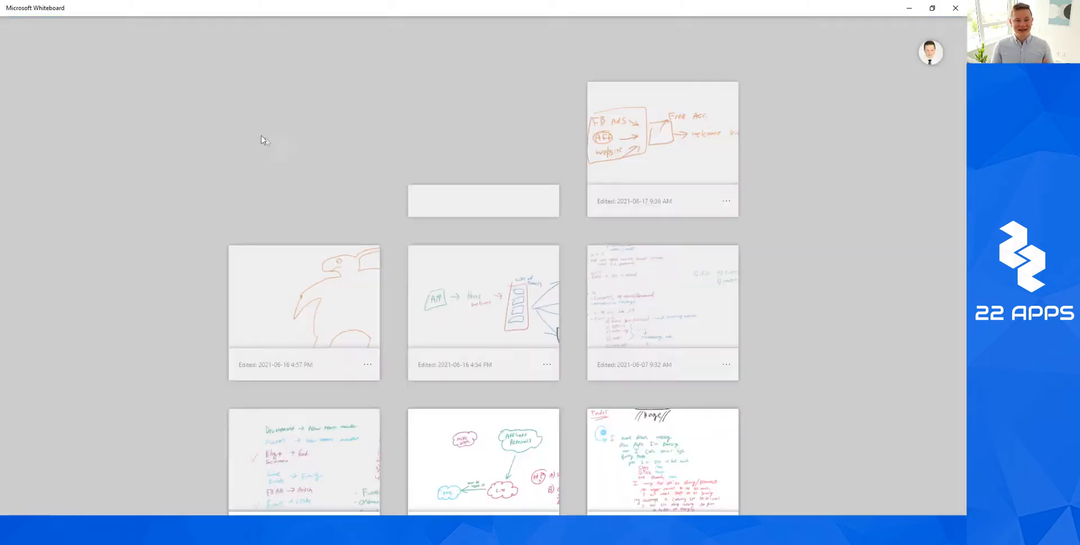
# Start a new blank board and handwrite the heading 'Last screen visited'.
pyautogui.click(286, 135)
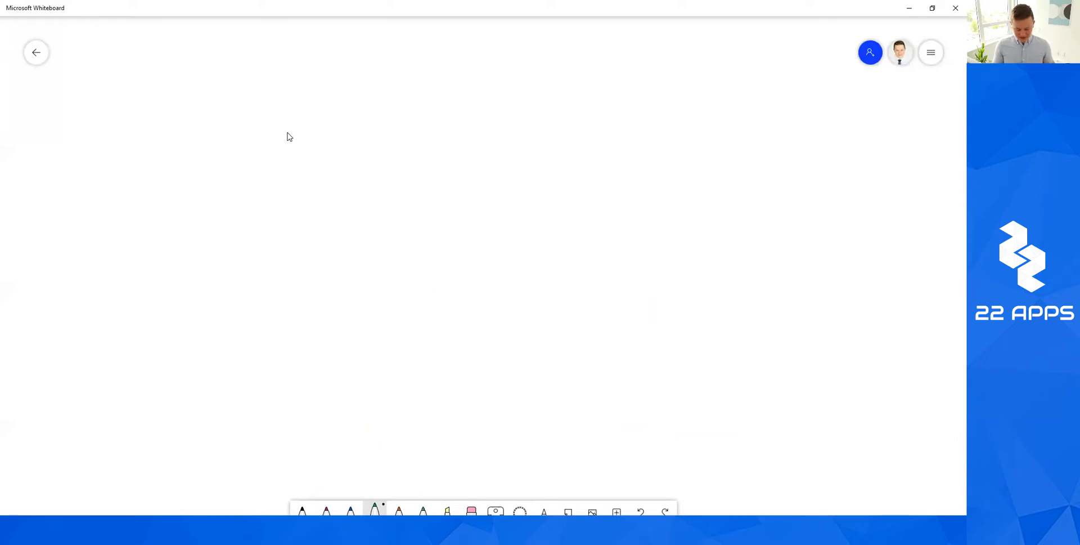
pyautogui.moveTo(228, 91)
pyautogui.mouseDown()
pyautogui.moveTo(243, 118)
pyautogui.moveTo(263, 120)
pyautogui.mouseUp()
pyautogui.moveTo(282, 98); pyautogui.dragTo(272, 122)
pyautogui.moveTo(291, 94); pyautogui.dragTo(293, 120)
pyautogui.moveTo(371, 96); pyautogui.dragTo(357, 117)
pyautogui.moveTo(387, 100); pyautogui.dragTo(380, 115)
pyautogui.moveTo(397, 98)
pyautogui.mouseDown()
pyautogui.moveTo(397, 116)
pyautogui.moveTo(417, 111)
pyautogui.mouseUp()
pyautogui.moveTo(423, 97); pyautogui.dragTo(432, 108)
pyautogui.moveTo(438, 111)
pyautogui.mouseDown()
pyautogui.moveTo(449, 85)
pyautogui.moveTo(529, 82)
pyautogui.moveTo(531, 97)
pyautogui.mouseUp()
pyautogui.moveTo(554, 78)
pyautogui.mouseDown()
pyautogui.moveTo(541, 100)
pyautogui.moveTo(555, 101)
pyautogui.mouseUp()
pyautogui.moveTo(555, 71); pyautogui.dragTo(559, 75)
pyautogui.moveTo(573, 73)
pyautogui.mouseDown()
pyautogui.moveTo(569, 100)
pyautogui.moveTo(579, 80)
pyautogui.mouseUp()
pyautogui.moveTo(590, 83); pyautogui.dragTo(597, 96)
pyautogui.moveTo(613, 61); pyautogui.dragTo(610, 99)
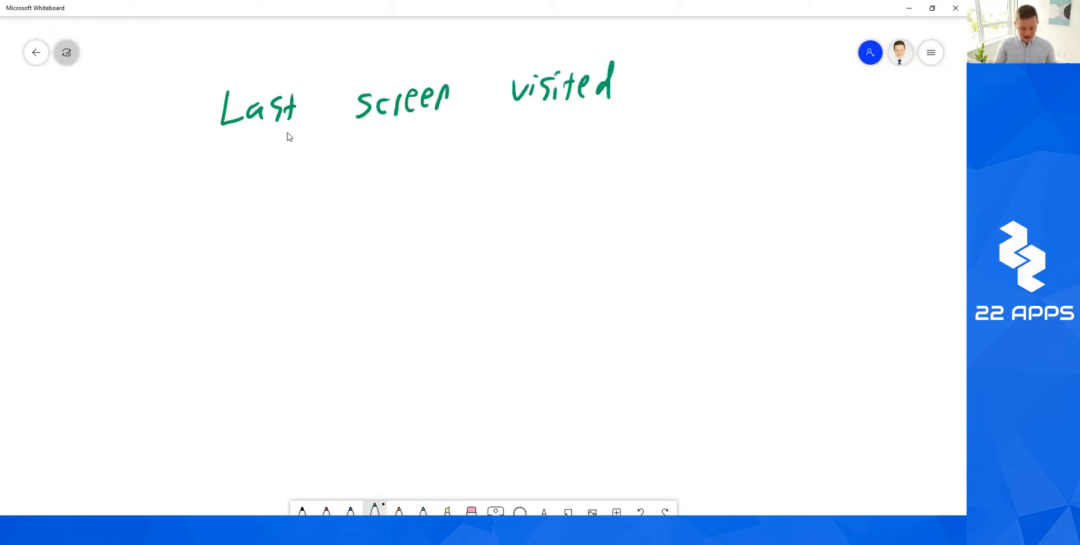
# Write the first list item '1) Membership Area'.
pyautogui.moveTo(229, 171); pyautogui.dragTo(228, 198)
pyautogui.moveTo(232, 161)
pyautogui.mouseDown()
pyautogui.moveTo(249, 186)
pyautogui.moveTo(239, 215)
pyautogui.mouseUp()
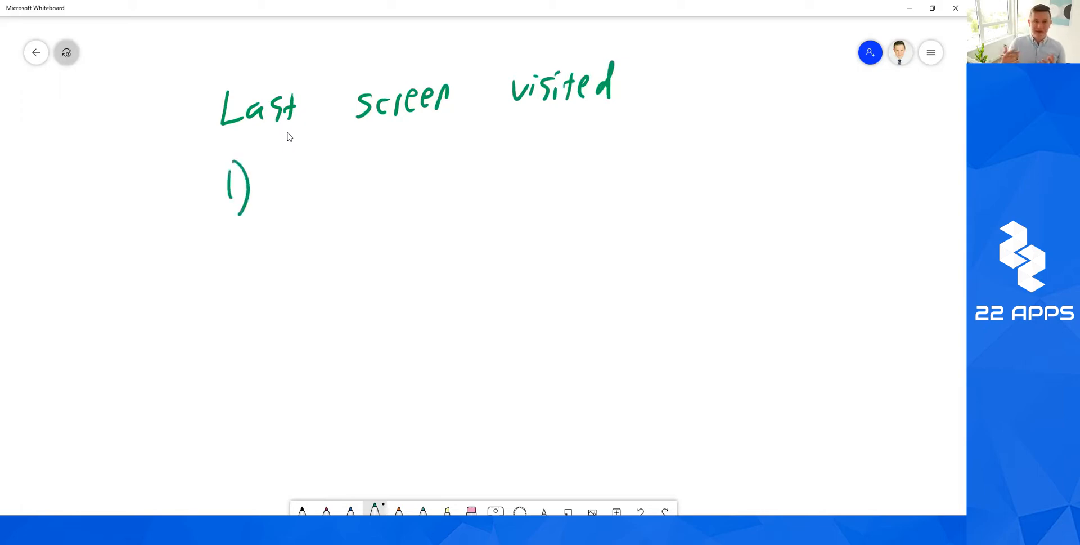
pyautogui.moveTo(285, 195)
pyautogui.mouseDown()
pyautogui.moveTo(304, 169)
pyautogui.moveTo(313, 190)
pyautogui.mouseUp()
pyautogui.moveTo(316, 181); pyautogui.dragTo(363, 191)
pyautogui.moveTo(381, 176); pyautogui.dragTo(404, 163)
pyautogui.moveTo(419, 157)
pyautogui.mouseDown()
pyautogui.moveTo(403, 179)
pyautogui.moveTo(424, 181)
pyautogui.mouseUp()
pyautogui.moveTo(425, 170); pyautogui.dragTo(437, 183)
pyautogui.moveTo(443, 164)
pyautogui.mouseDown()
pyautogui.moveTo(450, 186)
pyautogui.moveTo(455, 158)
pyautogui.mouseUp()
pyautogui.moveTo(498, 192); pyautogui.dragTo(515, 155)
pyautogui.moveTo(503, 170); pyautogui.dragTo(532, 169)
pyautogui.moveTo(533, 174); pyautogui.dragTo(566, 180)
# Add list items '2) Tutorial' and '3) Funnels' below it.
pyautogui.moveTo(233, 243)
pyautogui.mouseDown()
pyautogui.moveTo(246, 272)
pyautogui.moveTo(261, 269)
pyautogui.mouseUp()
pyautogui.moveTo(247, 228); pyautogui.dragTo(260, 279)
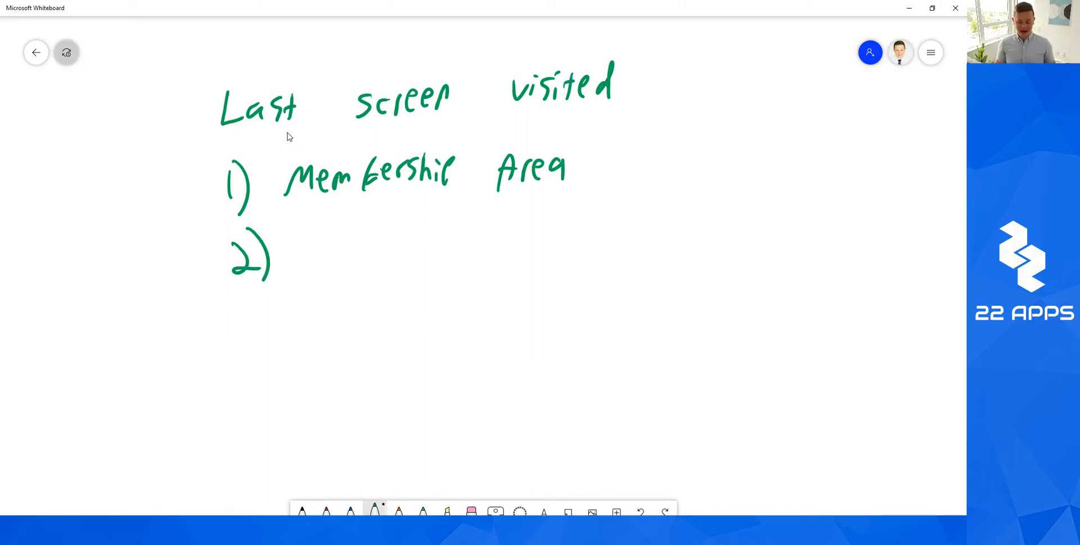
pyautogui.moveTo(321, 237); pyautogui.dragTo(346, 231)
pyautogui.moveTo(338, 233)
pyautogui.mouseDown()
pyautogui.moveTo(339, 260)
pyautogui.moveTo(371, 248)
pyautogui.mouseUp()
pyautogui.moveTo(374, 233); pyautogui.dragTo(394, 243)
pyautogui.moveTo(401, 256)
pyautogui.mouseDown()
pyautogui.moveTo(413, 236)
pyautogui.moveTo(420, 252)
pyautogui.mouseUp()
pyautogui.moveTo(431, 242); pyautogui.dragTo(445, 250)
pyautogui.moveTo(458, 209); pyautogui.dragTo(454, 245)
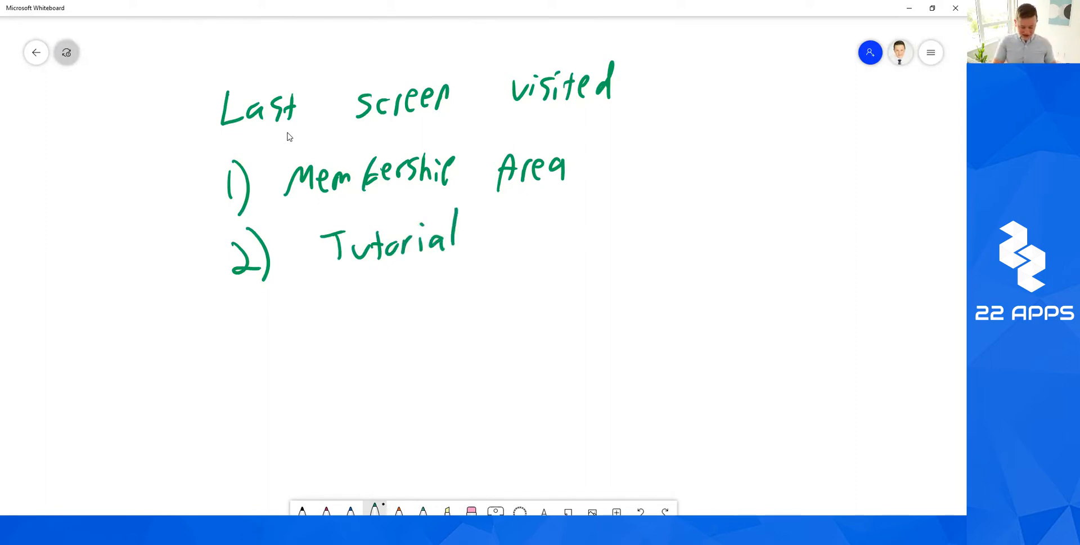
pyautogui.moveTo(231, 315); pyautogui.dragTo(243, 354)
pyautogui.moveTo(249, 302); pyautogui.dragTo(260, 358)
pyautogui.moveTo(333, 302); pyautogui.dragTo(336, 339)
pyautogui.moveTo(334, 304); pyautogui.dragTo(350, 302)
pyautogui.moveTo(338, 323); pyautogui.dragTo(373, 333)
pyautogui.moveTo(376, 337)
pyautogui.mouseDown()
pyautogui.moveTo(388, 319)
pyautogui.moveTo(415, 333)
pyautogui.mouseUp()
pyautogui.moveTo(424, 297)
pyautogui.mouseDown()
pyautogui.moveTo(423, 334)
pyautogui.moveTo(435, 333)
pyautogui.mouseUp()
# Draw a brace beside Tutorial and Funnels leading to two arrow-linked screen boxes.
pyautogui.moveTo(484, 270); pyautogui.dragTo(390, 267)
pyautogui.moveTo(380, 200)
pyautogui.mouseDown()
pyautogui.moveTo(452, 315)
pyautogui.moveTo(383, 373)
pyautogui.mouseUp()
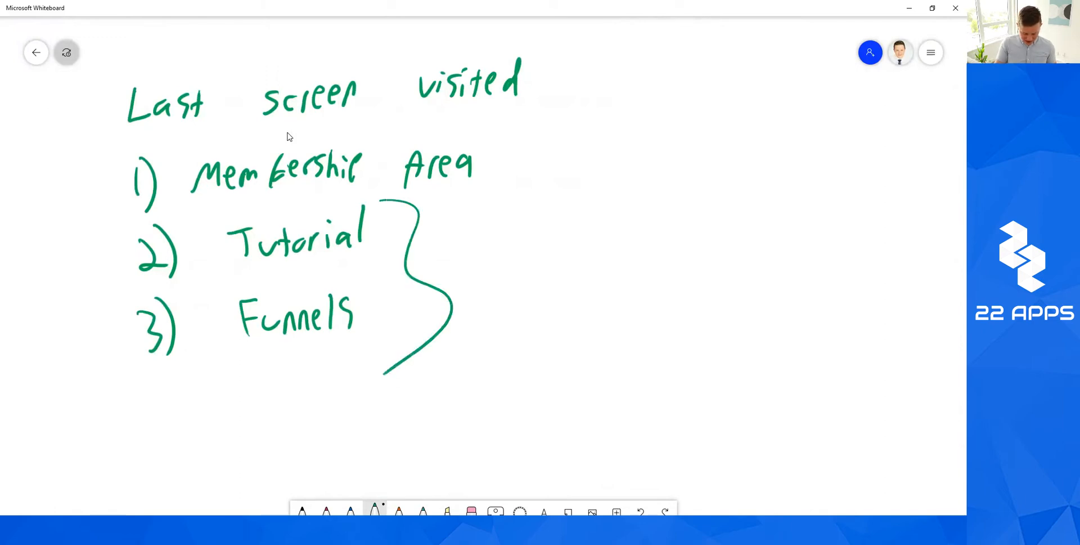
pyautogui.moveTo(484, 270); pyautogui.dragTo(407, 276)
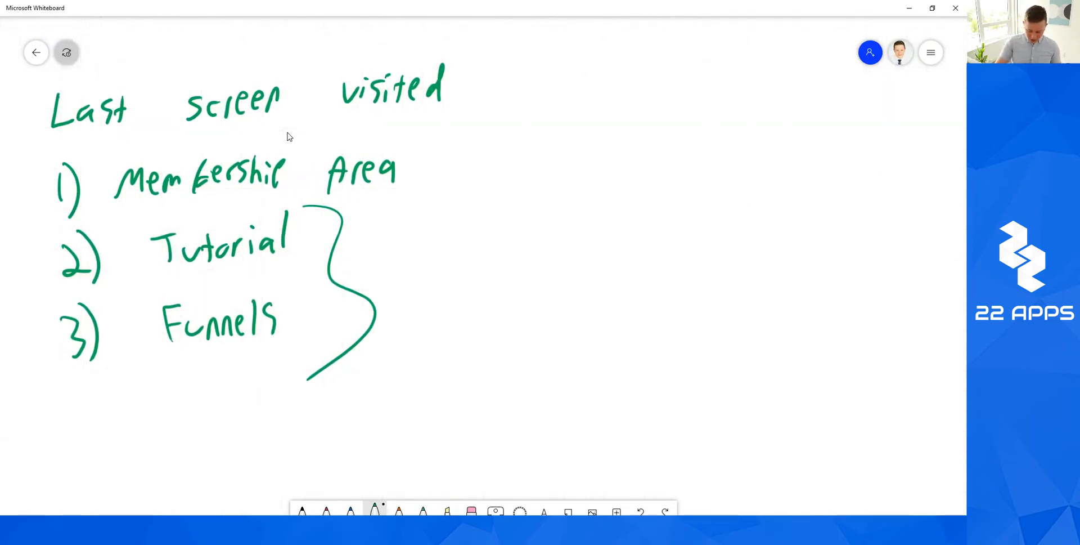
pyautogui.moveTo(445, 230)
pyautogui.mouseDown()
pyautogui.moveTo(521, 341)
pyautogui.moveTo(459, 230)
pyautogui.mouseUp()
pyautogui.moveTo(542, 285); pyautogui.dragTo(600, 275)
pyautogui.moveTo(575, 262)
pyautogui.mouseDown()
pyautogui.moveTo(599, 276)
pyautogui.moveTo(581, 299)
pyautogui.mouseUp()
pyautogui.moveTo(638, 205)
pyautogui.mouseDown()
pyautogui.moveTo(626, 338)
pyautogui.moveTo(668, 211)
pyautogui.mouseUp()
pyautogui.moveTo(754, 277); pyautogui.dragTo(816, 278)
pyautogui.moveTo(789, 254)
pyautogui.mouseDown()
pyautogui.moveTo(819, 278)
pyautogui.moveTo(792, 308)
pyautogui.mouseUp()
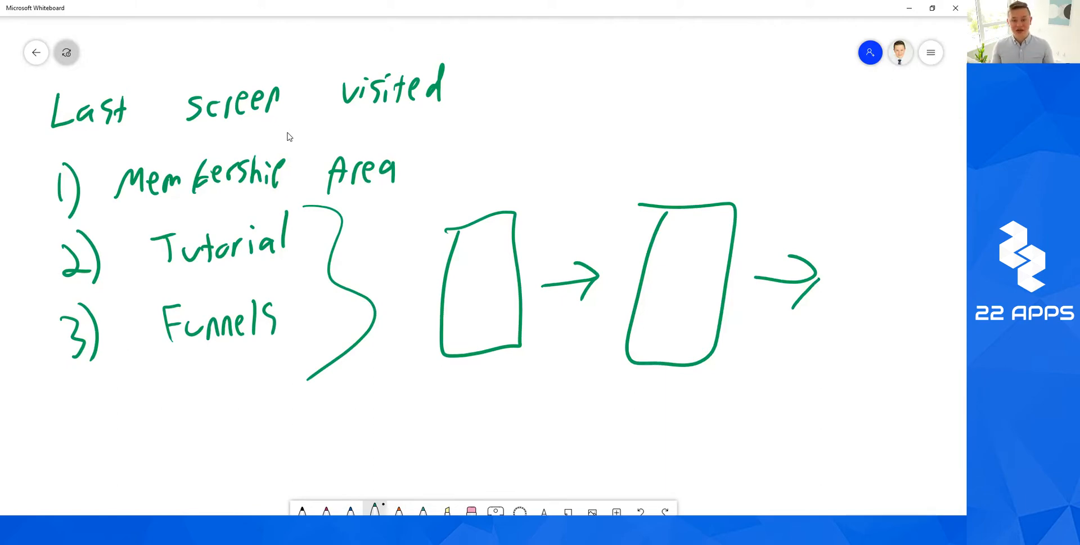
pyautogui.moveTo(457, 240); pyautogui.dragTo(490, 253)
# Finish the 'wel.' label in the first box and write 'How' in the second.
pyautogui.click(496, 251)
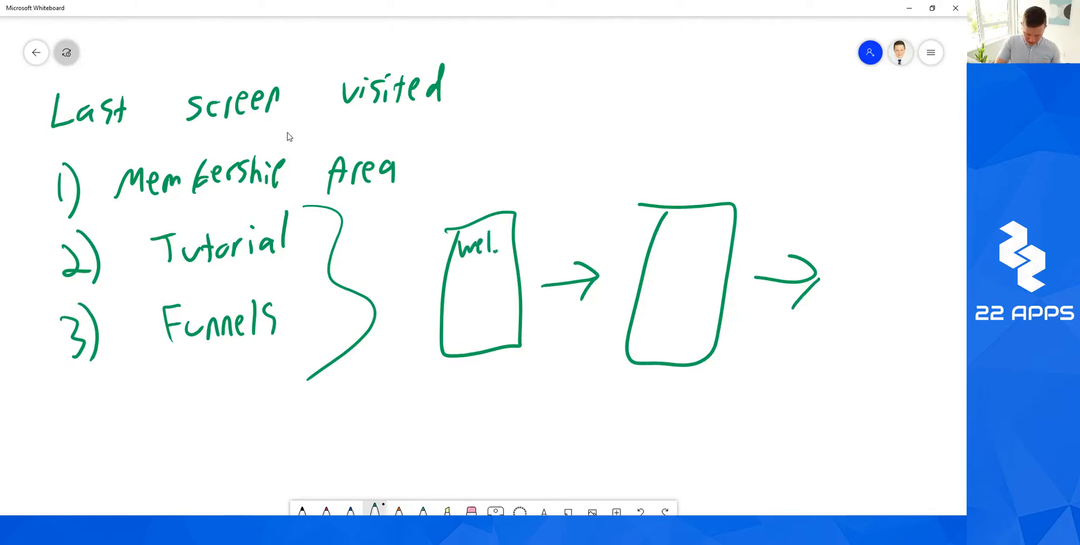
pyautogui.moveTo(671, 224)
pyautogui.mouseDown()
pyautogui.moveTo(669, 247)
pyautogui.moveTo(682, 248)
pyautogui.mouseUp()
pyautogui.moveTo(669, 238); pyautogui.dragTo(684, 236)
pyautogui.moveTo(696, 233); pyautogui.dragTo(723, 231)
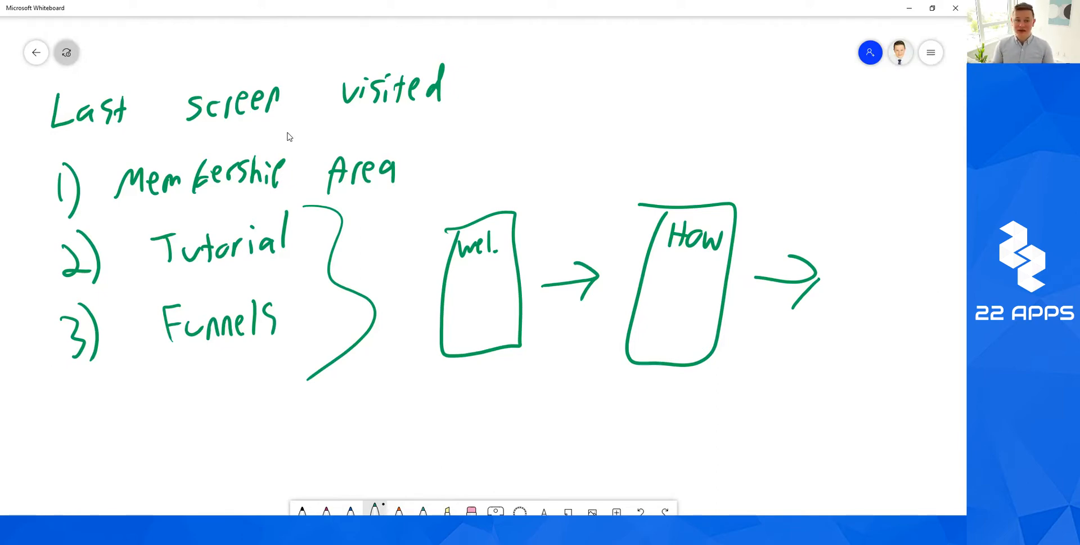
# Draw a third screen box with an arrow leading to the word 'Home'.
pyautogui.hscroll(1, 288, 136)
pyautogui.scroll(-1, 288, 137)
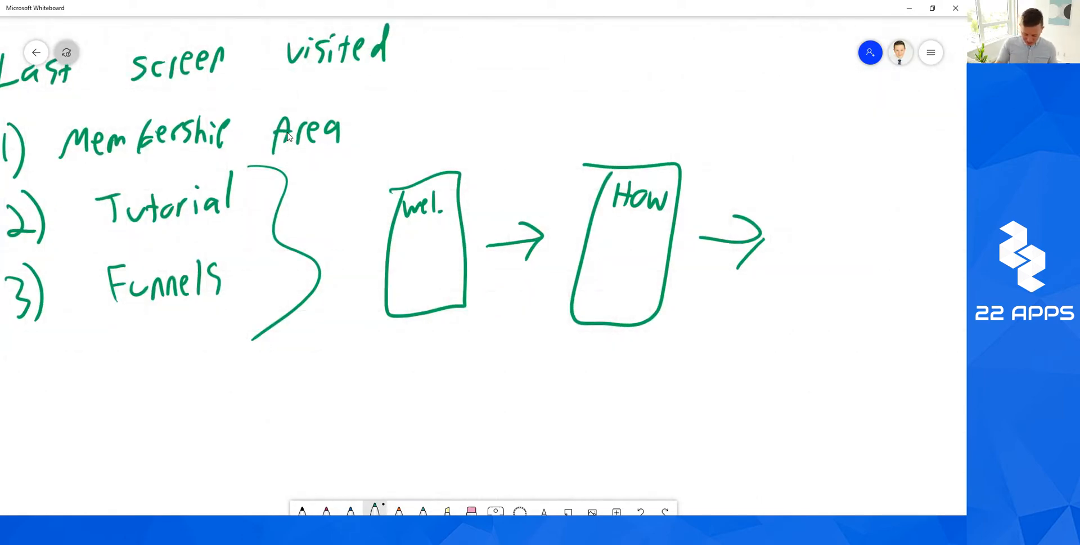
pyautogui.hscroll(2, 287, 137)
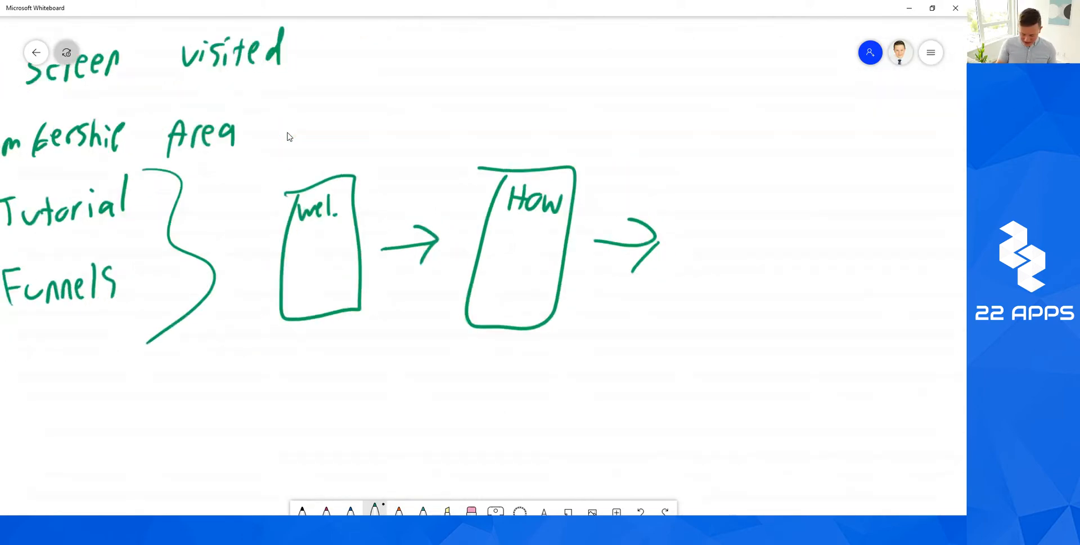
pyautogui.moveTo(659, 177)
pyautogui.mouseDown()
pyautogui.moveTo(725, 340)
pyautogui.moveTo(684, 167)
pyautogui.mouseUp()
pyautogui.hscroll(5, 287, 137)
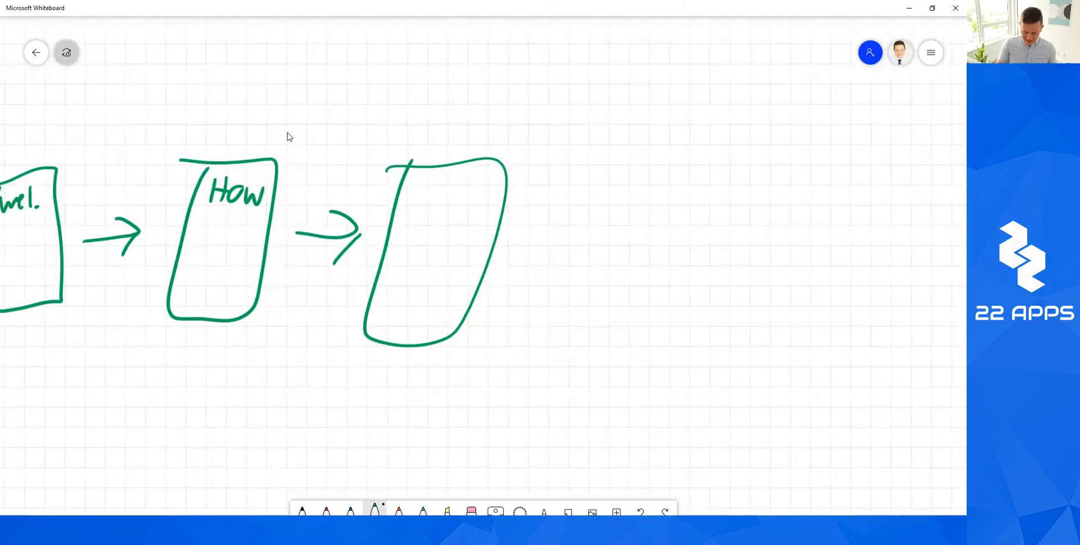
pyautogui.moveTo(442, 252); pyautogui.dragTo(483, 252)
pyautogui.moveTo(464, 232); pyautogui.dragTo(471, 270)
pyautogui.moveTo(521, 213); pyautogui.dragTo(521, 267)
pyautogui.moveTo(543, 211); pyautogui.dragTo(537, 257)
pyautogui.moveTo(522, 243); pyautogui.dragTo(562, 243)
pyautogui.moveTo(572, 231); pyautogui.dragTo(596, 250)
pyautogui.moveTo(602, 239); pyautogui.dragTo(614, 252)
# Sketch a curved arrow from Home back to the third box, then undo it.
pyautogui.moveTo(529, 187)
pyautogui.mouseDown()
pyautogui.moveTo(533, 163)
pyautogui.moveTo(441, 94)
pyautogui.mouseUp()
pyautogui.moveTo(417, 158); pyautogui.dragTo(471, 151)
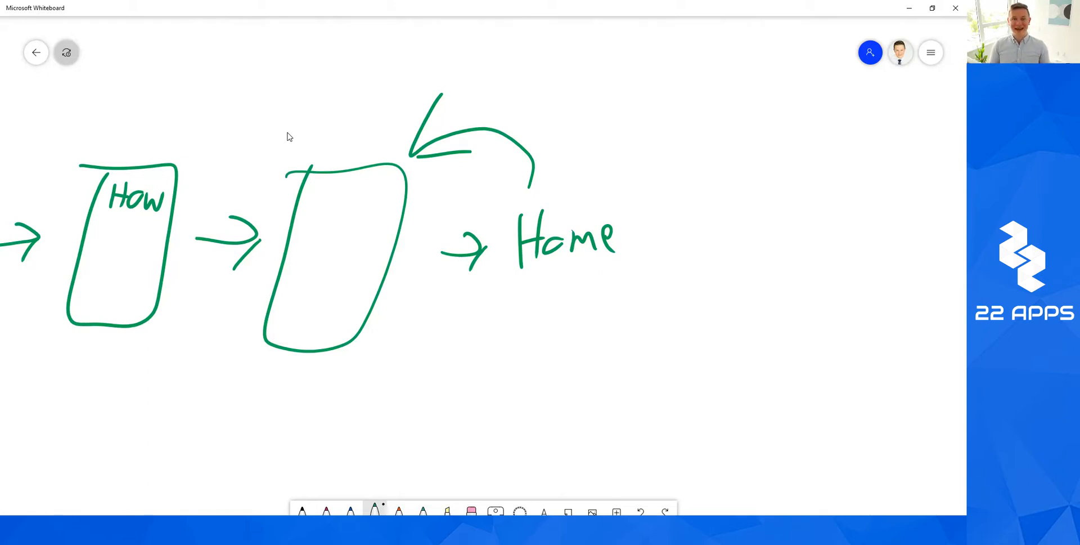
pyautogui.hotkey('ctrl', 'z')
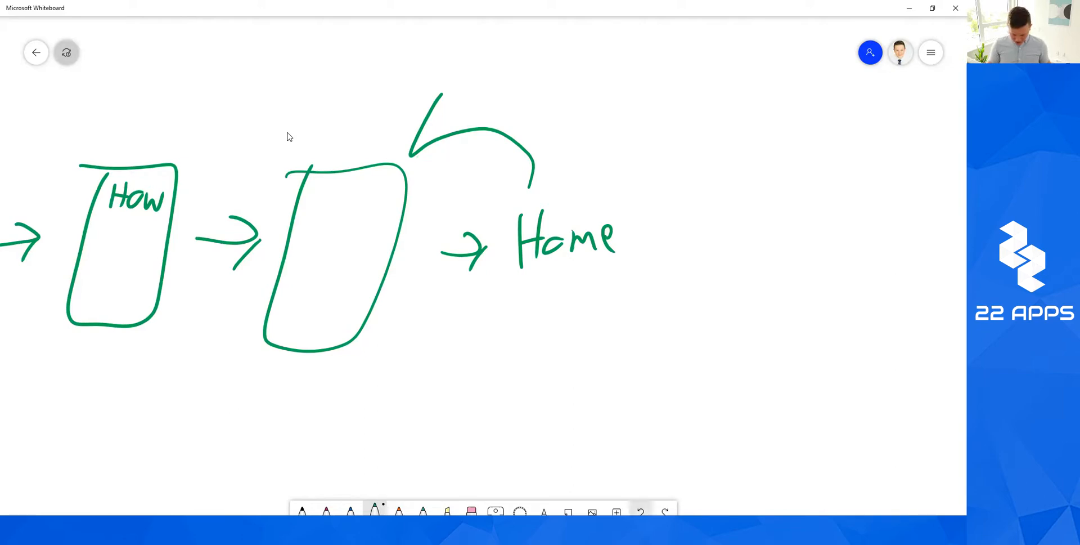
pyautogui.hotkey('ctrl', 'z')
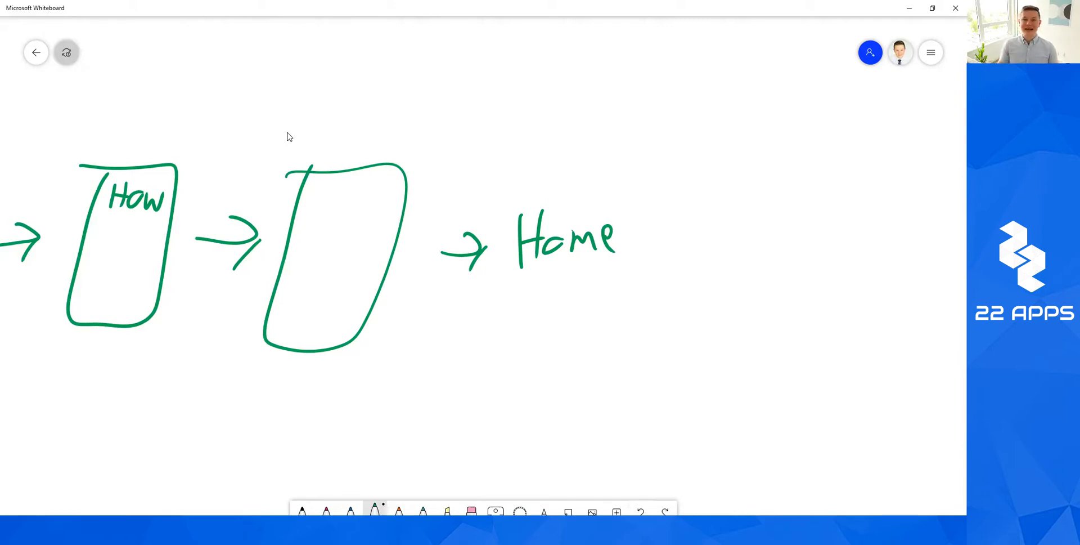
# Draw an arrow from Home to a video frame containing a play triangle.
pyautogui.hscroll(4, 290, 137)
pyautogui.scroll(-1, 289, 136)
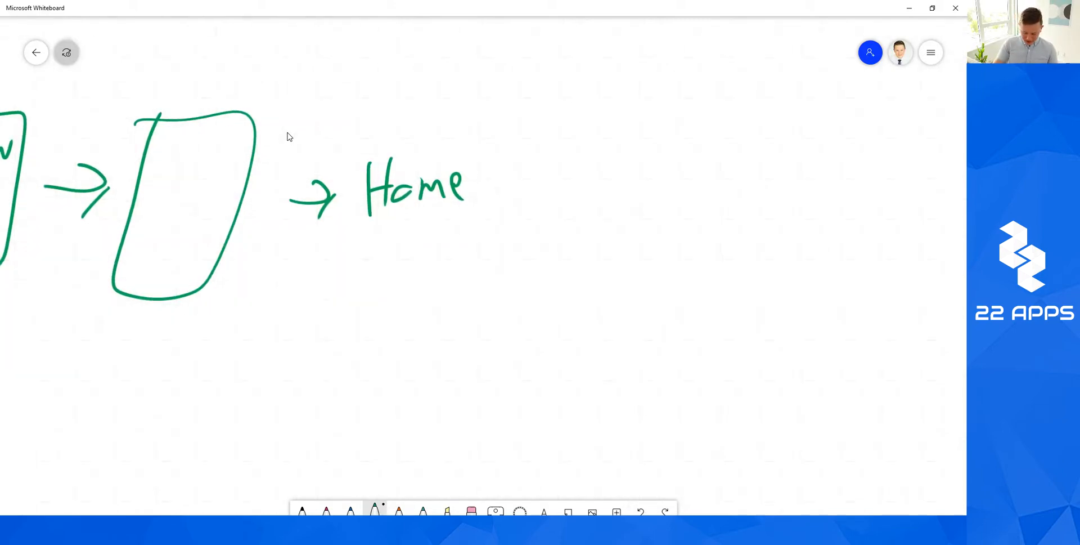
pyautogui.moveTo(380, 203); pyautogui.dragTo(442, 226)
pyautogui.moveTo(422, 222)
pyautogui.mouseDown()
pyautogui.moveTo(444, 227)
pyautogui.moveTo(432, 239)
pyautogui.mouseUp()
pyautogui.moveTo(479, 188)
pyautogui.mouseDown()
pyautogui.moveTo(646, 290)
pyautogui.moveTo(492, 211)
pyautogui.moveTo(549, 258)
pyautogui.mouseUp()
pyautogui.moveTo(553, 219); pyautogui.dragTo(556, 258)
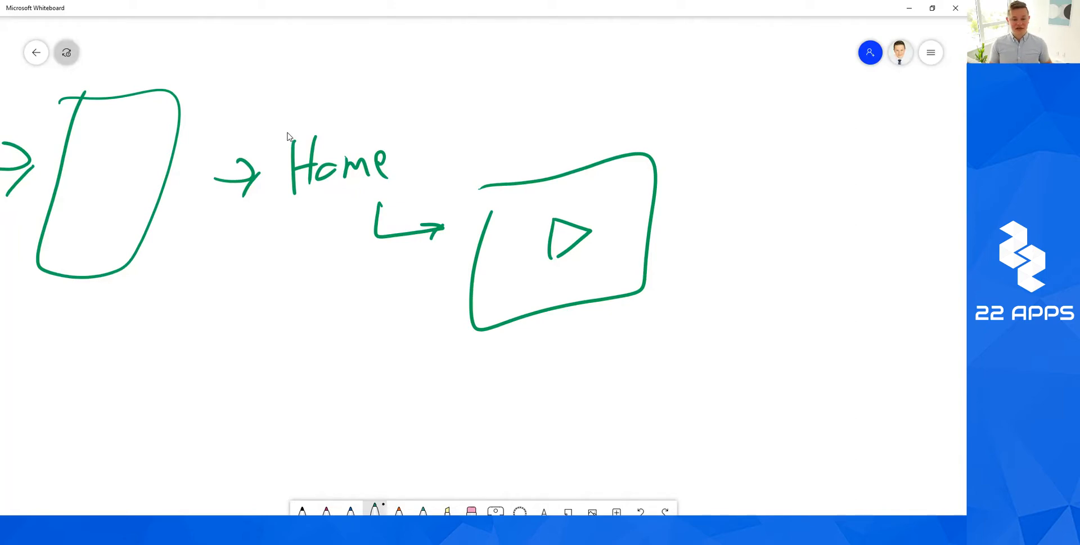
pyautogui.click(281, 530)
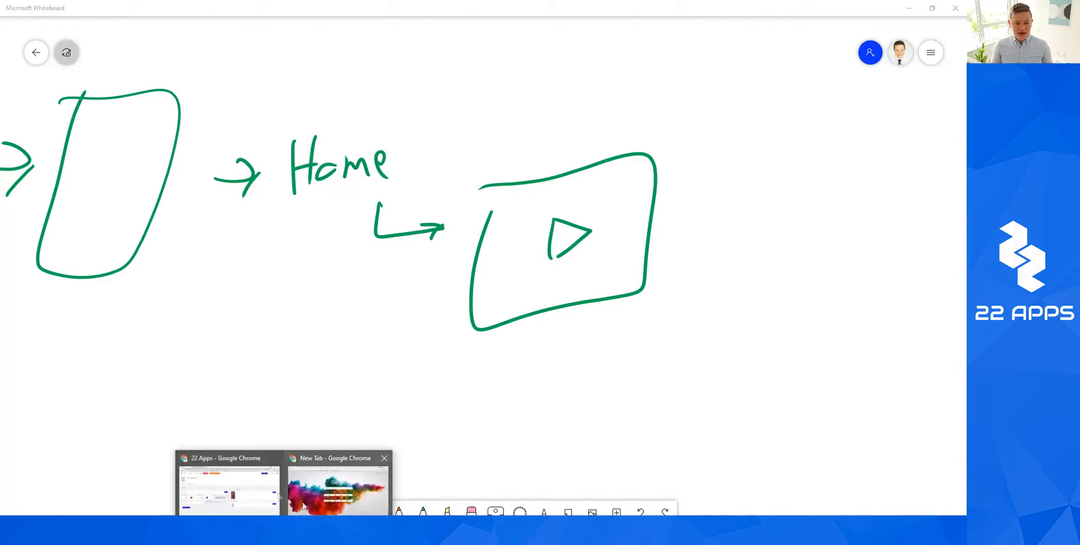
pyautogui.click(268, 484)
pyautogui.click(50, 169)
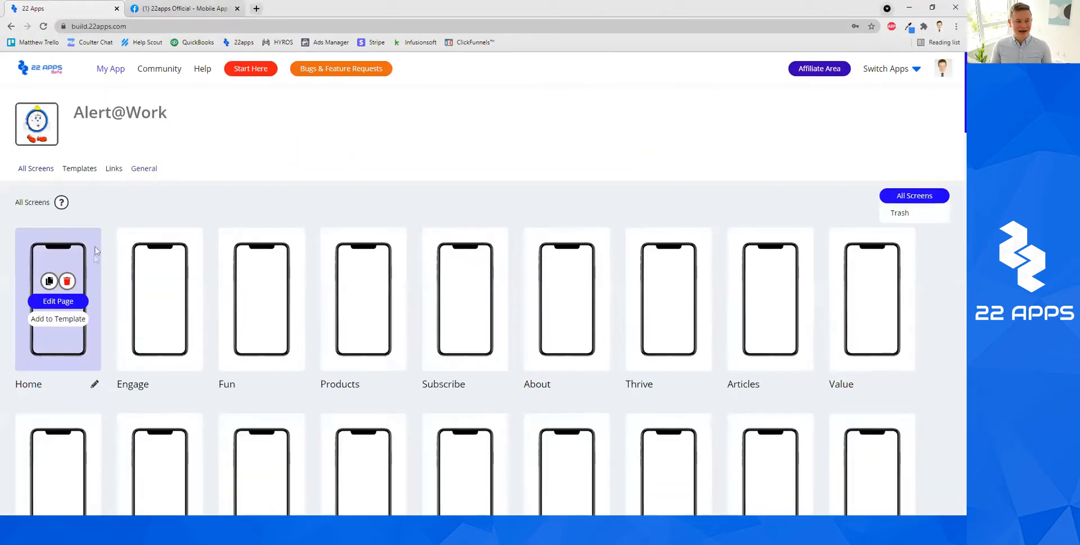
pyautogui.click(57, 301)
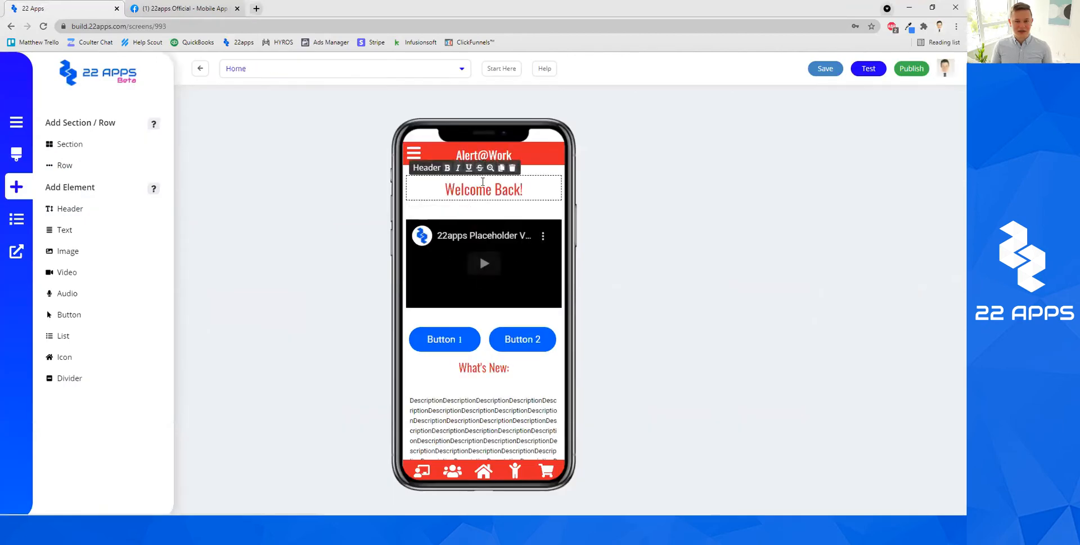
pyautogui.click(483, 182)
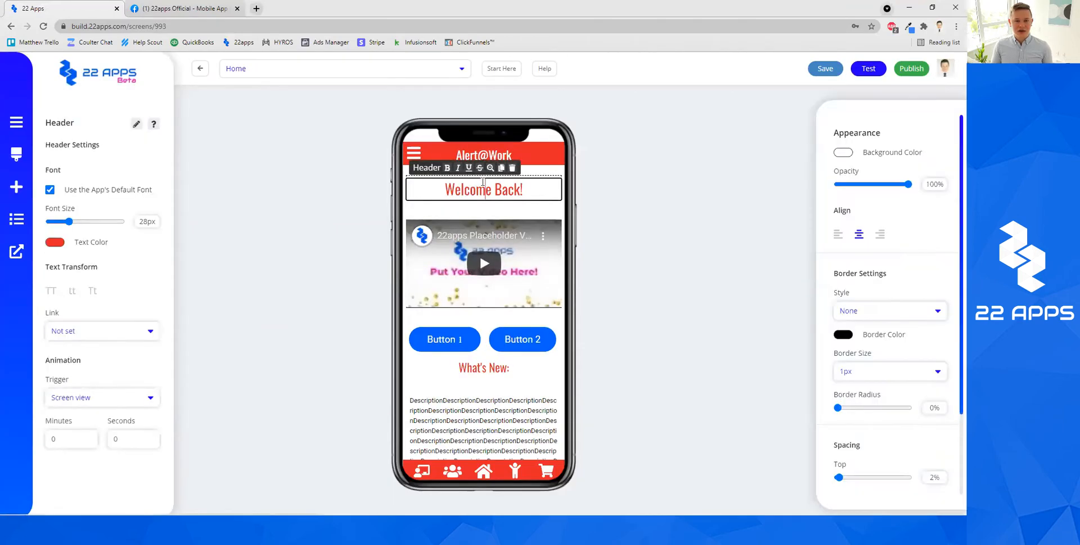
pyautogui.click(473, 322)
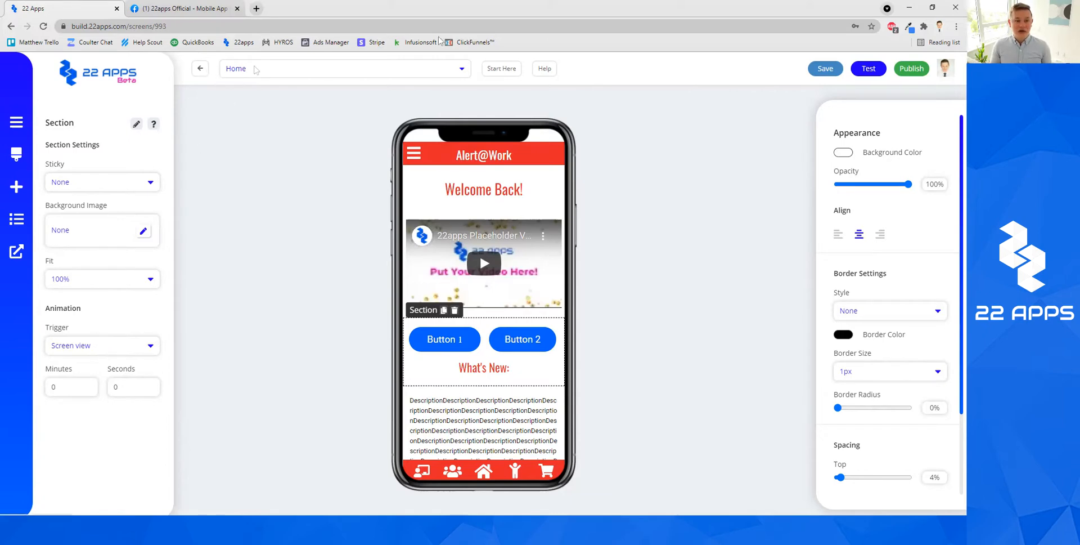
pyautogui.click(909, 8)
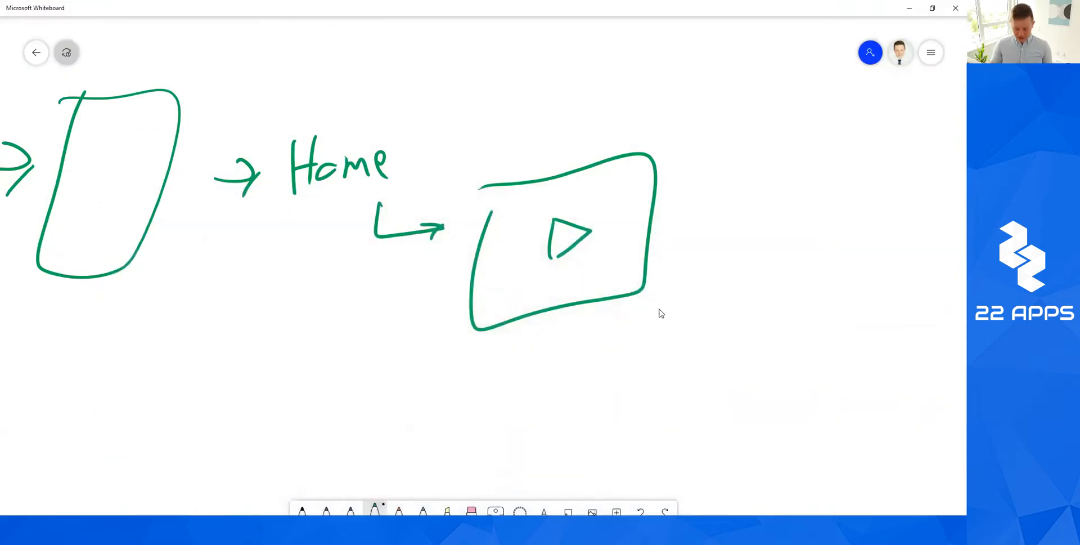
# Draw a small button box under the video frame with an arrow pointing up-right.
pyautogui.hscroll(3, 660, 309)
pyautogui.moveTo(352, 355)
pyautogui.mouseDown()
pyautogui.moveTo(428, 341)
pyautogui.moveTo(374, 343)
pyautogui.mouseUp()
pyautogui.moveTo(441, 369); pyautogui.dragTo(615, 290)
pyautogui.moveTo(615, 291); pyautogui.dragTo(555, 286)
pyautogui.moveTo(616, 294); pyautogui.dragTo(597, 325)
# Draw two tall screen boxes to the right, joined by an arrow.
pyautogui.moveTo(638, 207)
pyautogui.mouseDown()
pyautogui.moveTo(752, 291)
pyautogui.moveTo(684, 212)
pyautogui.mouseUp()
pyautogui.moveTo(813, 197)
pyautogui.mouseDown()
pyautogui.moveTo(777, 336)
pyautogui.moveTo(831, 196)
pyautogui.mouseUp()
pyautogui.moveTo(735, 278); pyautogui.dragTo(787, 282)
pyautogui.moveTo(759, 264); pyautogui.dragTo(787, 282)
pyautogui.moveTo(788, 282); pyautogui.dragTo(767, 304)
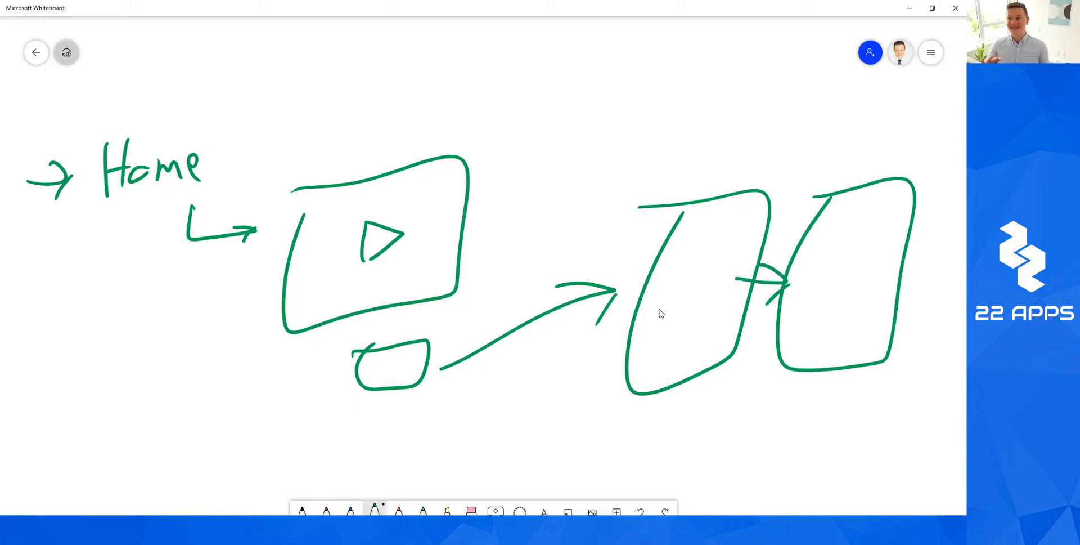
# Discard a curved arrow back to the video and draw an arrow out of the right box.
pyautogui.moveTo(815, 160)
pyautogui.mouseDown()
pyautogui.moveTo(787, 126)
pyautogui.moveTo(486, 157)
pyautogui.mouseUp()
pyautogui.moveTo(554, 85)
pyautogui.mouseDown()
pyautogui.moveTo(487, 156)
pyautogui.moveTo(625, 140)
pyautogui.mouseUp()
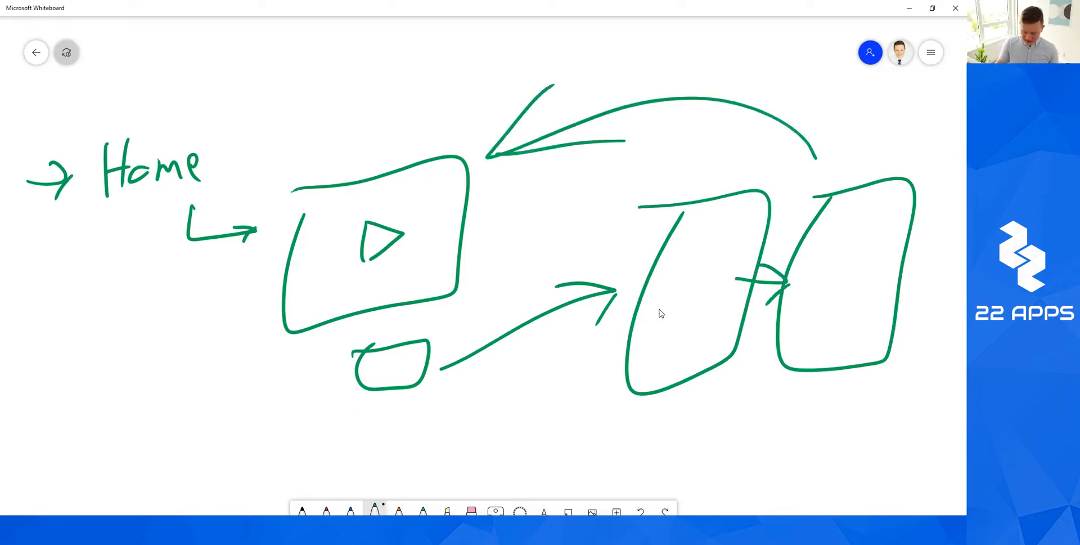
pyautogui.click(641, 511)
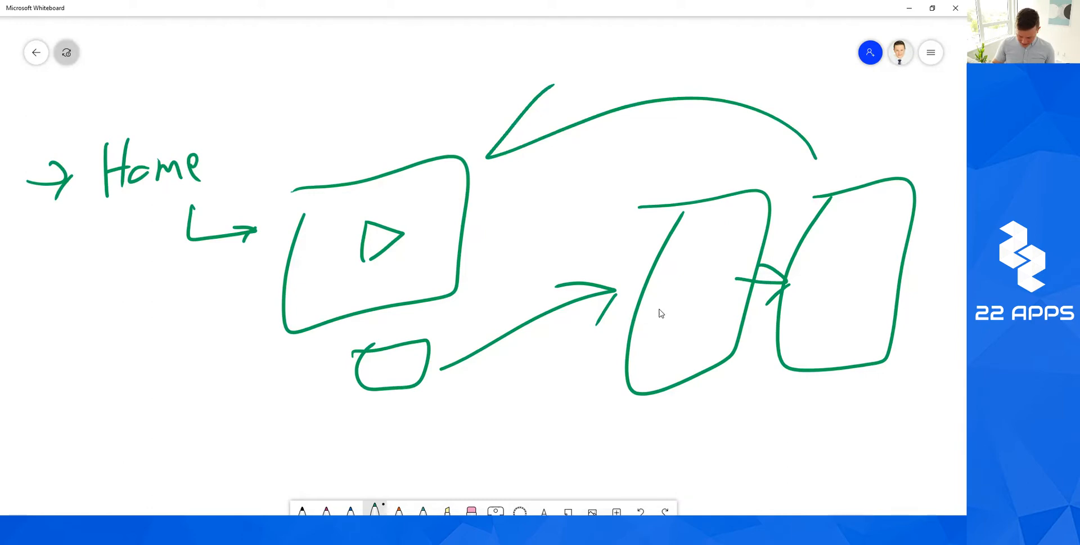
pyautogui.click(641, 511)
pyautogui.moveTo(731, 338); pyautogui.dragTo(329, 316)
pyautogui.moveTo(535, 262); pyautogui.dragTo(552, 232)
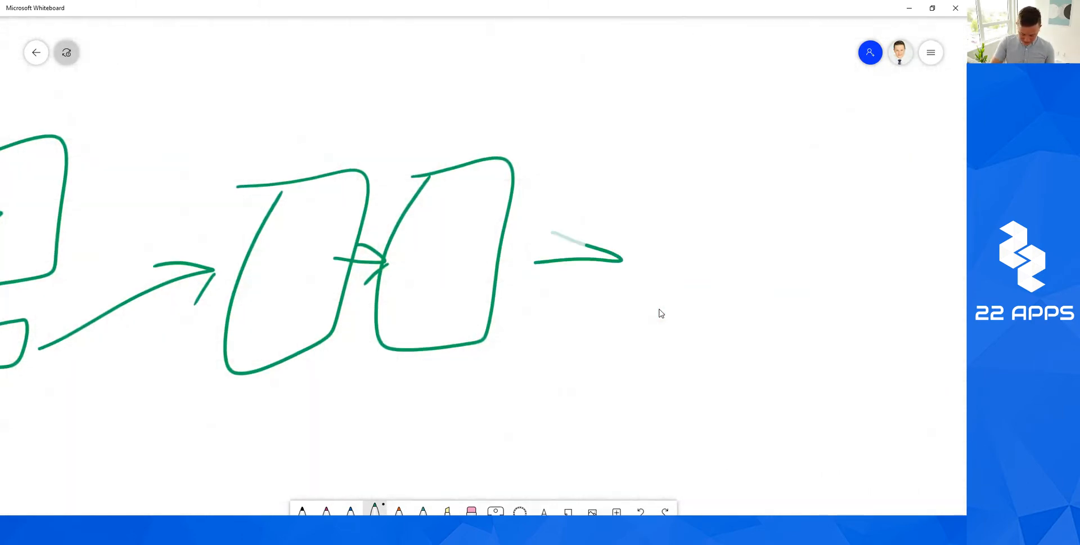
pyautogui.moveTo(623, 260); pyautogui.dragTo(561, 298)
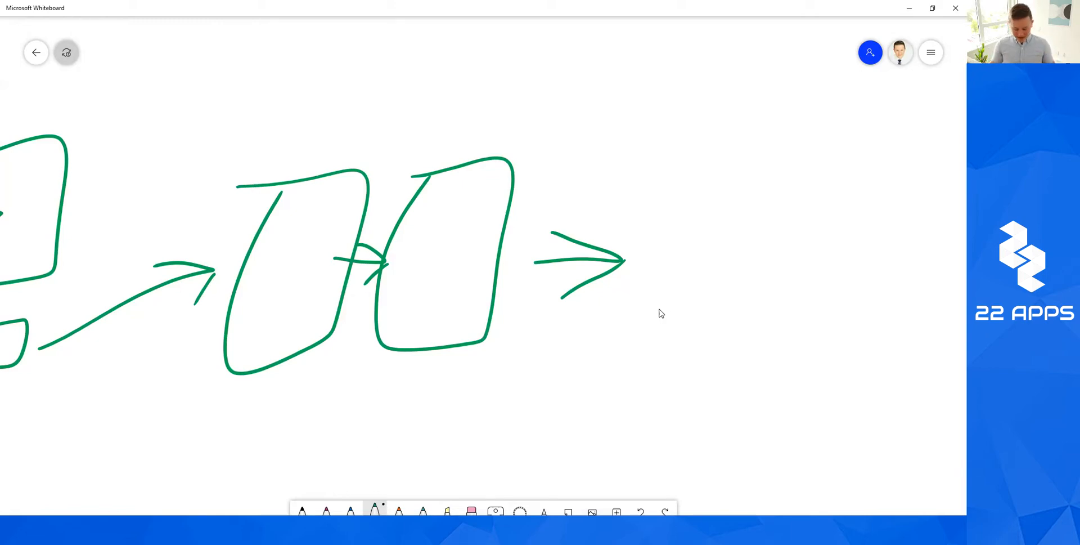
pyautogui.hscroll(3, 661, 314)
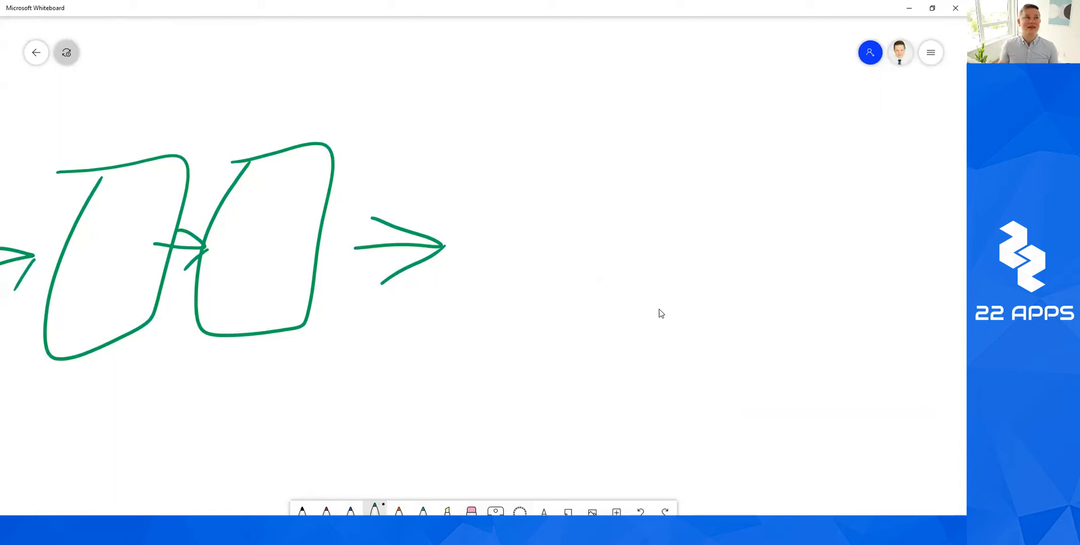
pyautogui.scroll(-3, 661, 313)
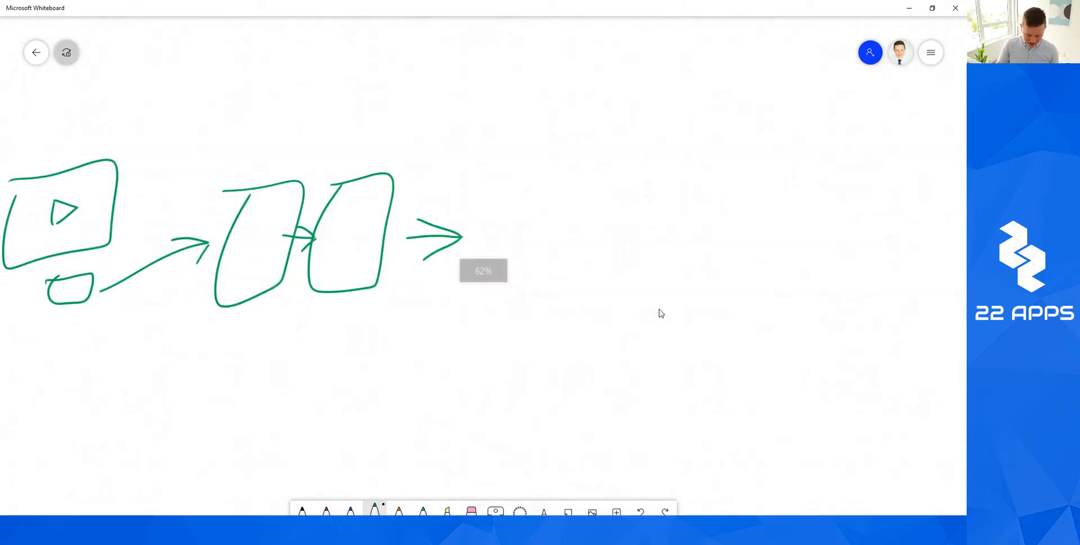
# Handwrite the heading 'Challenge' in green.
pyautogui.hscroll(3, 661, 313)
pyautogui.moveTo(426, 87)
pyautogui.mouseDown()
pyautogui.moveTo(405, 118)
pyautogui.moveTo(429, 121)
pyautogui.mouseUp()
pyautogui.moveTo(454, 76); pyautogui.dragTo(462, 114)
pyautogui.moveTo(480, 100); pyautogui.dragTo(482, 112)
pyautogui.moveTo(495, 74); pyautogui.dragTo(489, 108)
pyautogui.moveTo(509, 68)
pyautogui.mouseDown()
pyautogui.moveTo(503, 106)
pyautogui.moveTo(530, 111)
pyautogui.mouseUp()
pyautogui.moveTo(543, 91); pyautogui.dragTo(552, 104)
pyautogui.moveTo(584, 87)
pyautogui.mouseDown()
pyautogui.moveTo(589, 103)
pyautogui.moveTo(573, 119)
pyautogui.mouseUp()
pyautogui.moveTo(597, 93); pyautogui.dragTo(611, 110)
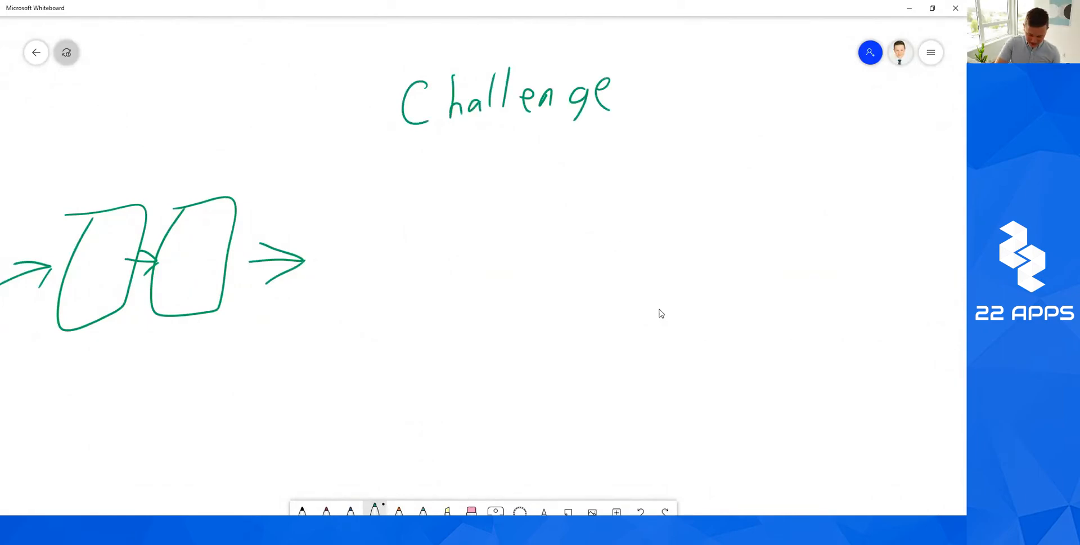
# Draw two play-marked video boxes linked by curved arrows under the heading.
pyautogui.moveTo(450, 191)
pyautogui.mouseDown()
pyautogui.moveTo(554, 166)
pyautogui.moveTo(454, 198)
pyautogui.moveTo(497, 229)
pyautogui.moveTo(500, 206)
pyautogui.mouseUp()
pyautogui.moveTo(661, 313); pyautogui.dragTo(547, 309)
pyautogui.moveTo(462, 196)
pyautogui.mouseDown()
pyautogui.moveTo(483, 169)
pyautogui.moveTo(543, 192)
pyautogui.mouseUp()
pyautogui.moveTo(583, 146); pyautogui.dragTo(602, 250)
pyautogui.moveTo(624, 166); pyautogui.dragTo(602, 247)
pyautogui.moveTo(650, 191)
pyautogui.mouseDown()
pyautogui.moveTo(647, 218)
pyautogui.moveTo(650, 192)
pyautogui.mouseUp()
pyautogui.moveTo(721, 213); pyautogui.dragTo(787, 212)
pyautogui.moveTo(831, 172); pyautogui.dragTo(832, 204)
pyautogui.moveTo(661, 313); pyautogui.dragTo(554, 315)
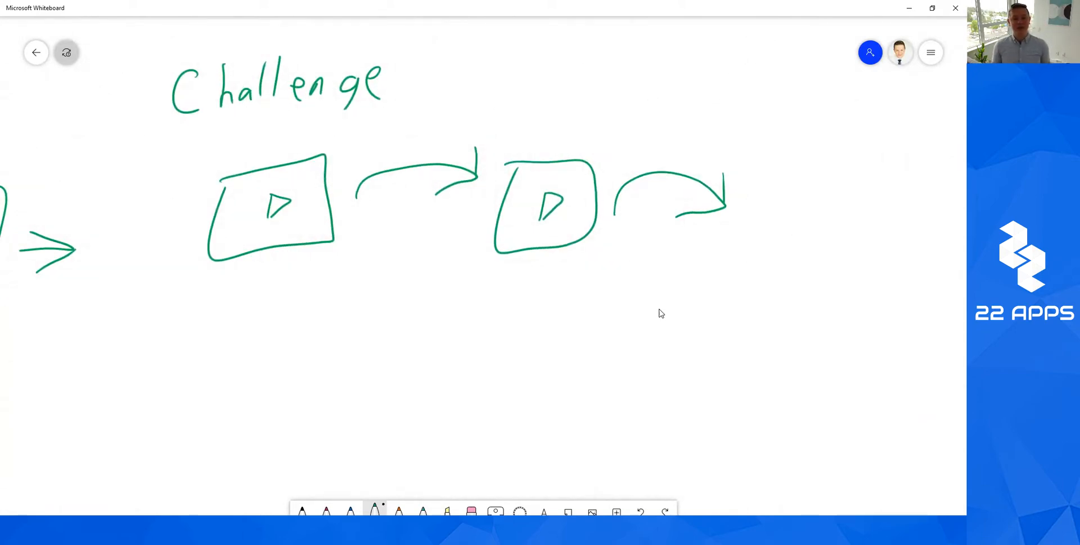
# Draw long lines above and below the video boxes and an arrow above them.
pyautogui.moveTo(165, 168); pyautogui.dragTo(724, 152)
pyautogui.moveTo(135, 289)
pyautogui.mouseDown()
pyautogui.moveTo(460, 239)
pyautogui.moveTo(724, 245)
pyautogui.mouseUp()
pyautogui.moveTo(296, 128); pyautogui.dragTo(484, 101)
pyautogui.moveTo(672, 107); pyautogui.dragTo(633, 130)
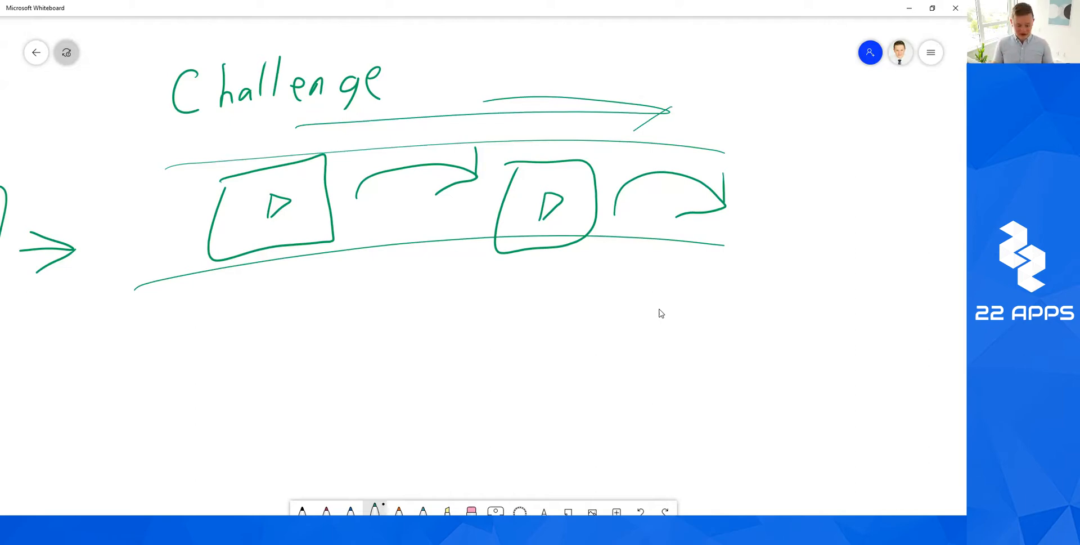
# In orange, star the Membership Area item and circle Tutorial and Funnels.
pyautogui.scroll(-5, 661, 313)
pyautogui.hscroll(-5, 661, 314)
pyautogui.scroll(4, 661, 314)
pyautogui.hscroll(-3, 661, 313)
pyautogui.scroll(2, 661, 314)
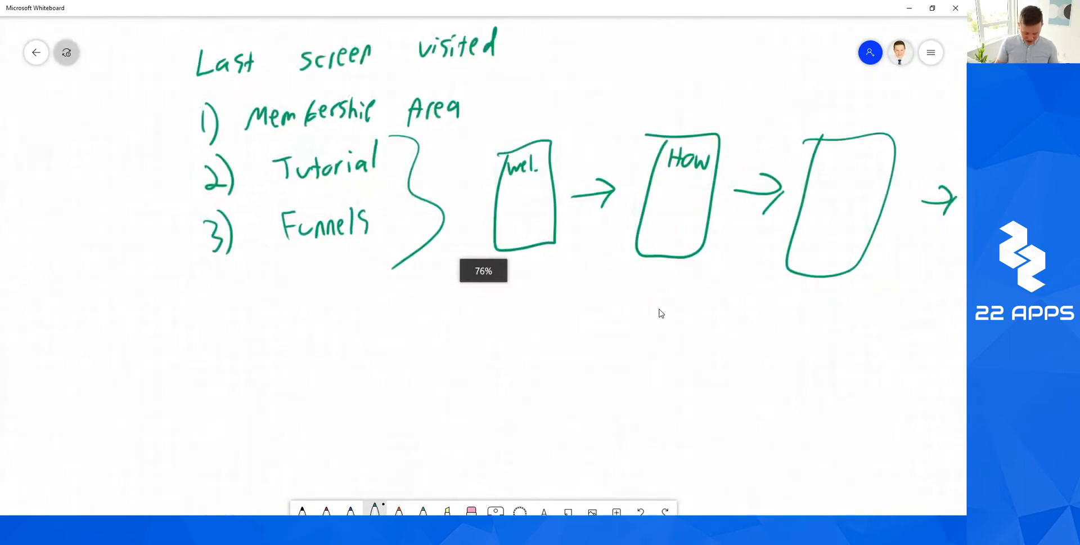
pyautogui.click(399, 509)
pyautogui.scroll(2, 661, 313)
pyautogui.moveTo(180, 201); pyautogui.dragTo(213, 222)
pyautogui.moveTo(206, 203); pyautogui.dragTo(185, 230)
pyautogui.moveTo(210, 184); pyautogui.dragTo(201, 225)
pyautogui.moveTo(178, 207); pyautogui.dragTo(199, 209)
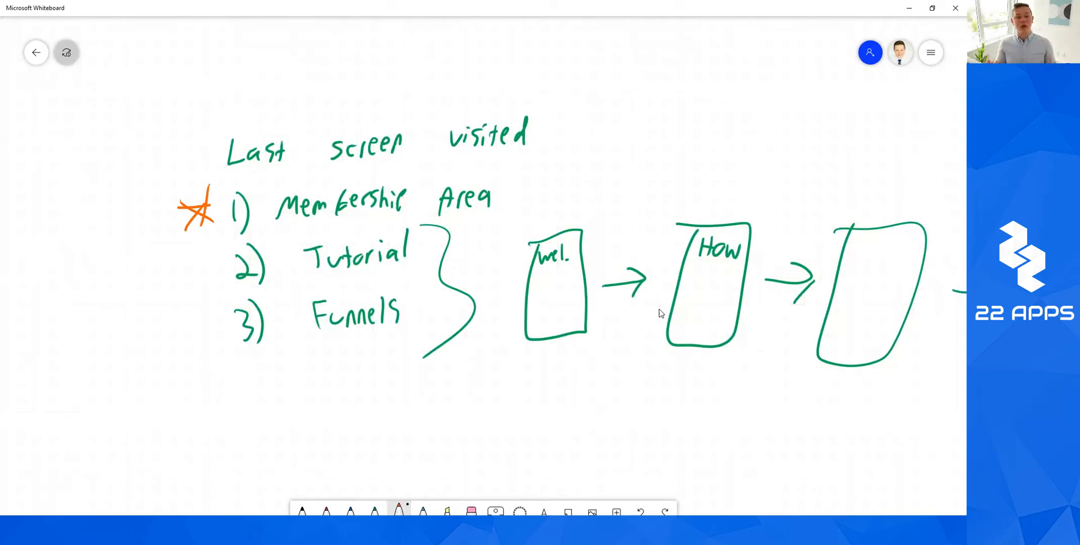
pyautogui.moveTo(433, 222)
pyautogui.mouseDown()
pyautogui.moveTo(167, 315)
pyautogui.moveTo(296, 230)
pyautogui.mouseUp()
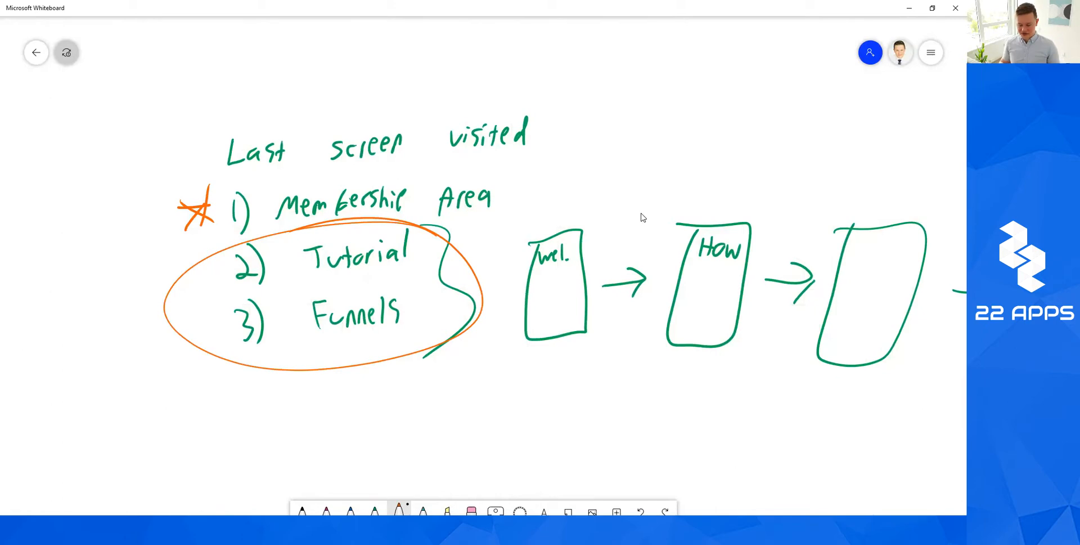
# Add orange arrows beneath the screen boxes and leading up from Membership Area.
pyautogui.hscroll(2, 643, 217)
pyautogui.scroll(-1, 644, 217)
pyautogui.moveTo(466, 386); pyautogui.dragTo(674, 377)
pyautogui.moveTo(606, 357)
pyautogui.mouseDown()
pyautogui.moveTo(680, 371)
pyautogui.moveTo(642, 397)
pyautogui.mouseUp()
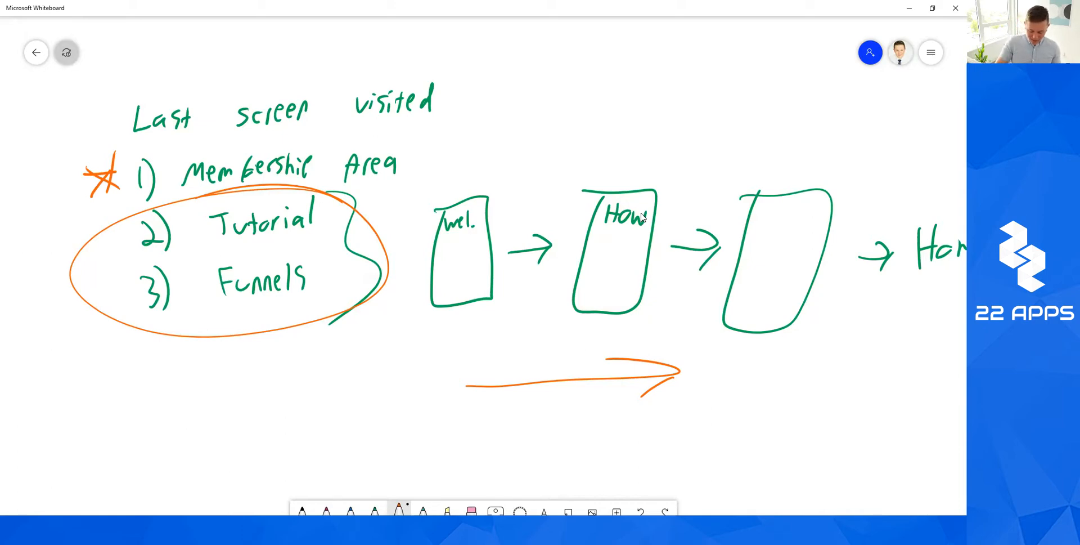
pyautogui.moveTo(643, 218); pyautogui.dragTo(560, 317)
pyautogui.moveTo(335, 264); pyautogui.dragTo(465, 125)
pyautogui.moveTo(556, 83); pyautogui.dragTo(551, 122)
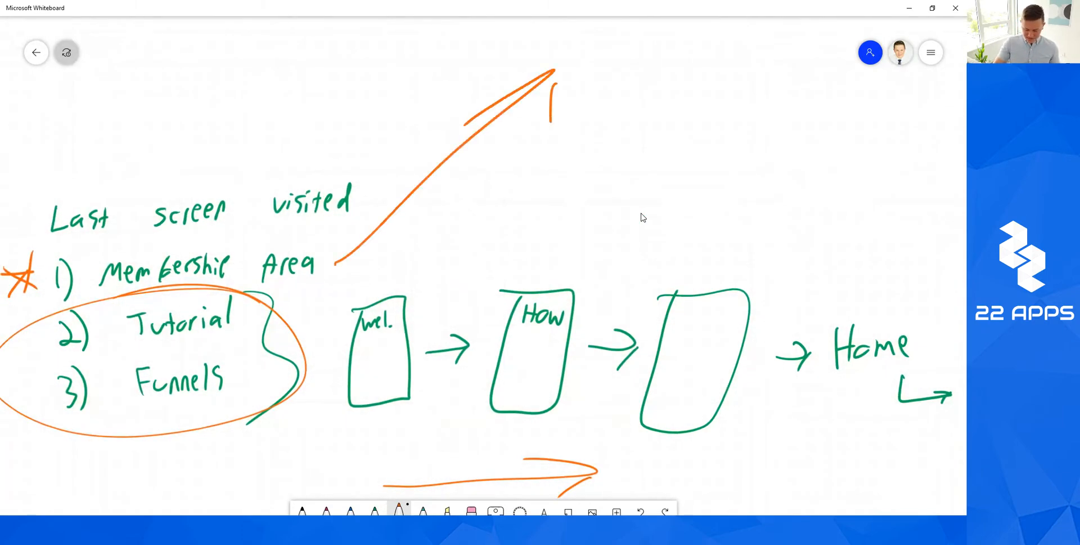
pyautogui.moveTo(643, 218); pyautogui.dragTo(465, 332)
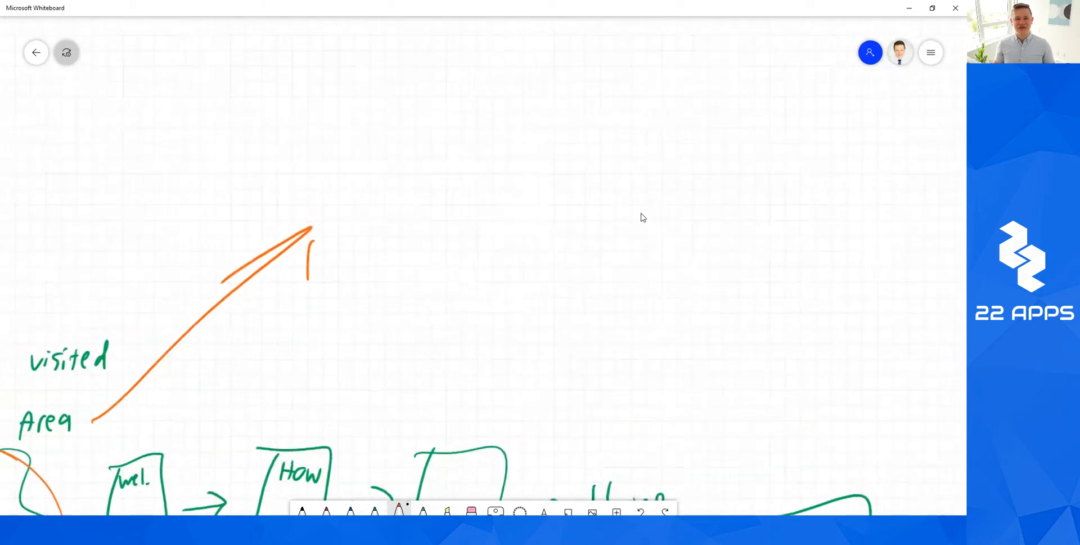
# Write '1) Login' in orange pen, with the '2)' numbering below it.
pyautogui.moveTo(358, 166); pyautogui.dragTo(361, 188)
pyautogui.moveTo(368, 147); pyautogui.dragTo(372, 200)
pyautogui.moveTo(421, 159)
pyautogui.mouseDown()
pyautogui.moveTo(432, 185)
pyautogui.moveTo(449, 173)
pyautogui.mouseUp()
pyautogui.moveTo(465, 167); pyautogui.dragTo(458, 189)
pyautogui.moveTo(472, 165)
pyautogui.mouseDown()
pyautogui.moveTo(473, 181)
pyautogui.moveTo(500, 179)
pyautogui.mouseUp()
pyautogui.moveTo(355, 225); pyautogui.dragTo(383, 249)
pyautogui.moveTo(379, 208); pyautogui.dragTo(391, 257)
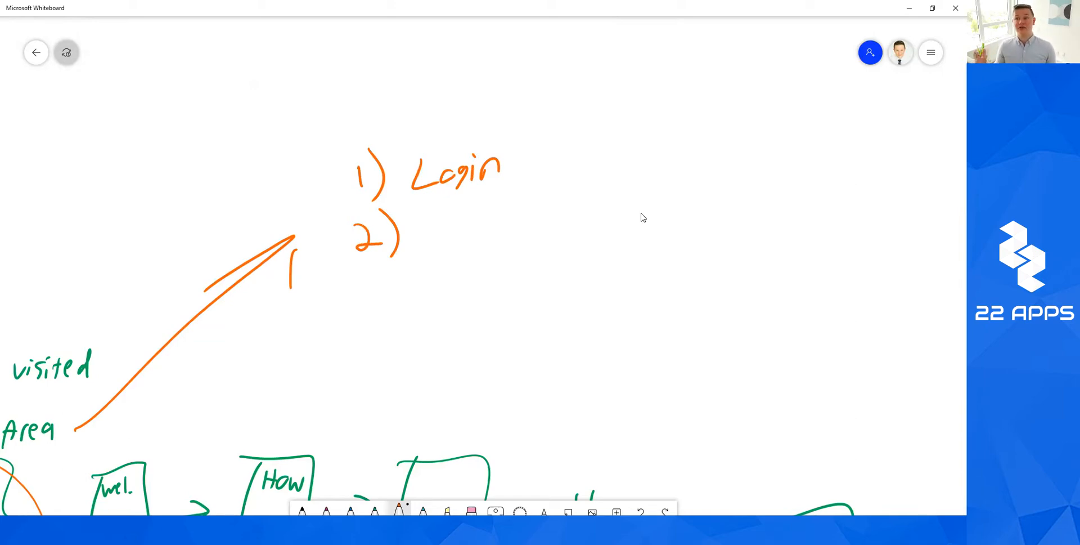
# Write 'Stay logged in' after the 2).
pyautogui.moveTo(449, 212); pyautogui.dragTo(439, 248)
pyautogui.moveTo(466, 206); pyautogui.dragTo(466, 236)
pyautogui.moveTo(454, 219); pyautogui.dragTo(465, 219)
pyautogui.moveTo(479, 219); pyautogui.dragTo(494, 236)
pyautogui.moveTo(534, 198); pyautogui.dragTo(530, 231)
pyautogui.moveTo(554, 209)
pyautogui.mouseDown()
pyautogui.moveTo(541, 221)
pyautogui.moveTo(569, 230)
pyautogui.moveTo(587, 211)
pyautogui.mouseUp()
pyautogui.moveTo(597, 212)
pyautogui.mouseDown()
pyautogui.moveTo(602, 188)
pyautogui.moveTo(597, 219)
pyautogui.mouseUp()
pyautogui.moveTo(631, 204); pyautogui.dragTo(630, 220)
pyautogui.moveTo(631, 192); pyautogui.dragTo(653, 219)
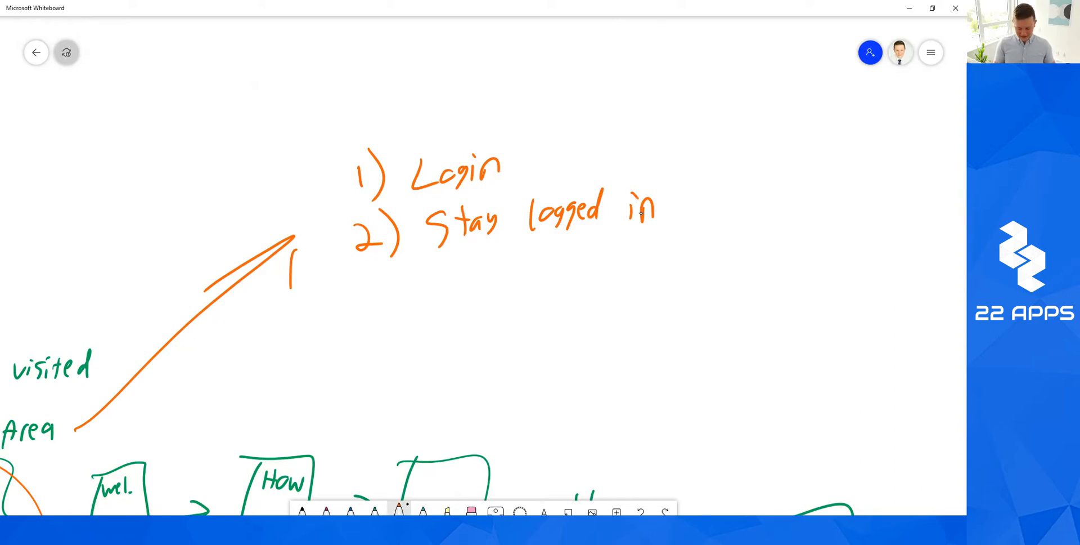
# Draw a phone outline with keypad button circles beside the list.
pyautogui.scroll(-2, 641, 213)
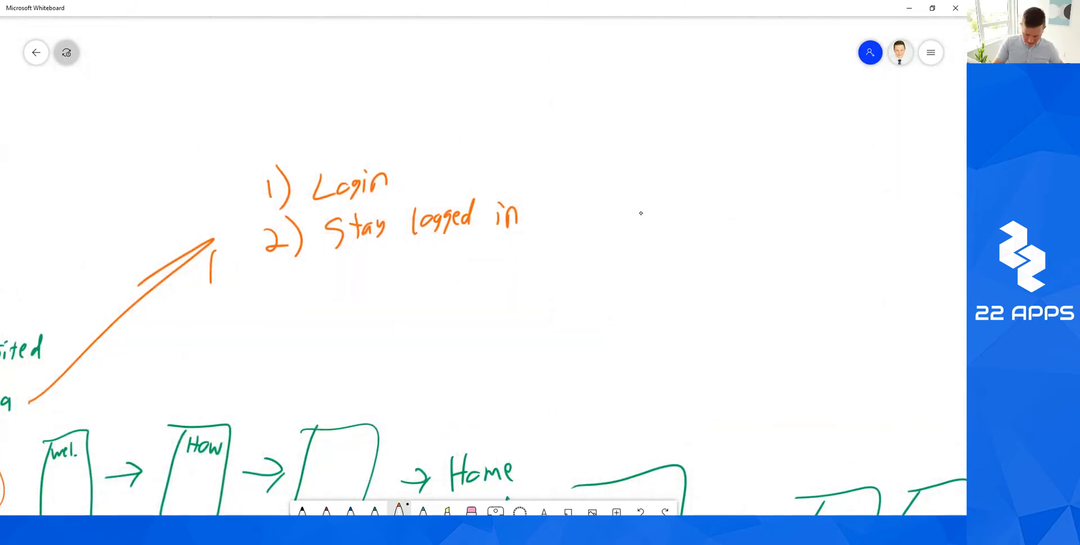
pyautogui.hscroll(2, 641, 213)
pyautogui.moveTo(508, 103)
pyautogui.mouseDown()
pyautogui.moveTo(627, 187)
pyautogui.moveTo(518, 103)
pyautogui.mouseUp()
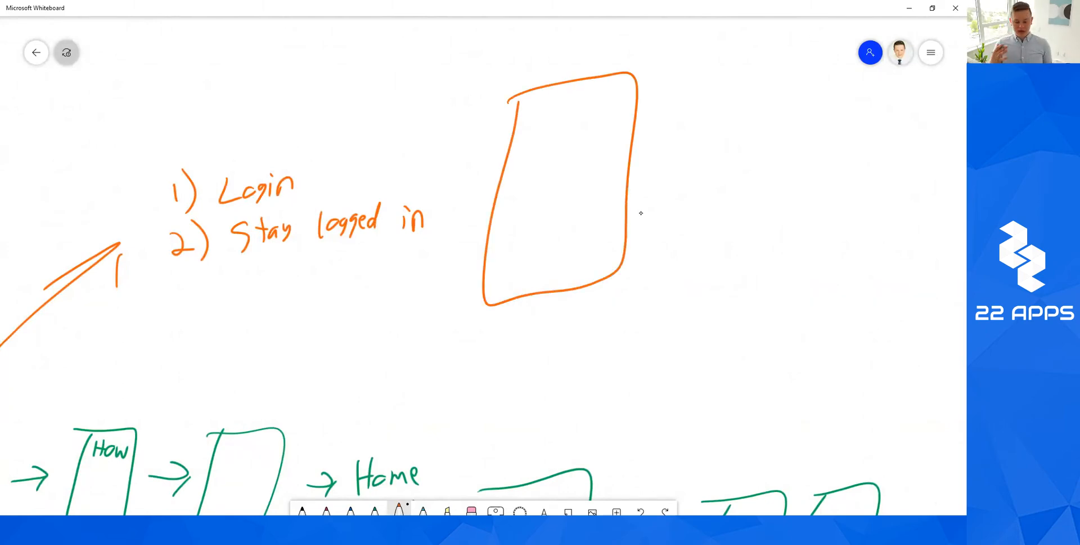
pyautogui.moveTo(549, 119)
pyautogui.mouseDown()
pyautogui.moveTo(577, 114)
pyautogui.moveTo(623, 135)
pyautogui.mouseUp()
pyautogui.moveTo(544, 162)
pyautogui.mouseDown()
pyautogui.moveTo(529, 164)
pyautogui.moveTo(541, 161)
pyautogui.mouseUp()
pyautogui.moveTo(575, 164); pyautogui.dragTo(574, 179)
pyautogui.moveTo(618, 159); pyautogui.dragTo(615, 158)
pyautogui.moveTo(537, 220)
pyautogui.mouseDown()
pyautogui.moveTo(578, 230)
pyautogui.moveTo(619, 210)
pyautogui.mouseUp()
# Label the keypad '4-Did.' and number its buttons 1–9.
pyautogui.moveTo(456, 60)
pyautogui.mouseDown()
pyautogui.moveTo(476, 73)
pyautogui.moveTo(477, 94)
pyautogui.moveTo(506, 67)
pyautogui.mouseUp()
pyautogui.moveTo(510, 49); pyautogui.dragTo(514, 80)
pyautogui.moveTo(532, 63)
pyautogui.mouseDown()
pyautogui.moveTo(531, 75)
pyautogui.moveTo(556, 71)
pyautogui.mouseUp()
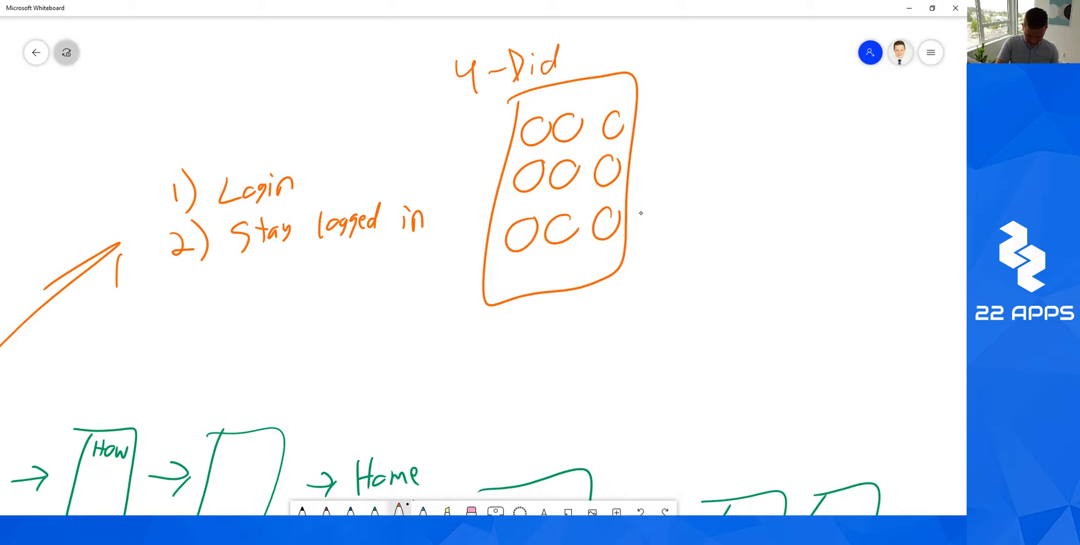
pyautogui.moveTo(562, 123)
pyautogui.mouseDown()
pyautogui.moveTo(572, 134)
pyautogui.moveTo(615, 130)
pyautogui.mouseUp()
pyautogui.moveTo(524, 169); pyautogui.dragTo(533, 183)
pyautogui.moveTo(565, 166)
pyautogui.mouseDown()
pyautogui.moveTo(559, 179)
pyautogui.moveTo(568, 166)
pyautogui.moveTo(604, 173)
pyautogui.mouseUp()
pyautogui.moveTo(514, 229)
pyautogui.mouseDown()
pyautogui.moveTo(521, 241)
pyautogui.moveTo(560, 223)
pyautogui.moveTo(609, 221)
pyautogui.moveTo(607, 234)
pyautogui.moveTo(479, 219)
pyautogui.mouseUp()
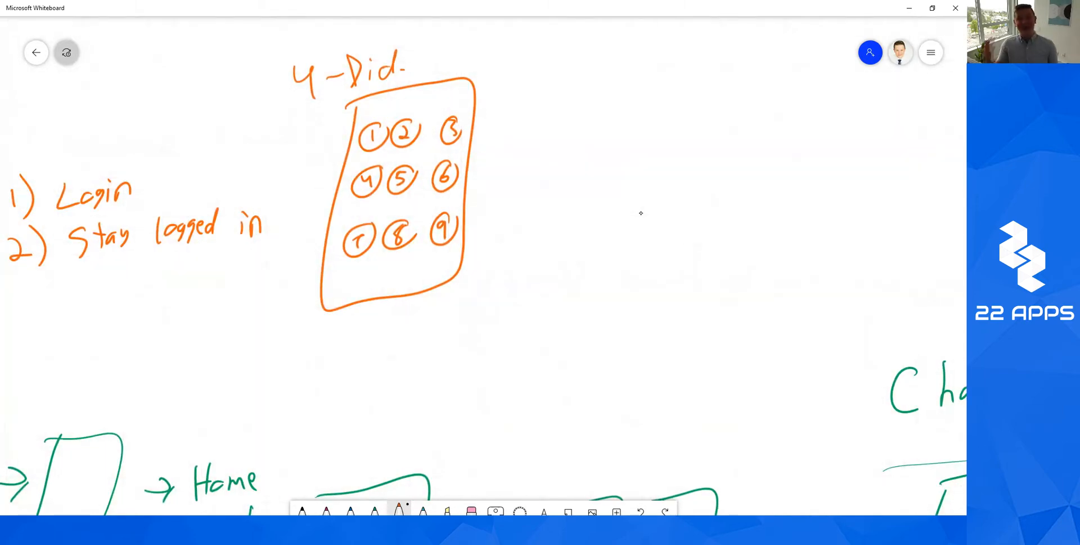
# Draw an arrow from the keypad to the code 1582 and box it.
pyautogui.moveTo(480, 178)
pyautogui.mouseDown()
pyautogui.moveTo(554, 144)
pyautogui.moveTo(521, 166)
pyautogui.mouseUp()
pyautogui.moveTo(542, 124); pyautogui.dragTo(556, 144)
pyautogui.moveTo(609, 103); pyautogui.dragTo(608, 142)
pyautogui.moveTo(643, 104); pyautogui.dragTo(650, 134)
pyautogui.moveTo(644, 97)
pyautogui.mouseDown()
pyautogui.moveTo(717, 94)
pyautogui.moveTo(750, 131)
pyautogui.mouseUp()
pyautogui.moveTo(582, 166)
pyautogui.mouseDown()
pyautogui.moveTo(795, 155)
pyautogui.moveTo(585, 153)
pyautogui.mouseUp()
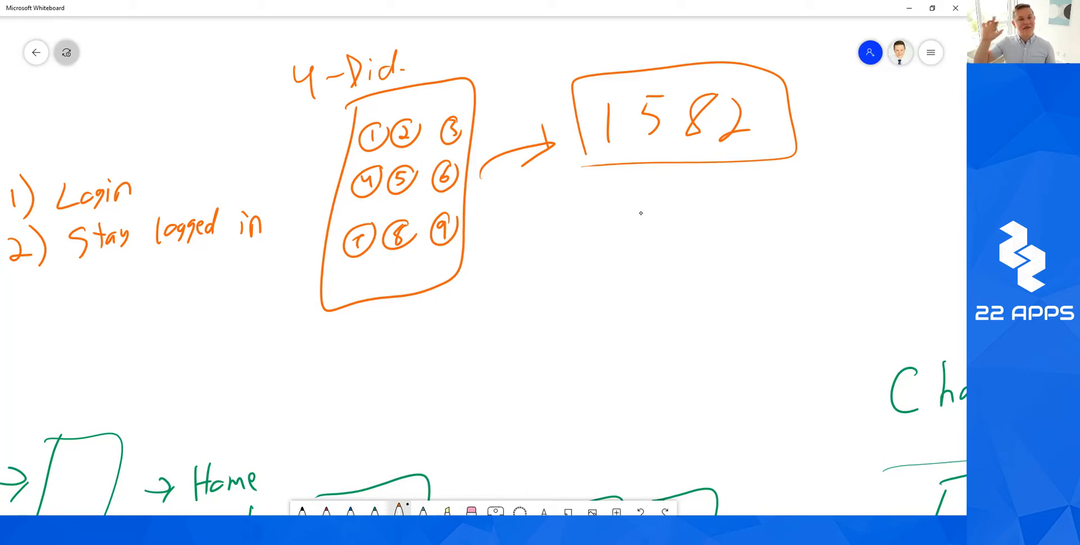
# Draw an arrow up from the 1582 box to the word 'silver'.
pyautogui.hscroll(4, 641, 213)
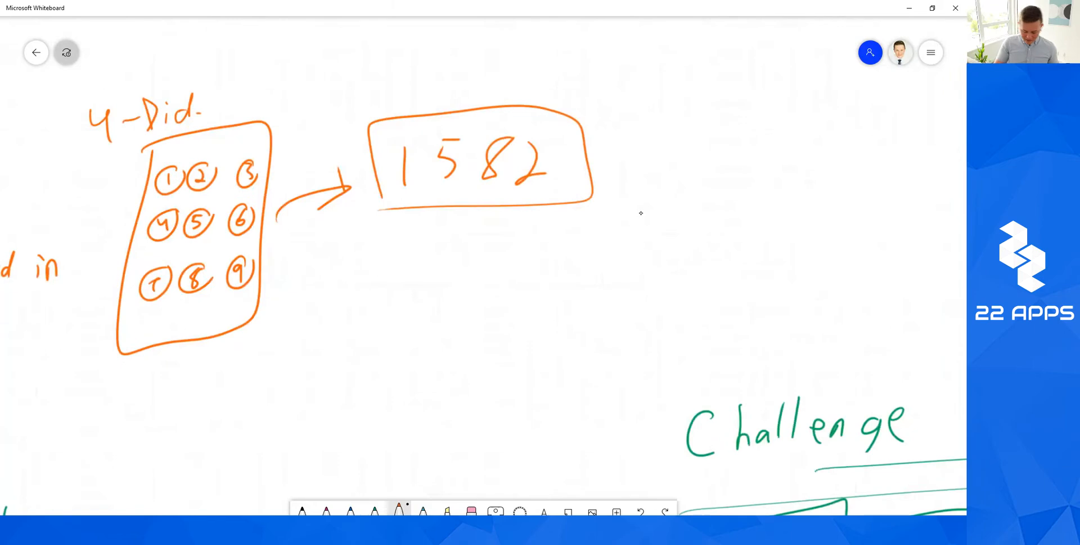
pyautogui.moveTo(606, 134)
pyautogui.mouseDown()
pyautogui.moveTo(667, 86)
pyautogui.moveTo(662, 104)
pyautogui.mouseUp()
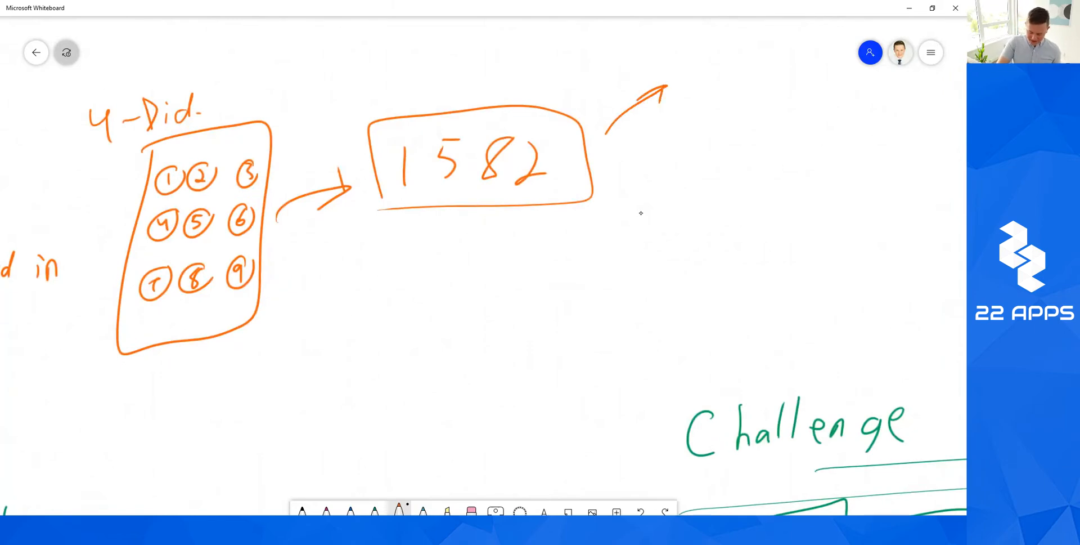
pyautogui.moveTo(704, 63); pyautogui.dragTo(685, 86)
pyautogui.moveTo(709, 72); pyautogui.dragTo(710, 87)
pyautogui.moveTo(724, 51)
pyautogui.mouseDown()
pyautogui.moveTo(726, 83)
pyautogui.moveTo(750, 65)
pyautogui.mouseUp()
pyautogui.moveTo(753, 72); pyautogui.dragTo(793, 63)
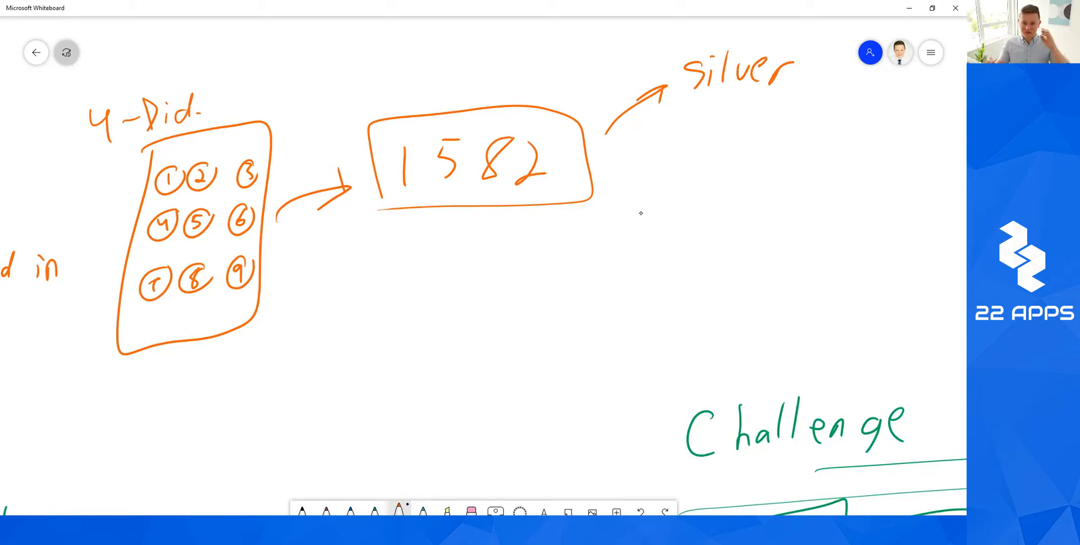
# Write the second code 5263 below, with an arrow to 'Gold'.
pyautogui.moveTo(403, 249); pyautogui.dragTo(400, 276)
pyautogui.moveTo(402, 246)
pyautogui.mouseDown()
pyautogui.moveTo(431, 243)
pyautogui.moveTo(467, 276)
pyautogui.mouseUp()
pyautogui.moveTo(512, 260); pyautogui.dragTo(517, 238)
pyautogui.moveTo(538, 243)
pyautogui.mouseDown()
pyautogui.moveTo(550, 243)
pyautogui.moveTo(544, 277)
pyautogui.moveTo(665, 247)
pyautogui.mouseUp()
pyautogui.moveTo(629, 227)
pyautogui.mouseDown()
pyautogui.moveTo(668, 244)
pyautogui.moveTo(637, 274)
pyautogui.mouseUp()
pyautogui.moveTo(719, 224)
pyautogui.mouseDown()
pyautogui.moveTo(695, 248)
pyautogui.moveTo(726, 243)
pyautogui.mouseUp()
pyautogui.moveTo(755, 239)
pyautogui.mouseDown()
pyautogui.moveTo(748, 254)
pyautogui.moveTo(754, 243)
pyautogui.mouseUp()
pyautogui.moveTo(767, 213); pyautogui.dragTo(760, 254)
pyautogui.moveTo(786, 237); pyautogui.dragTo(785, 252)
pyautogui.moveTo(793, 217); pyautogui.dragTo(786, 262)
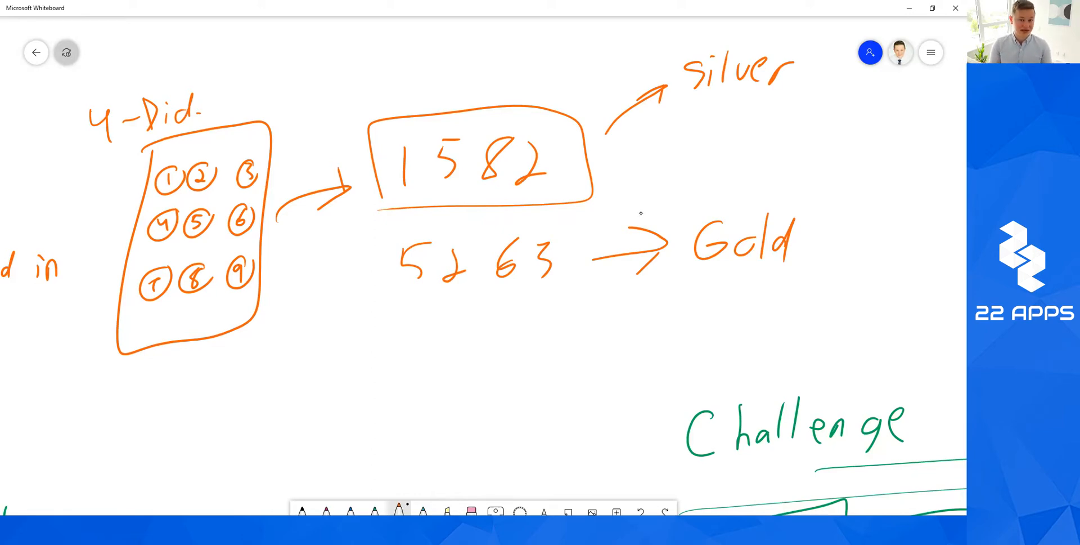
pyautogui.hscroll(7, 641, 212)
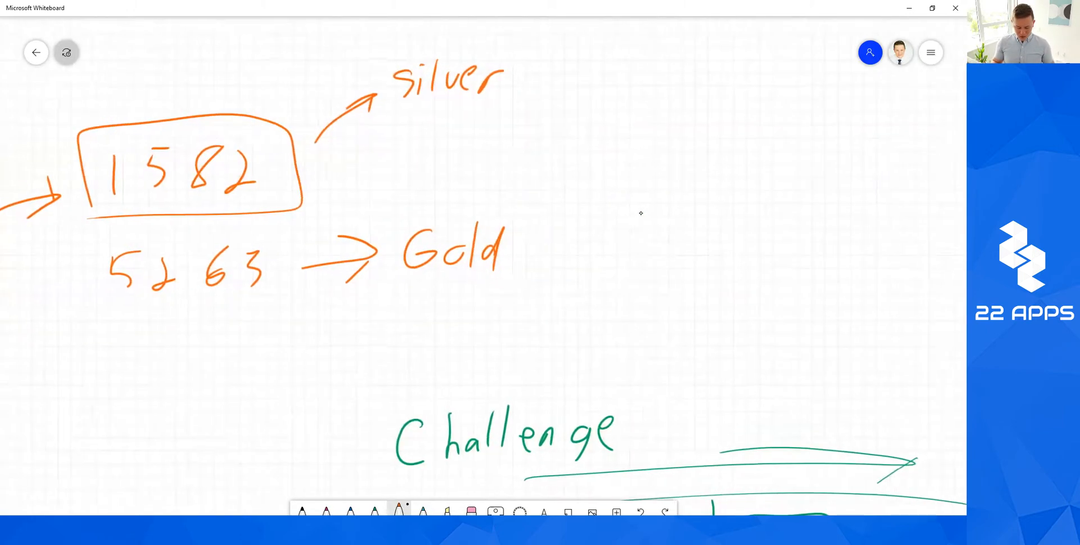
# Circle the Welcome, How and Home flow, then undo the ellipse.
pyautogui.scroll(-5, 640, 213)
pyautogui.hscroll(-3, 641, 213)
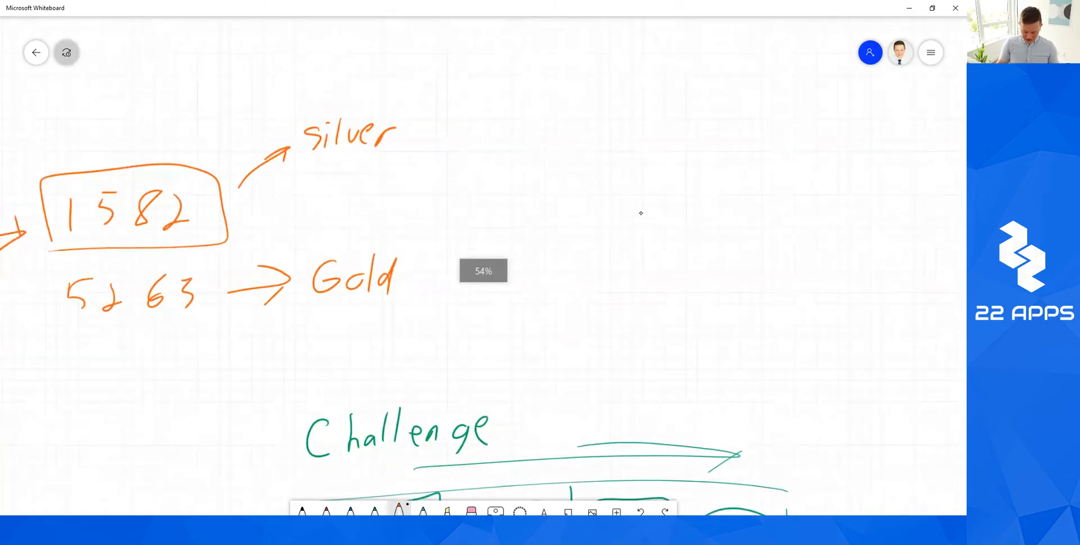
pyautogui.hscroll(-8, 641, 213)
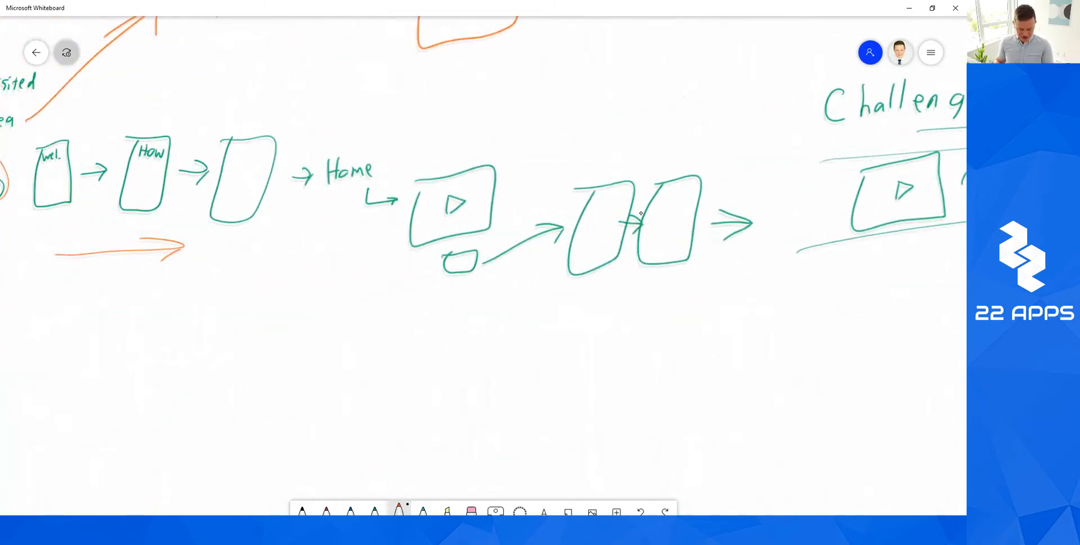
pyautogui.moveTo(357, 122)
pyautogui.mouseDown()
pyautogui.moveTo(543, 171)
pyautogui.moveTo(229, 175)
pyautogui.mouseUp()
pyautogui.hotkey('ctrl', 'z')
# Draw an onward arrow to the right of 'Gold'.
pyautogui.hscroll(10, 640, 212)
pyautogui.scroll(3, 641, 212)
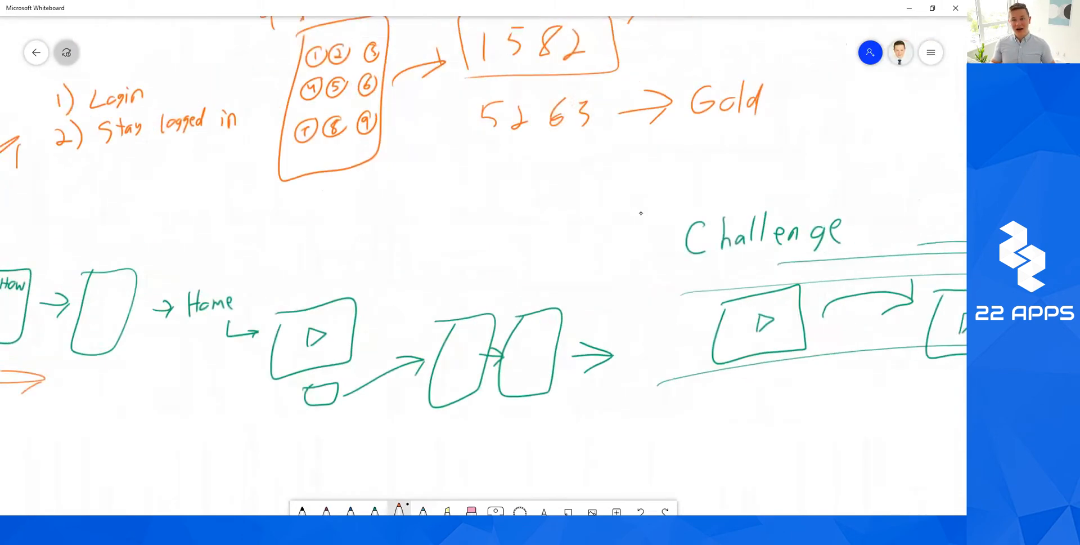
pyautogui.hscroll(2, 640, 212)
pyautogui.scroll(1, 640, 212)
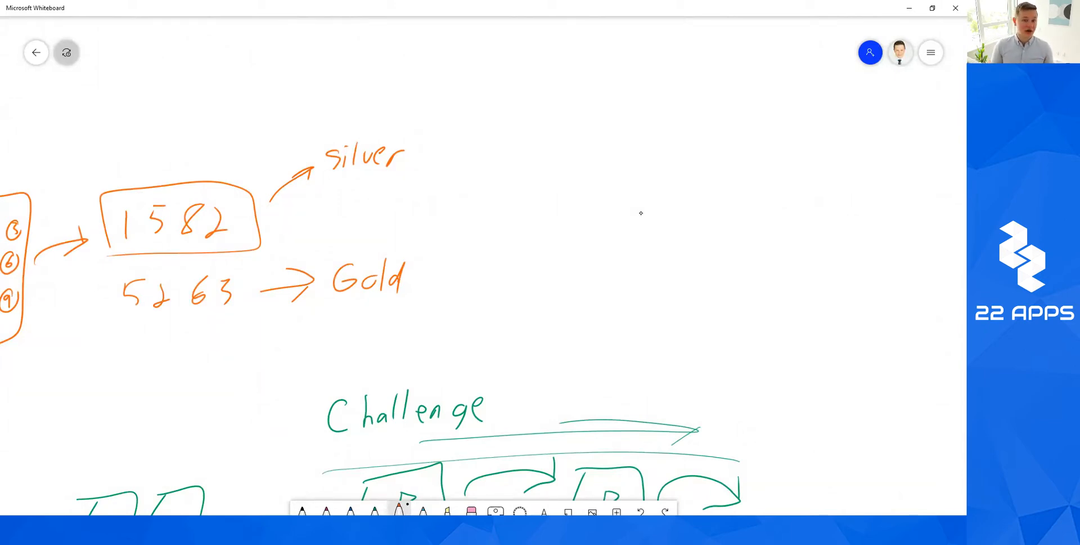
pyautogui.moveTo(455, 268); pyautogui.dragTo(508, 269)
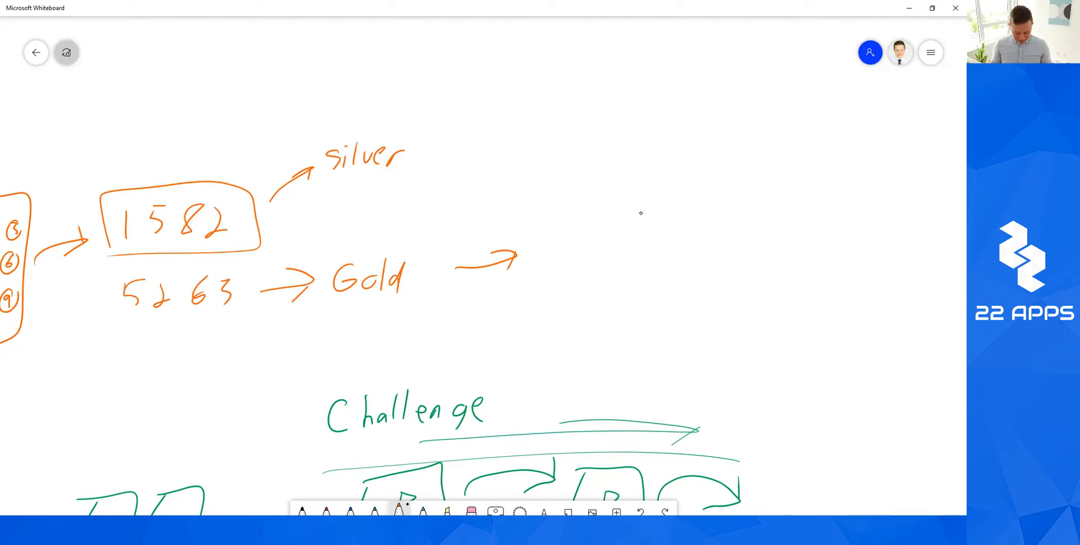
# Look over the sketch, then bring the 22 Apps browser window to the front.
pyautogui.scroll(-2, 641, 213)
pyautogui.hscroll(-4, 641, 213)
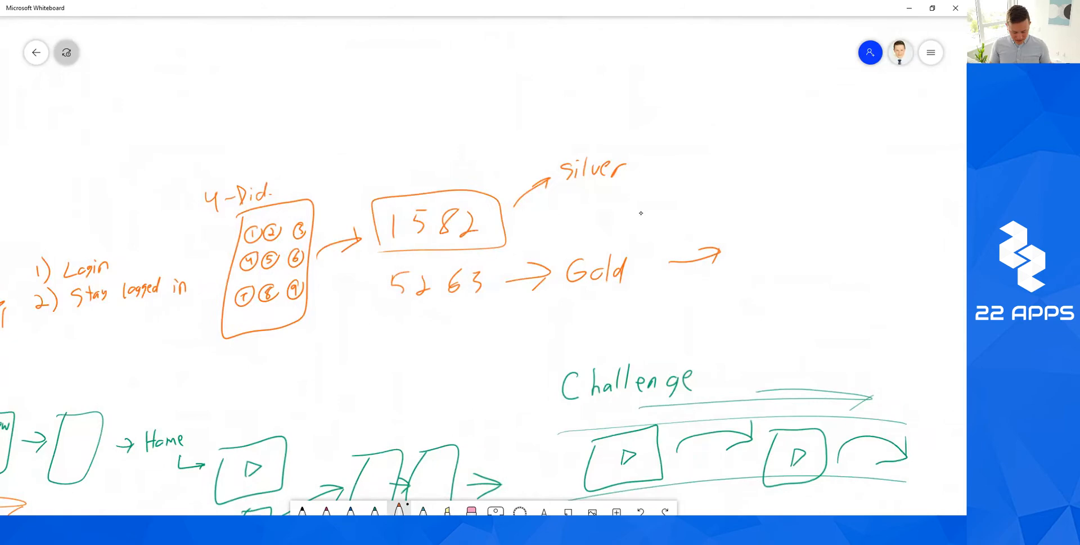
pyautogui.scroll(2, 641, 213)
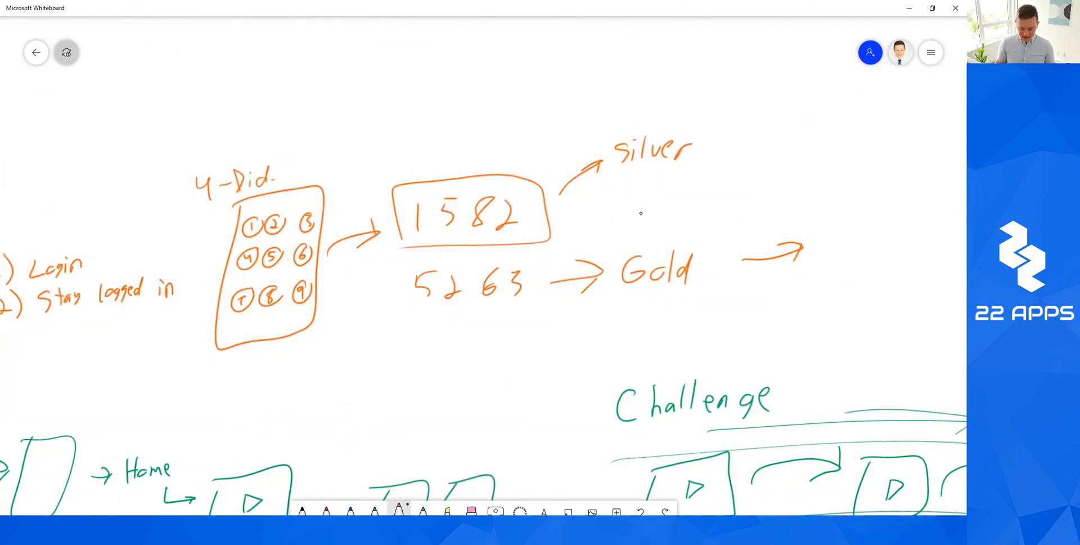
pyautogui.hscroll(2, 641, 212)
pyautogui.hscroll(-4, 641, 213)
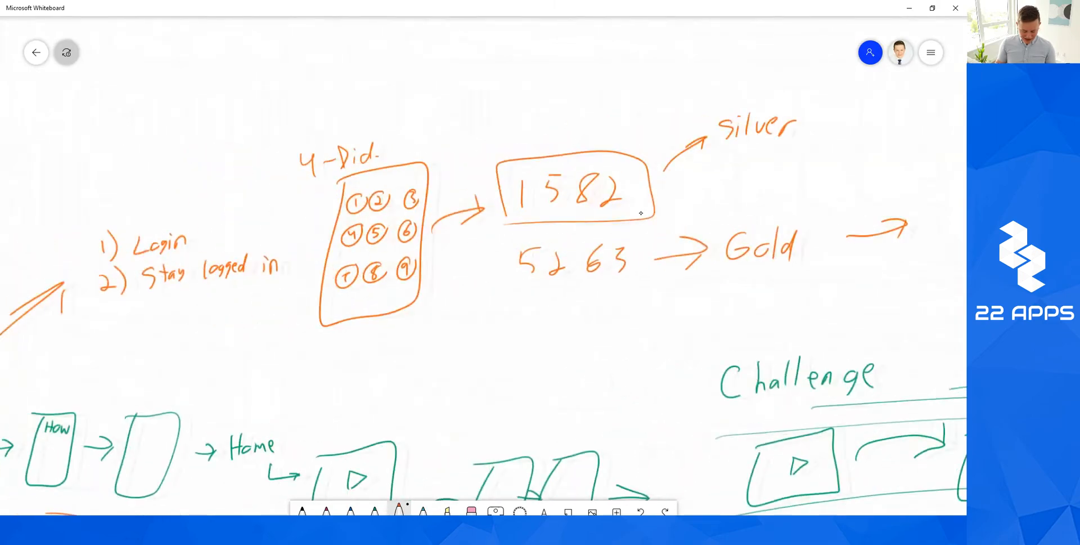
pyautogui.hscroll(-1, 640, 212)
pyautogui.hscroll(6, 641, 213)
pyautogui.scroll(2, 640, 213)
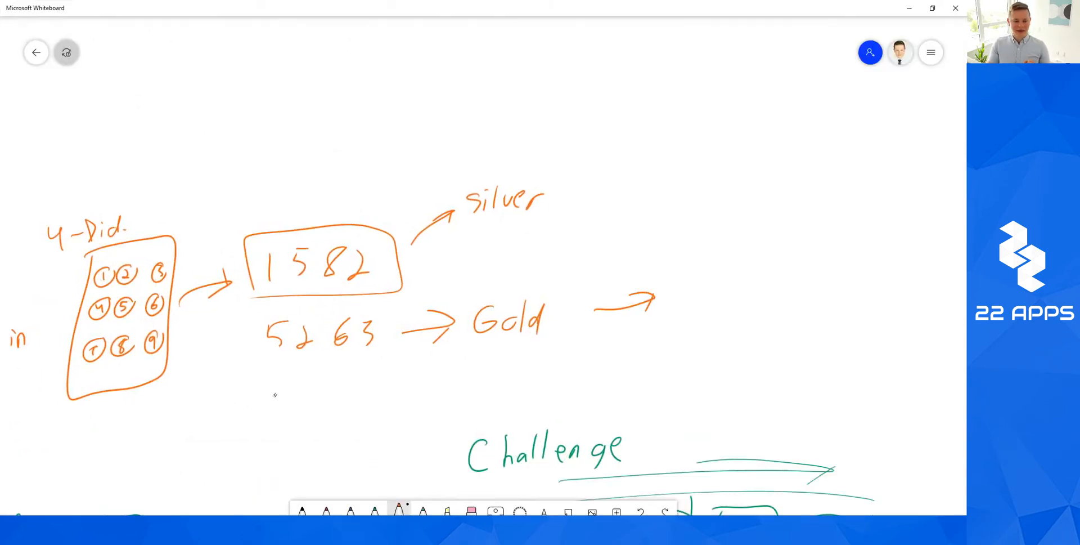
pyautogui.click(229, 482)
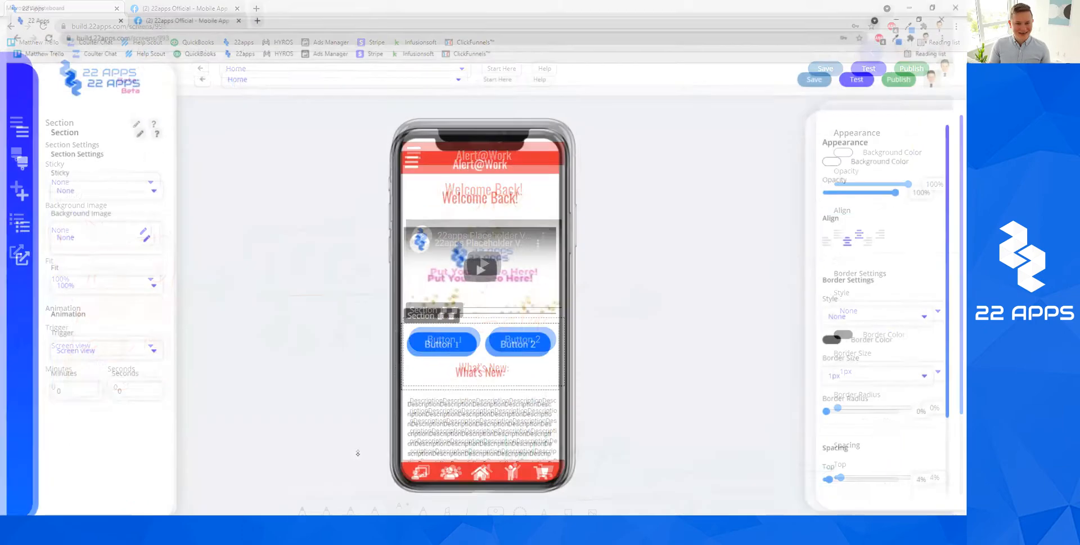
# From All Screens, search 'code' and open PASSCODE 1 for editing.
pyautogui.click(199, 68)
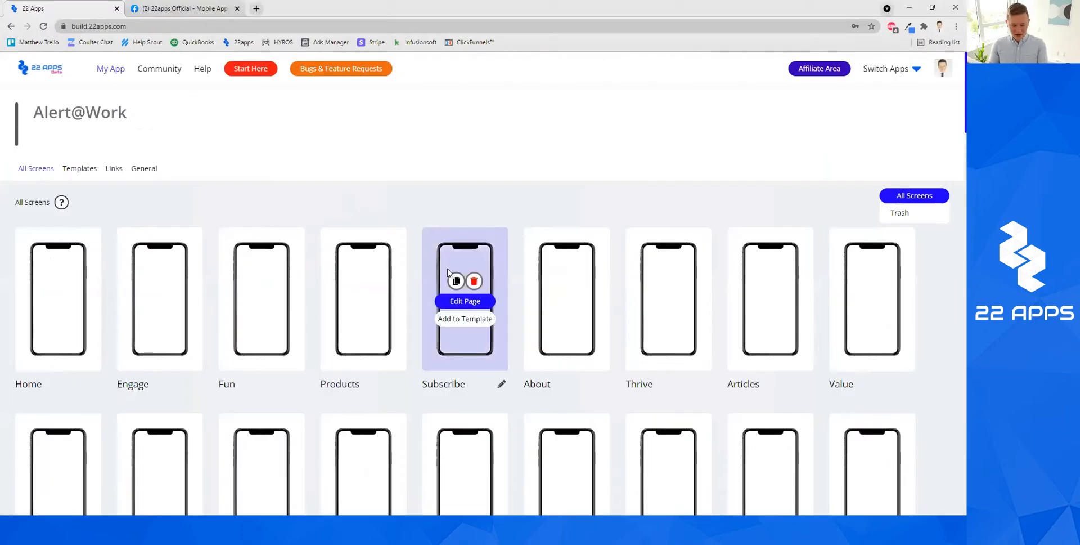
pyautogui.write('code')
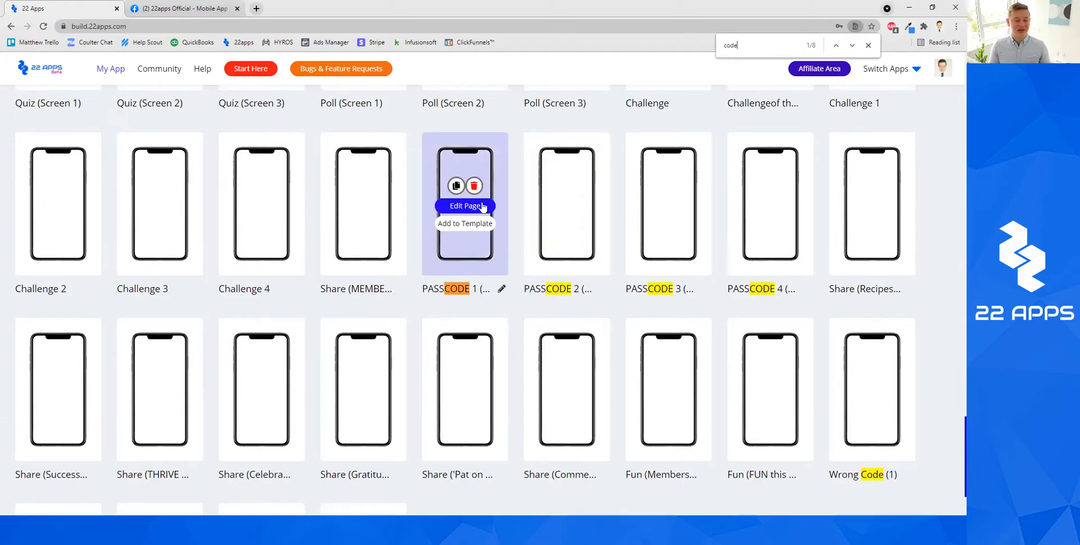
pyautogui.click(482, 206)
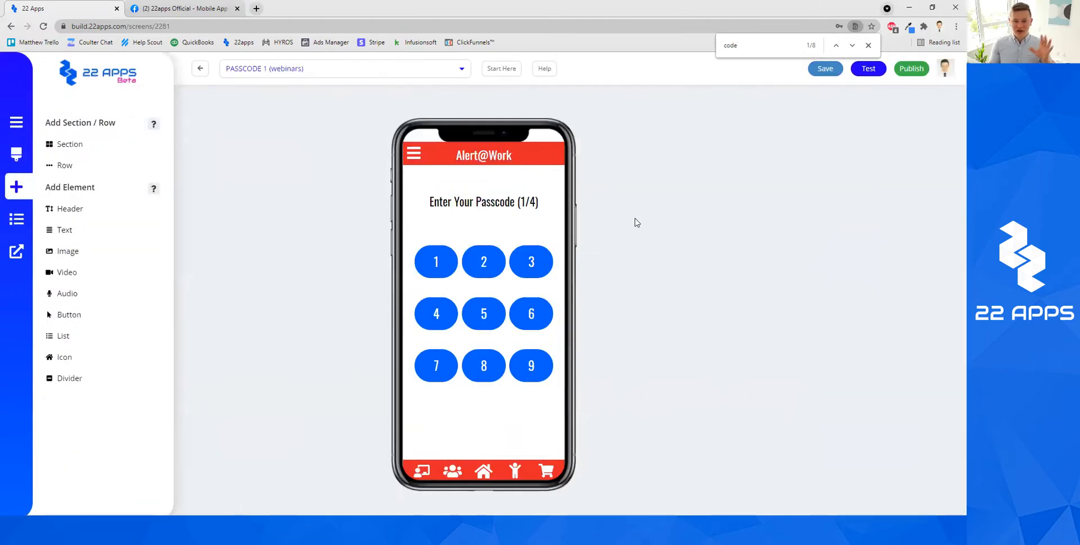
pyautogui.moveTo(442, 252)
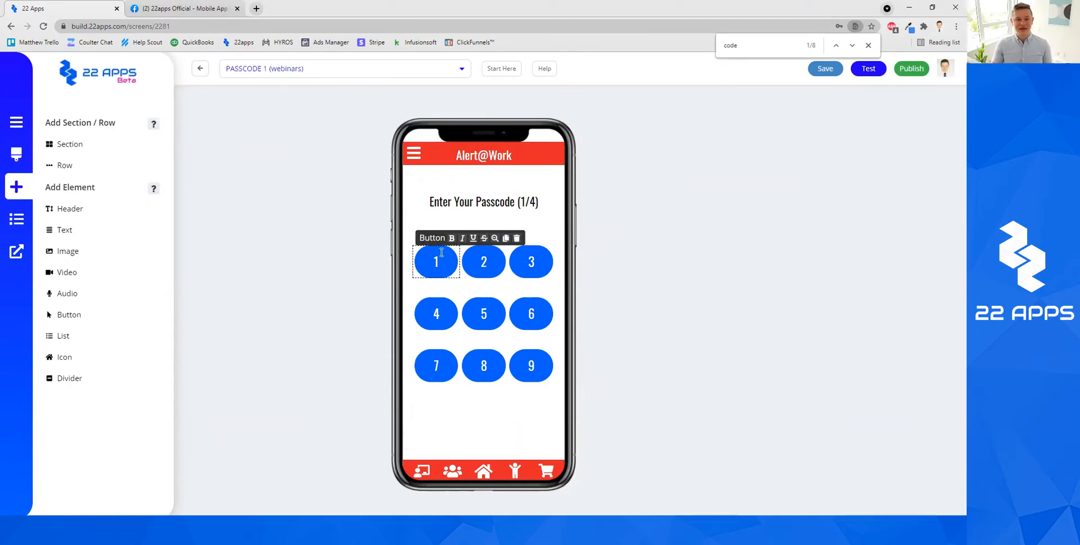
# Step through the PASSCODE 2, 3 and 4 screens in the screen dropdown.
pyautogui.click(391, 70)
pyautogui.scroll(-5, 345, 216)
pyautogui.click(337, 250)
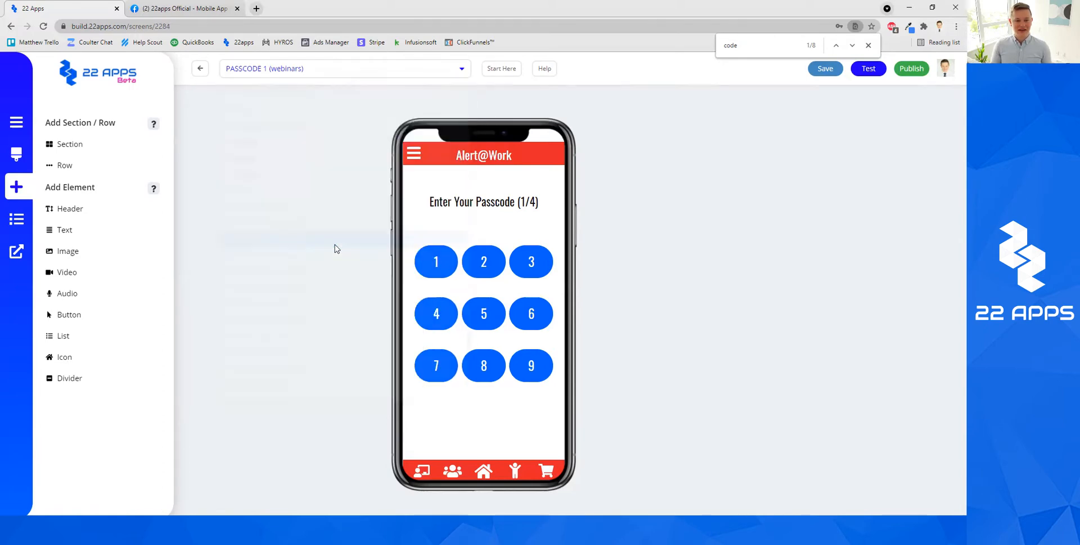
pyautogui.click(341, 72)
pyautogui.scroll(-8, 335, 226)
pyautogui.click(310, 209)
pyautogui.click(386, 71)
pyautogui.scroll(-5, 337, 253)
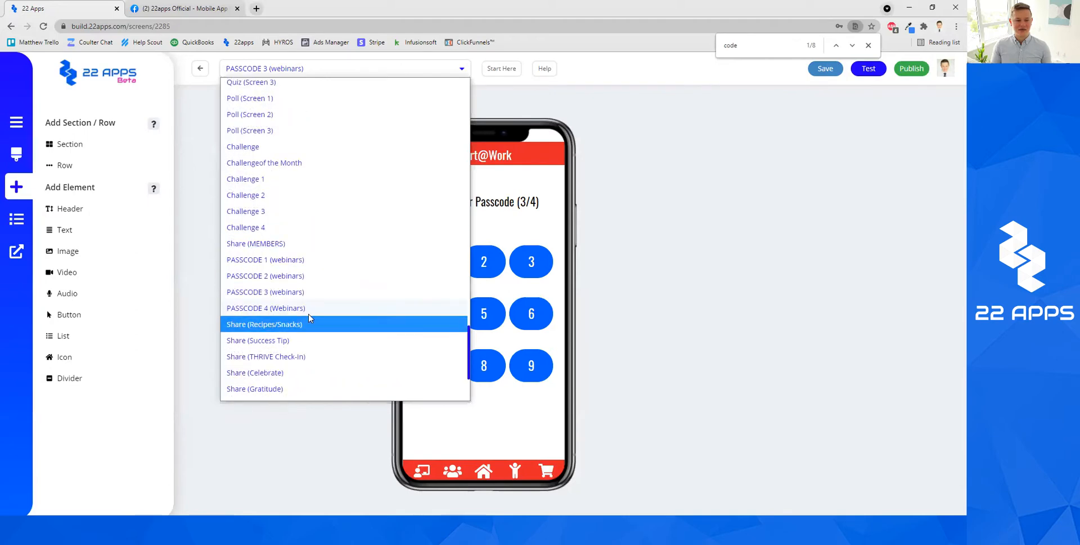
pyautogui.click(309, 308)
# View the MEMBERS ONLY screen, return to PASSCODE 4, then minimise Chrome.
pyautogui.click(363, 70)
pyautogui.scroll(-2, 330, 227)
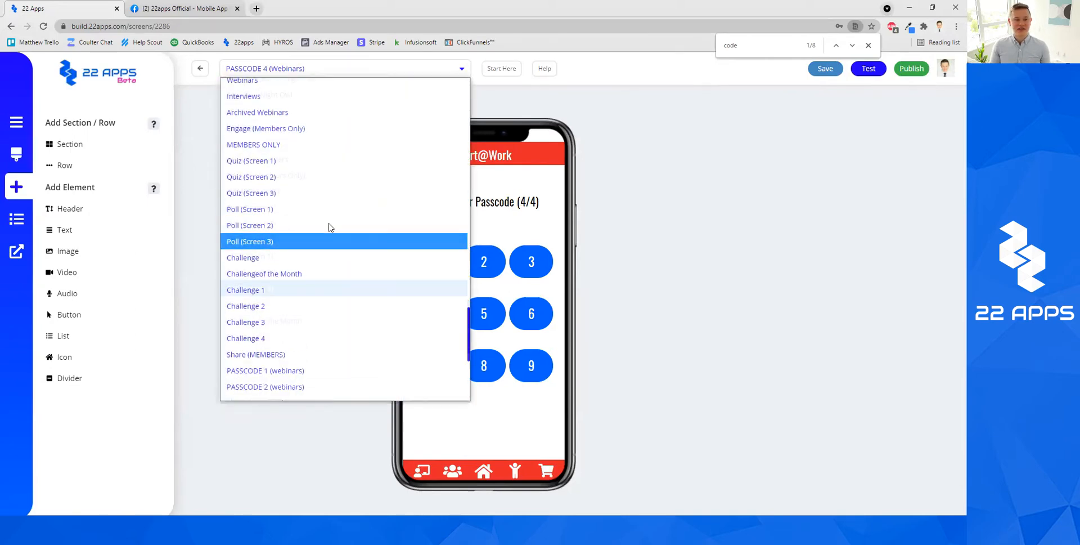
pyautogui.scroll(2, 331, 227)
pyautogui.click(322, 228)
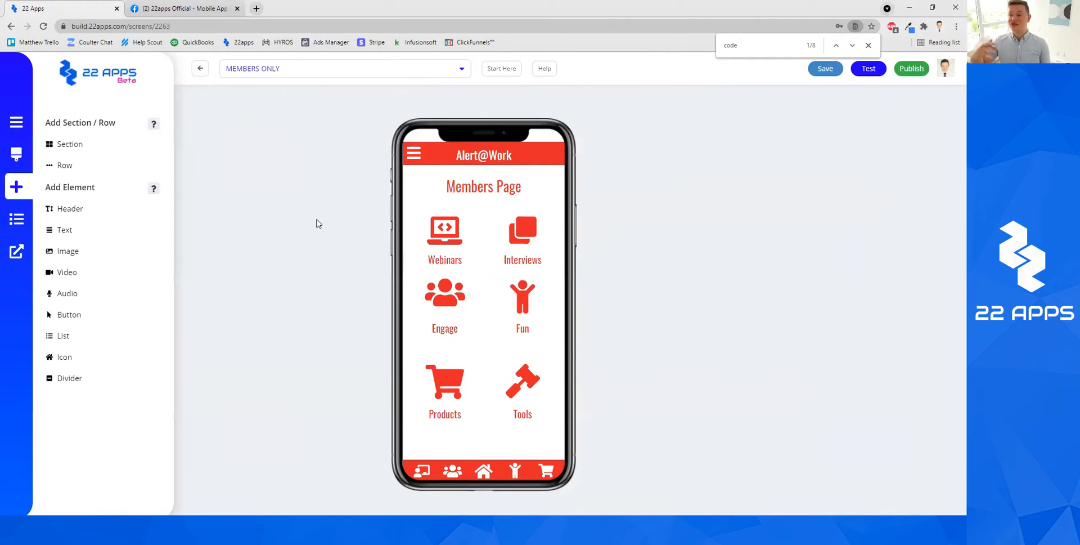
pyautogui.click(320, 69)
pyautogui.scroll(-3, 313, 236)
pyautogui.scroll(-4, 301, 312)
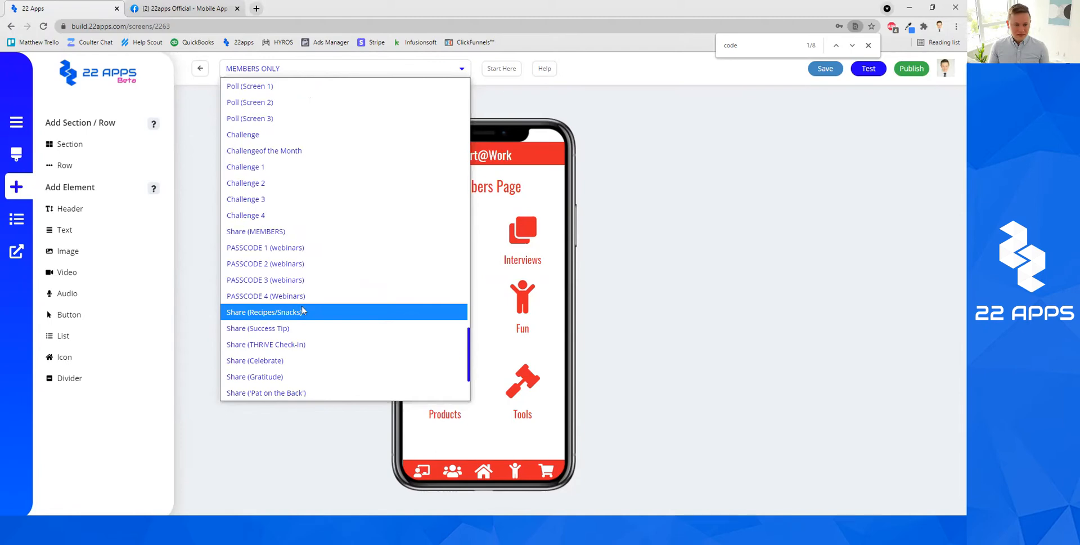
pyautogui.click(305, 303)
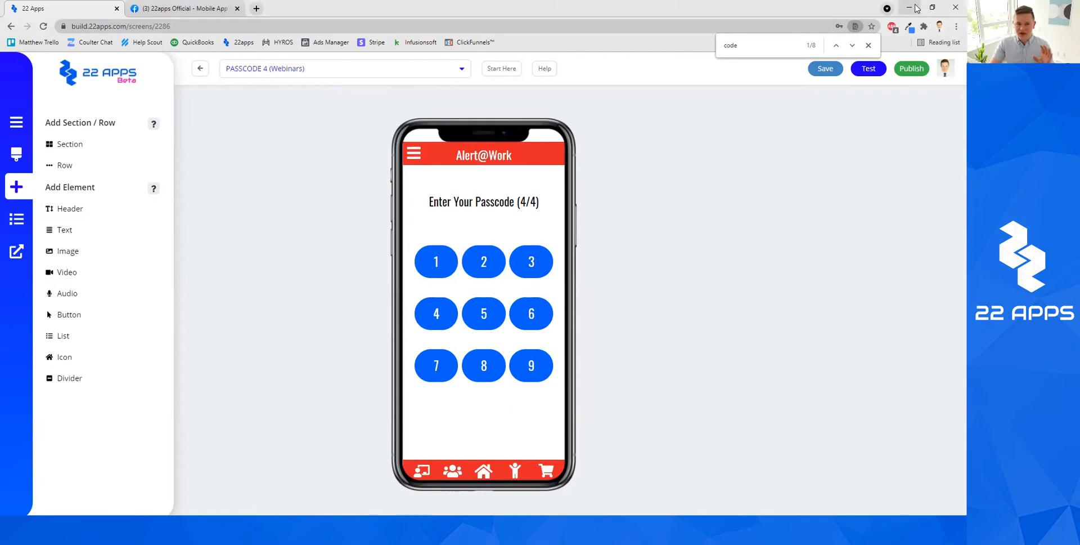
pyautogui.click(915, 8)
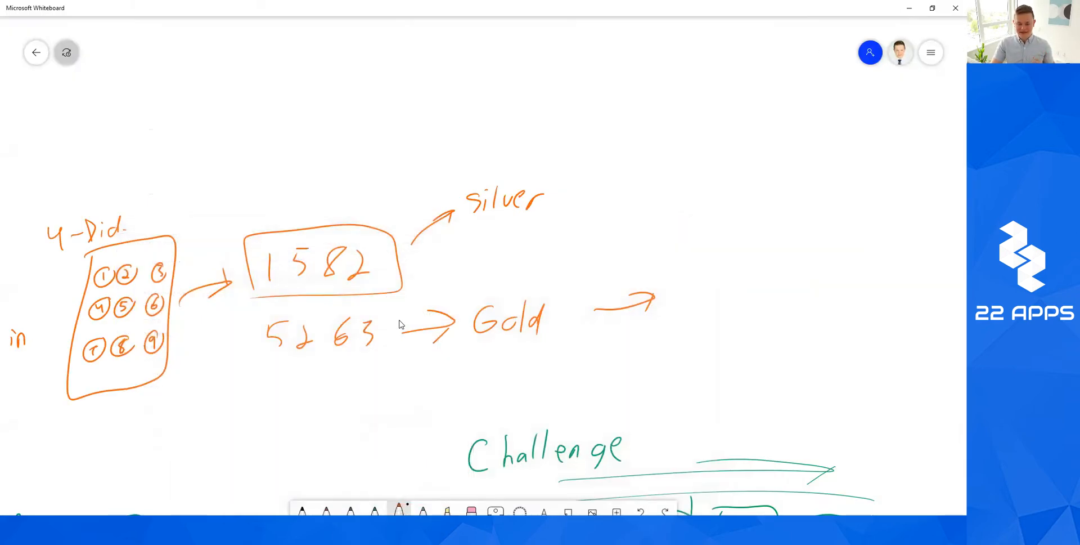
# Draw a rounded keypad box labelled D1 in orange.
pyautogui.hscroll(5, 401, 325)
pyautogui.scroll(2, 401, 324)
pyautogui.moveTo(421, 162)
pyautogui.mouseDown()
pyautogui.moveTo(413, 315)
pyautogui.moveTo(420, 175)
pyautogui.mouseUp()
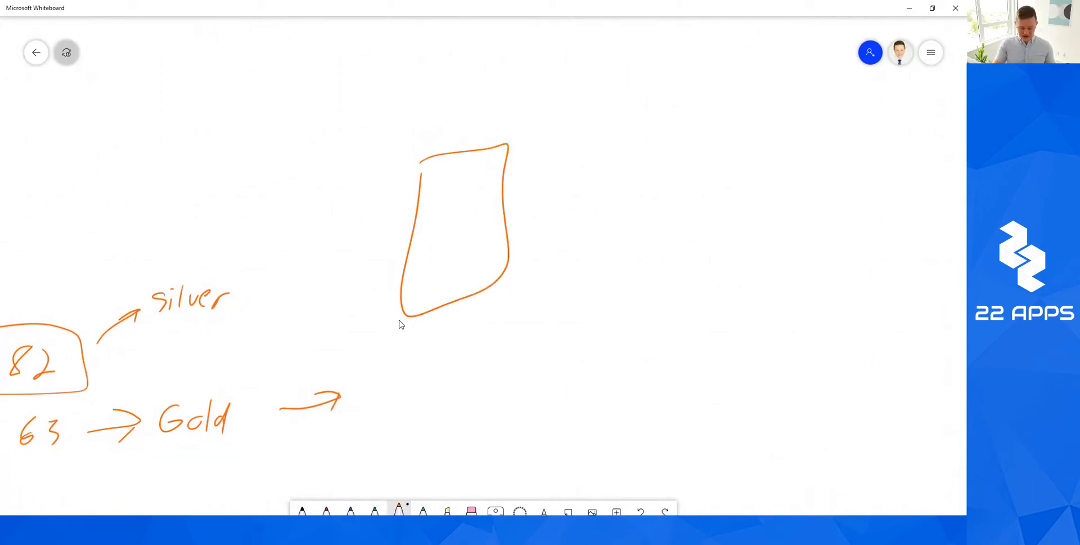
pyautogui.moveTo(421, 97); pyautogui.dragTo(420, 136)
pyautogui.moveTo(421, 97)
pyautogui.mouseDown()
pyautogui.moveTo(442, 112)
pyautogui.moveTo(423, 135)
pyautogui.mouseUp()
pyautogui.moveTo(458, 128)
pyautogui.mouseDown()
pyautogui.moveTo(478, 124)
pyautogui.moveTo(468, 128)
pyautogui.mouseUp()
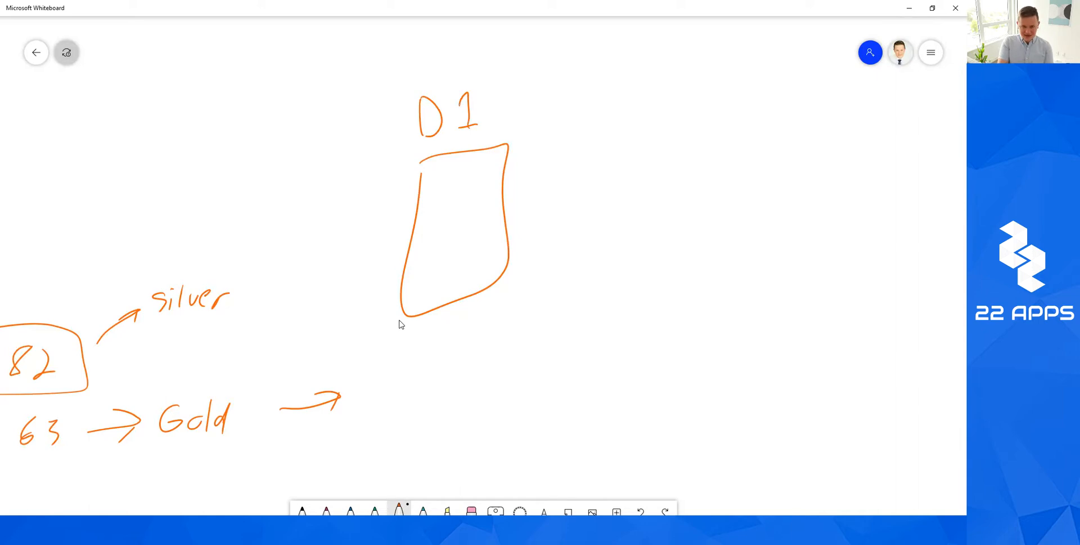
# Fill the box with three rows of circles and write D2 to its right.
pyautogui.moveTo(447, 174); pyautogui.dragTo(493, 169)
pyautogui.moveTo(450, 204)
pyautogui.mouseDown()
pyautogui.moveTo(438, 203)
pyautogui.moveTo(494, 217)
pyautogui.mouseUp()
pyautogui.moveTo(444, 254); pyautogui.dragTo(467, 256)
pyautogui.moveTo(490, 246); pyautogui.dragTo(493, 262)
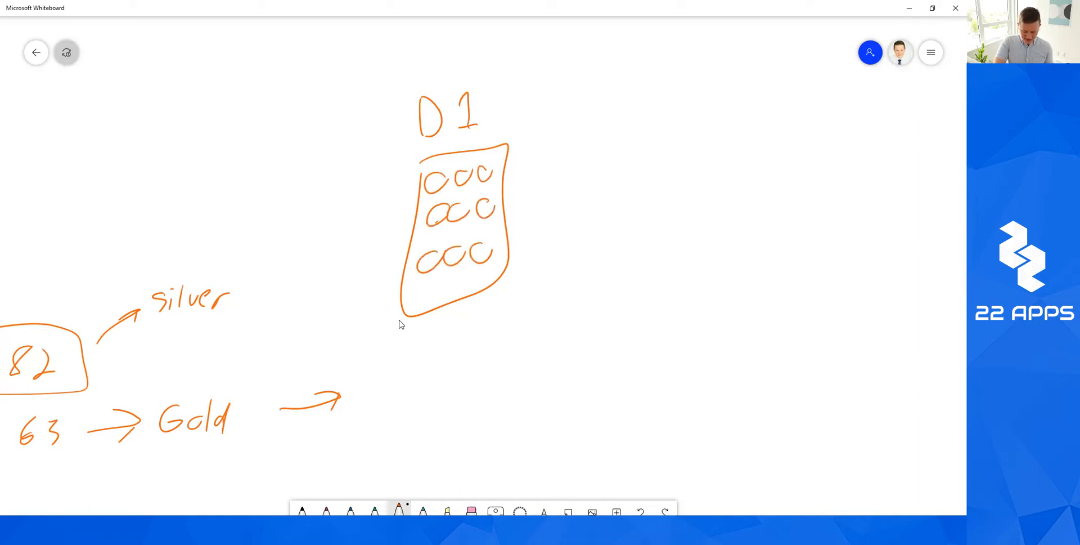
pyautogui.hscroll(4, 401, 325)
pyautogui.moveTo(391, 130); pyautogui.dragTo(394, 162)
pyautogui.moveTo(436, 133); pyautogui.dragTo(463, 150)
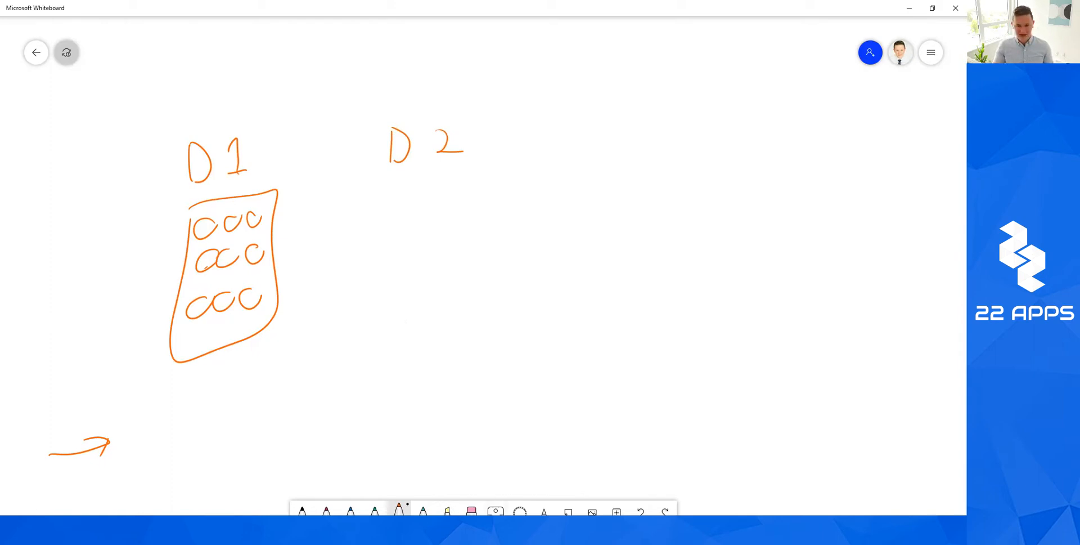
# Lasso-select the D1 keypad sketch and paste a copy below D2.
pyautogui.click(520, 509)
pyautogui.moveTo(124, 154); pyautogui.dragTo(266, 149)
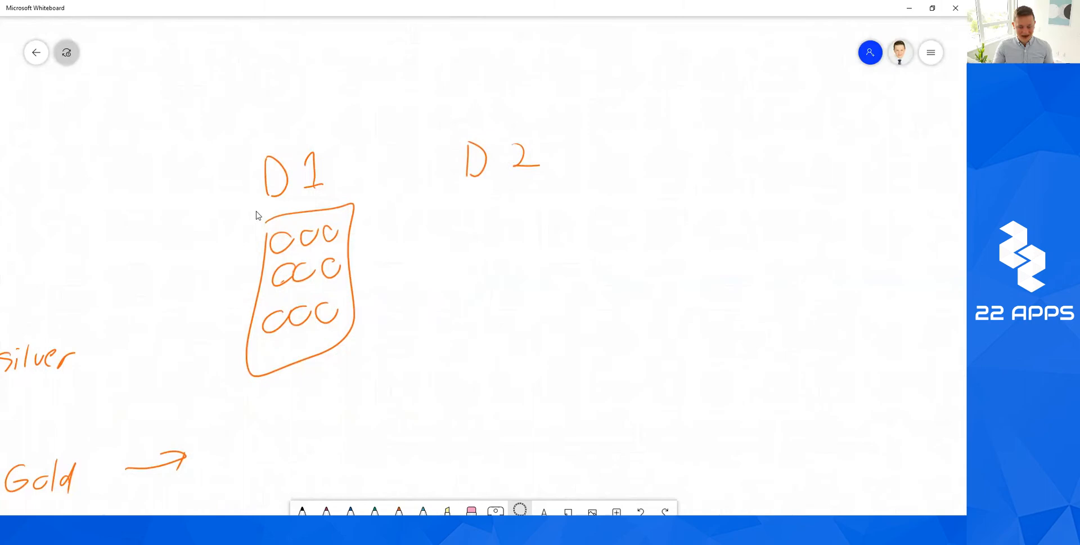
pyautogui.moveTo(256, 215)
pyautogui.mouseDown()
pyautogui.moveTo(237, 403)
pyautogui.moveTo(394, 219)
pyautogui.moveTo(256, 211)
pyautogui.mouseUp()
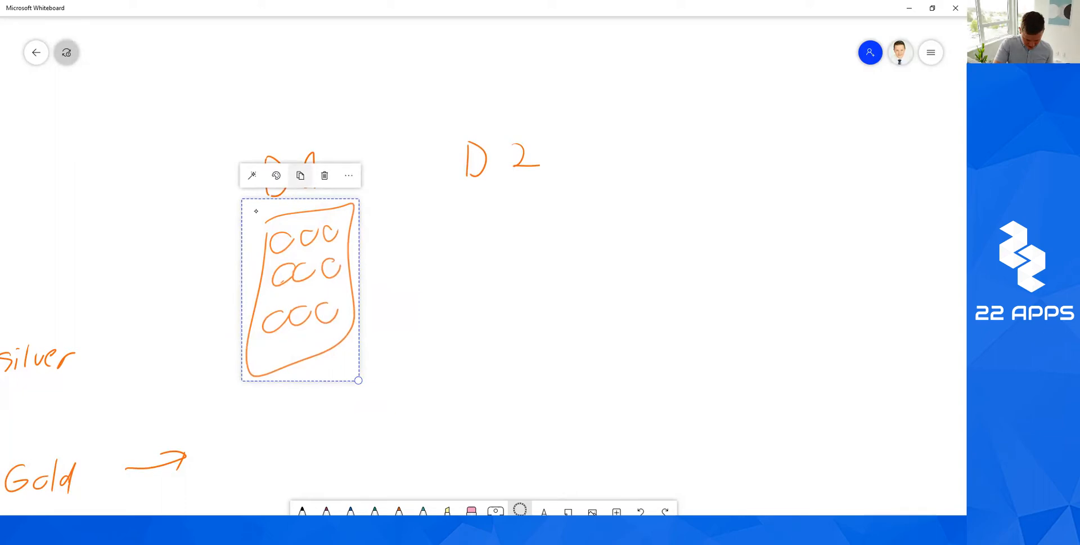
pyautogui.moveTo(301, 289)
pyautogui.mouseDown()
pyautogui.moveTo(420, 294)
pyautogui.moveTo(285, 296)
pyautogui.mouseUp()
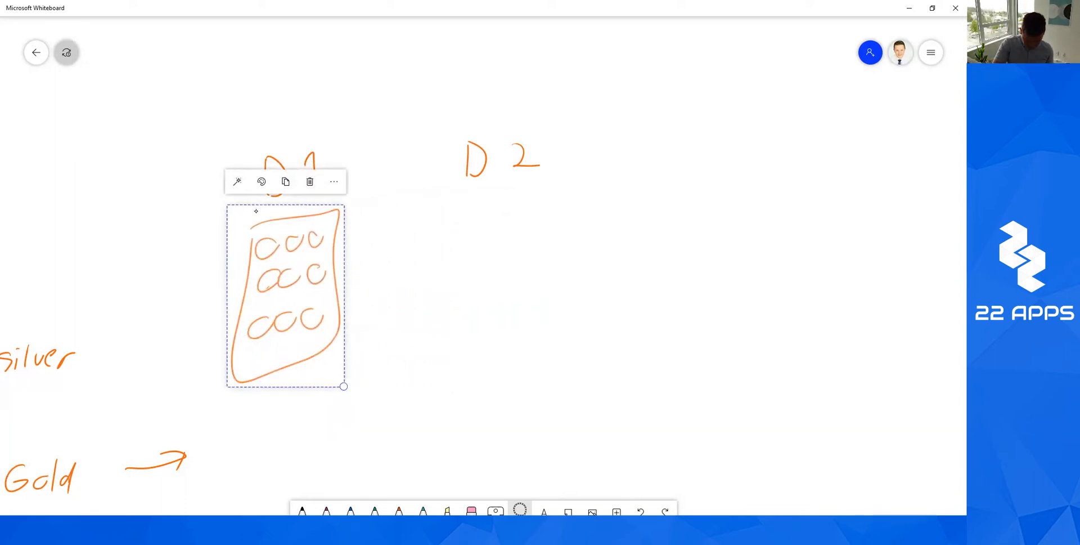
pyautogui.click(286, 182)
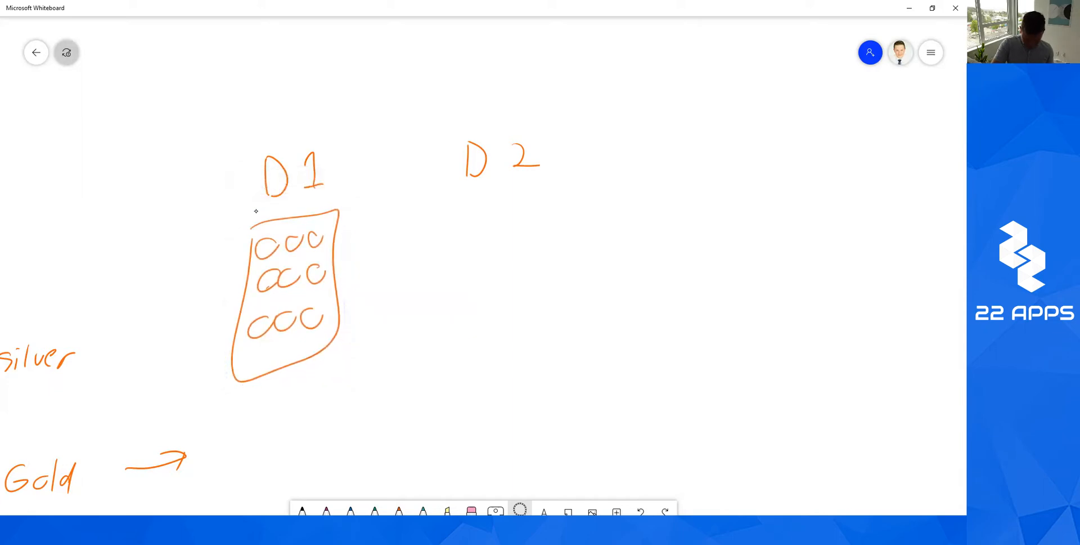
pyautogui.rightClick(502, 253)
pyautogui.click(442, 224)
# Duplicate the keypad copy again to its right.
pyautogui.scroll(-5, 484, 271)
pyautogui.hscroll(5, 483, 270)
pyautogui.scroll(5, 256, 211)
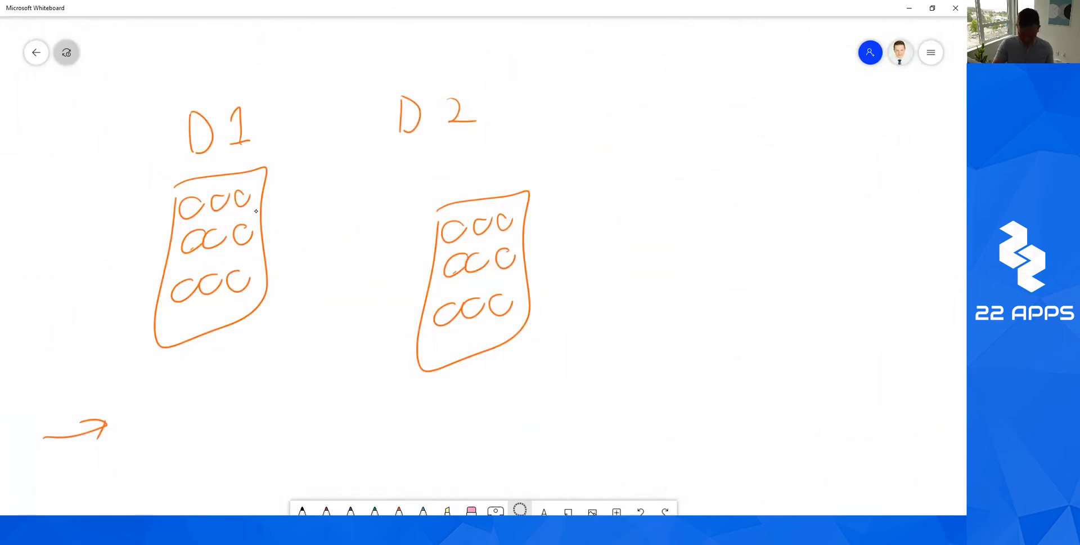
pyautogui.scroll(-5, 256, 211)
pyautogui.scroll(6, 256, 211)
pyautogui.scroll(-2, 256, 211)
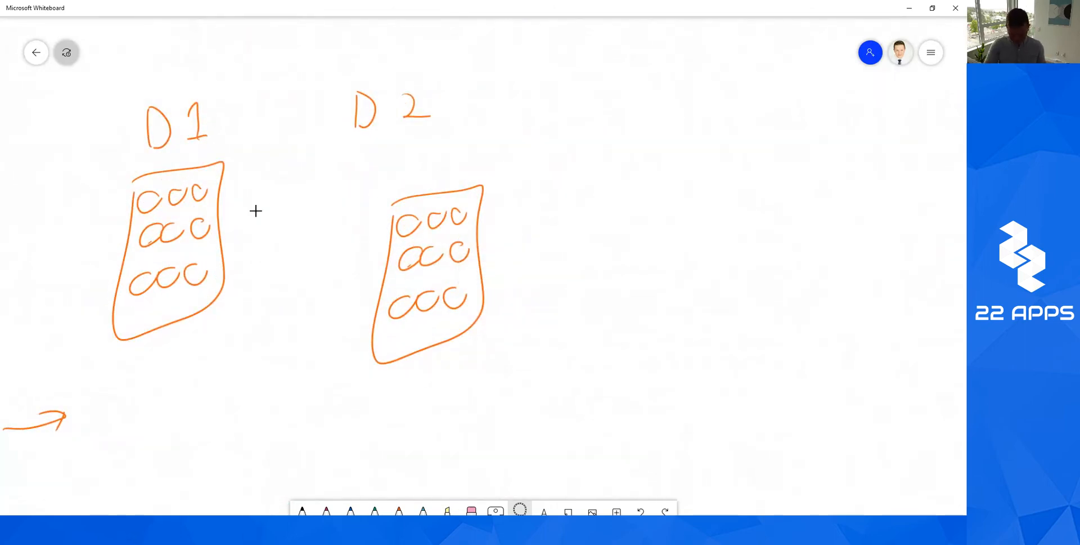
pyautogui.hotkey('ctrl', 'v')
pyautogui.hotkey('ctrl', 'v')
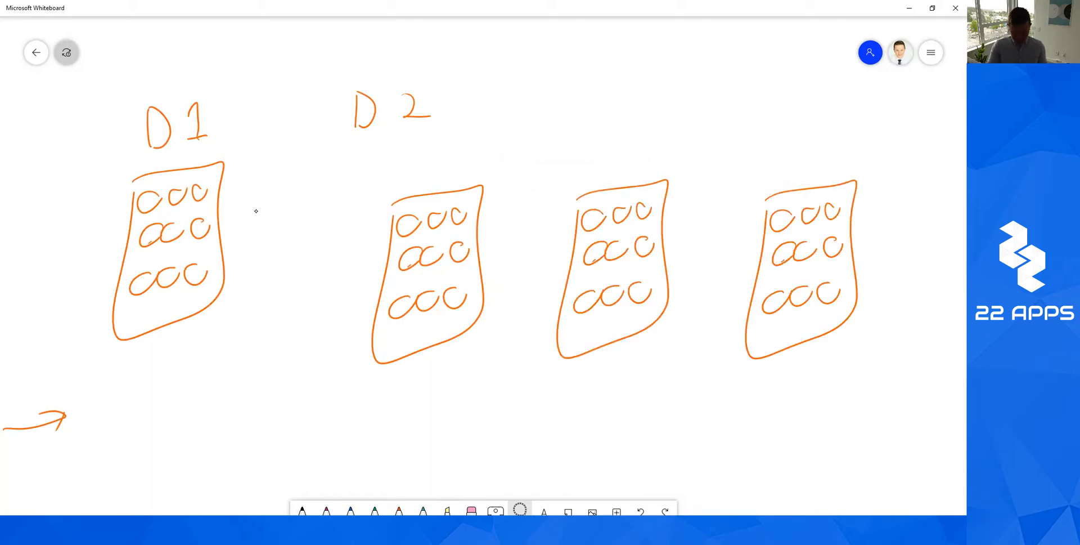
pyautogui.scroll(-1, 256, 211)
# Label the third and fourth keypads D3 and D4 in orange.
pyautogui.click(399, 509)
pyautogui.moveTo(513, 121); pyautogui.dragTo(514, 153)
pyautogui.moveTo(514, 121); pyautogui.dragTo(515, 152)
pyautogui.moveTo(548, 121); pyautogui.dragTo(554, 149)
pyautogui.moveTo(687, 128); pyautogui.dragTo(690, 159)
pyautogui.moveTo(712, 127)
pyautogui.mouseDown()
pyautogui.moveTo(726, 124)
pyautogui.moveTo(727, 153)
pyautogui.mouseUp()
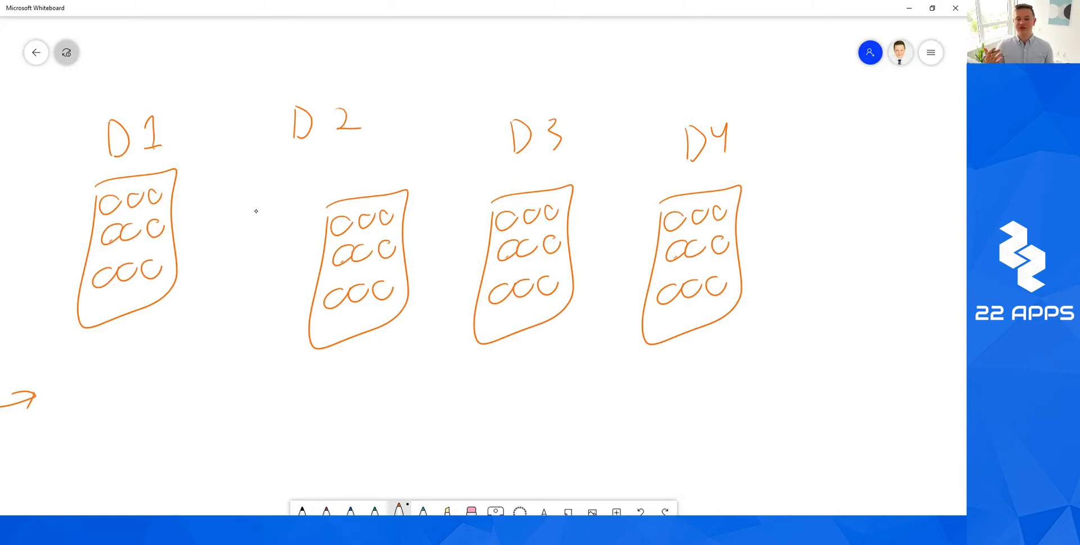
# With the green pen, circle one key on each keypad D1, D2, D3 and D4.
pyautogui.click(375, 510)
pyautogui.moveTo(106, 197)
pyautogui.mouseDown()
pyautogui.moveTo(112, 206)
pyautogui.moveTo(110, 197)
pyautogui.mouseUp()
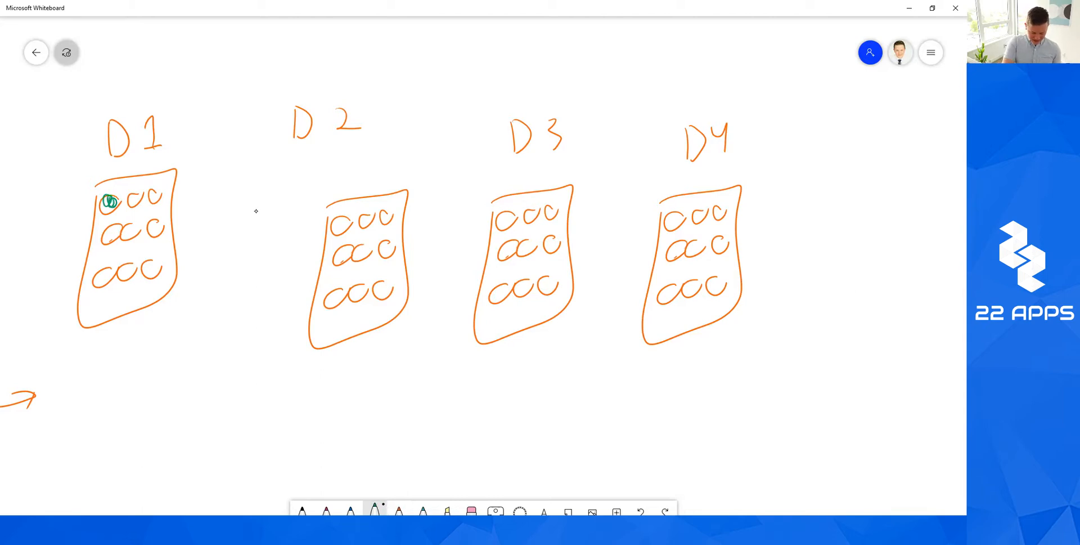
pyautogui.moveTo(386, 243)
pyautogui.mouseDown()
pyautogui.moveTo(382, 253)
pyautogui.moveTo(388, 246)
pyautogui.mouseUp()
pyautogui.moveTo(516, 292)
pyautogui.mouseDown()
pyautogui.moveTo(529, 281)
pyautogui.moveTo(522, 291)
pyautogui.mouseUp()
pyautogui.moveTo(671, 254)
pyautogui.mouseDown()
pyautogui.moveTo(682, 245)
pyautogui.moveTo(674, 258)
pyautogui.mouseUp()
# Draw a green arrow to the right of D4 and write 'members Page' beside it.
pyautogui.hscroll(3, 256, 211)
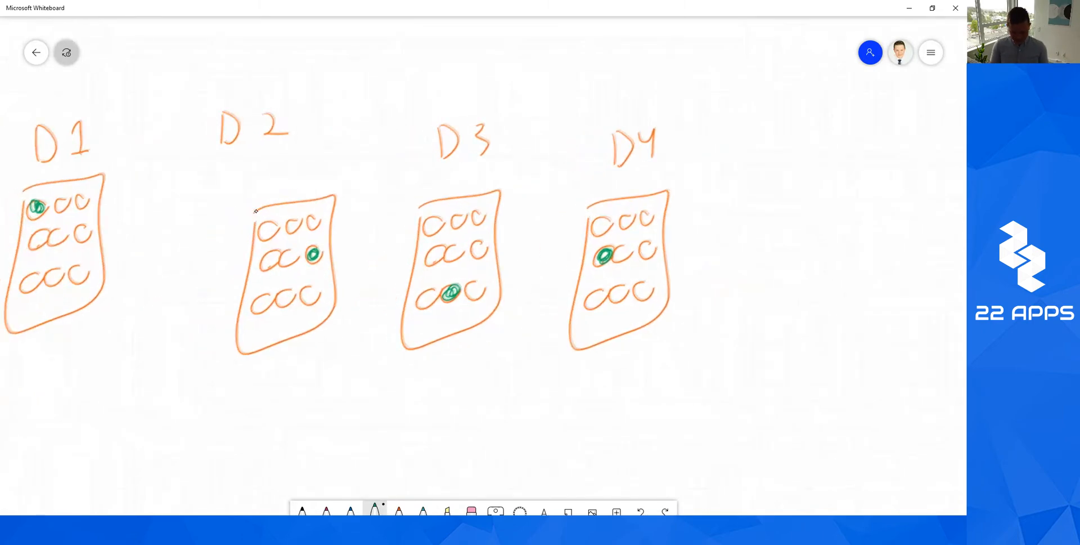
pyautogui.moveTo(703, 259)
pyautogui.mouseDown()
pyautogui.moveTo(809, 233)
pyautogui.moveTo(769, 243)
pyautogui.mouseUp()
pyautogui.moveTo(781, 193)
pyautogui.mouseDown()
pyautogui.moveTo(801, 226)
pyautogui.moveTo(757, 243)
pyautogui.mouseUp()
pyautogui.hscroll(8, 256, 211)
pyautogui.moveTo(630, 251); pyautogui.dragTo(788, 225)
pyautogui.moveTo(698, 262)
pyautogui.mouseDown()
pyautogui.moveTo(714, 273)
pyautogui.moveTo(762, 271)
pyautogui.mouseUp()
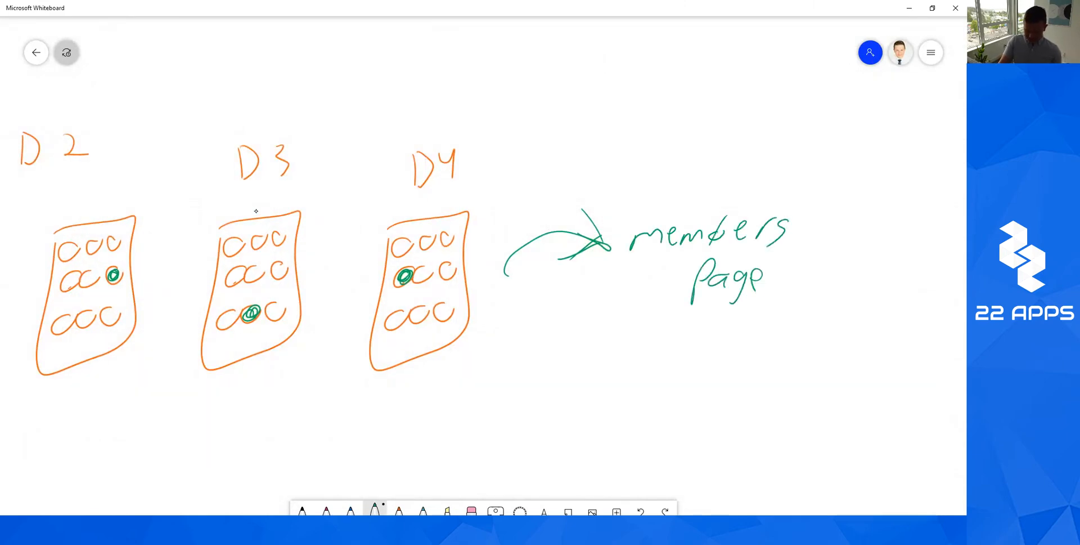
pyautogui.hscroll(-4, 256, 211)
pyautogui.scroll(-2, 256, 211)
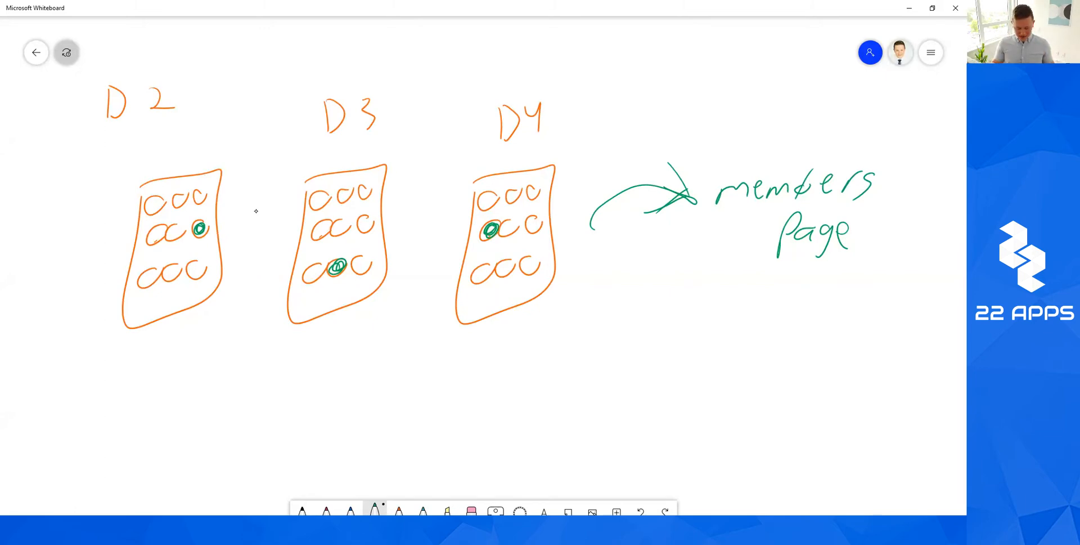
pyautogui.hscroll(-4, 256, 211)
pyautogui.scroll(-1, 256, 211)
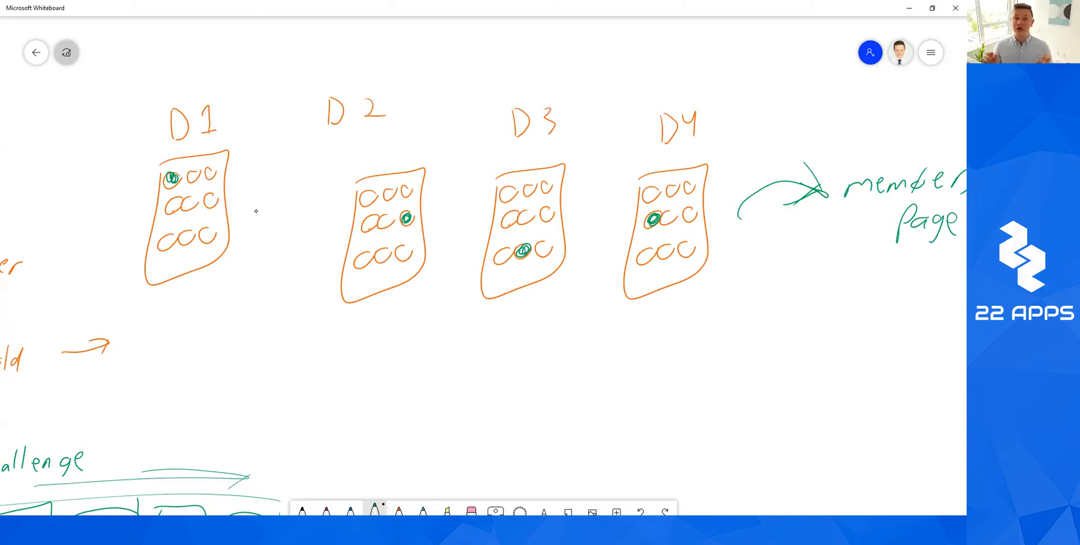
# Switch the pen to red and circle D1's remaining wrong keys.
pyautogui.click(399, 509)
pyautogui.click(398, 508)
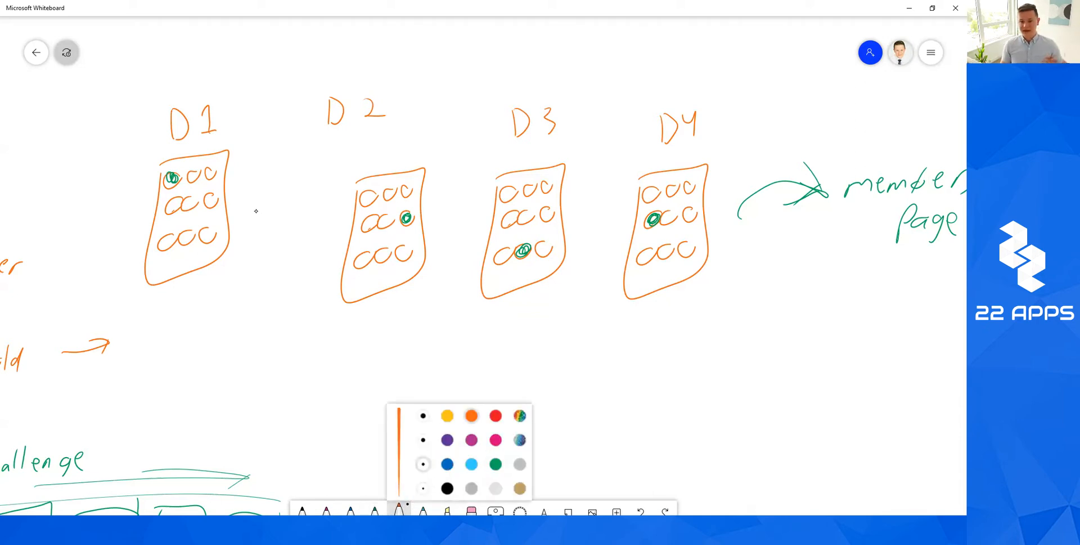
pyautogui.click(495, 415)
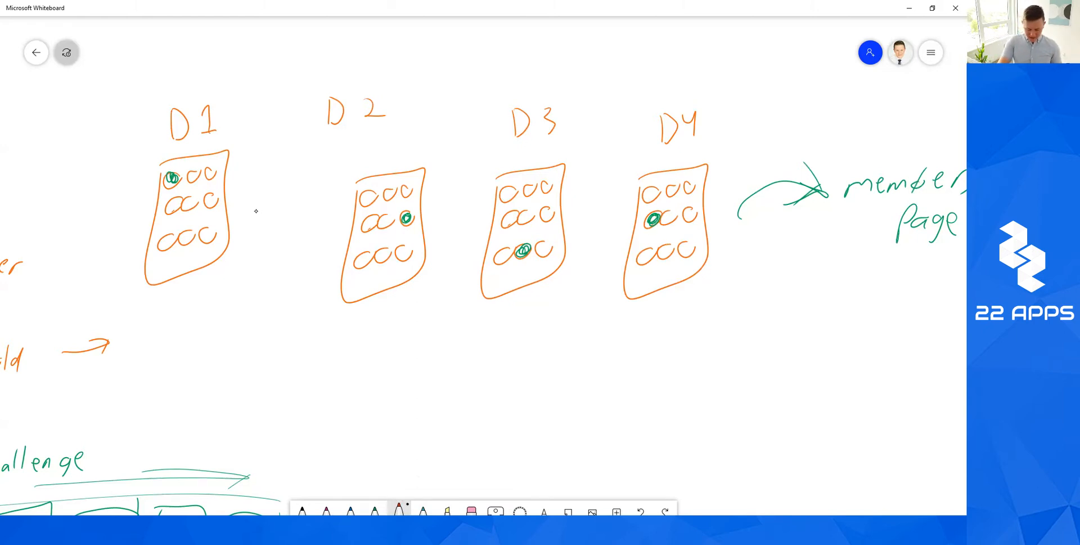
pyautogui.moveTo(195, 171)
pyautogui.mouseDown()
pyautogui.moveTo(191, 183)
pyautogui.moveTo(205, 179)
pyautogui.moveTo(172, 208)
pyautogui.moveTo(207, 205)
pyautogui.mouseUp()
pyautogui.moveTo(171, 237)
pyautogui.mouseDown()
pyautogui.moveTo(162, 248)
pyautogui.moveTo(203, 240)
pyautogui.mouseUp()
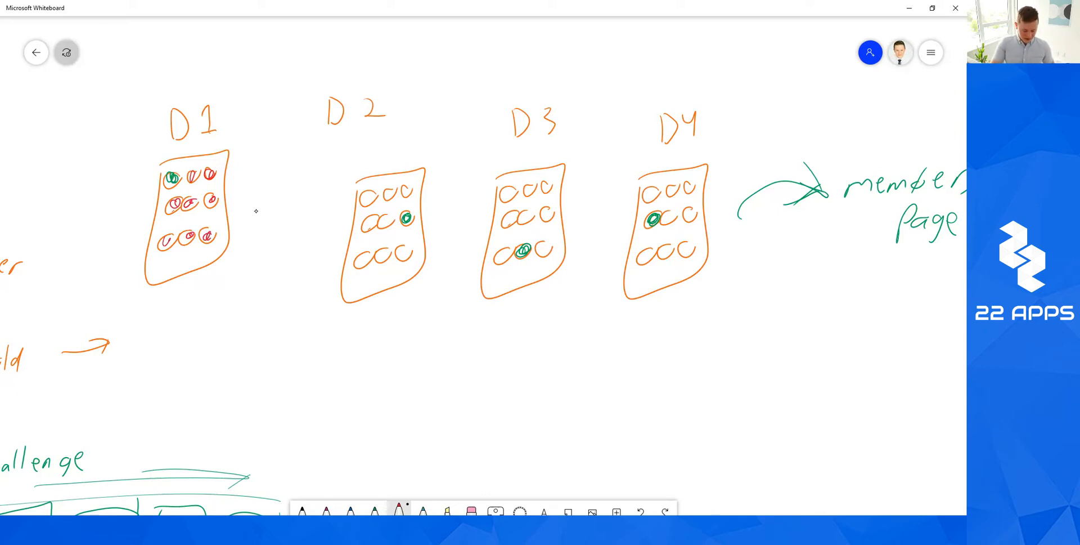
# Draw a red arrow down from D1 to a handwritten 'wrong code Page 2' note.
pyautogui.moveTo(219, 276); pyautogui.dragTo(276, 348)
pyautogui.moveTo(248, 335)
pyautogui.mouseDown()
pyautogui.moveTo(276, 348)
pyautogui.moveTo(355, 333)
pyautogui.mouseUp()
pyautogui.moveTo(363, 333); pyautogui.dragTo(380, 337)
pyautogui.moveTo(385, 334); pyautogui.dragTo(391, 338)
pyautogui.moveTo(368, 364); pyautogui.dragTo(369, 365)
pyautogui.moveTo(378, 365); pyautogui.dragTo(380, 374)
pyautogui.moveTo(383, 366)
pyautogui.mouseDown()
pyautogui.moveTo(423, 351)
pyautogui.moveTo(420, 360)
pyautogui.mouseUp()
pyautogui.moveTo(431, 354)
pyautogui.mouseDown()
pyautogui.moveTo(436, 374)
pyautogui.moveTo(459, 365)
pyautogui.mouseUp()
pyautogui.moveTo(391, 390); pyautogui.dragTo(414, 398)
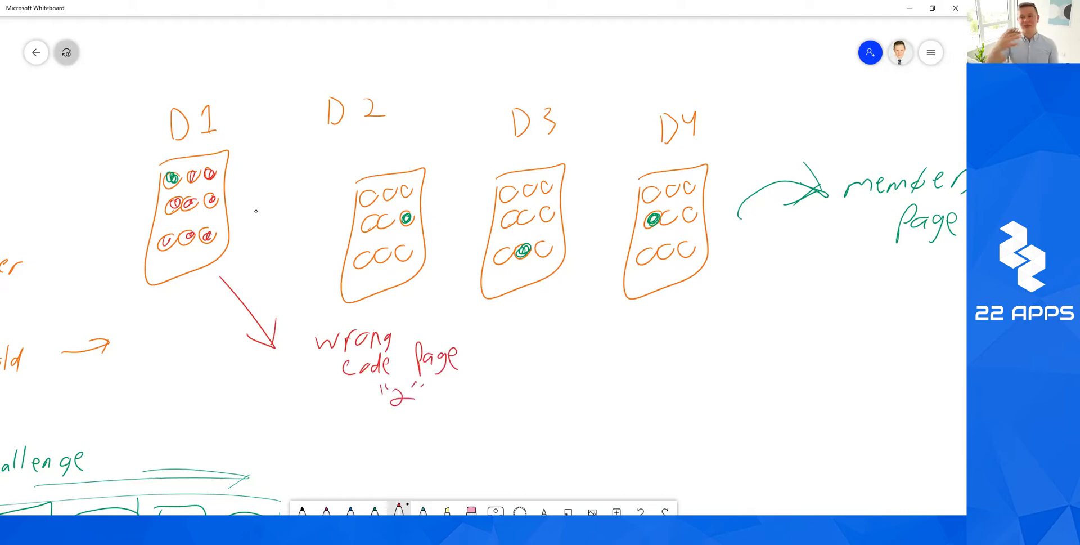
# Draw a red stroke below the note, then undo the stray curved arrow from D2.
pyautogui.scroll(-3, 256, 211)
pyautogui.moveTo(331, 332); pyautogui.dragTo(326, 427)
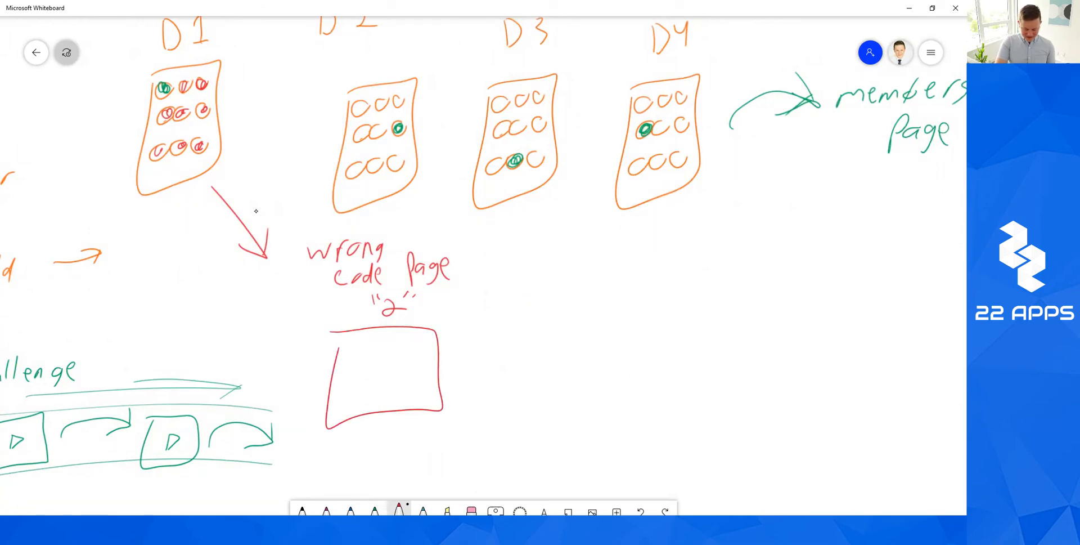
pyautogui.moveTo(328, 160)
pyautogui.mouseDown()
pyautogui.moveTo(289, 309)
pyautogui.moveTo(320, 376)
pyautogui.mouseUp()
pyautogui.moveTo(324, 348); pyautogui.dragTo(319, 375)
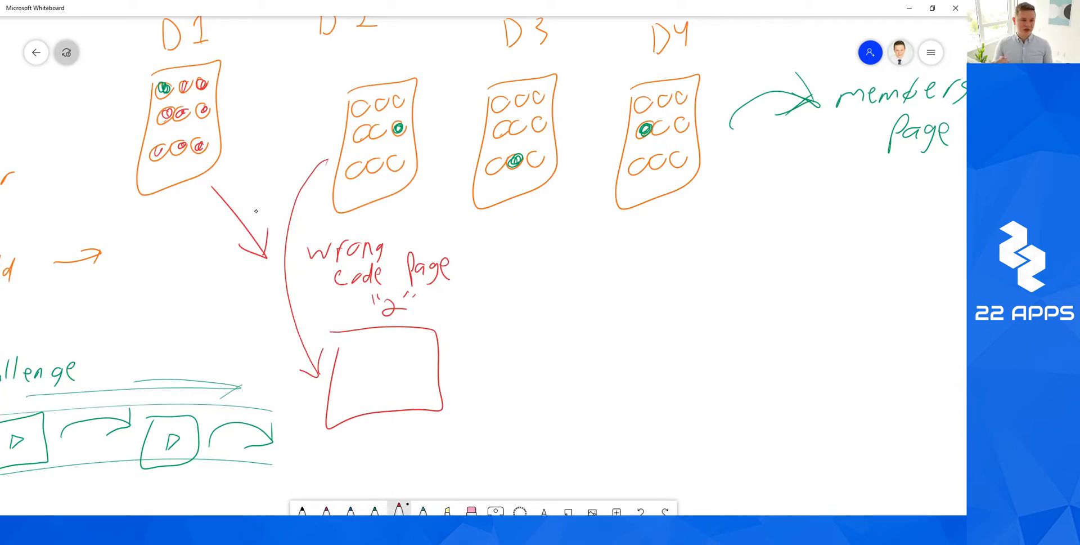
pyautogui.hotkey('ctrl', 'z')
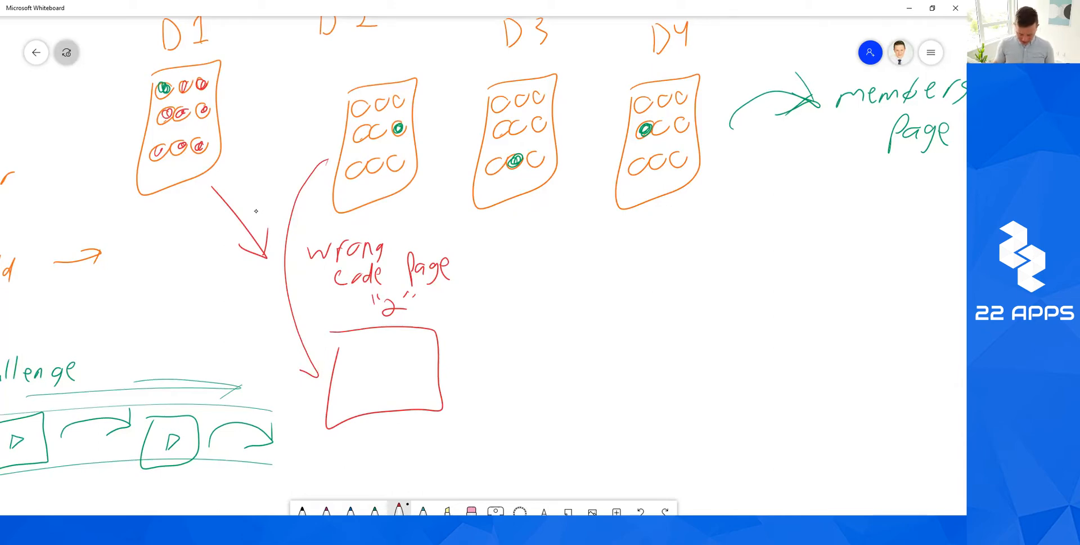
pyautogui.hotkey('ctrl', 'z')
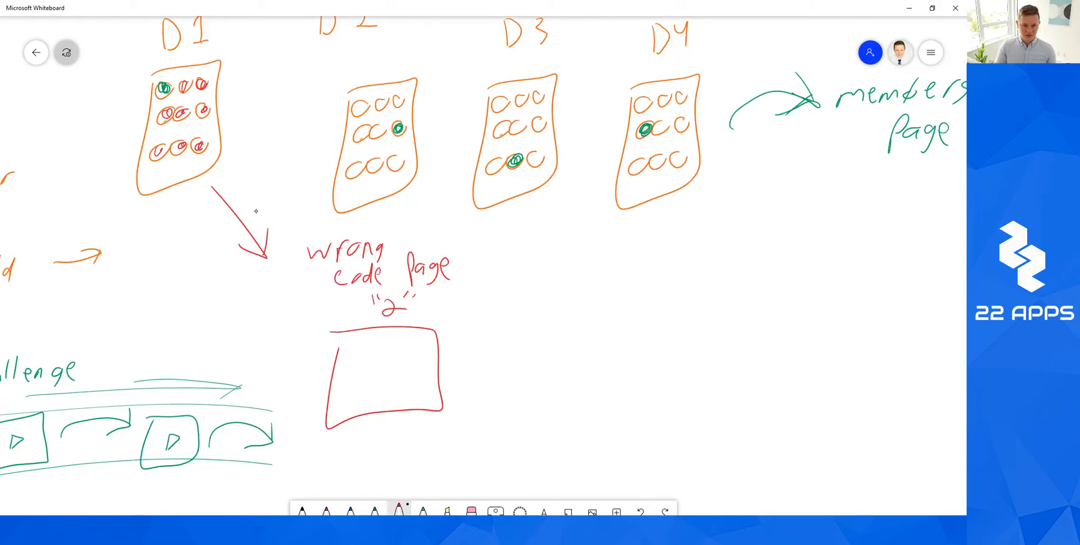
# Add an arrow right of the first red box leading to a second red screen.
pyautogui.moveTo(452, 359); pyautogui.dragTo(488, 358)
pyautogui.moveTo(474, 349); pyautogui.dragTo(482, 366)
pyautogui.moveTo(486, 345); pyautogui.dragTo(487, 367)
pyautogui.moveTo(517, 328)
pyautogui.mouseDown()
pyautogui.moveTo(569, 306)
pyautogui.moveTo(529, 326)
pyautogui.mouseUp()
pyautogui.moveTo(602, 370)
pyautogui.mouseDown()
pyautogui.moveTo(644, 364)
pyautogui.moveTo(628, 384)
pyautogui.mouseUp()
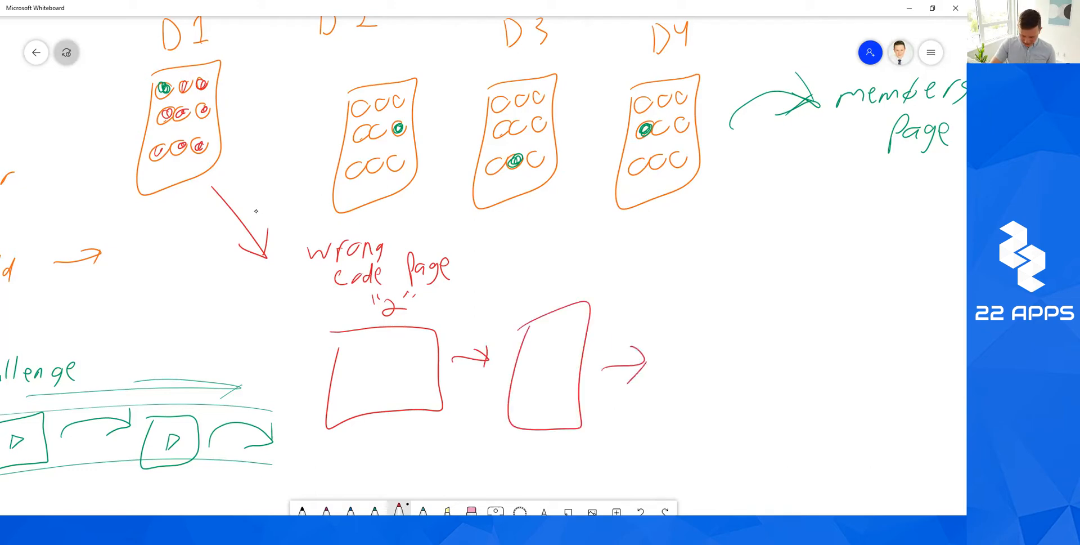
# Draw a third red screen with a curved arrow ending at 'wrong Code'.
pyautogui.moveTo(666, 333)
pyautogui.mouseDown()
pyautogui.moveTo(741, 425)
pyautogui.moveTo(694, 338)
pyautogui.mouseUp()
pyautogui.moveTo(619, 254)
pyautogui.mouseDown()
pyautogui.moveTo(503, 234)
pyautogui.moveTo(412, 252)
pyautogui.mouseUp()
pyautogui.moveTo(575, 365); pyautogui.dragTo(625, 361)
pyautogui.moveTo(674, 319)
pyautogui.mouseDown()
pyautogui.moveTo(675, 353)
pyautogui.moveTo(796, 372)
pyautogui.moveTo(793, 390)
pyautogui.moveTo(756, 413)
pyautogui.moveTo(765, 409)
pyautogui.mouseUp()
pyautogui.moveTo(790, 384)
pyautogui.mouseDown()
pyautogui.moveTo(792, 415)
pyautogui.moveTo(816, 417)
pyautogui.mouseUp()
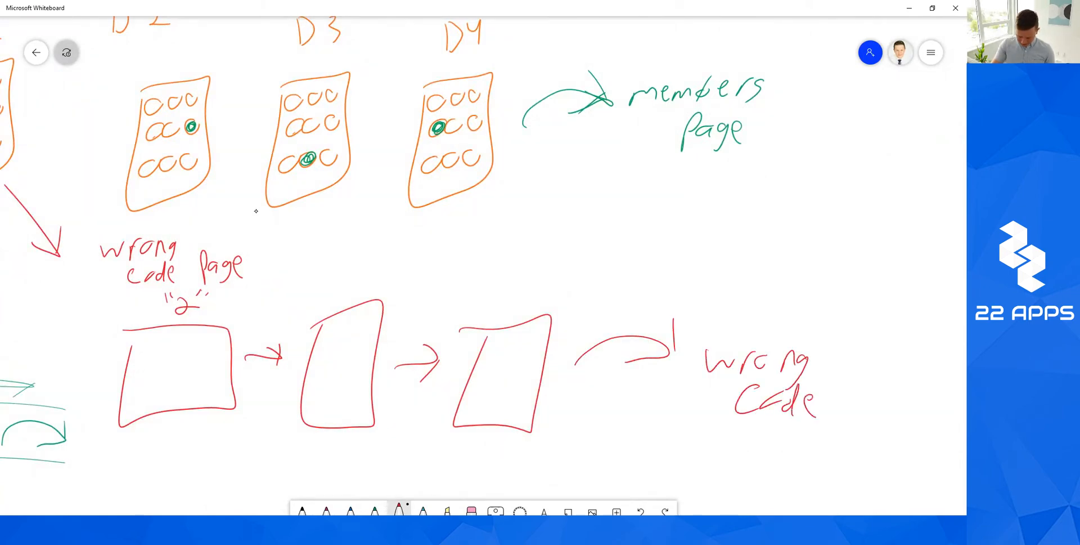
pyautogui.scroll(-1, 256, 211)
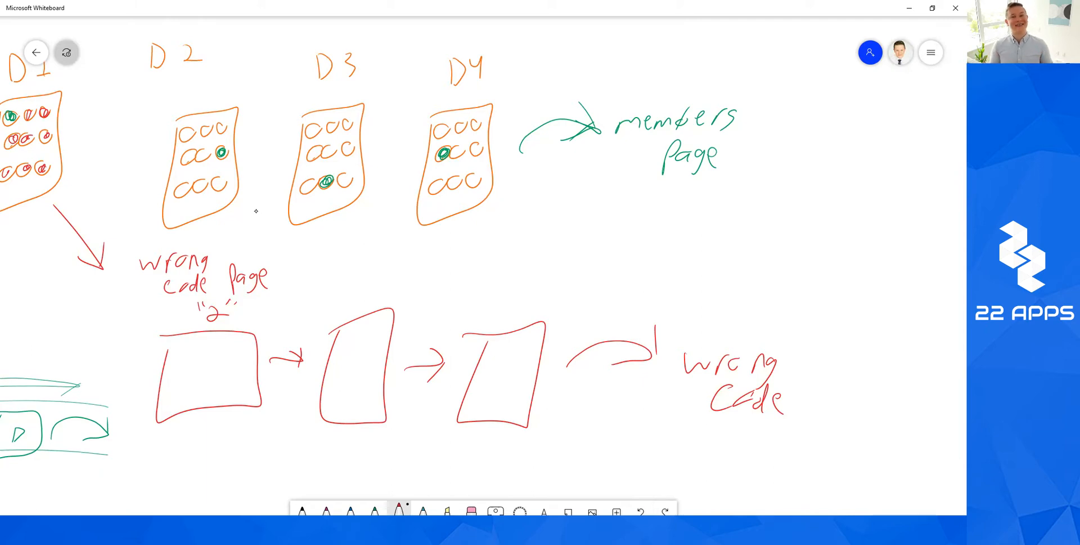
# Sketch keypad circles inside the first and second red screen boxes.
pyautogui.scroll(-2, 256, 211)
pyautogui.moveTo(211, 300); pyautogui.dragTo(210, 301)
pyautogui.moveTo(228, 298)
pyautogui.mouseDown()
pyautogui.moveTo(248, 300)
pyautogui.moveTo(202, 332)
pyautogui.moveTo(233, 327)
pyautogui.mouseUp()
pyautogui.moveTo(250, 315)
pyautogui.mouseDown()
pyautogui.moveTo(206, 340)
pyautogui.moveTo(230, 337)
pyautogui.mouseUp()
pyautogui.moveTo(252, 333); pyautogui.dragTo(251, 336)
pyautogui.moveTo(366, 293); pyautogui.dragTo(366, 293)
pyautogui.moveTo(382, 289)
pyautogui.mouseDown()
pyautogui.moveTo(397, 291)
pyautogui.moveTo(362, 319)
pyautogui.mouseUp()
pyautogui.moveTo(378, 315)
pyautogui.mouseDown()
pyautogui.moveTo(371, 321)
pyautogui.moveTo(379, 316)
pyautogui.mouseUp()
pyautogui.moveTo(394, 313); pyautogui.dragTo(392, 315)
pyautogui.moveTo(361, 344); pyautogui.dragTo(360, 356)
pyautogui.moveTo(369, 354)
pyautogui.mouseDown()
pyautogui.moveTo(381, 345)
pyautogui.moveTo(376, 358)
pyautogui.mouseUp()
pyautogui.moveTo(398, 340); pyautogui.dragTo(391, 357)
# Circle the tops of the D1, D2, D3 and D4 keypads in red.
pyautogui.scroll(1, 256, 211)
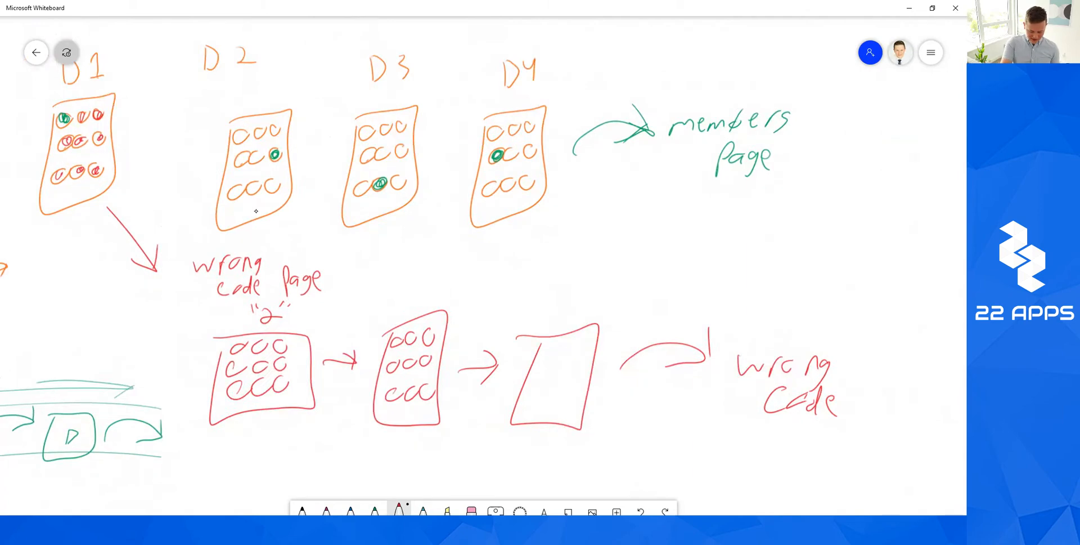
pyautogui.scroll(1, 256, 211)
pyautogui.hscroll(-2, 256, 211)
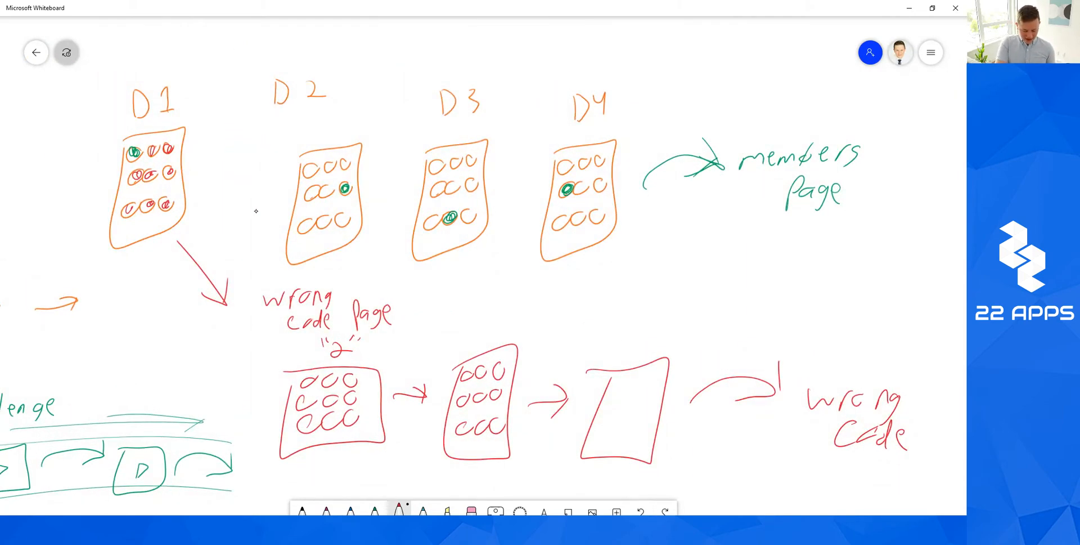
pyautogui.moveTo(146, 124)
pyautogui.mouseDown()
pyautogui.moveTo(159, 142)
pyautogui.moveTo(161, 131)
pyautogui.mouseUp()
pyautogui.moveTo(340, 128); pyautogui.dragTo(337, 126)
pyautogui.moveTo(476, 131)
pyautogui.mouseDown()
pyautogui.moveTo(446, 133)
pyautogui.moveTo(473, 126)
pyautogui.mouseUp()
pyautogui.moveTo(608, 121); pyautogui.dragTo(614, 128)
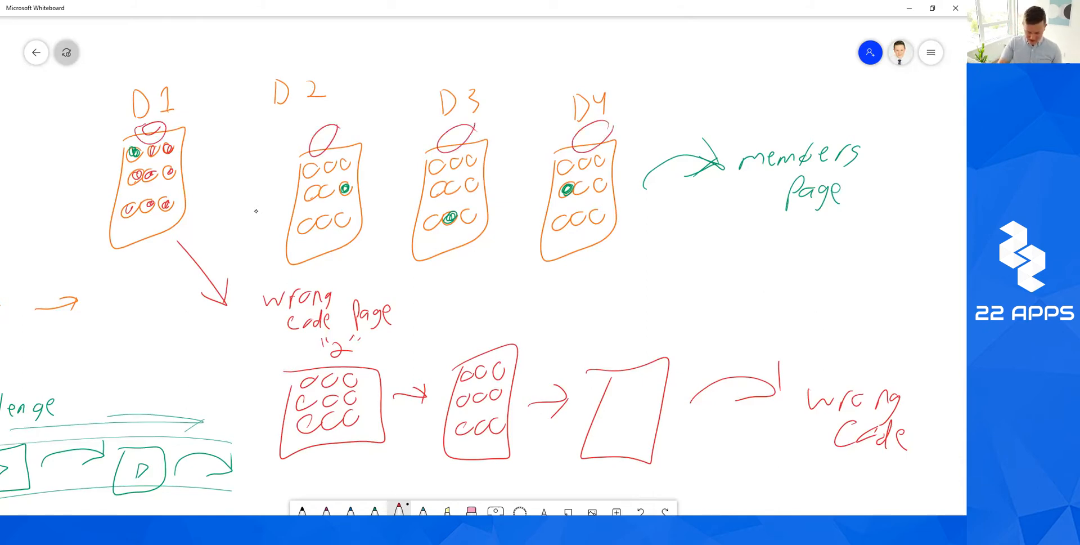
# Mark the first red screen and number the other red screens 3 and 4.
pyautogui.moveTo(317, 344); pyautogui.dragTo(336, 360)
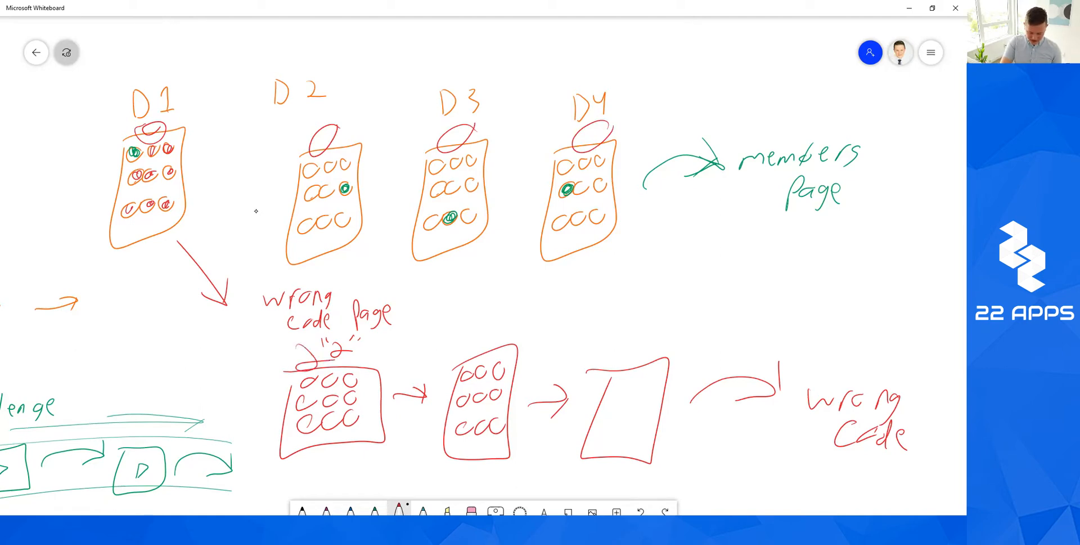
pyautogui.moveTo(473, 311); pyautogui.dragTo(481, 344)
pyautogui.moveTo(637, 323)
pyautogui.mouseDown()
pyautogui.moveTo(642, 335)
pyautogui.moveTo(654, 331)
pyautogui.mouseUp()
pyautogui.moveTo(660, 319); pyautogui.dragTo(657, 357)
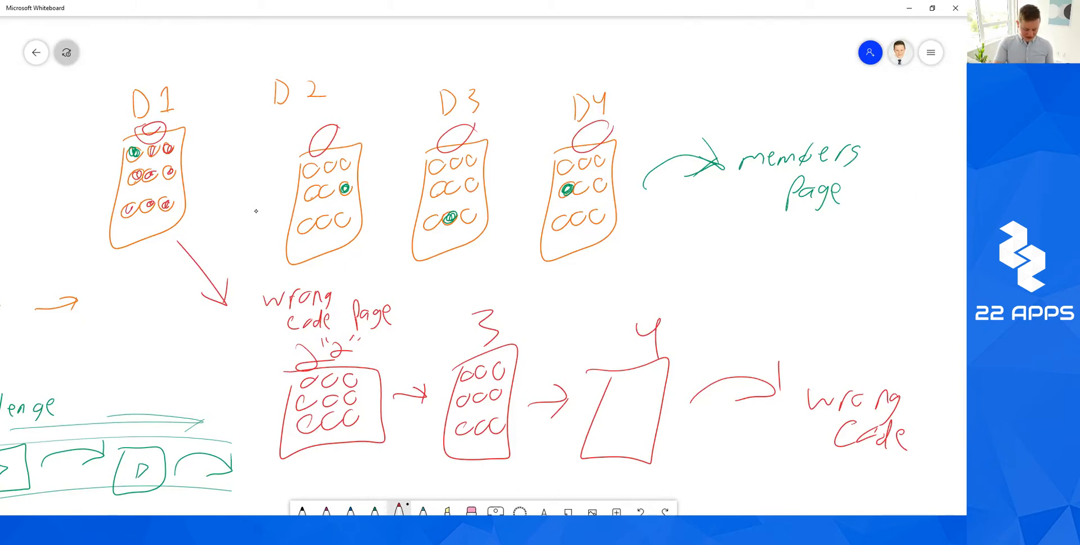
# Draw arrows D2→screen 3, D3→screen 4, D4→'wrong code', and ring that note.
pyautogui.moveTo(364, 248); pyautogui.dragTo(457, 350)
pyautogui.moveTo(459, 315)
pyautogui.mouseDown()
pyautogui.moveTo(457, 350)
pyautogui.moveTo(426, 344)
pyautogui.mouseUp()
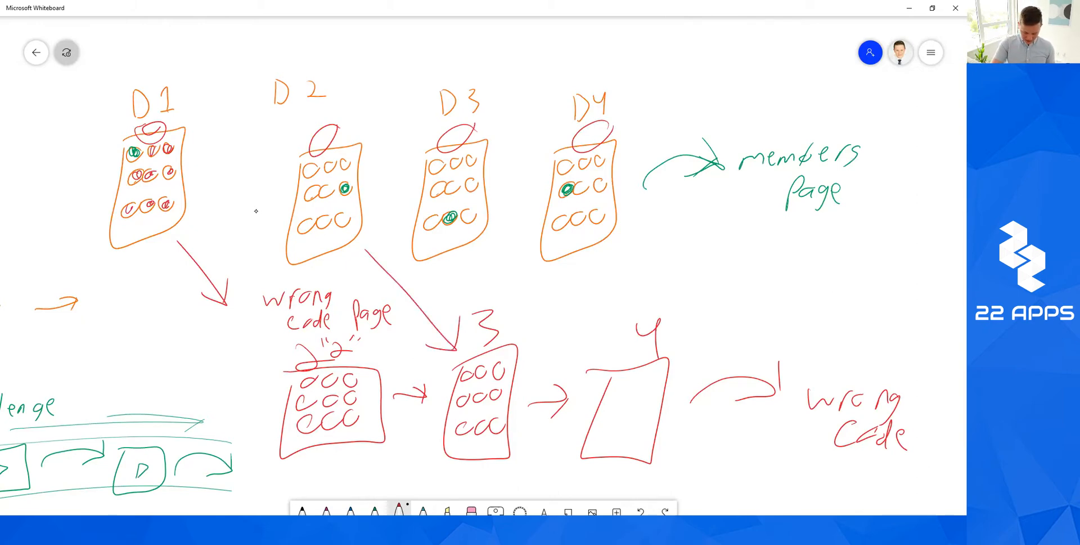
pyautogui.moveTo(489, 248); pyautogui.dragTo(603, 350)
pyautogui.moveTo(600, 322); pyautogui.dragTo(605, 354)
pyautogui.moveTo(622, 234); pyautogui.dragTo(773, 363)
pyautogui.moveTo(769, 321); pyautogui.dragTo(765, 367)
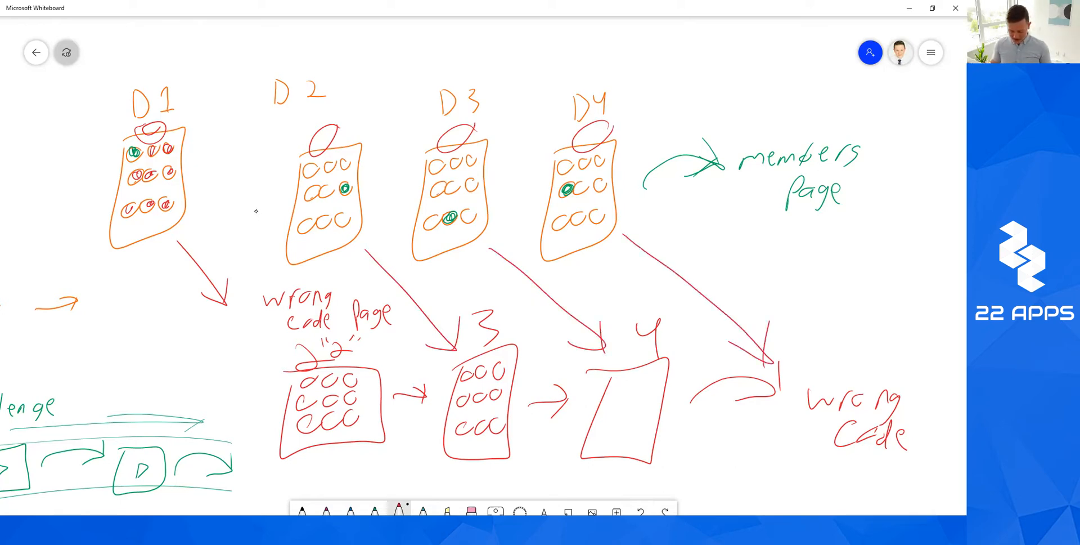
pyautogui.moveTo(906, 374)
pyautogui.mouseDown()
pyautogui.moveTo(777, 428)
pyautogui.moveTo(833, 328)
pyautogui.mouseUp()
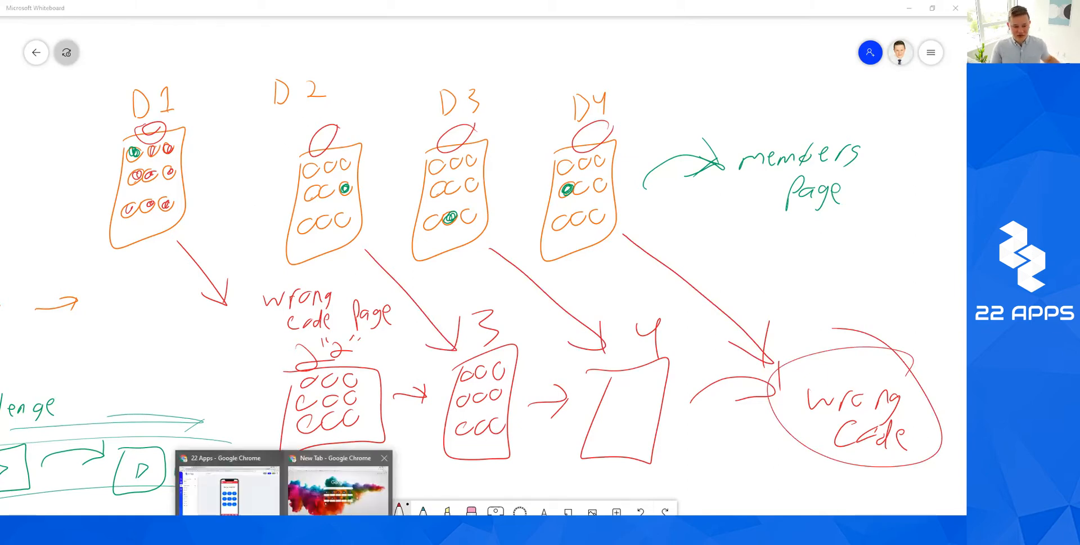
# In Chrome, open the PASSCODE 1 (webinars) screen and close the find bar.
pyautogui.click(258, 490)
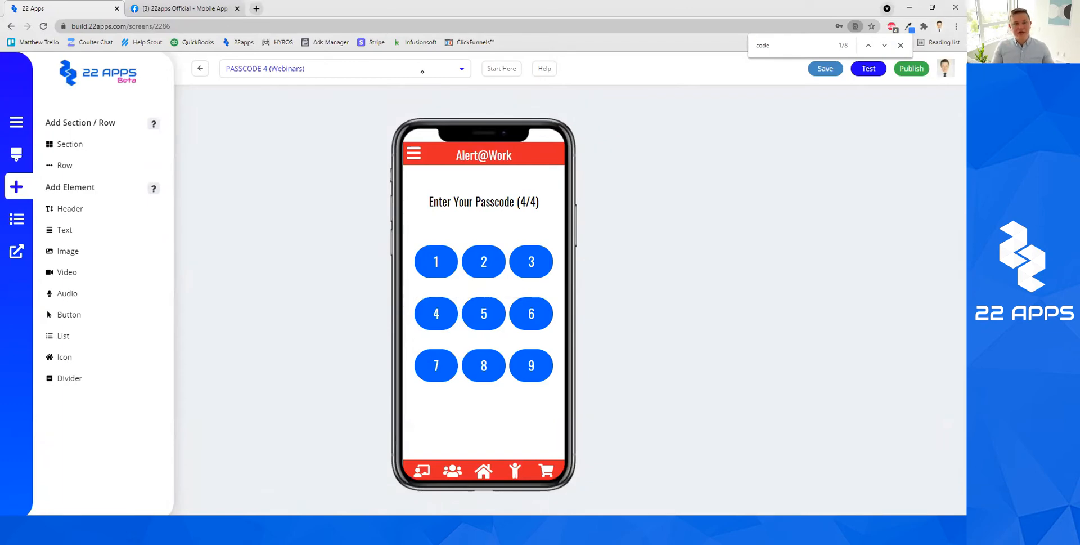
pyautogui.click(422, 72)
pyautogui.scroll(1, 400, 128)
pyautogui.scroll(-3, 374, 321)
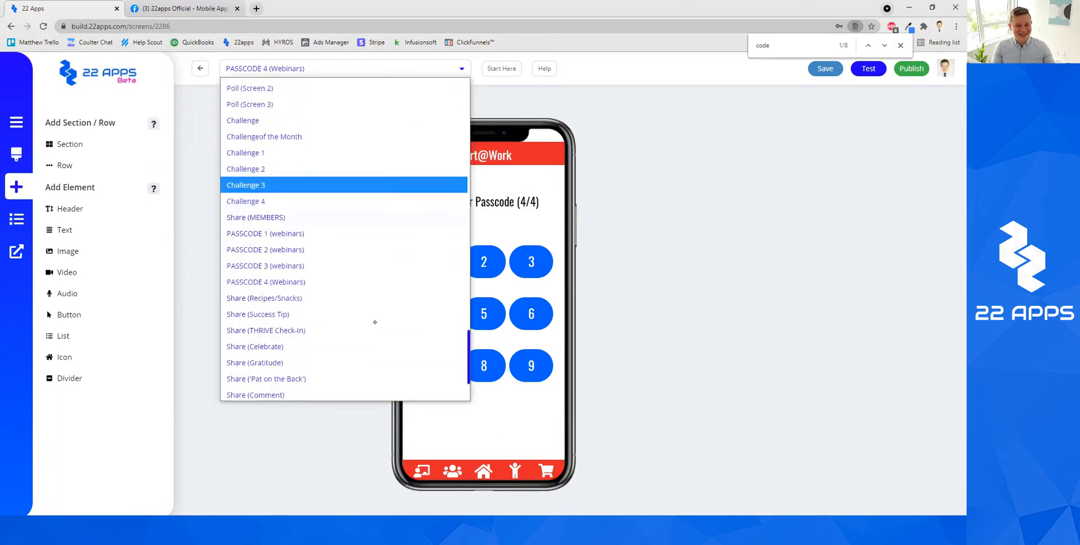
pyautogui.scroll(-2, 373, 318)
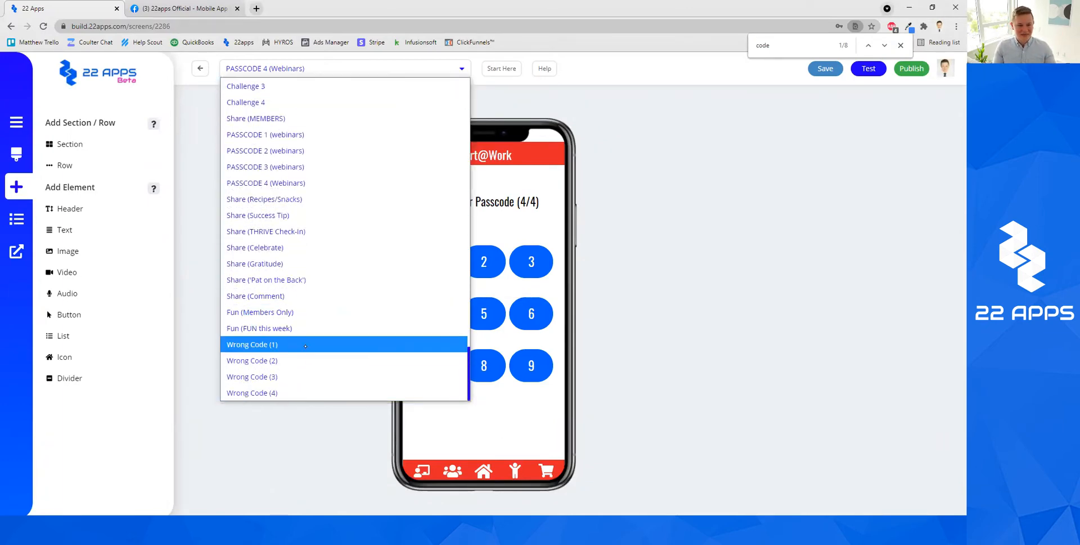
pyautogui.scroll(2, 360, 338)
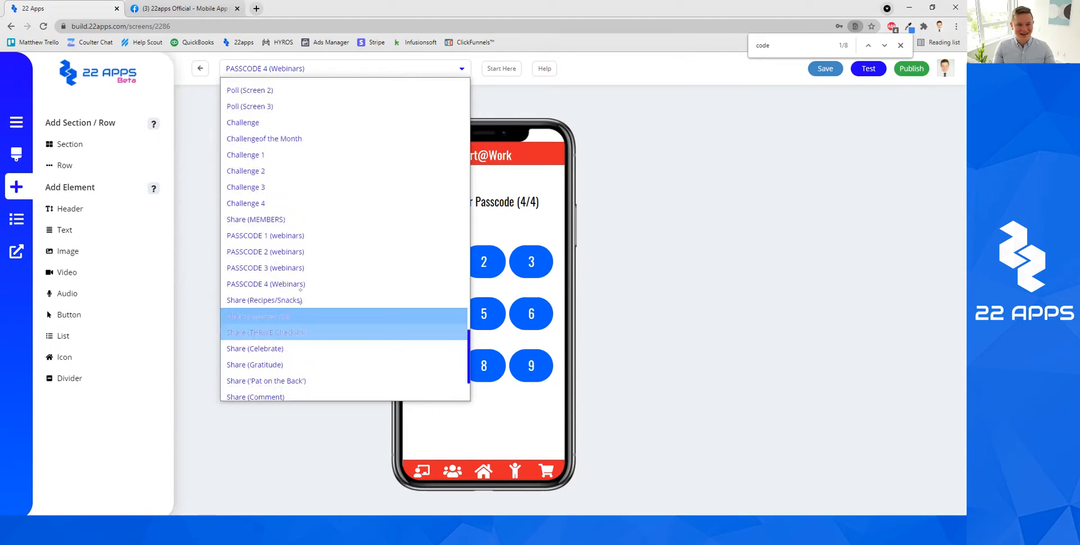
pyautogui.click(300, 236)
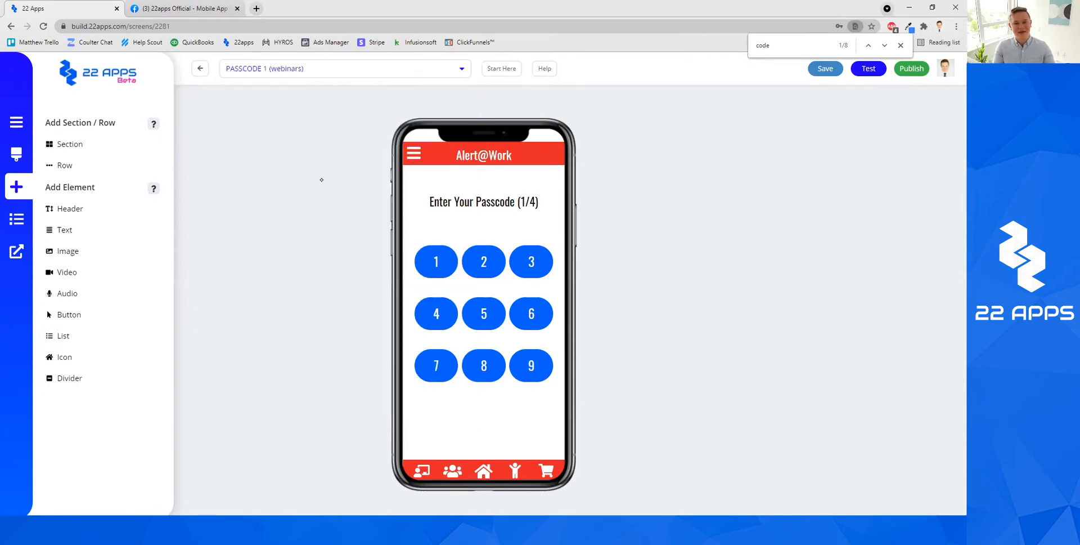
pyautogui.click(901, 45)
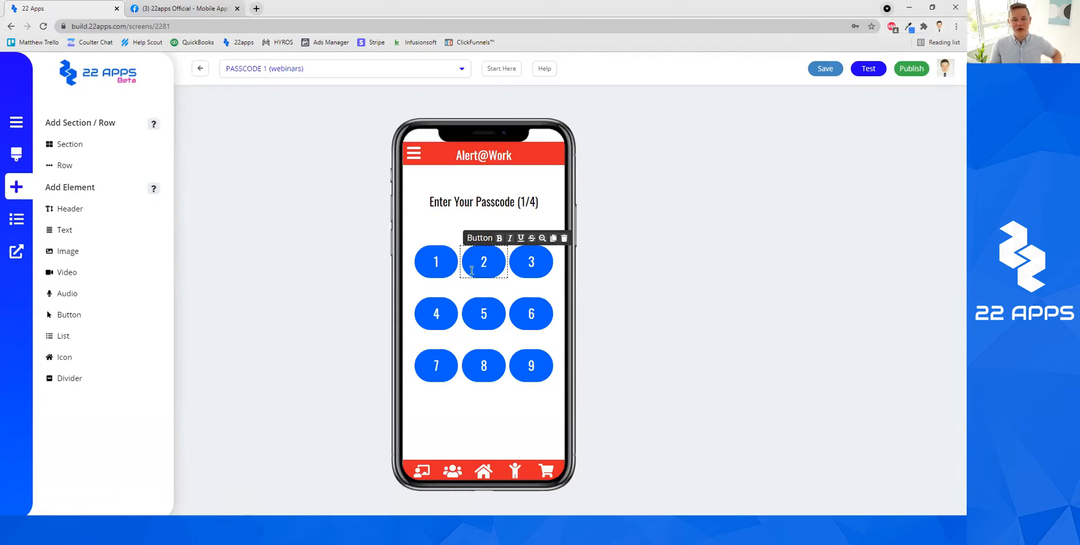
# Check each keypad button's link, confirming button 2 goes to PASSCODE 2.
pyautogui.click(433, 264)
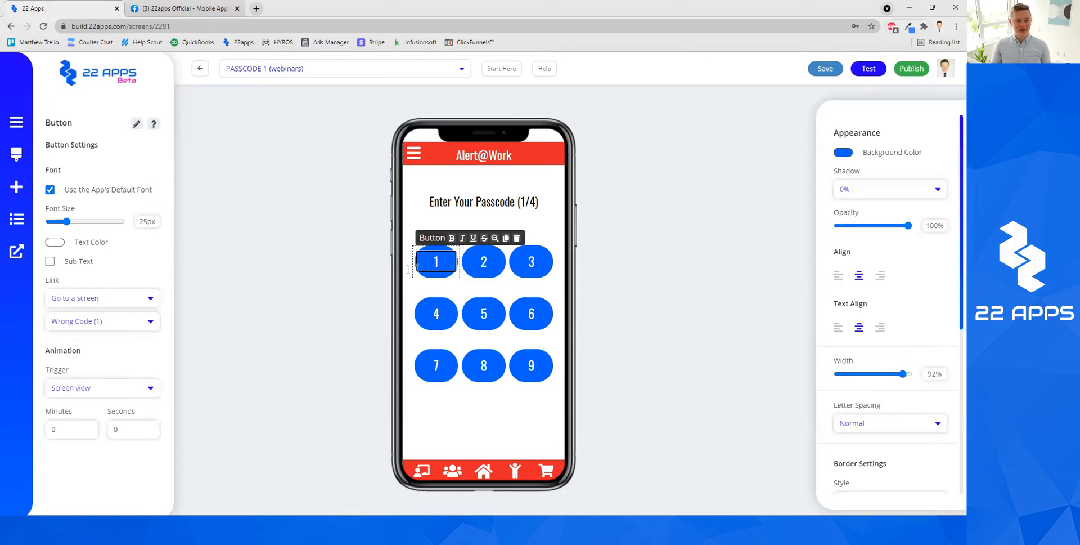
pyautogui.click(482, 262)
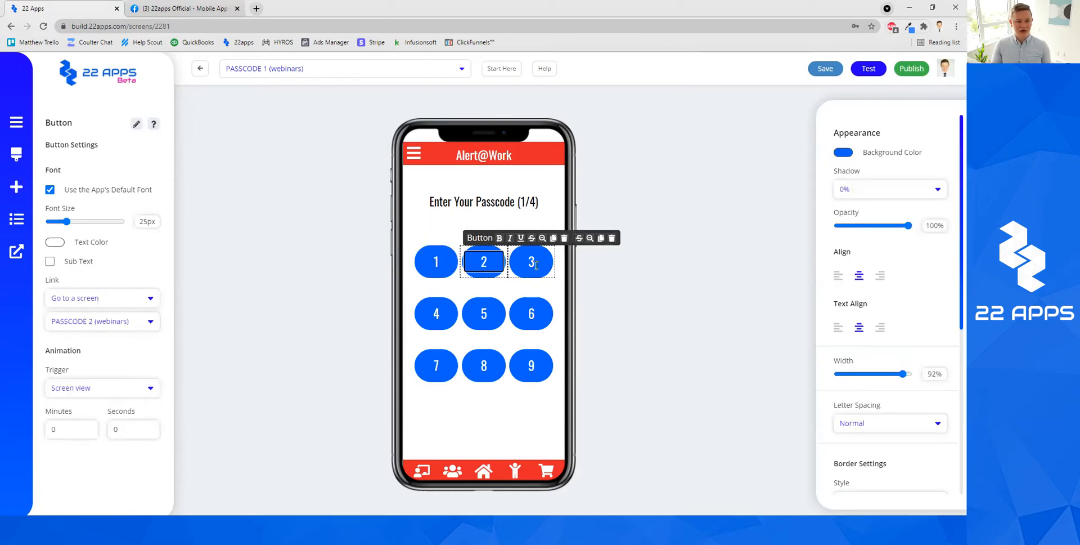
pyautogui.click(534, 264)
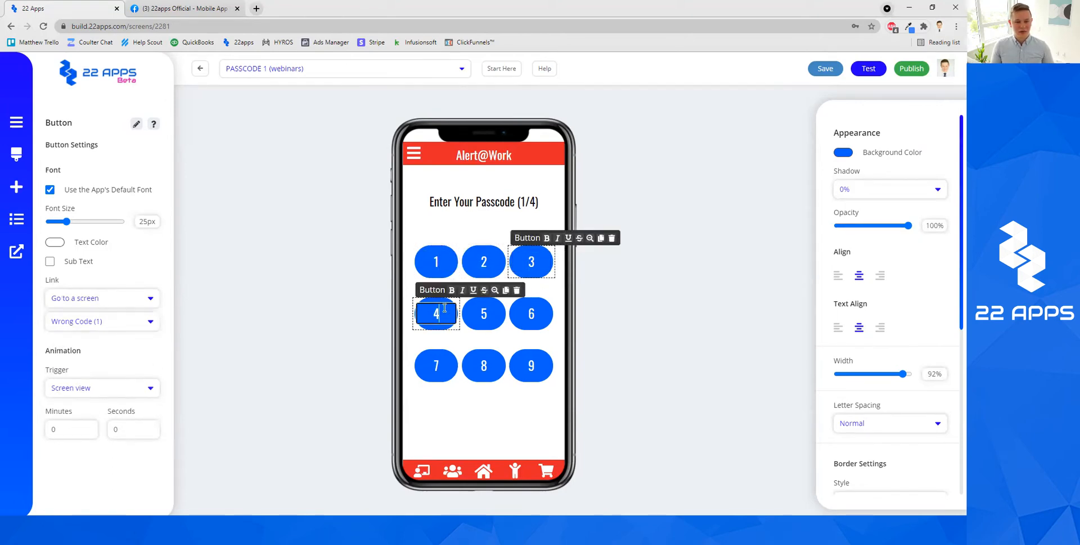
pyautogui.click(494, 307)
pyautogui.click(531, 313)
pyautogui.click(437, 366)
pyautogui.click(484, 366)
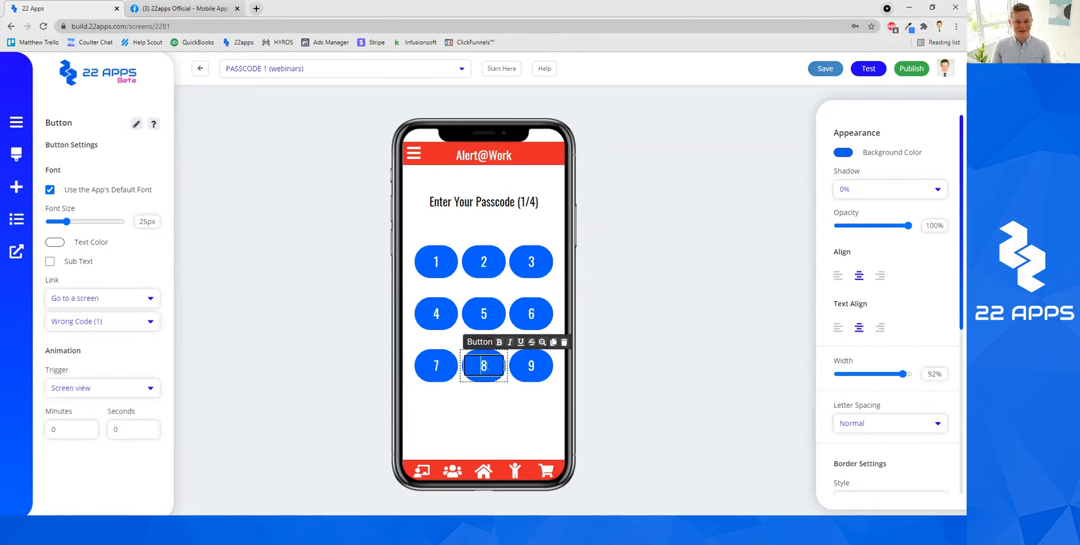
pyautogui.click(529, 366)
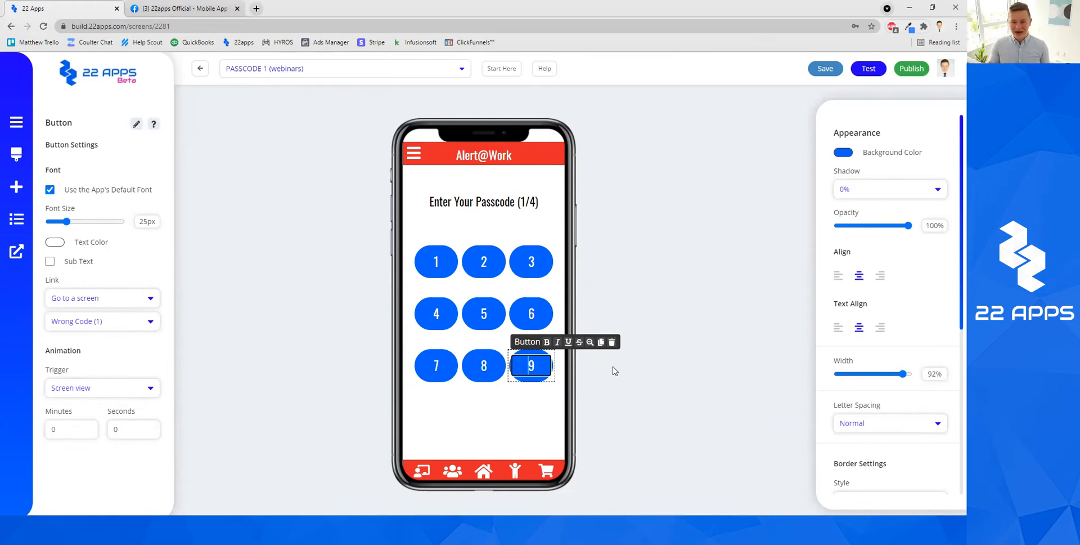
pyautogui.click(494, 267)
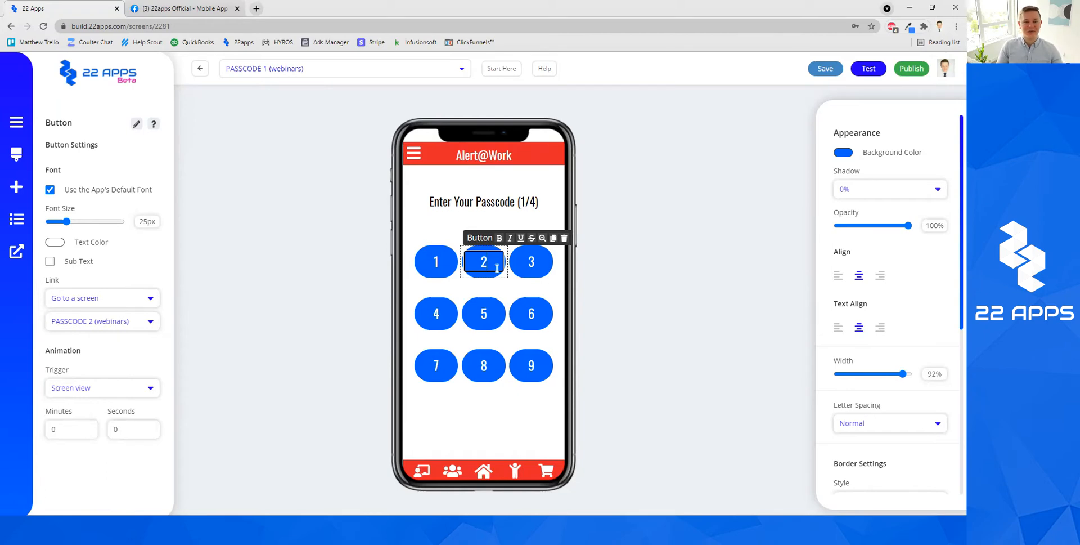
pyautogui.click(630, 273)
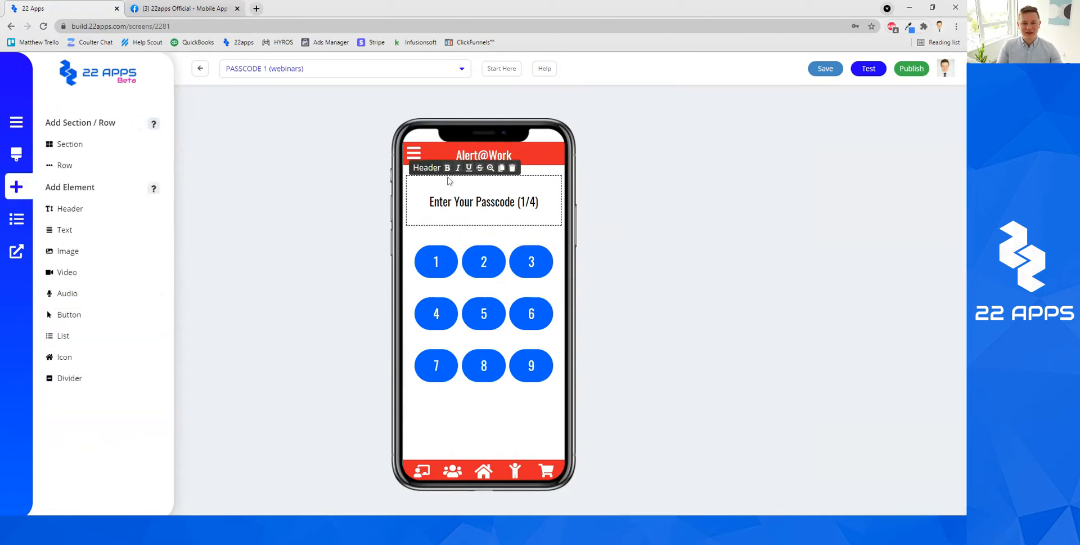
# Open the Wrong Code (1) screen and check where keys 1, 4, 7, 8 and 9 link.
pyautogui.click(409, 70)
pyautogui.scroll(-5, 353, 284)
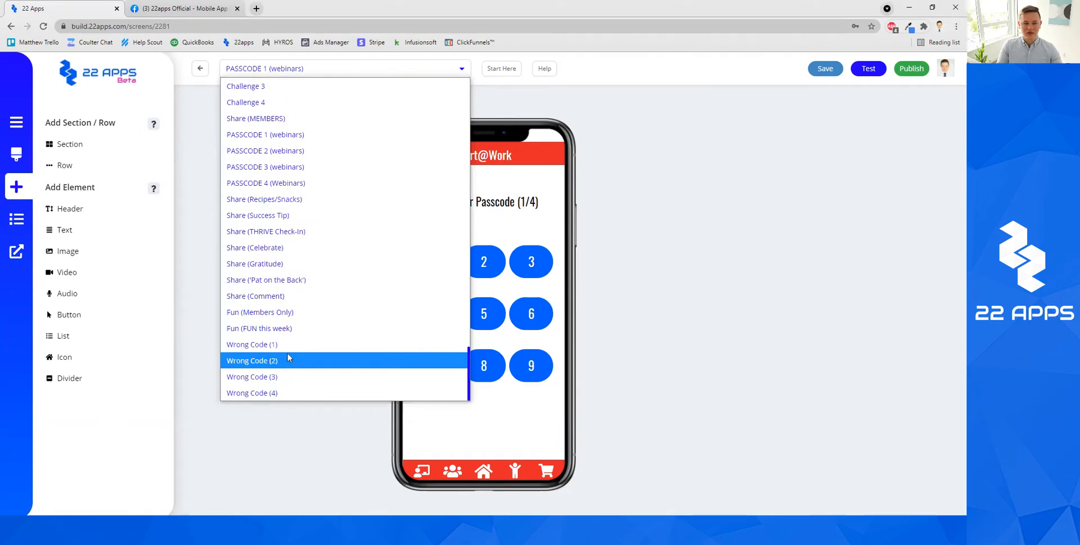
pyautogui.click(287, 345)
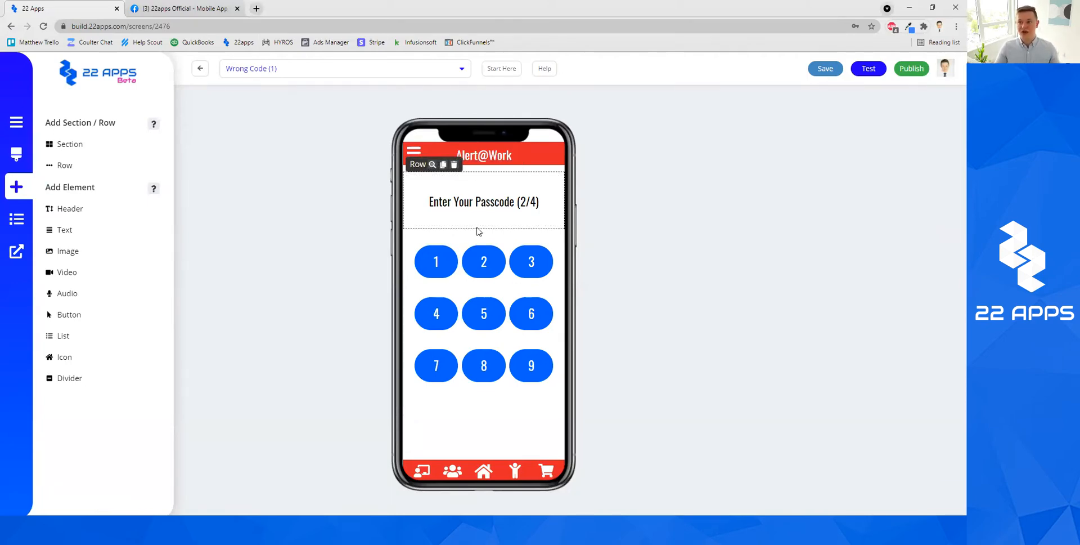
pyautogui.click(481, 260)
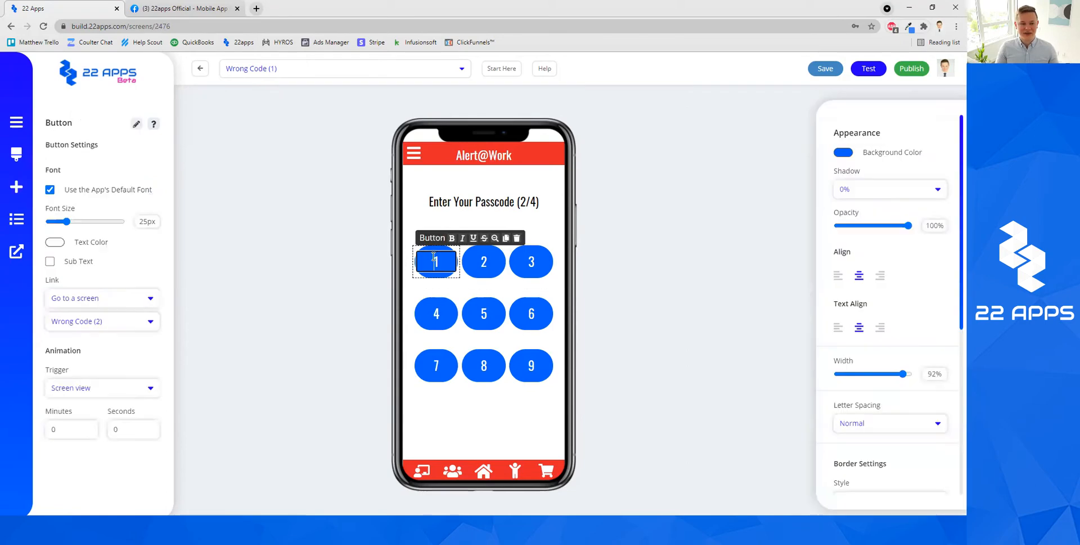
pyautogui.click(478, 260)
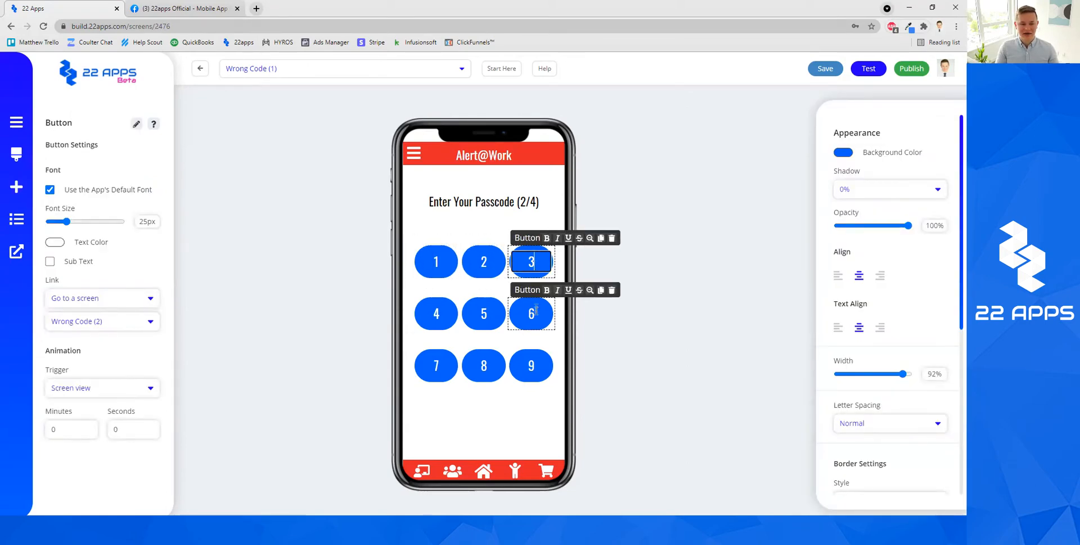
pyautogui.click(437, 320)
pyautogui.click(436, 366)
pyautogui.click(484, 366)
pyautogui.click(531, 366)
# View the Wrong Code (4) screen, then switch to PASSCODE 2 (webinars).
pyautogui.click(365, 69)
pyautogui.scroll(-2, 277, 282)
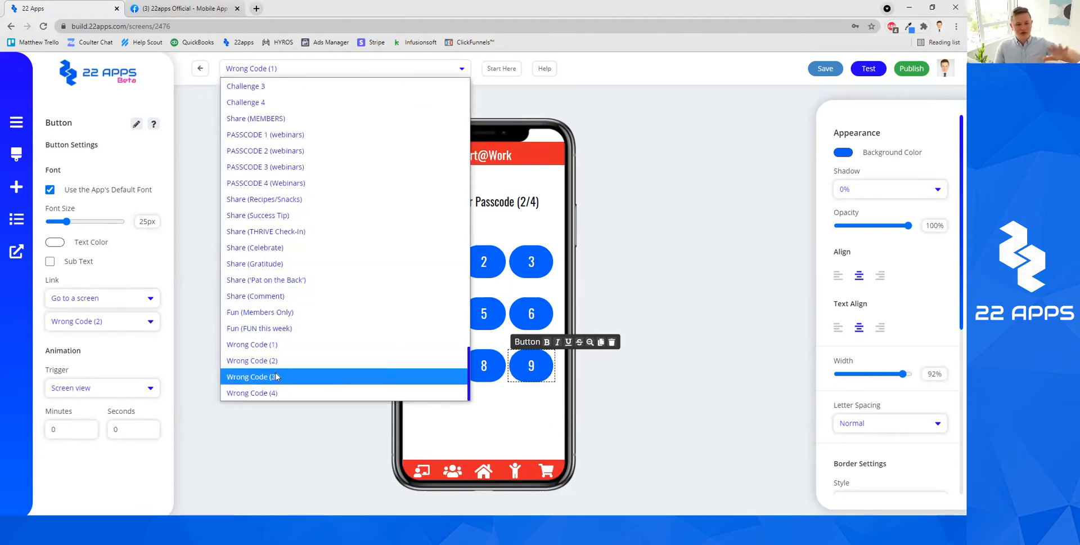
pyautogui.click(277, 392)
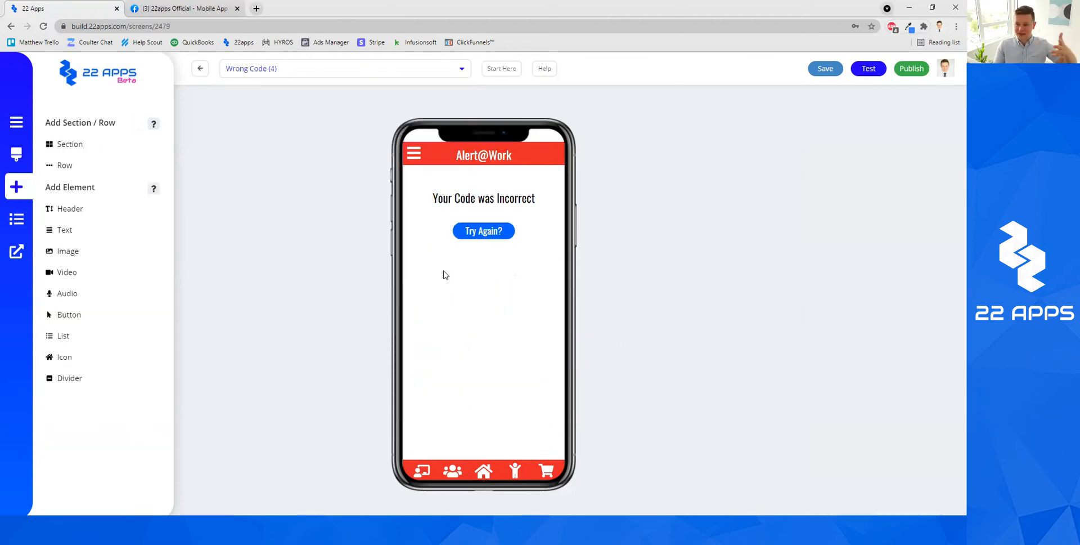
pyautogui.click(378, 69)
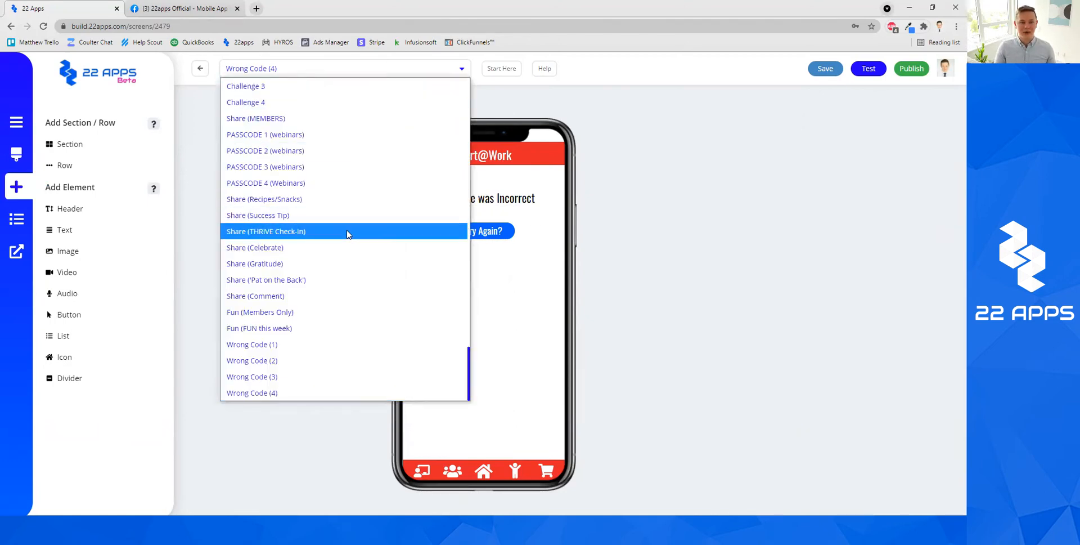
pyautogui.click(317, 151)
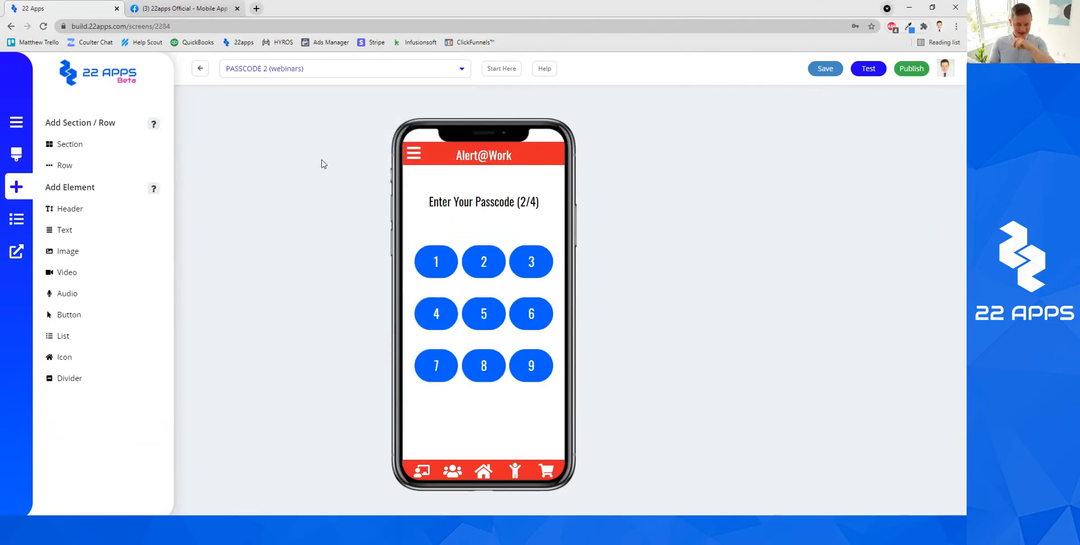
# Check the links of keys 2, 4, 7, 8 and 9, confirming key 9 leads to PASSCODE 3.
pyautogui.moveTo(492, 224)
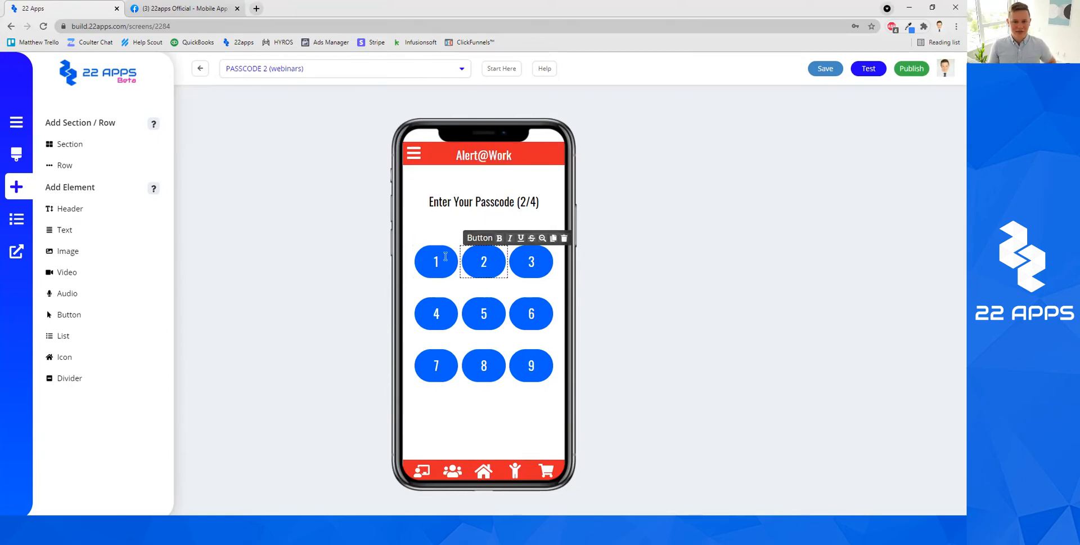
pyautogui.click(480, 261)
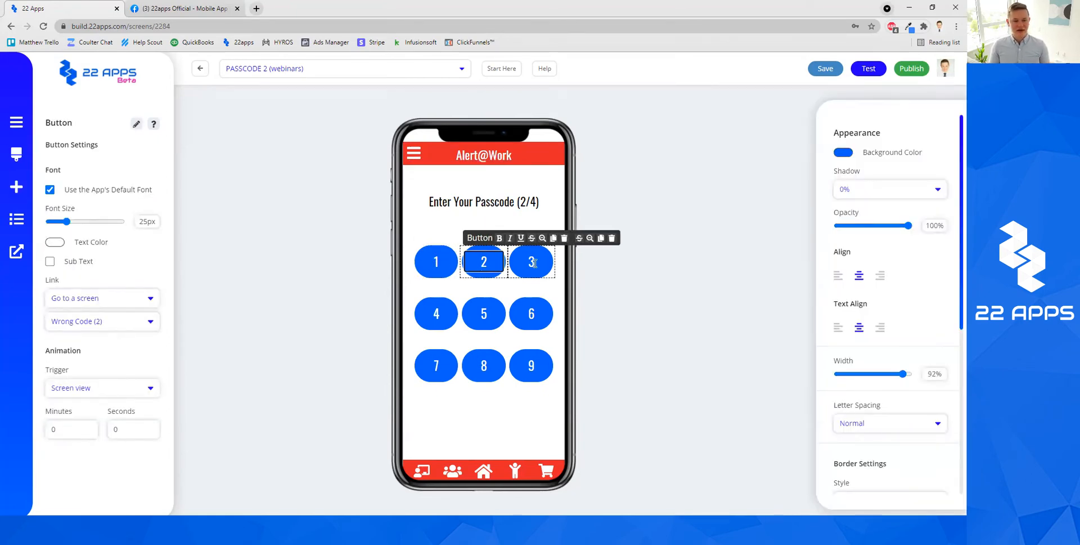
pyautogui.click(437, 313)
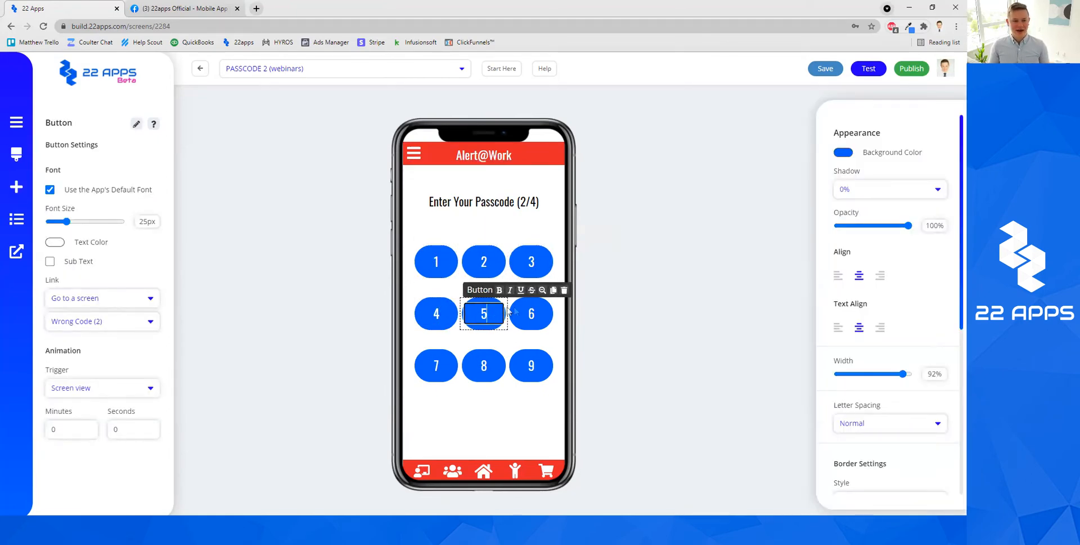
pyautogui.click(436, 365)
pyautogui.click(474, 364)
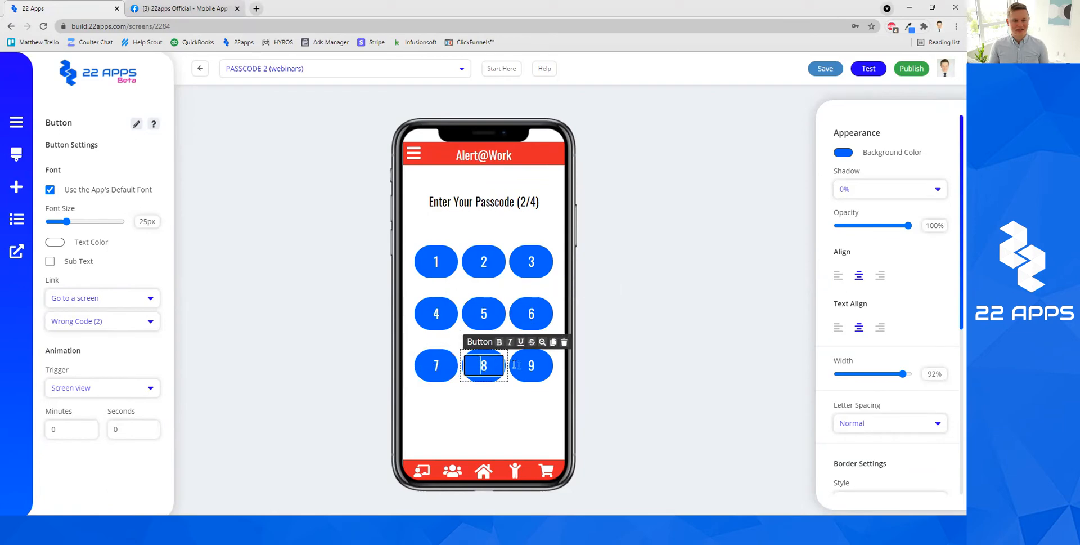
pyautogui.click(528, 367)
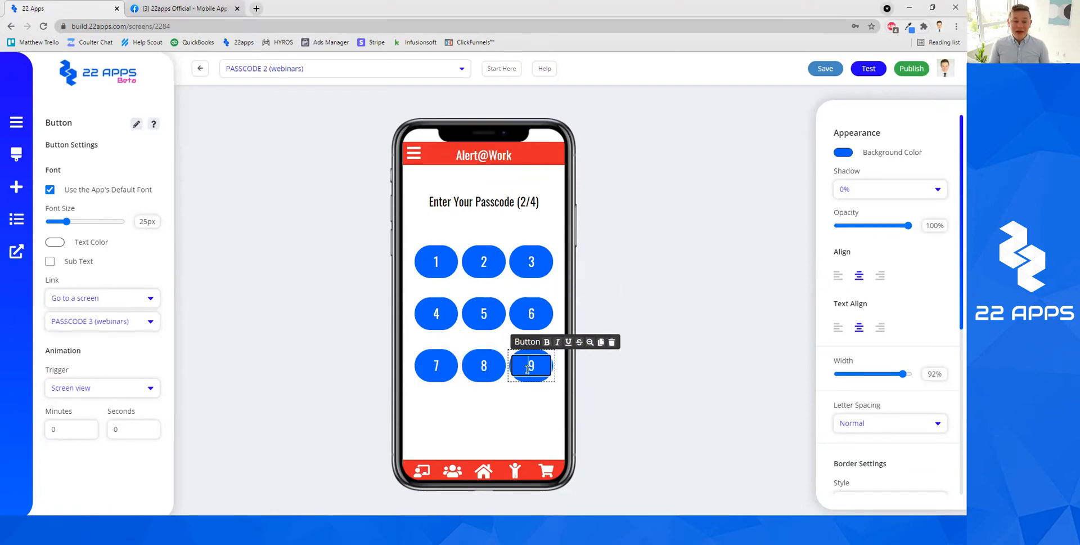
pyautogui.click(654, 269)
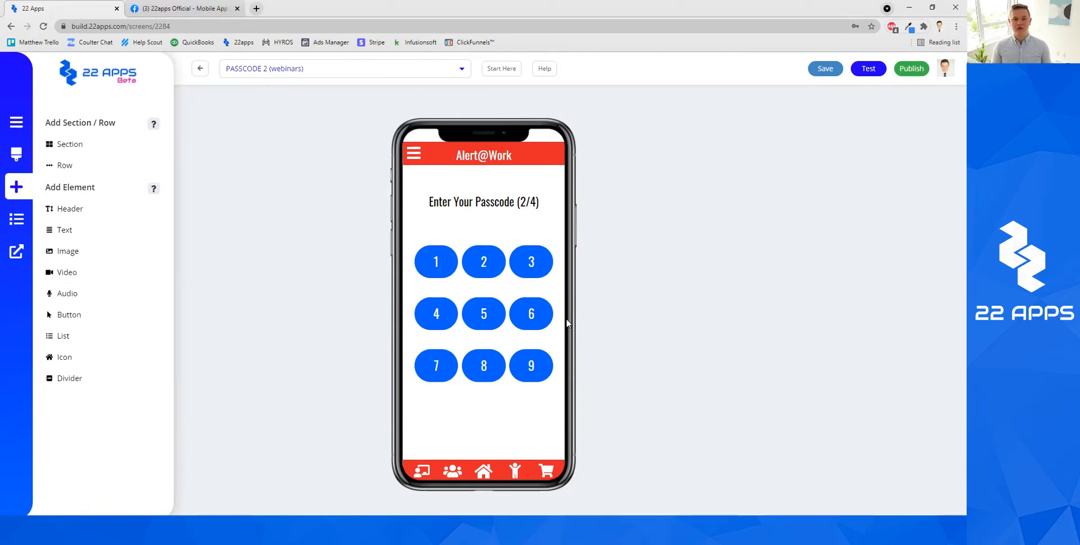
# Check key 3's link, open the Wrong Code (2) screen, then return to the app dashboard.
pyautogui.click(372, 72)
pyautogui.click(711, 193)
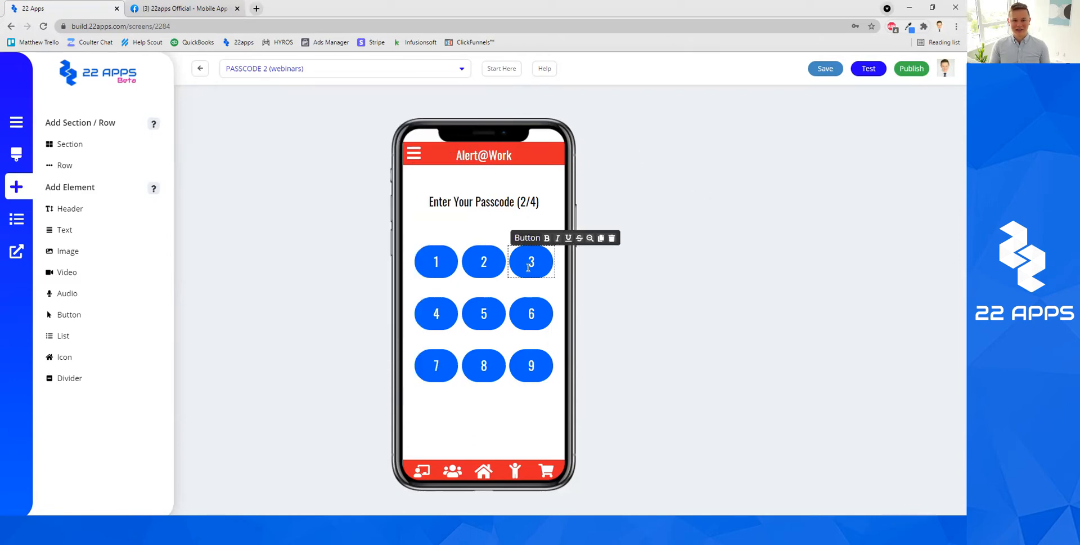
pyautogui.click(528, 267)
pyautogui.click(392, 74)
pyautogui.scroll(-5, 362, 304)
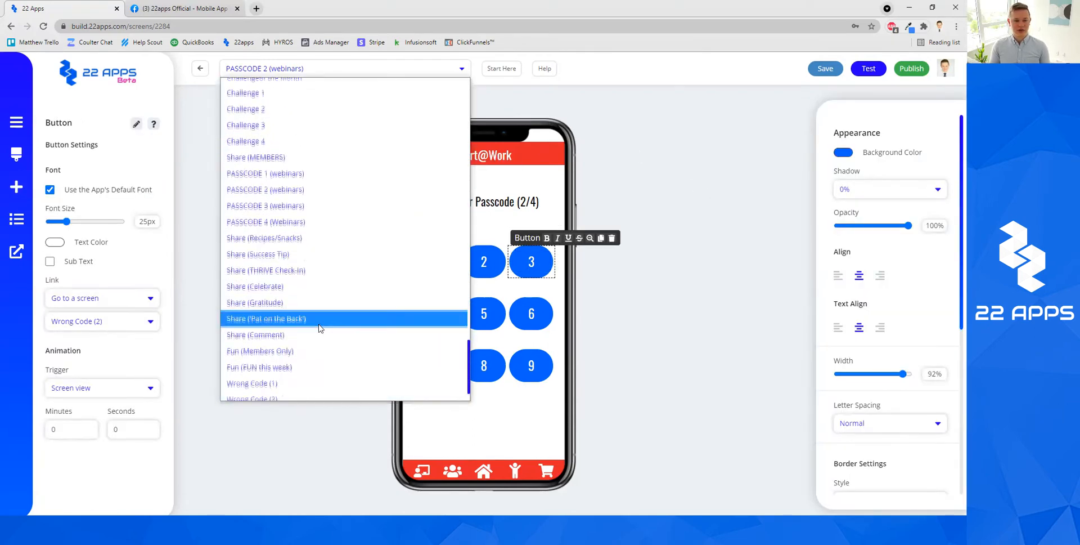
pyautogui.click(296, 361)
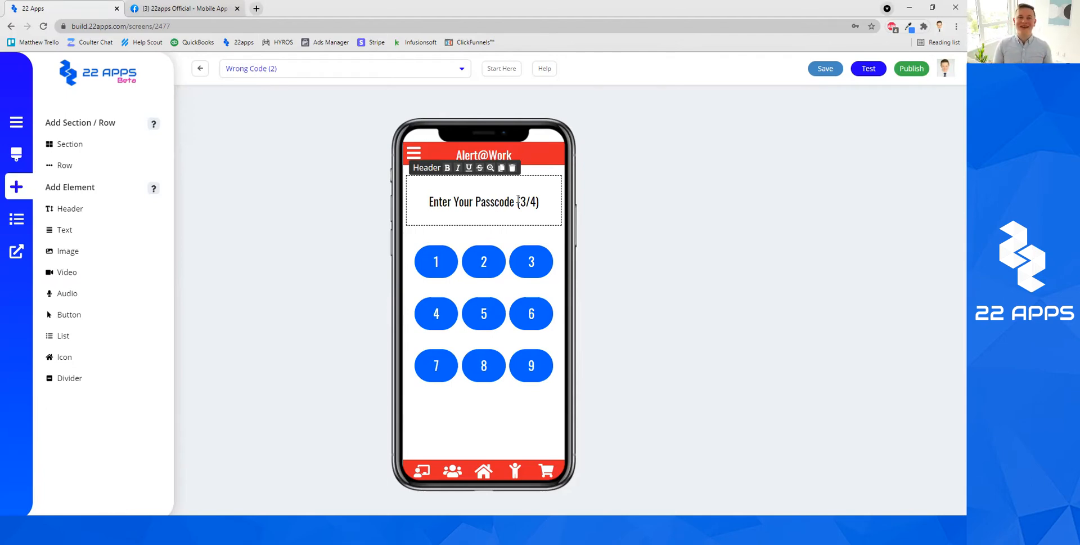
pyautogui.click(200, 68)
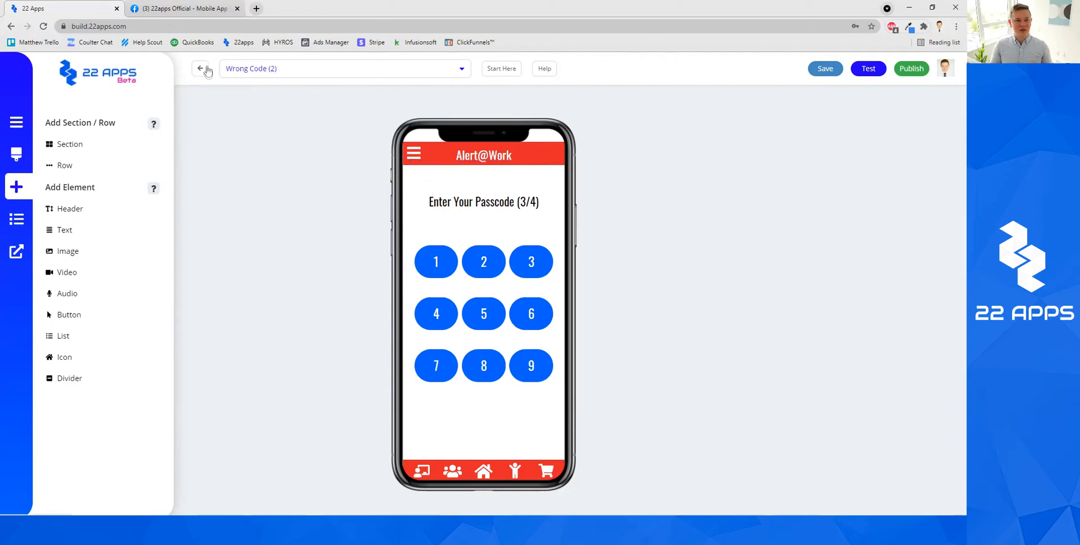
# Go through General to the Alert@Work All Screens grid, browse it, and minimize Chrome.
pyautogui.click(144, 169)
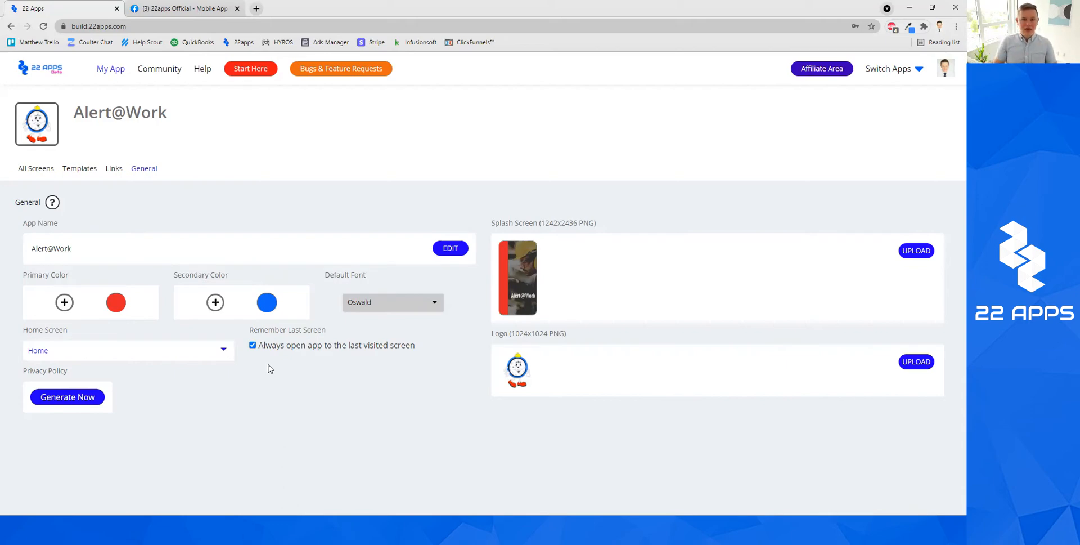
pyautogui.click(43, 169)
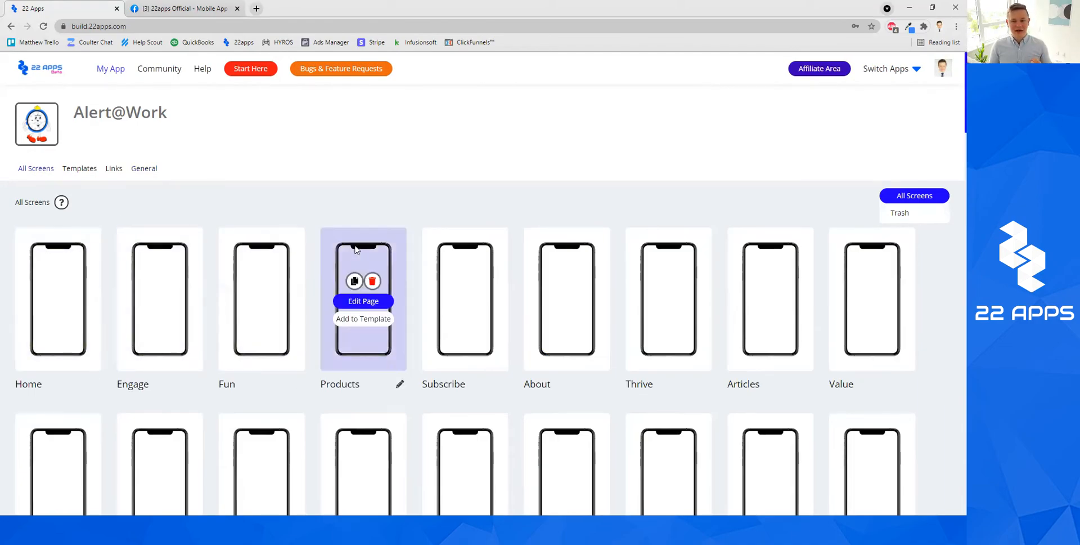
pyautogui.scroll(-5, 357, 258)
pyautogui.scroll(-3, 451, 265)
pyautogui.scroll(-2, 452, 281)
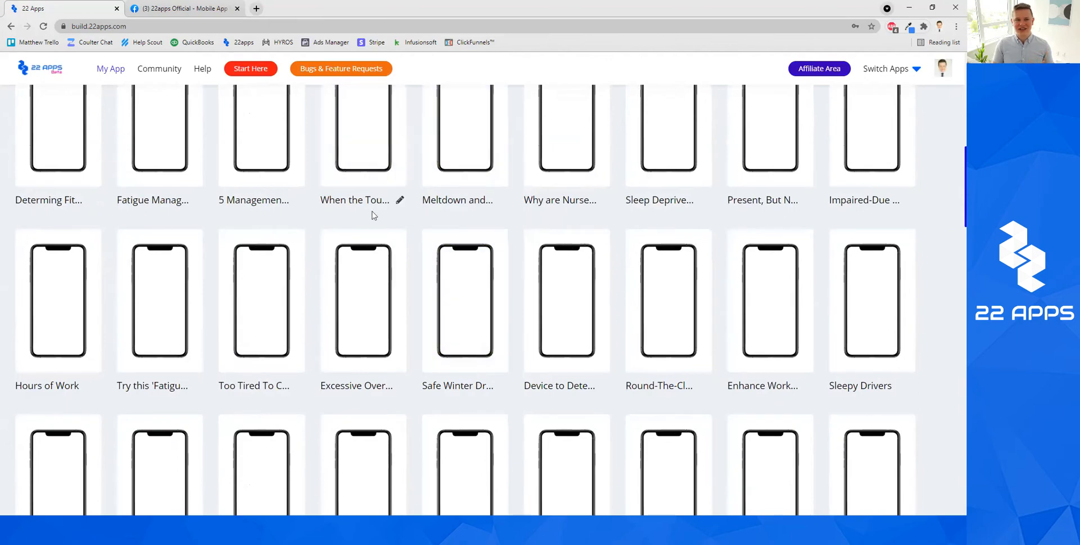
pyautogui.scroll(6, 371, 280)
pyautogui.click(909, 7)
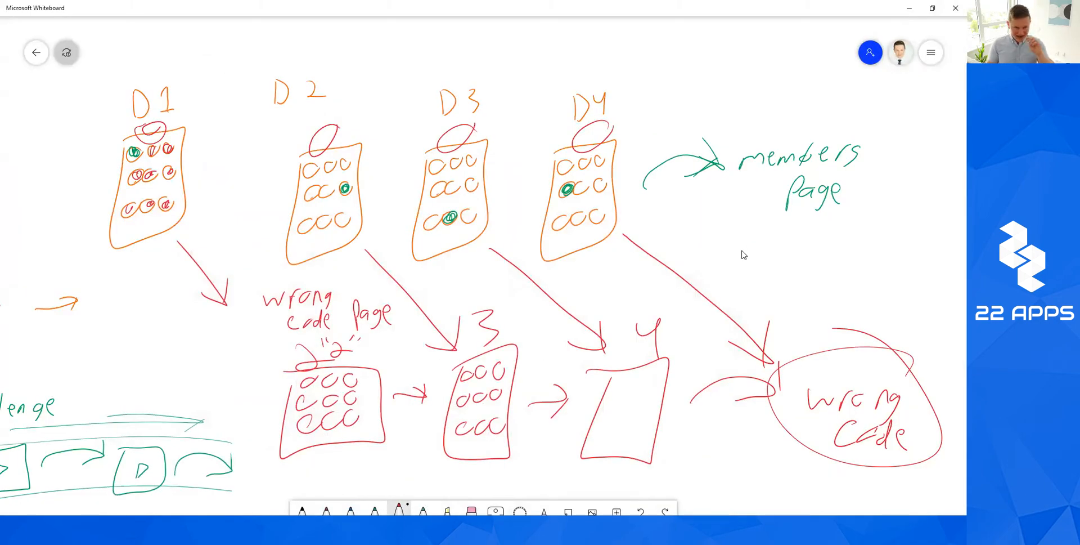
pyautogui.moveTo(540, 76)
pyautogui.mouseDown()
pyautogui.moveTo(292, 63)
pyautogui.moveTo(410, 292)
pyautogui.moveTo(356, 103)
pyautogui.mouseUp()
pyautogui.click(641, 511)
pyautogui.click(375, 509)
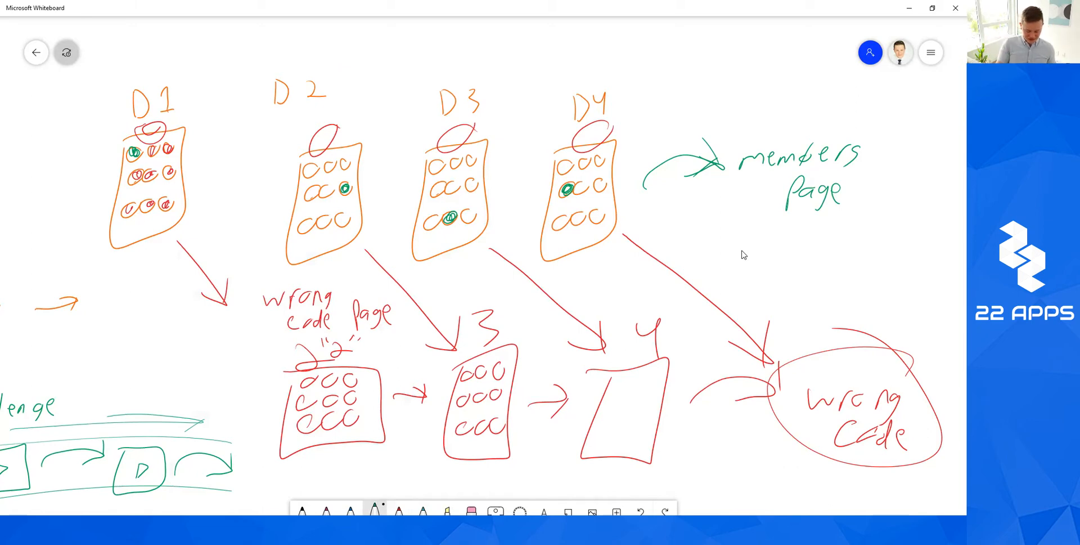
pyautogui.moveTo(423, 74)
pyautogui.mouseDown()
pyautogui.moveTo(228, 292)
pyautogui.moveTo(274, 101)
pyautogui.mouseUp()
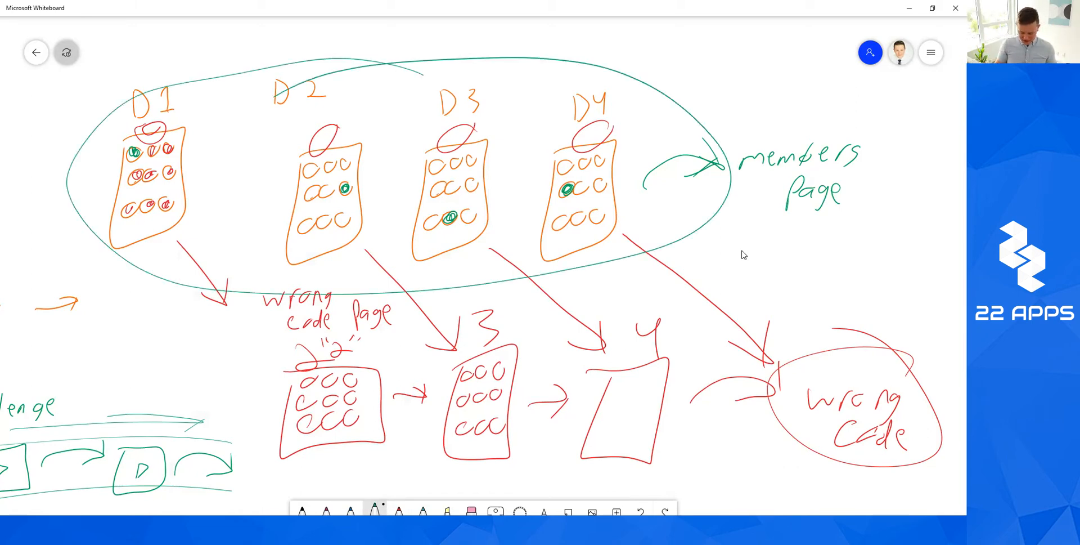
pyautogui.moveTo(703, 335)
pyautogui.mouseDown()
pyautogui.moveTo(307, 338)
pyautogui.moveTo(535, 326)
pyautogui.moveTo(467, 338)
pyautogui.mouseUp()
pyautogui.moveTo(900, 323); pyautogui.dragTo(798, 324)
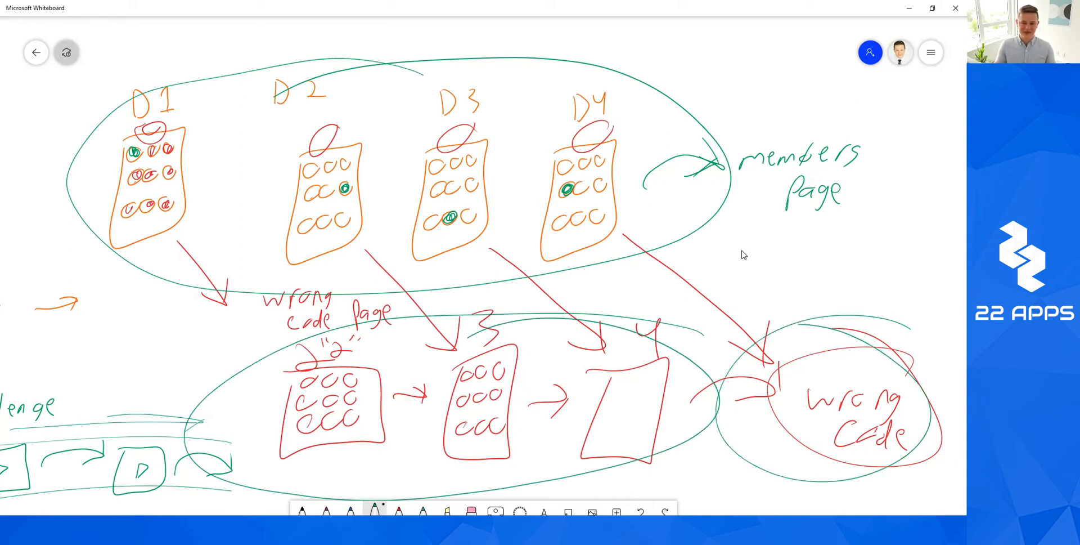
pyautogui.moveTo(675, 133)
pyautogui.mouseDown()
pyautogui.moveTo(307, 88)
pyautogui.moveTo(739, 167)
pyautogui.moveTo(338, 296)
pyautogui.moveTo(39, 220)
pyautogui.moveTo(511, 95)
pyautogui.moveTo(473, 93)
pyautogui.mouseUp()
pyautogui.moveTo(781, 346)
pyautogui.mouseDown()
pyautogui.moveTo(194, 438)
pyautogui.moveTo(460, 286)
pyautogui.mouseUp()
pyautogui.click(641, 511)
pyautogui.click(641, 511)
pyautogui.click(641, 511)
pyautogui.click(641, 510)
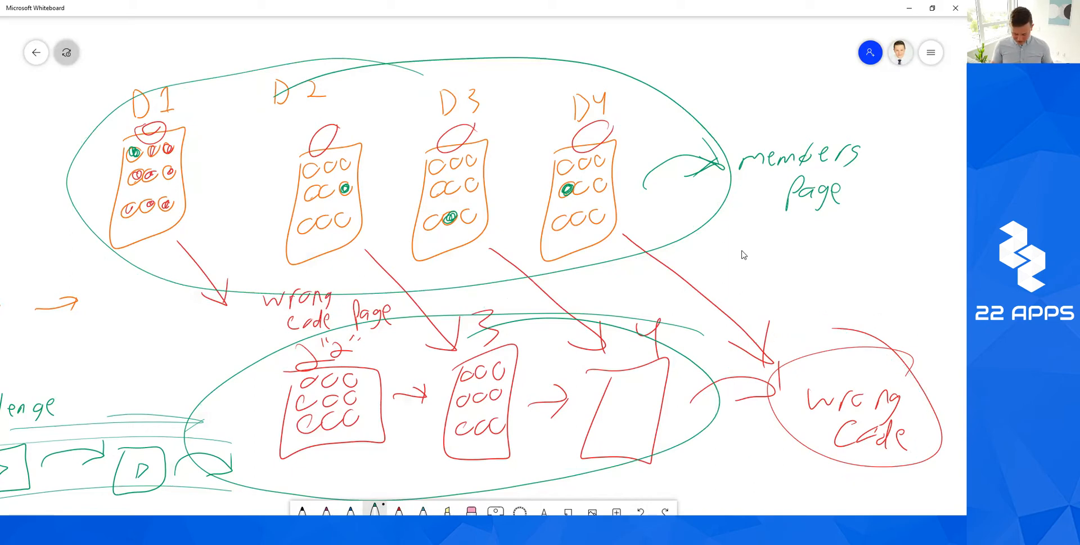
pyautogui.hotkey('ctrl', 'z')
pyautogui.hotkey('ctrl', 'z')
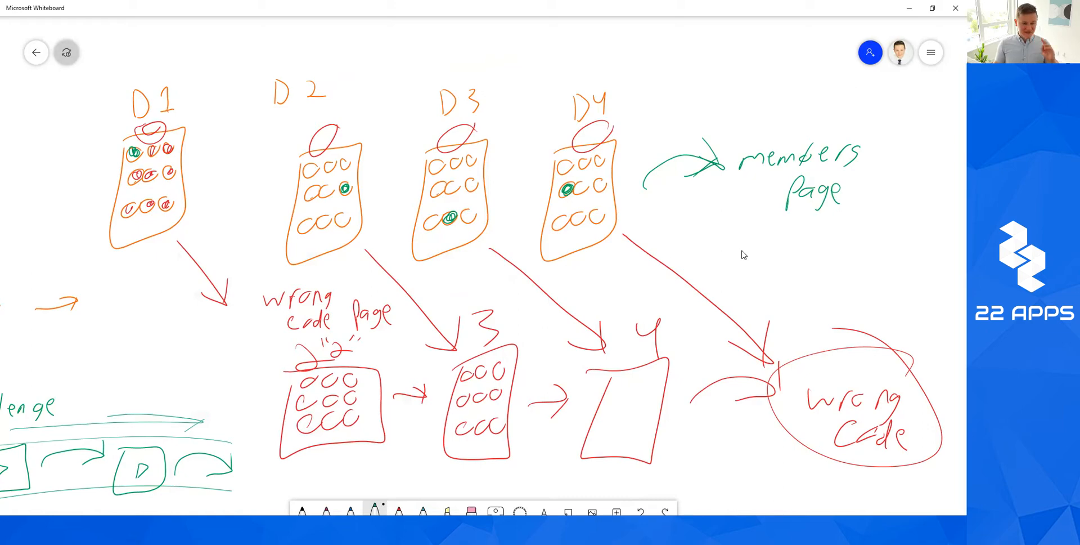
pyautogui.moveTo(285, 532)
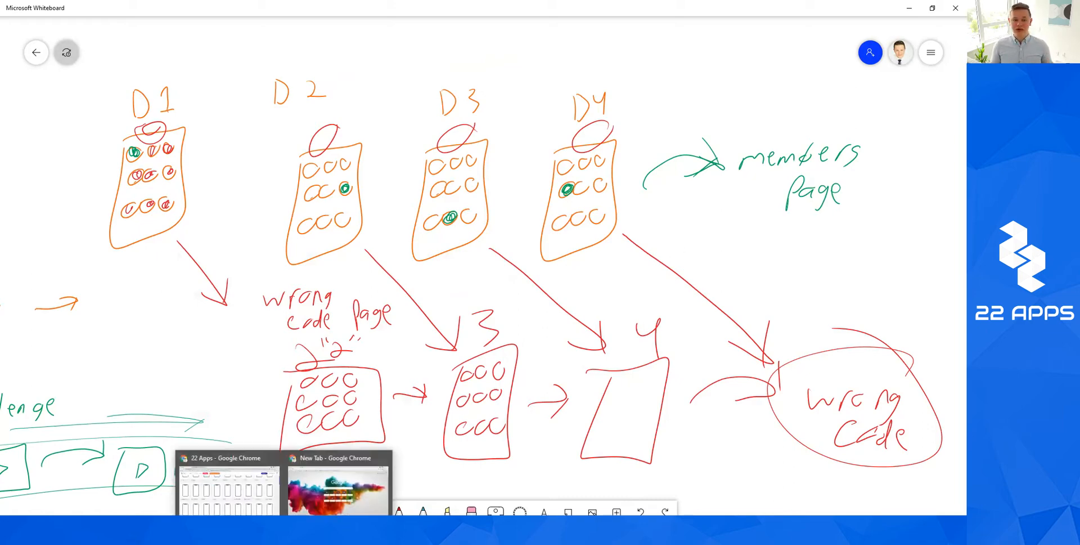
# Bring Chrome back and open PASSCODE 1 (webinars) via Edit Page from All Screens.
pyautogui.click(228, 487)
pyautogui.scroll(-15, 499, 344)
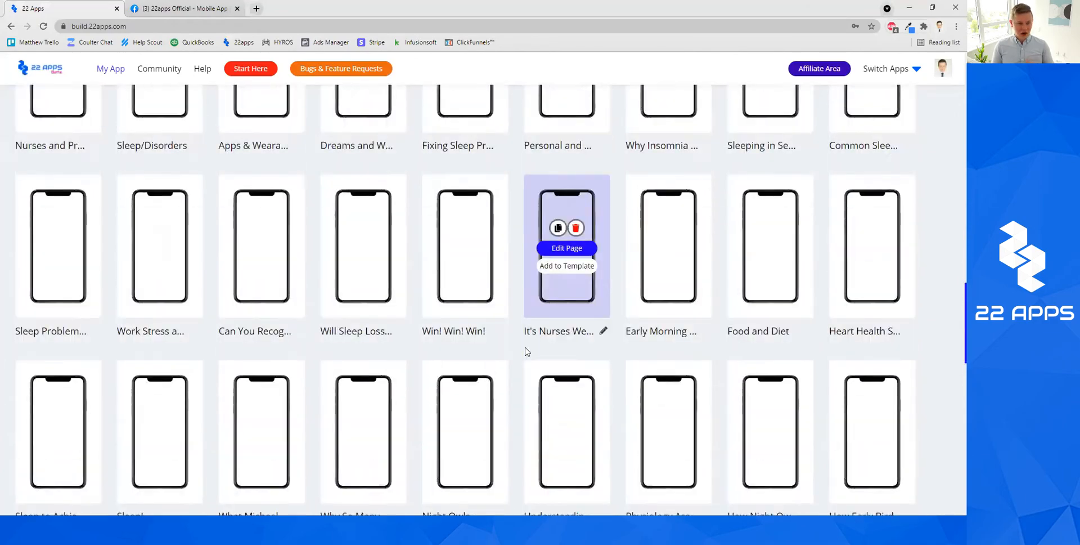
pyautogui.scroll(-15, 525, 351)
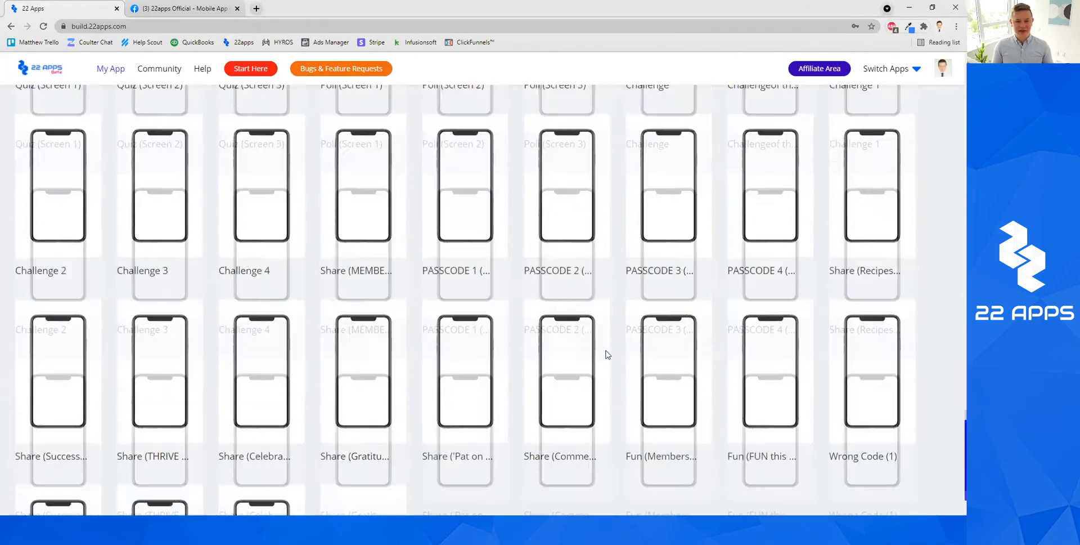
pyautogui.click(487, 243)
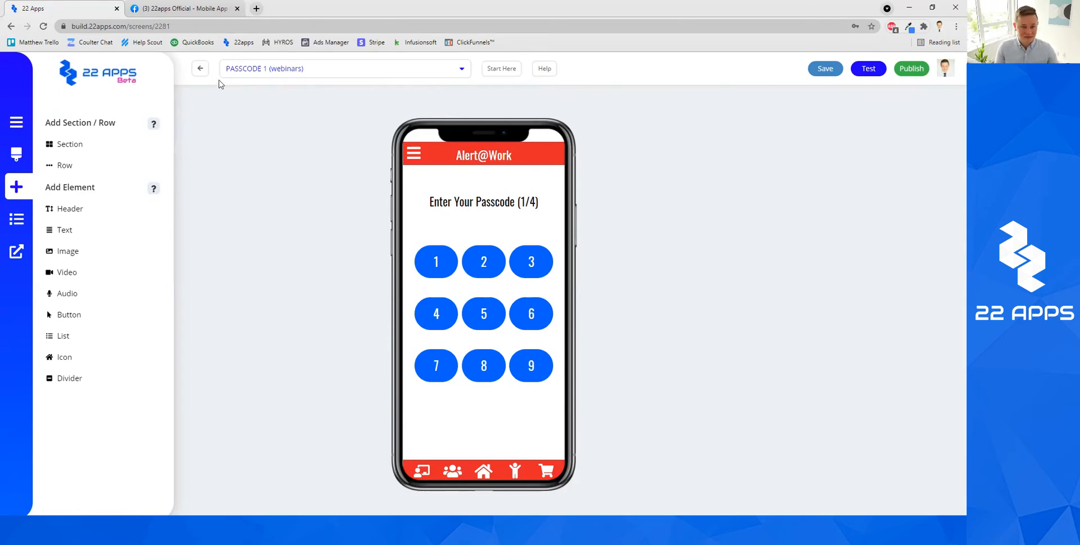
# Select keypad button 1 to view its settings, then deselect it.
pyautogui.click(444, 263)
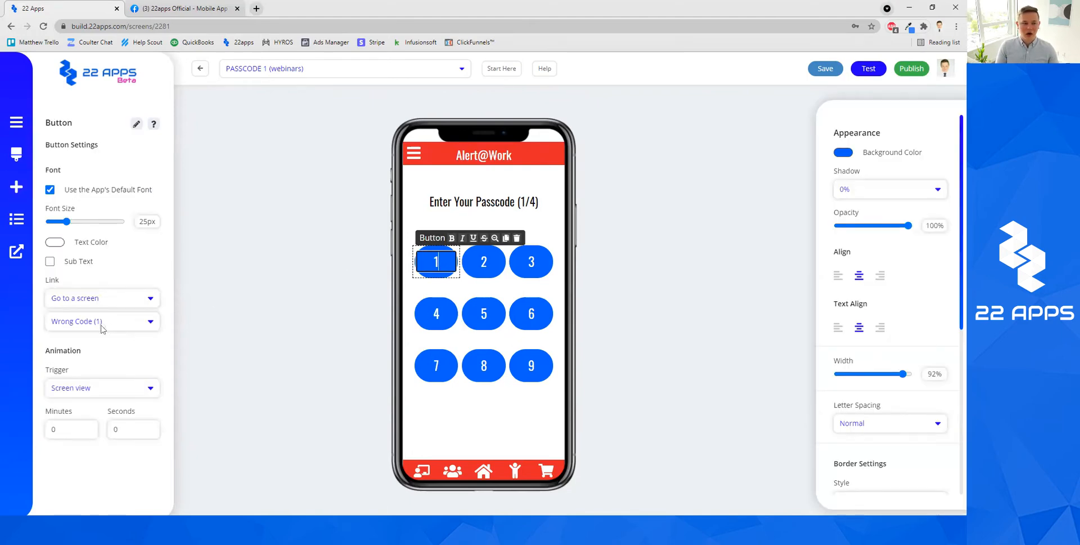
pyautogui.click(353, 341)
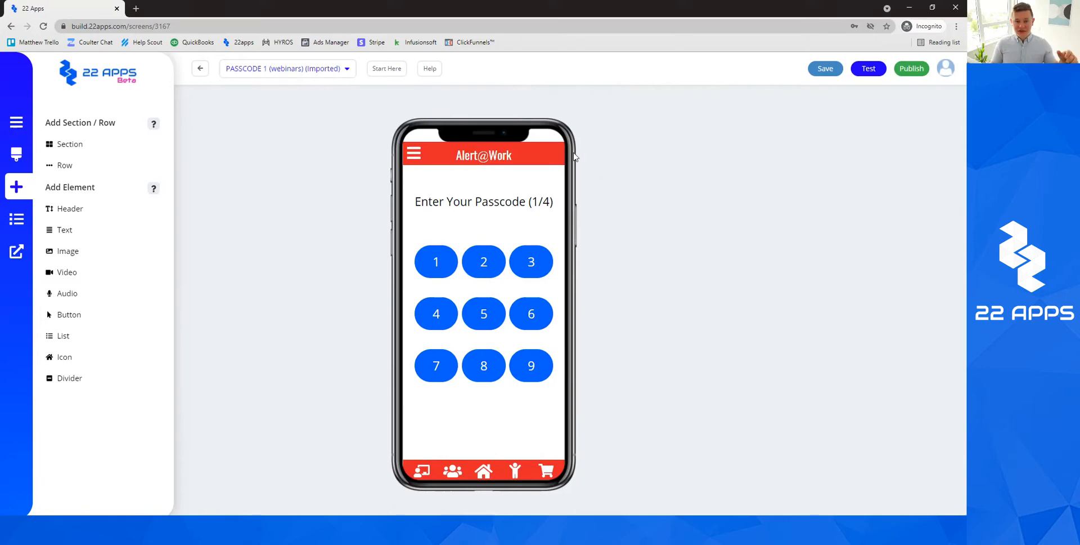
# Replace the Alert@Work header text with YOUR LOGO.
pyautogui.click(503, 156)
pyautogui.tripleClick(515, 155)
pyautogui.press('BackSpace')
pyautogui.write('YOUR LOGO')
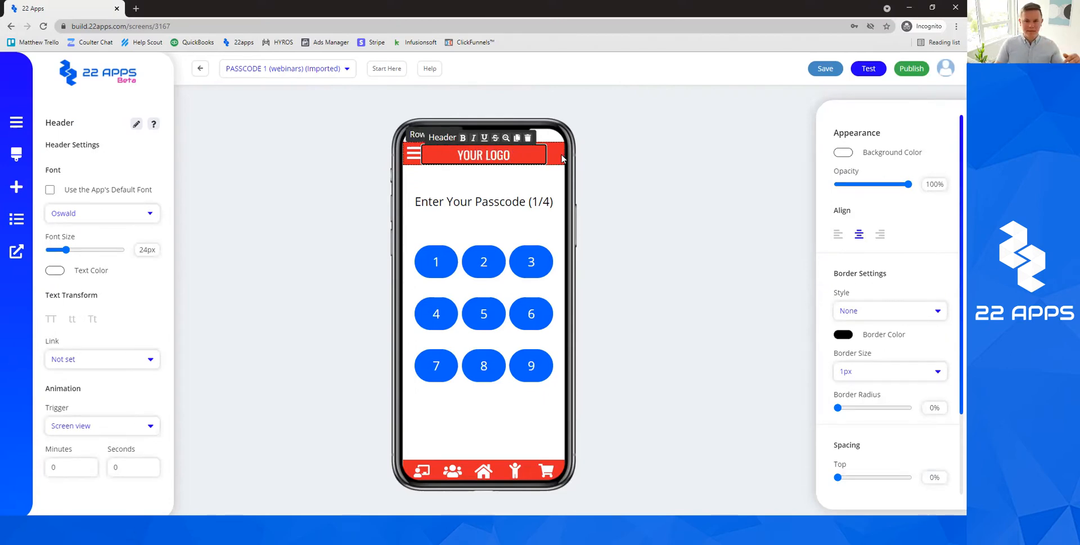
# Give the top header section a light green background and copy its hex value.
pyautogui.click(496, 164)
pyautogui.click(843, 152)
pyautogui.click(708, 172)
pyautogui.click(558, 148)
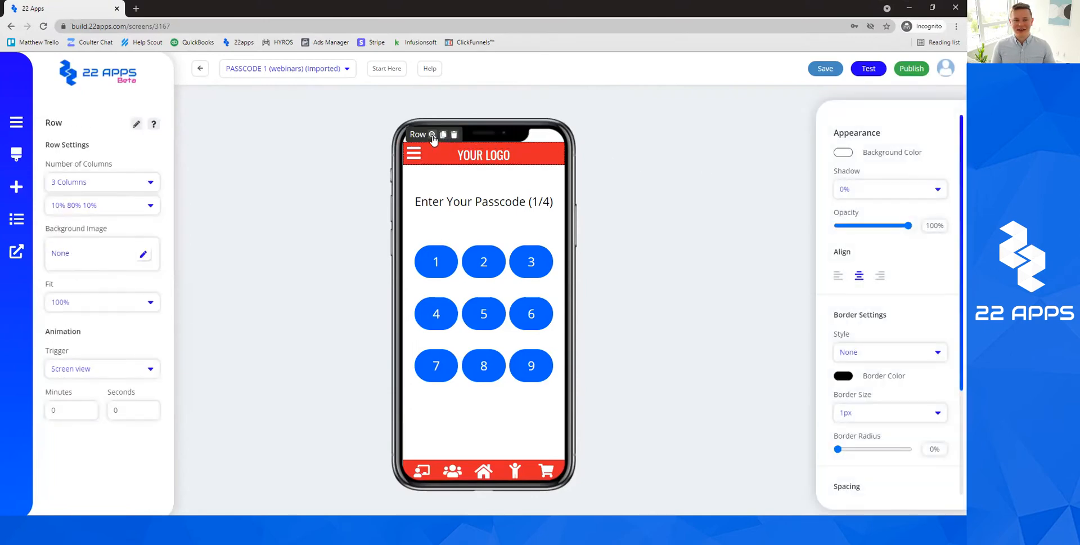
pyautogui.click(543, 147)
pyautogui.click(843, 152)
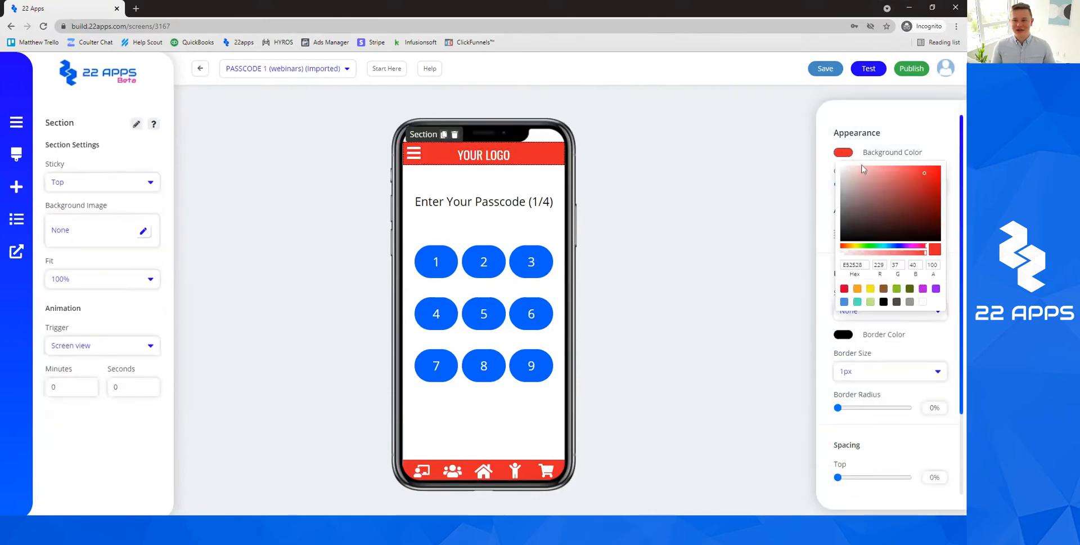
pyautogui.click(899, 246)
pyautogui.click(897, 217)
pyautogui.click(875, 245)
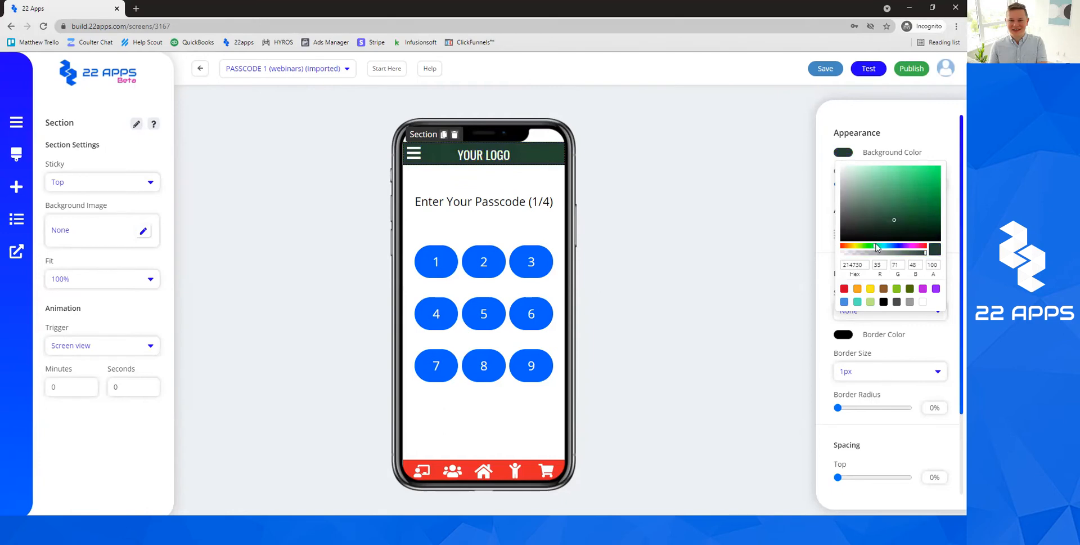
pyautogui.click(916, 179)
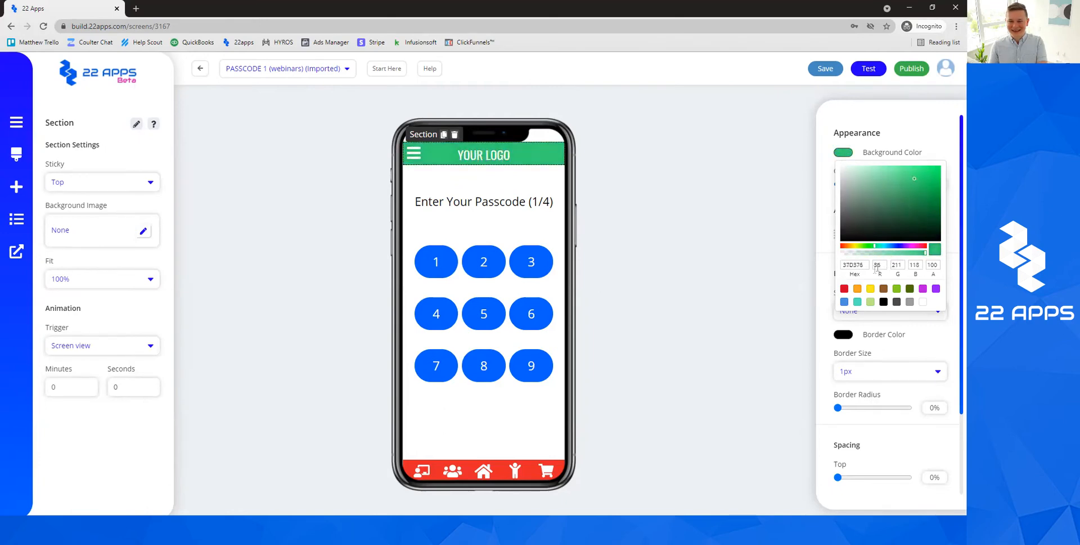
pyautogui.doubleClick(857, 265)
pyautogui.click(706, 283)
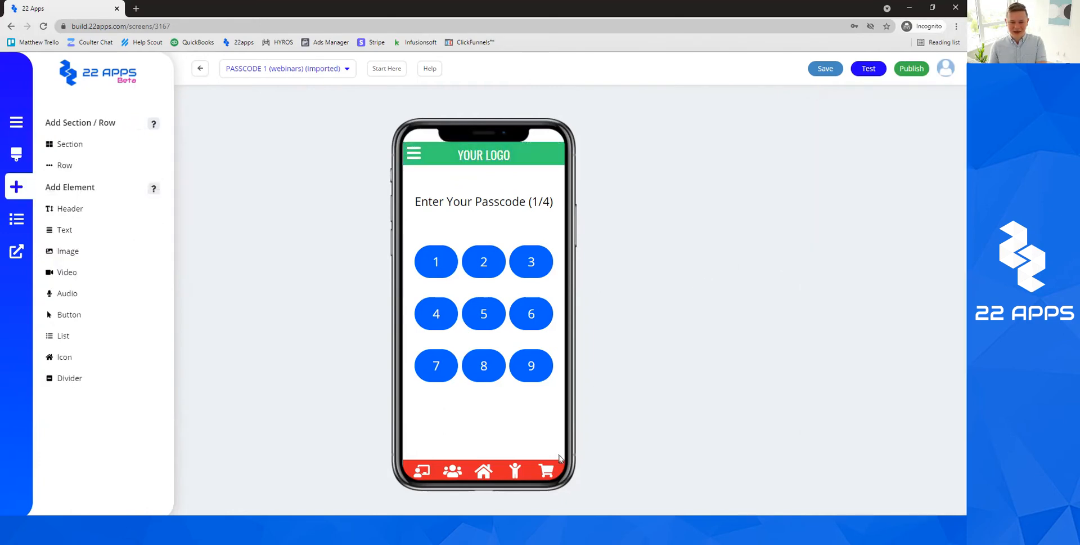
# Paste that green hex over red E52528 as the bottom menu section's background.
pyautogui.click(450, 460)
pyautogui.click(450, 461)
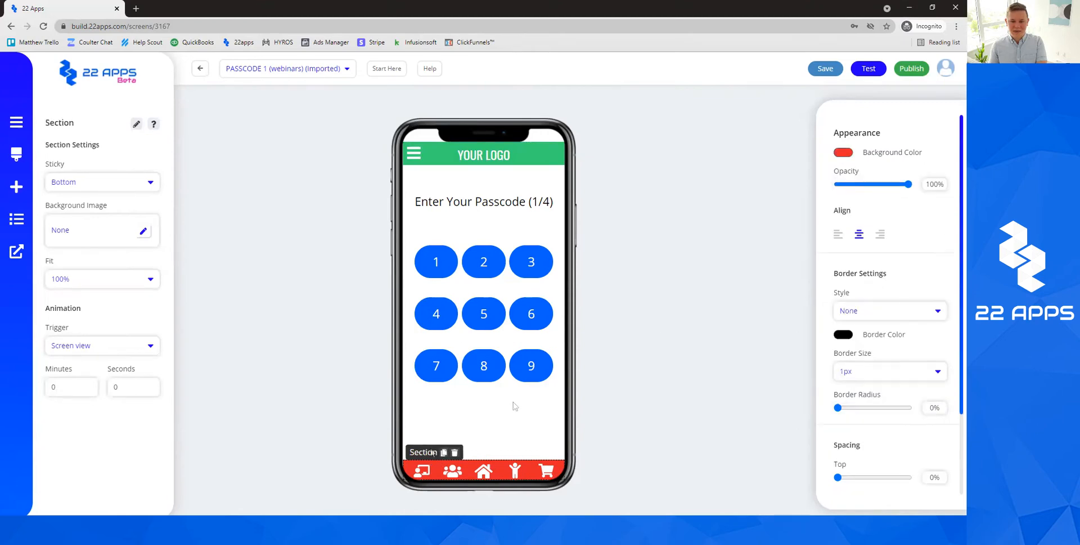
pyautogui.click(846, 152)
pyautogui.doubleClick(854, 265)
pyautogui.hotkey('ctrl', 'v')
pyautogui.click(730, 258)
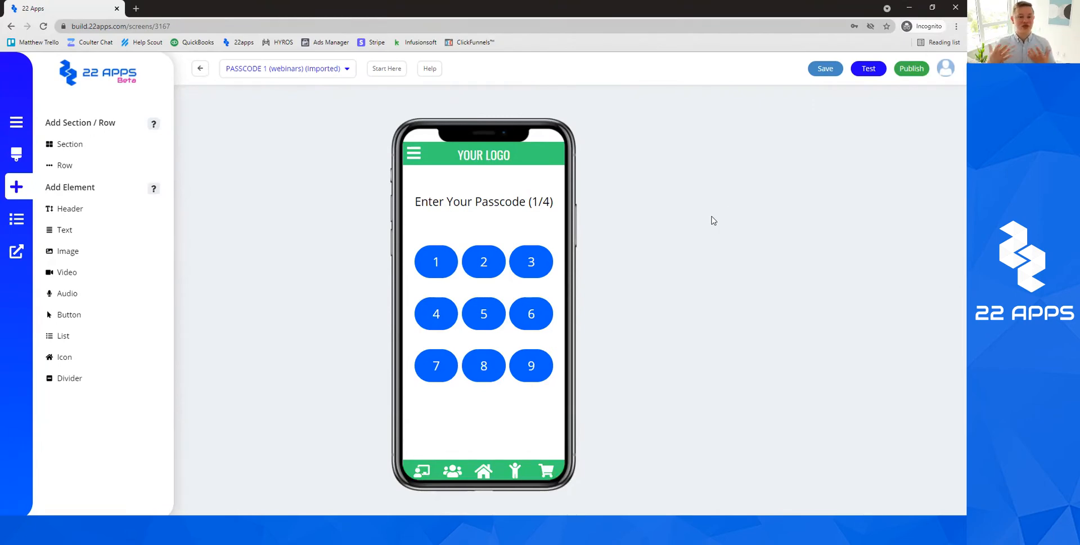
# Try a deeper blue on keypad buttons 1 and 2, leaving them the original blue.
pyautogui.click(452, 260)
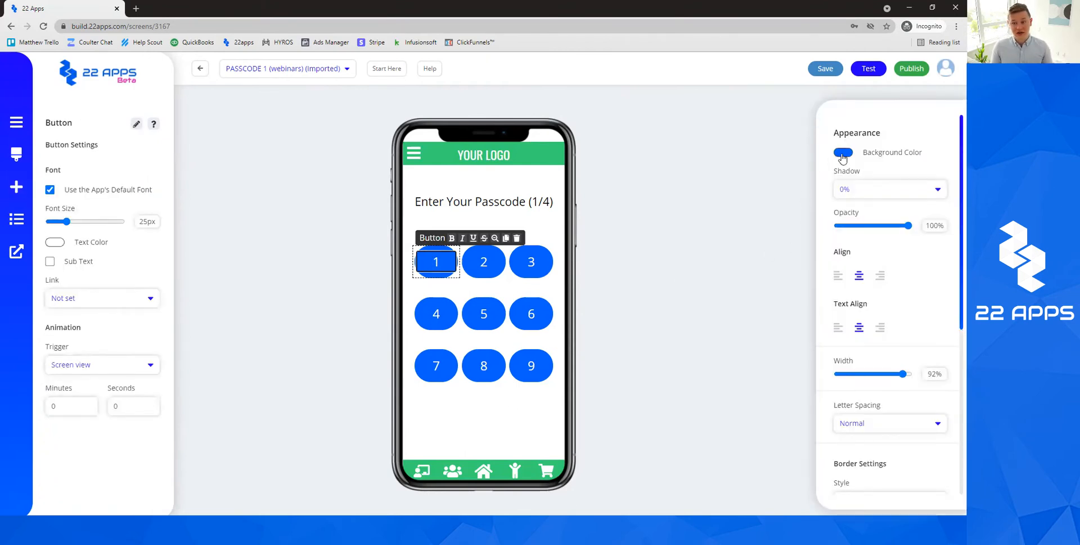
pyautogui.click(843, 152)
pyautogui.click(856, 247)
pyautogui.moveTo(856, 250); pyautogui.dragTo(897, 249)
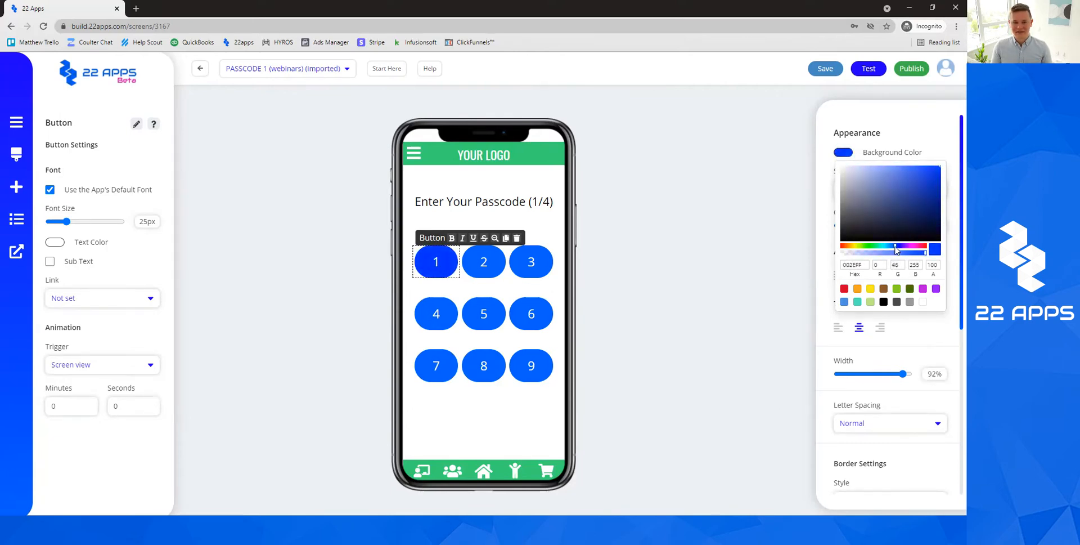
pyautogui.click(636, 228)
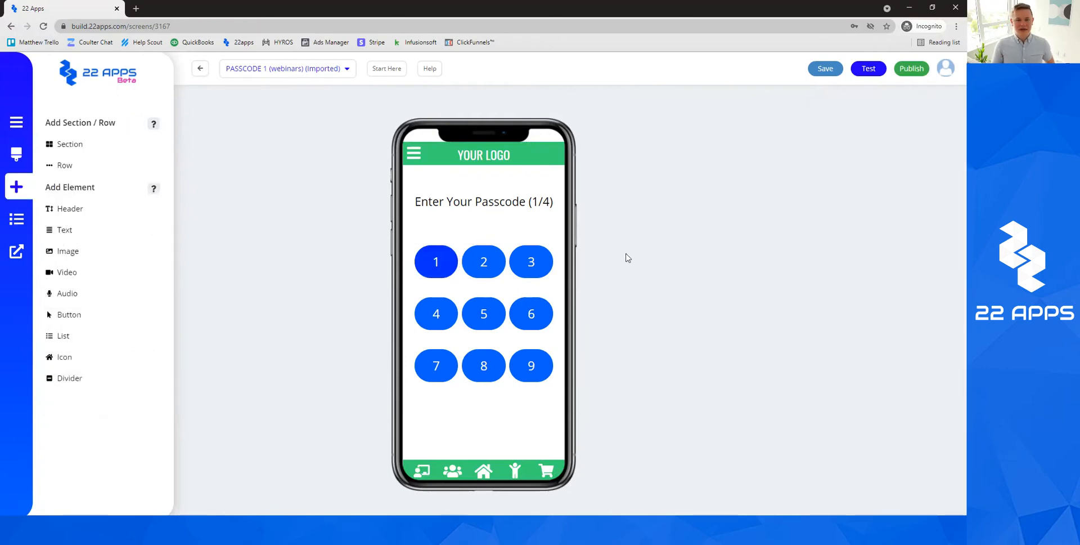
pyautogui.click(484, 262)
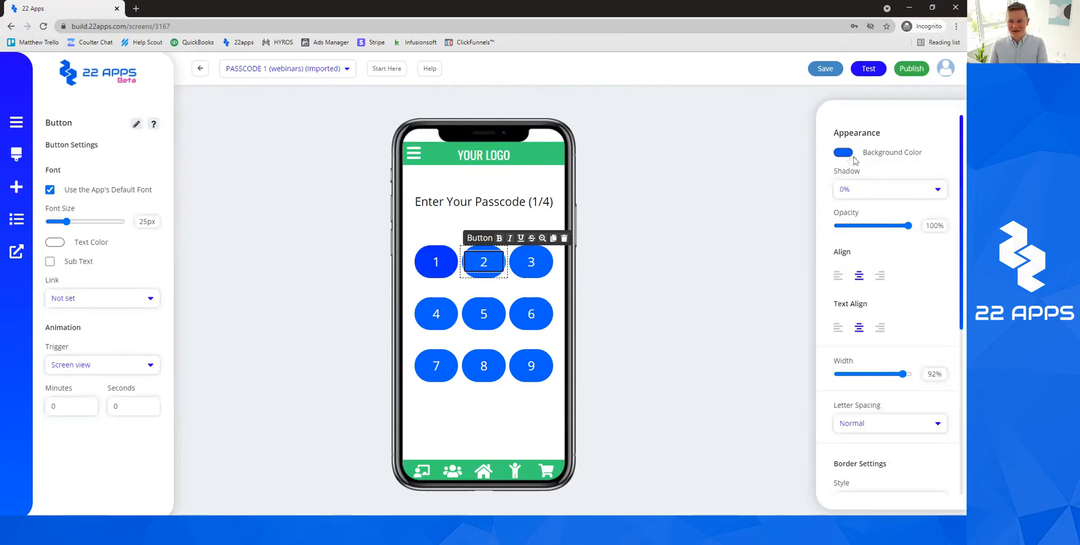
pyautogui.click(843, 152)
pyautogui.click(436, 261)
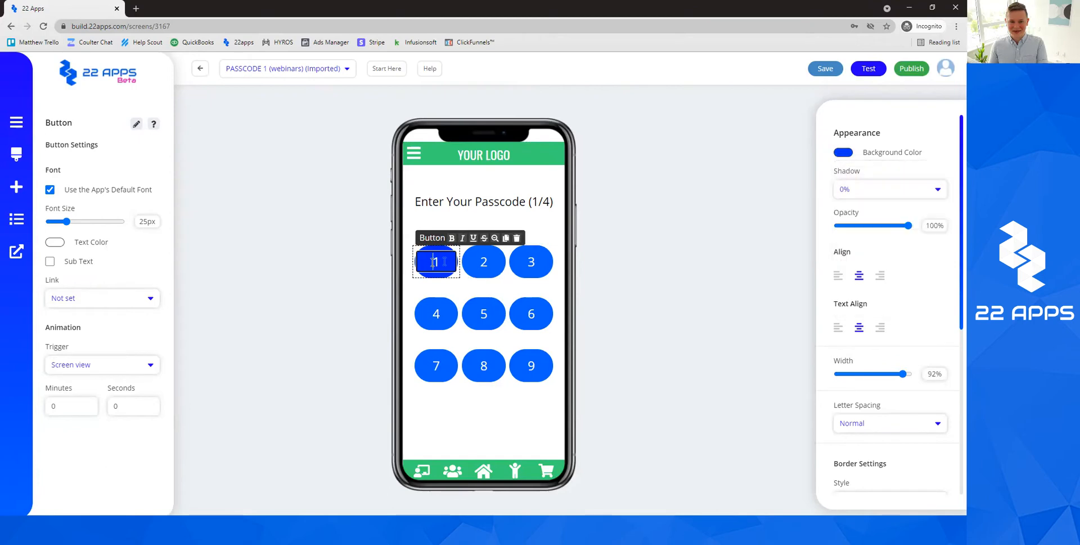
pyautogui.click(844, 153)
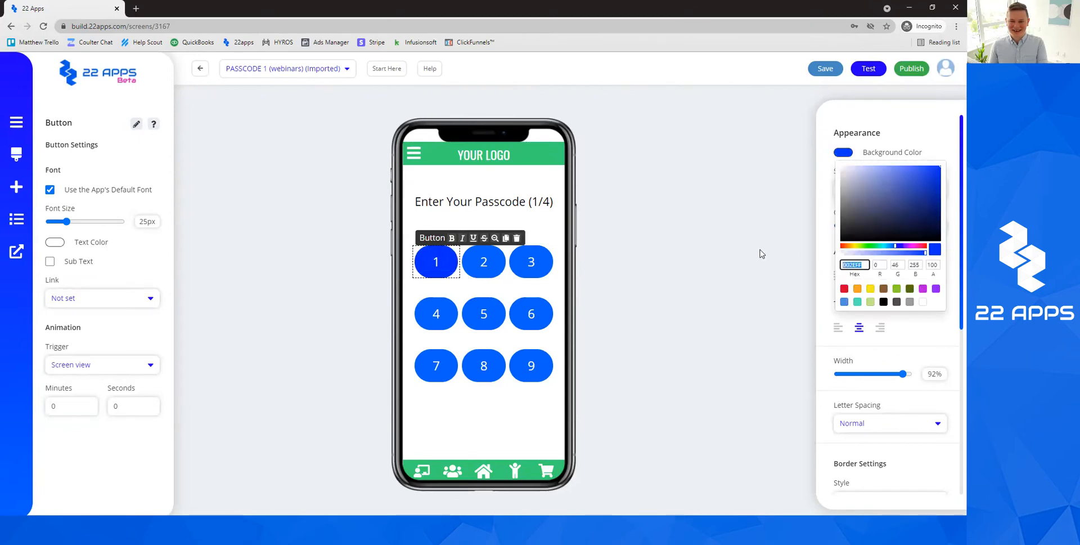
pyautogui.click(761, 253)
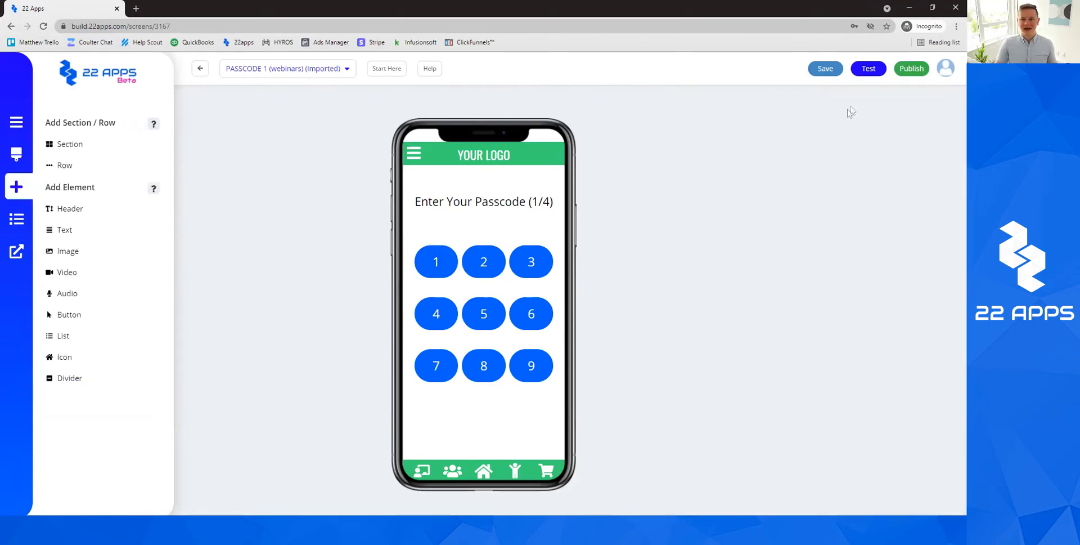
# Save the rebranded PASSCODE 1 screen.
pyautogui.click(826, 68)
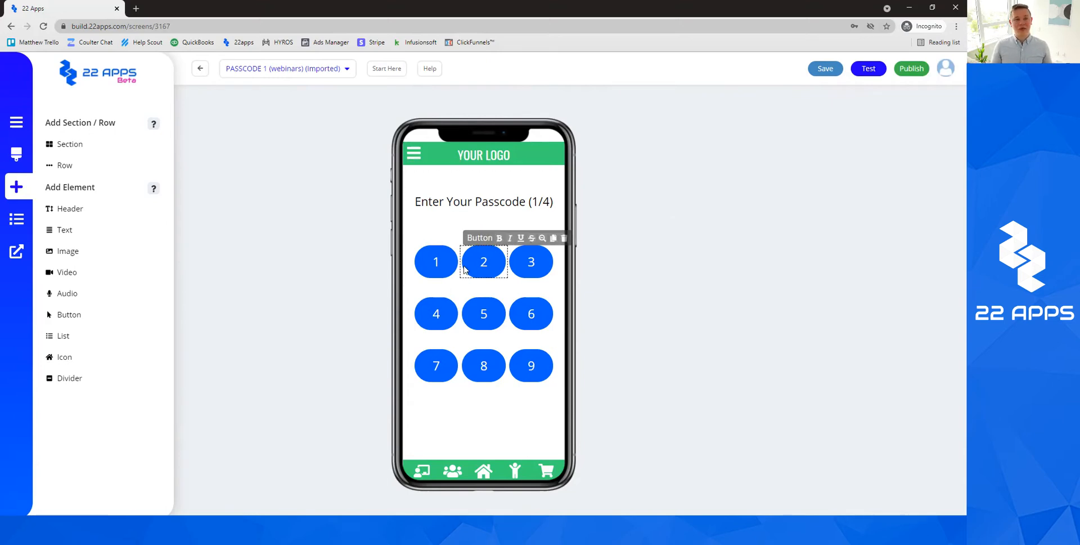
pyautogui.click(481, 201)
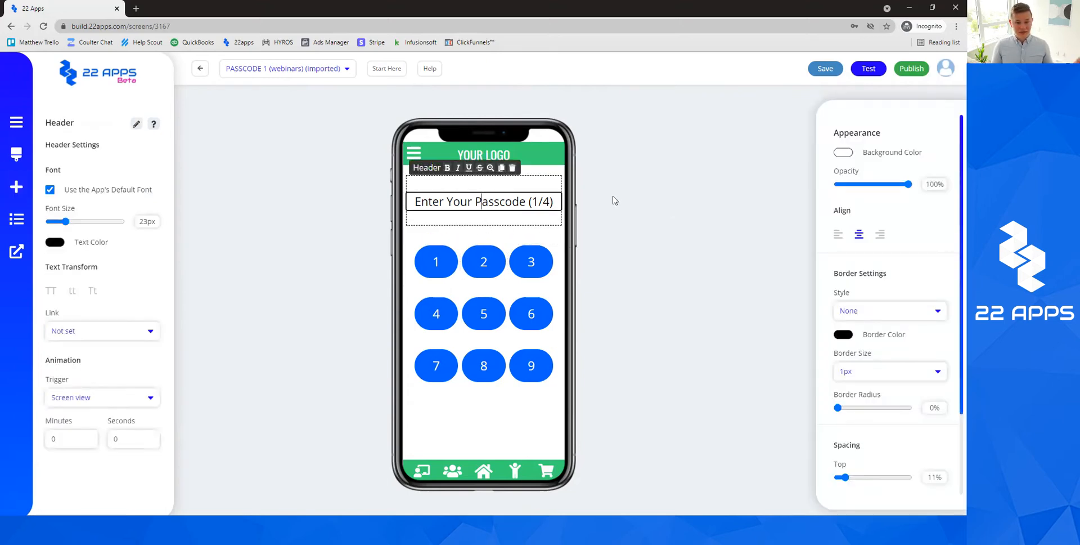
pyautogui.click(615, 200)
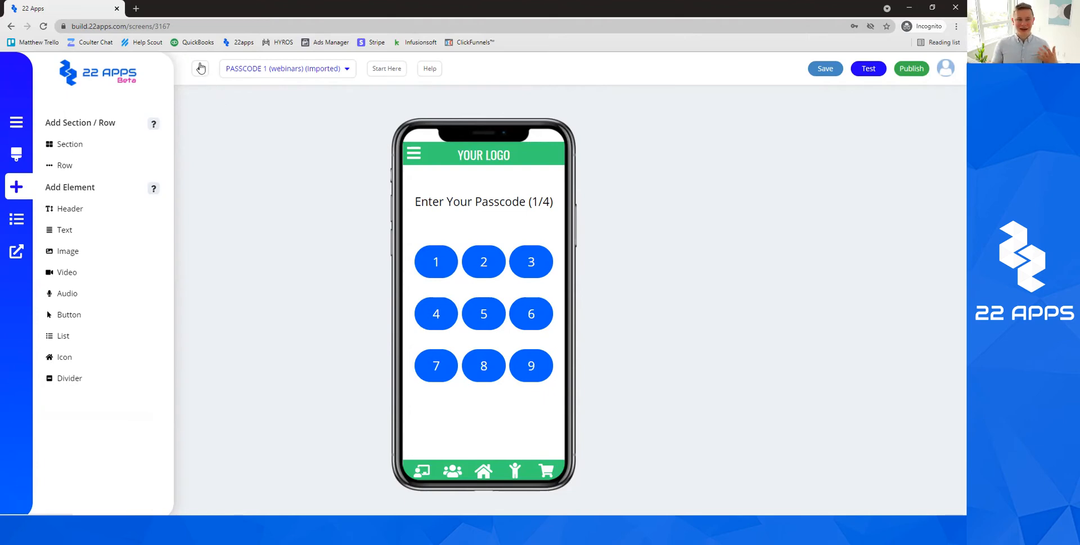
# Return to the screen list and rename the imported screen to PASSCODE 1, dropping '(webinars)'.
pyautogui.click(200, 68)
pyautogui.click(529, 83)
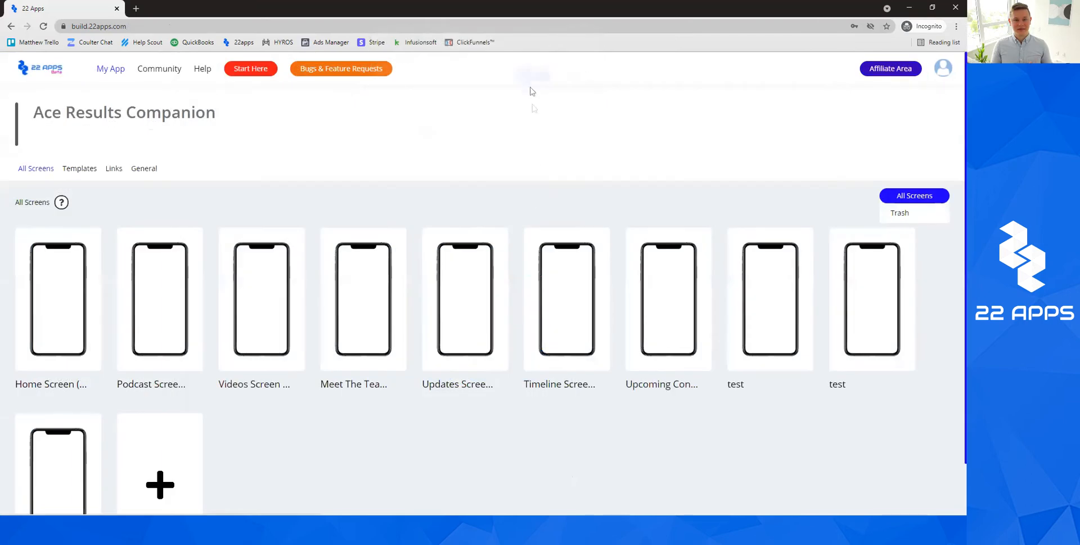
pyautogui.scroll(-1, 388, 329)
pyautogui.moveTo(63, 419)
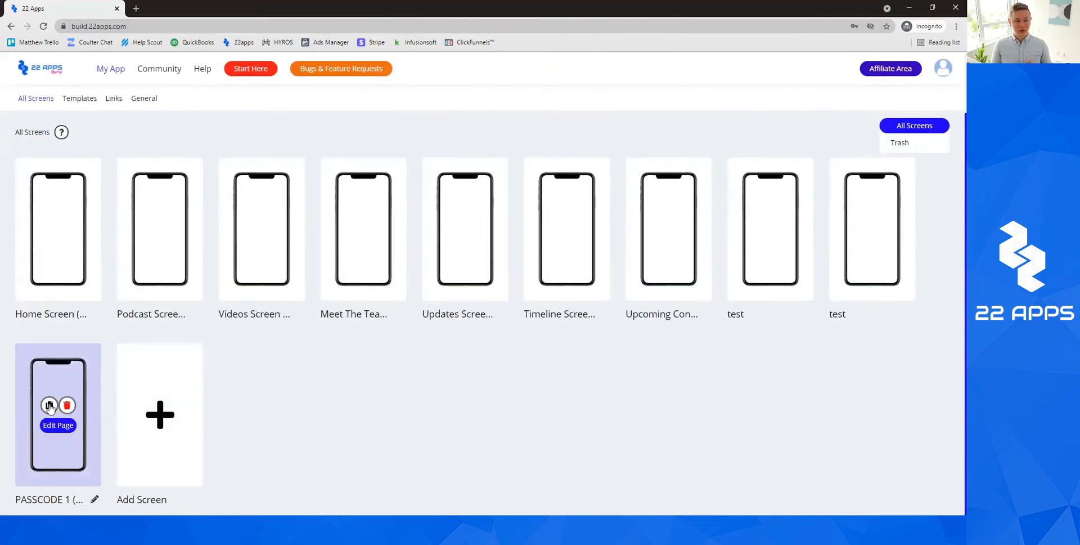
pyautogui.click(94, 498)
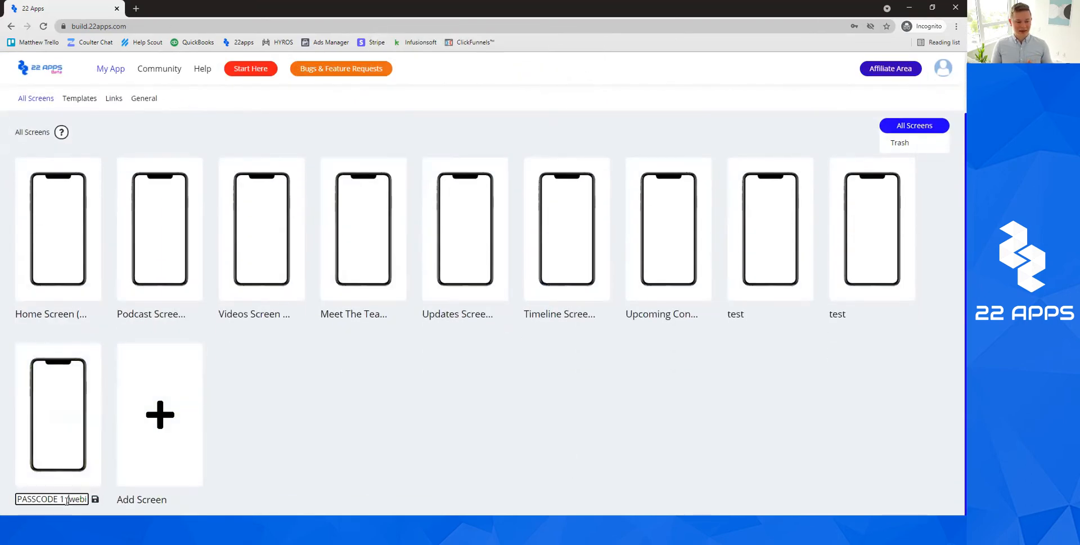
pyautogui.click(140, 500)
pyautogui.click(94, 499)
pyautogui.click(65, 498)
pyautogui.press('Delete')
pyautogui.press('Delete')
pyautogui.press('Delete')
pyautogui.press('Delete')
pyautogui.press('Delete')
pyautogui.press('Delete')
pyautogui.press('Delete')
pyautogui.press('Delete')
pyautogui.press('Delete')
pyautogui.press('Delete')
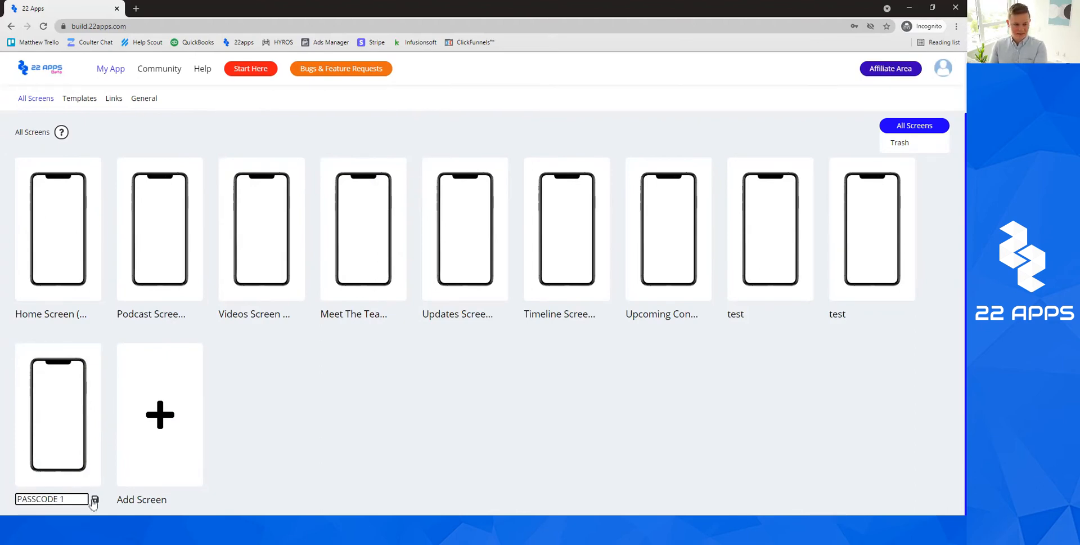
pyautogui.click(94, 499)
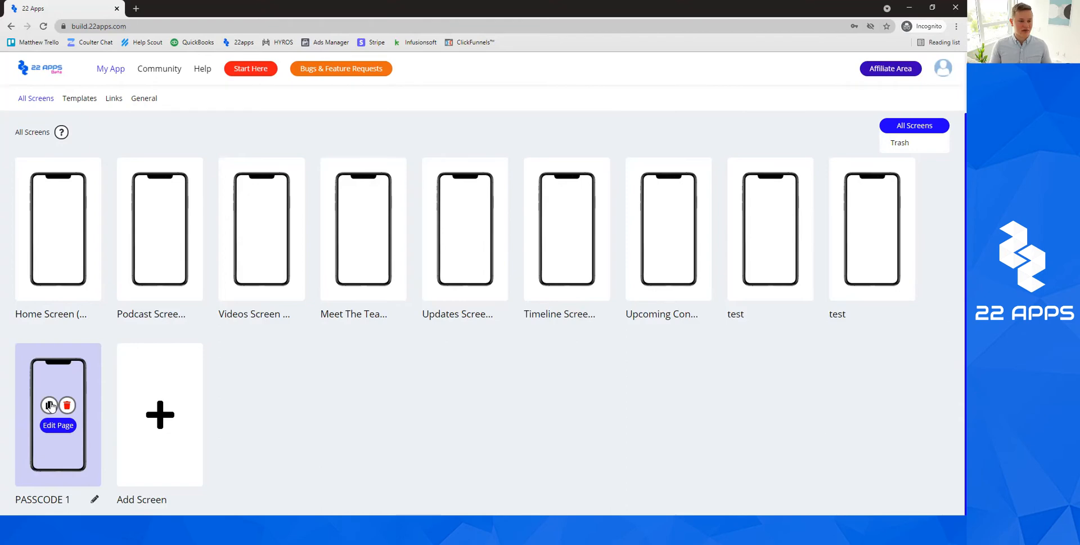
# Duplicate the PASSCODE 1 screen seven times.
pyautogui.click(50, 405)
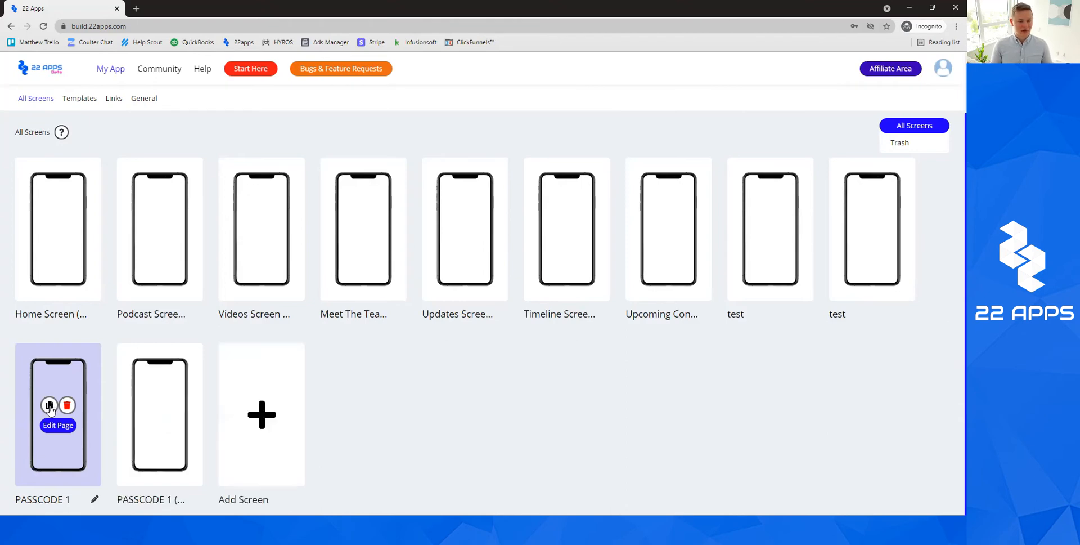
pyautogui.click(49, 405)
pyautogui.click(50, 405)
pyautogui.click(49, 405)
pyautogui.click(50, 405)
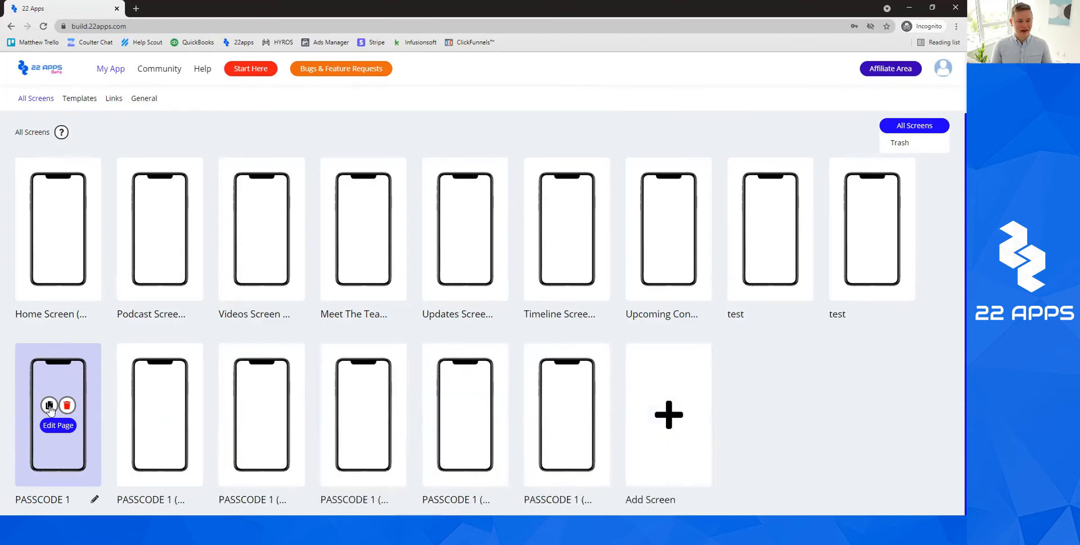
pyautogui.click(50, 405)
pyautogui.click(49, 405)
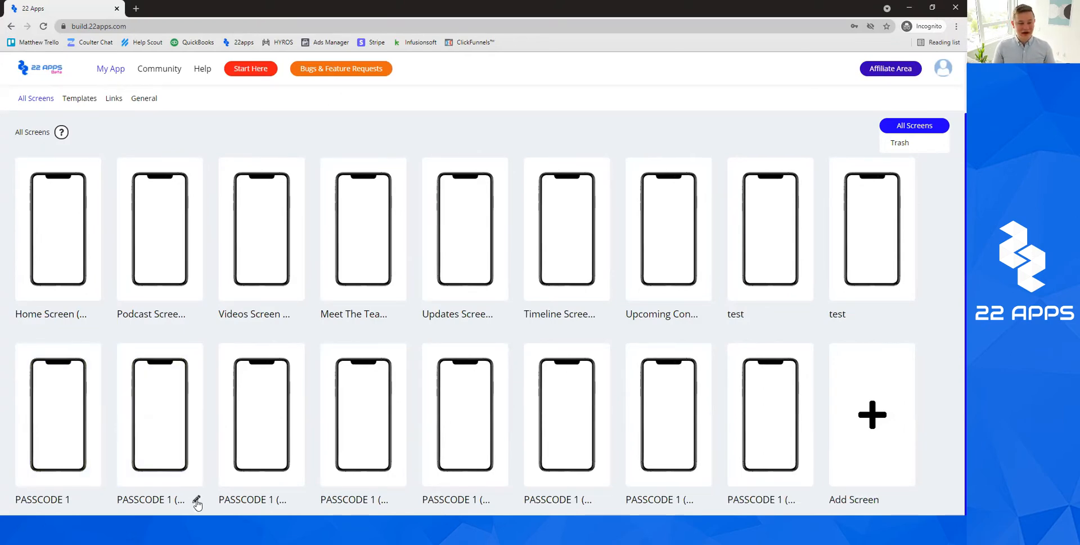
# Rename the first two copies PASSCODE 2 and PASSCODE 3.
pyautogui.click(197, 501)
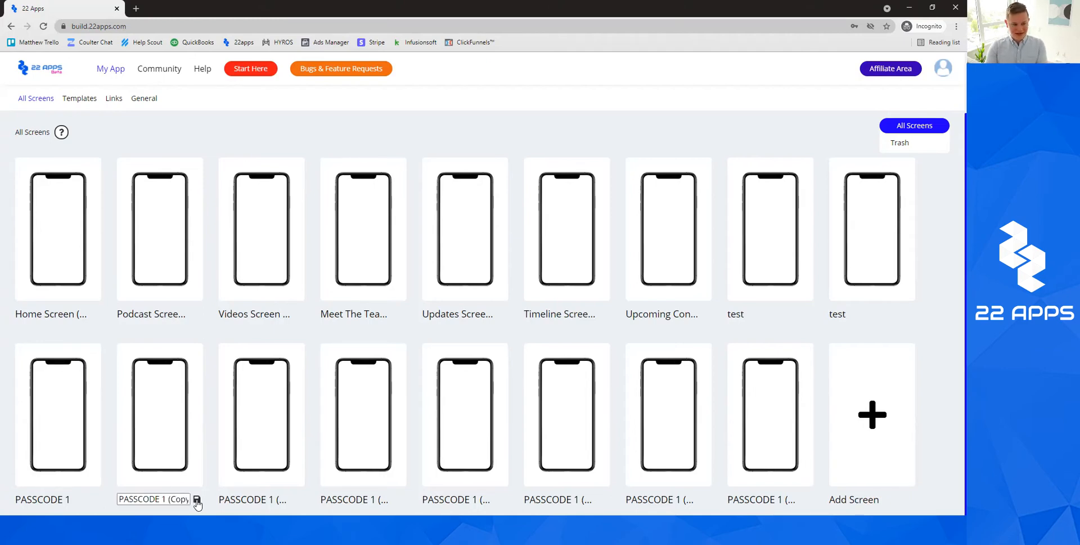
pyautogui.click(167, 499)
pyautogui.press('BackSpace')
pyautogui.write('2')
pyautogui.press('Delete')
pyautogui.press('Delete')
pyautogui.press('Delete')
pyautogui.press('Delete')
pyautogui.press('Delete')
pyautogui.press('Delete')
pyautogui.press('Delete')
pyautogui.click(197, 500)
pyautogui.click(279, 499)
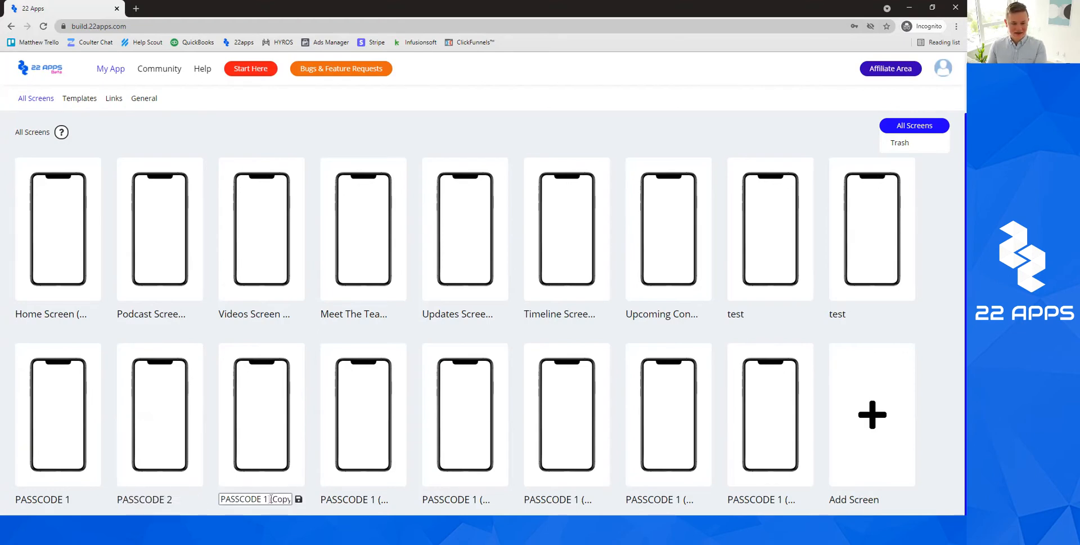
pyautogui.click(270, 499)
pyautogui.write('3')
pyautogui.press('Delete')
pyautogui.press('Delete')
pyautogui.press('Delete')
pyautogui.press('Delete')
pyautogui.press('Delete')
pyautogui.press('Delete')
pyautogui.press('Delete')
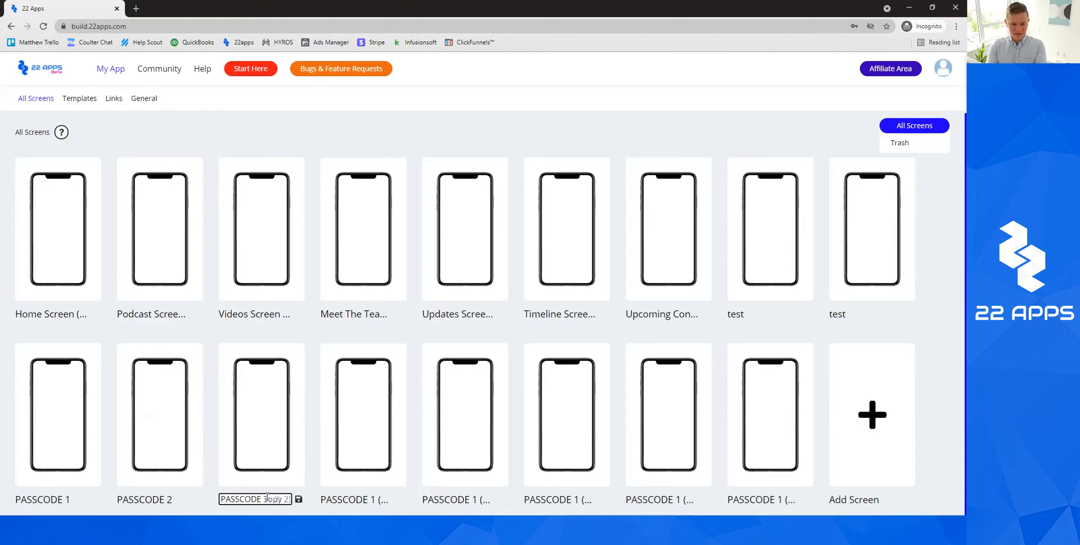
pyautogui.click(298, 499)
# Rename the third copy PASSCODE 4.
pyautogui.click(400, 498)
pyautogui.click(368, 493)
pyautogui.write('4')
pyautogui.press('Delete')
pyautogui.press('Delete')
pyautogui.press('Delete')
pyautogui.click(400, 498)
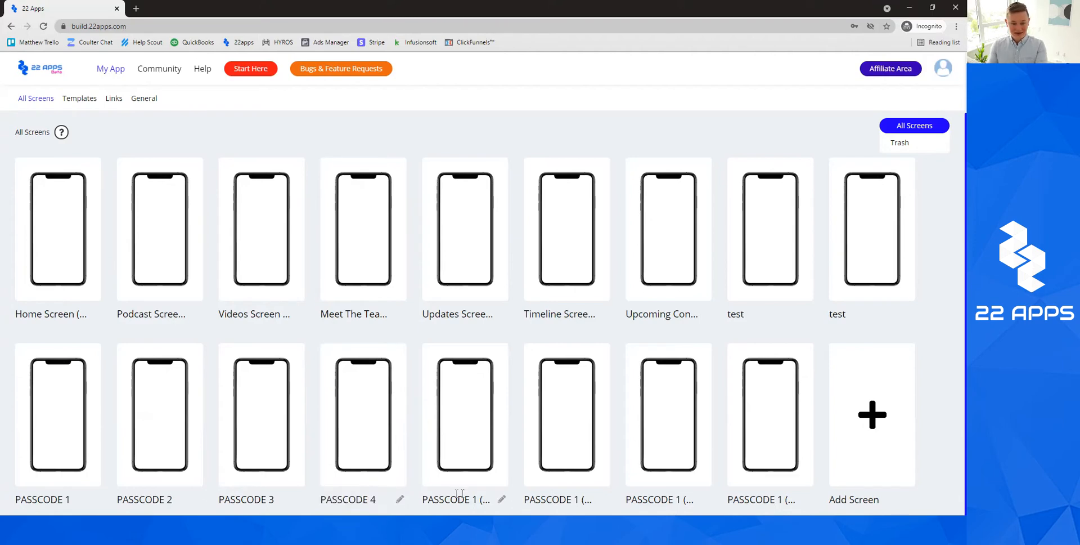
# Rename the fifth and sixth screens WPC 2 and WPC 3.
pyautogui.click(495, 499)
pyautogui.click(476, 497)
pyautogui.hotkey('ctrl', 'a')
pyautogui.write('W')
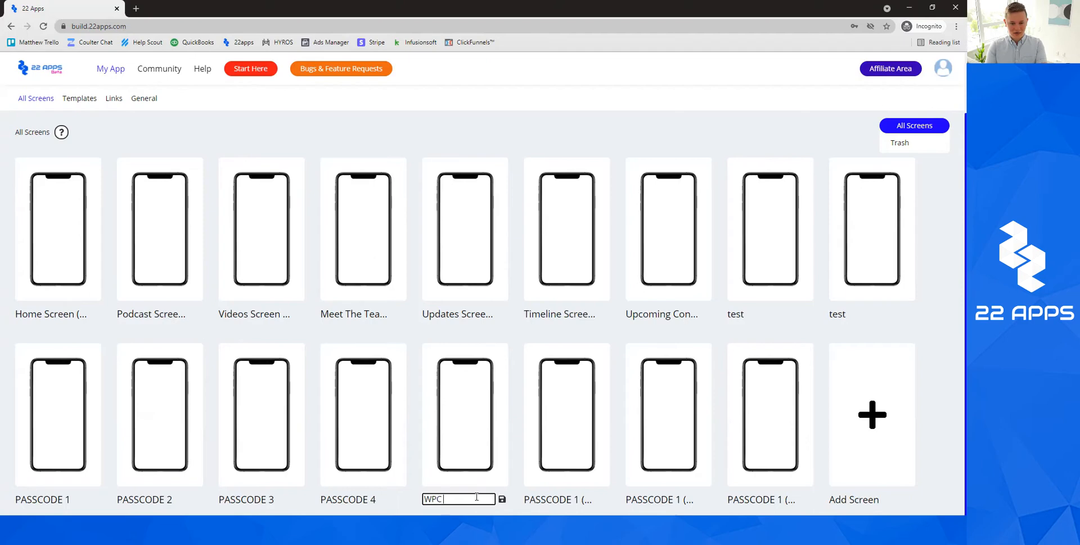
pyautogui.write('PC 2')
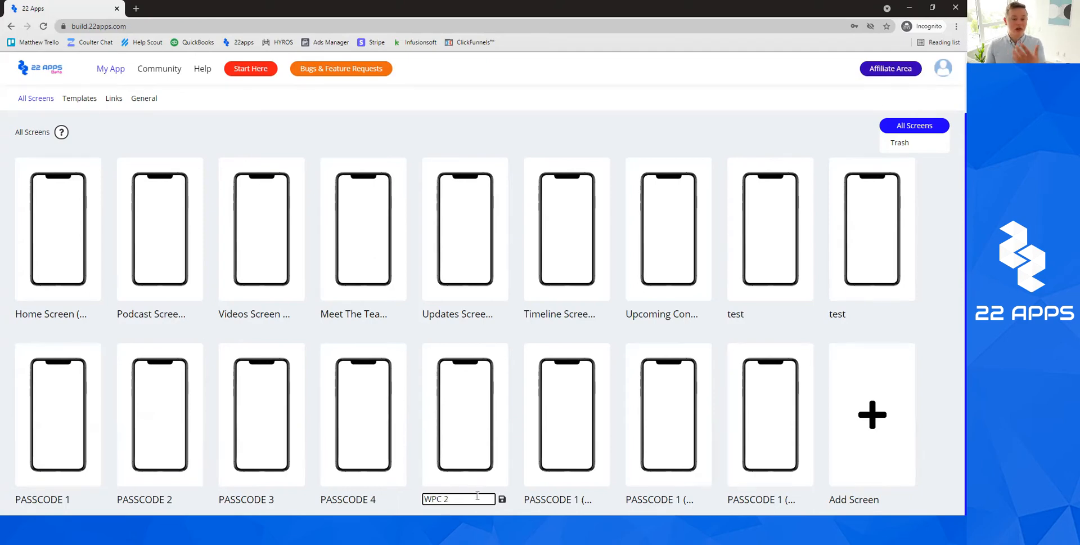
pyautogui.click(502, 499)
pyautogui.click(600, 499)
pyautogui.click(569, 498)
pyautogui.hotkey('ctrl', 'a')
pyautogui.write('WPC 3')
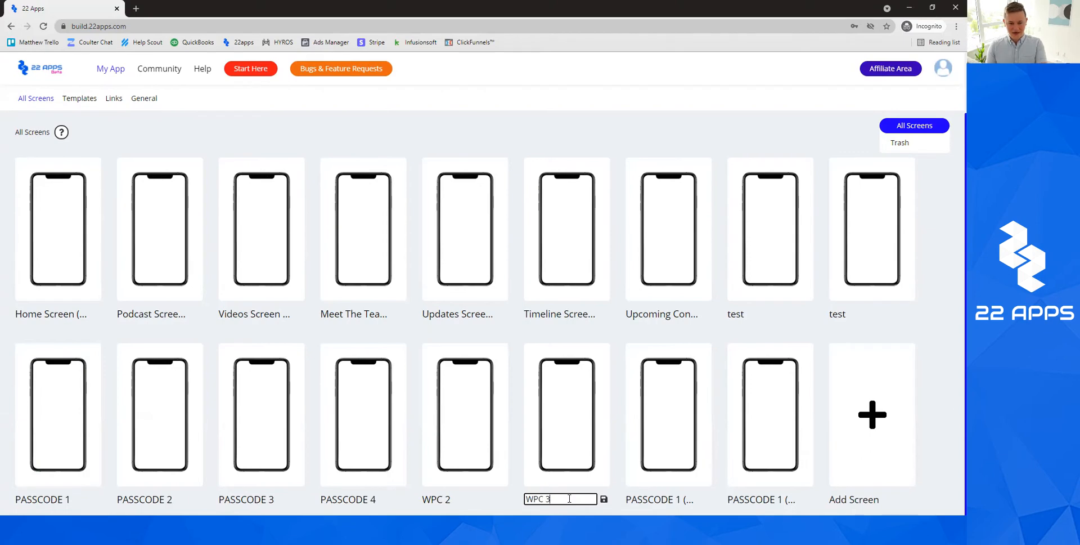
pyautogui.click(604, 499)
# Rename the seventh and eighth screens WPC 4 and WPC Try Again.
pyautogui.click(706, 500)
pyautogui.click(673, 499)
pyautogui.hotkey('ctrl', 'a')
pyautogui.write('W')
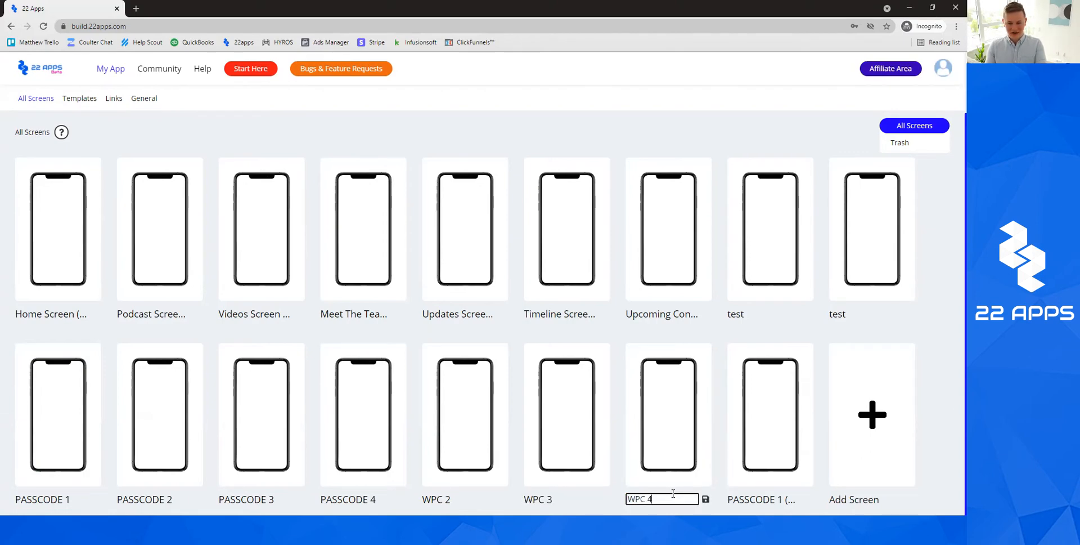
pyautogui.click(706, 498)
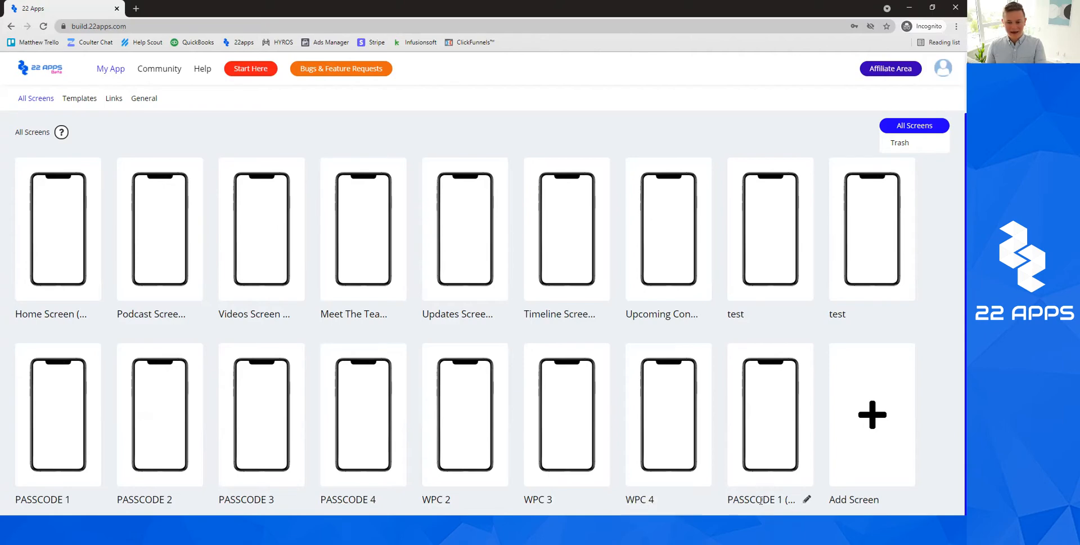
pyautogui.click(806, 500)
pyautogui.click(779, 497)
pyautogui.hotkey('ctrl', 'a')
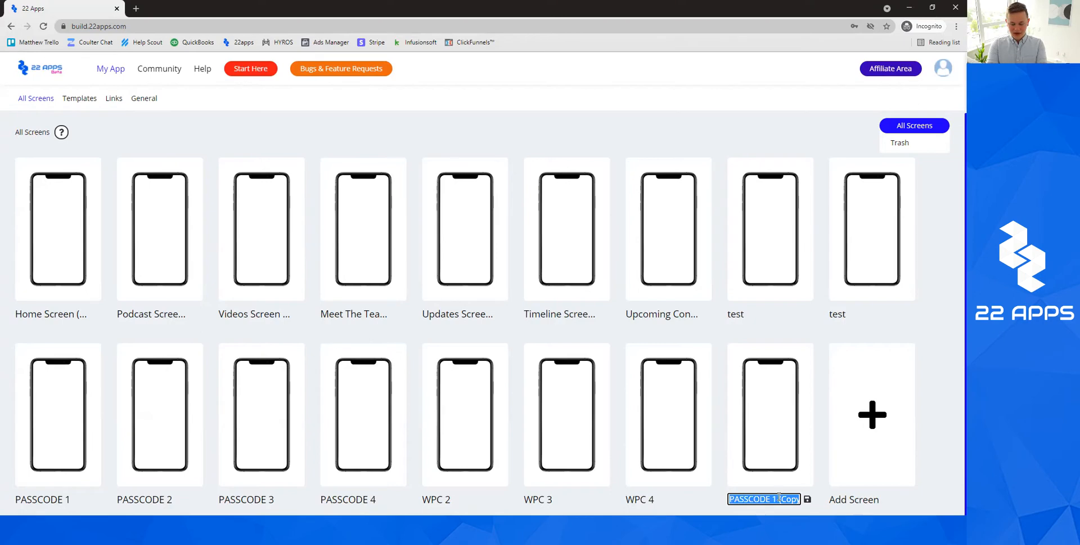
pyautogui.write('WPC Try Again')
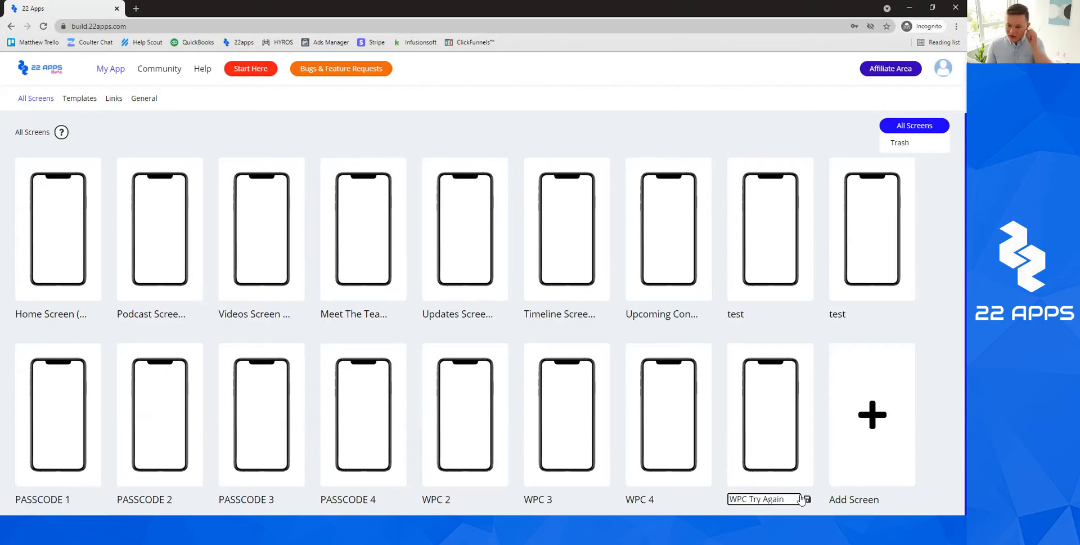
pyautogui.click(807, 499)
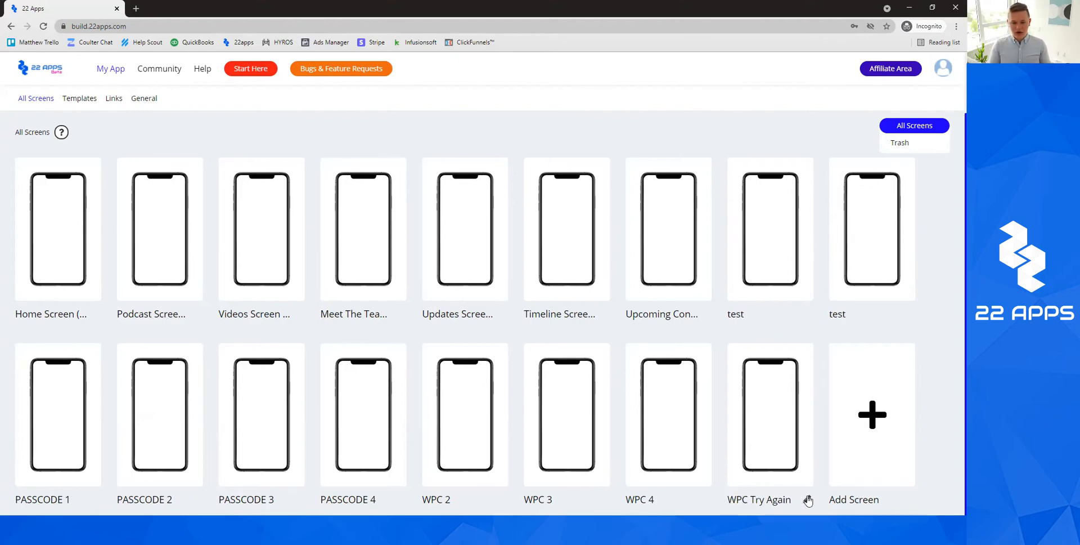
pyautogui.moveTo(88, 442)
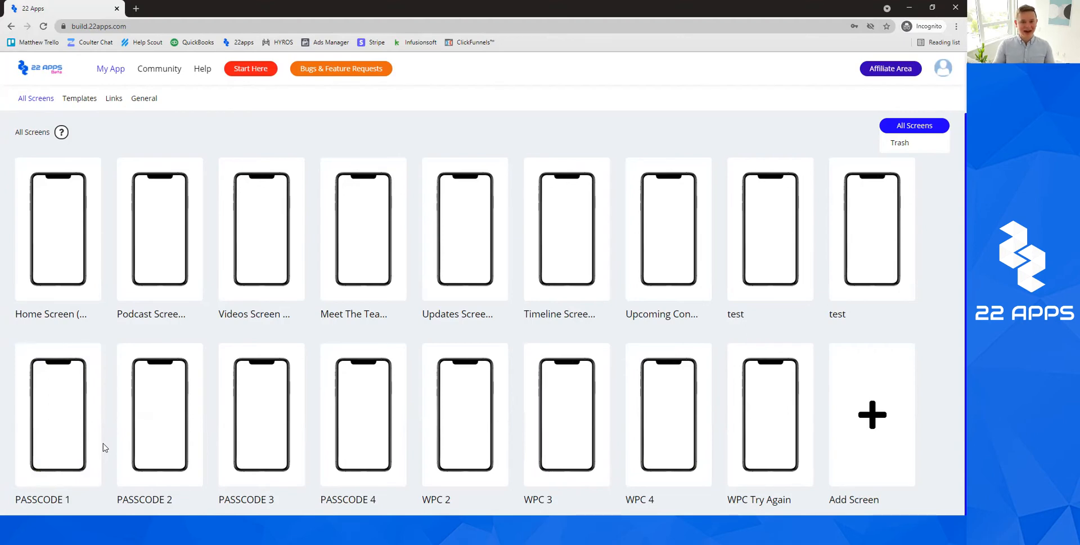
pyautogui.moveTo(55, 430)
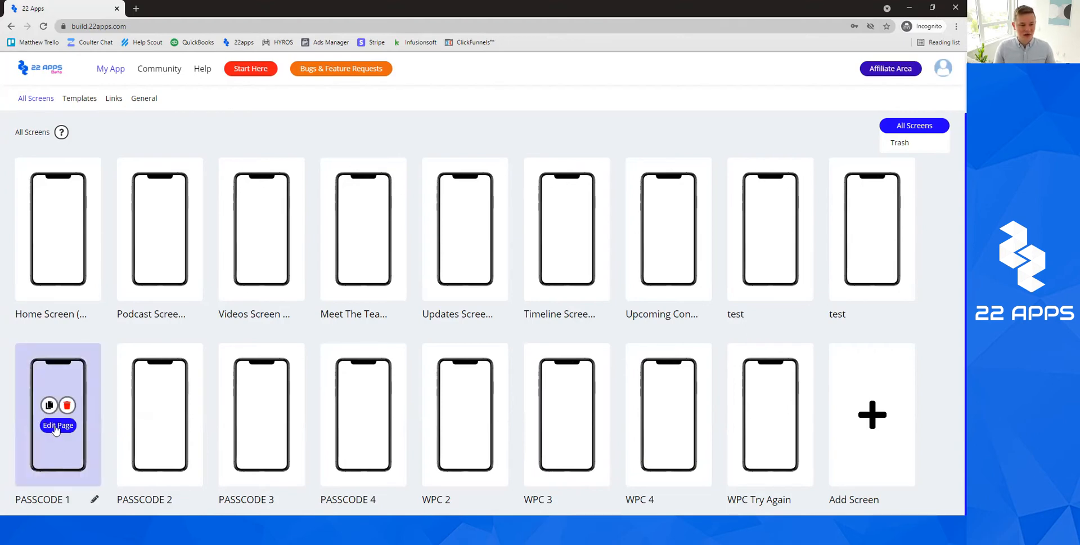
# Open PASSCODE 1 in the editor and link keypad buttons 1, 2 and 3 to WPC 2.
pyautogui.click(56, 426)
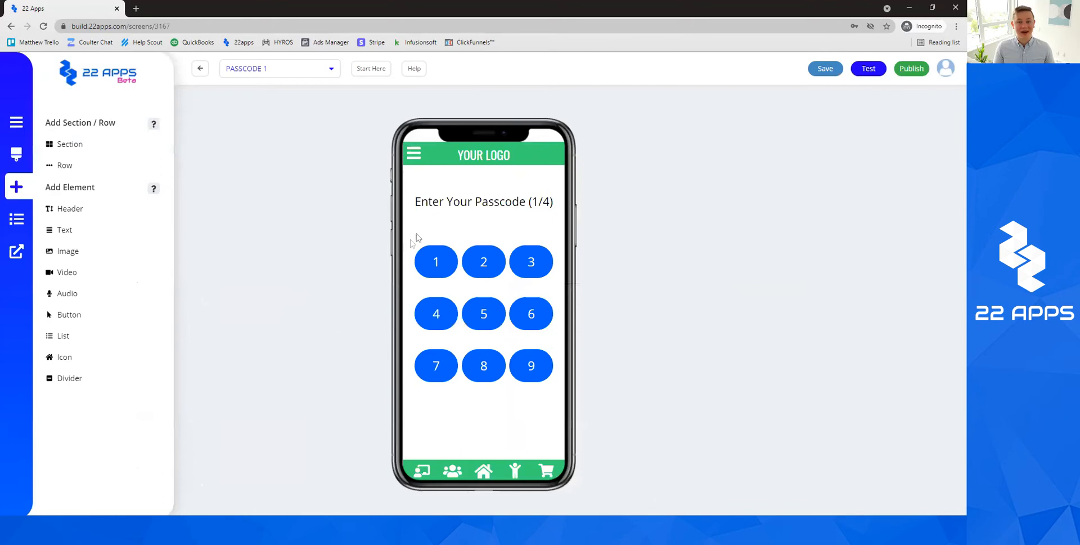
pyautogui.click(424, 254)
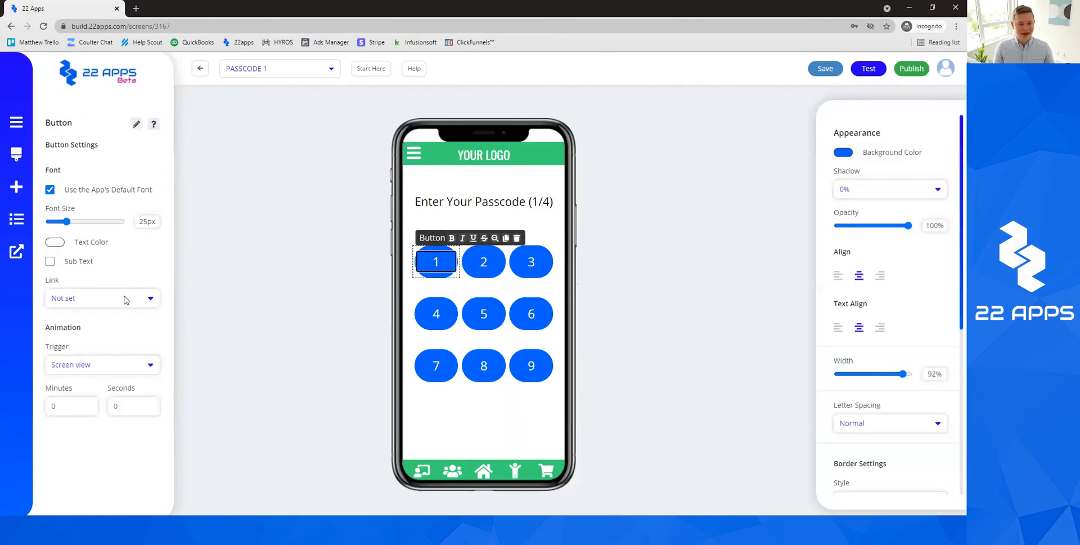
pyautogui.click(124, 300)
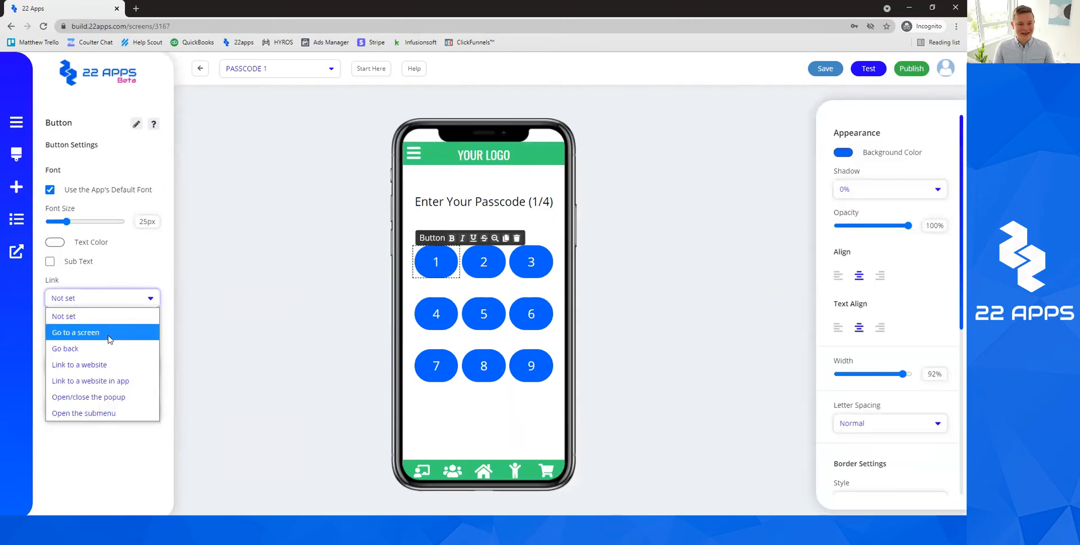
pyautogui.click(108, 337)
pyautogui.click(107, 321)
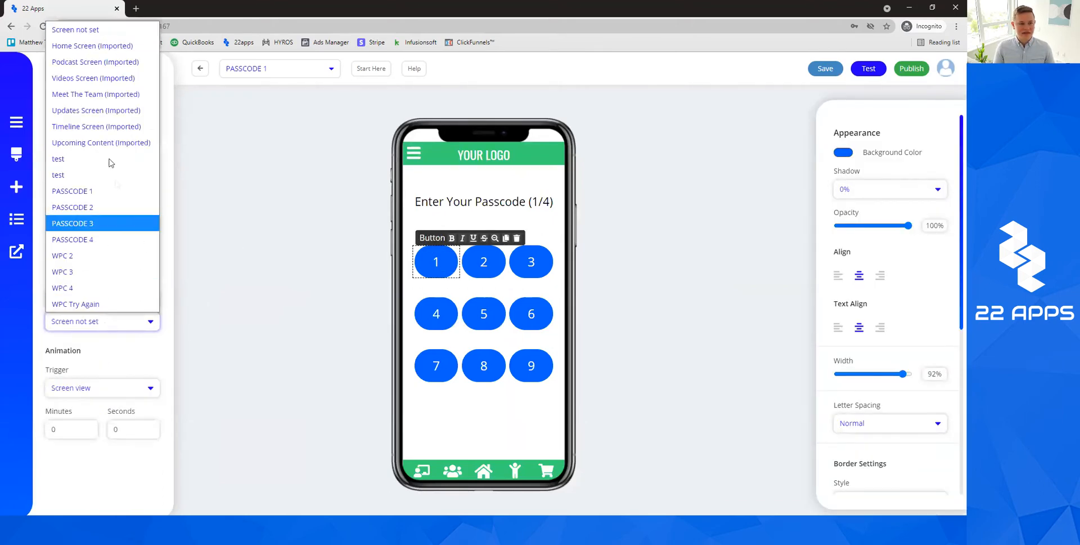
pyautogui.click(100, 255)
pyautogui.doubleClick(483, 261)
pyautogui.click(123, 304)
pyautogui.click(109, 333)
pyautogui.click(107, 321)
pyautogui.click(135, 272)
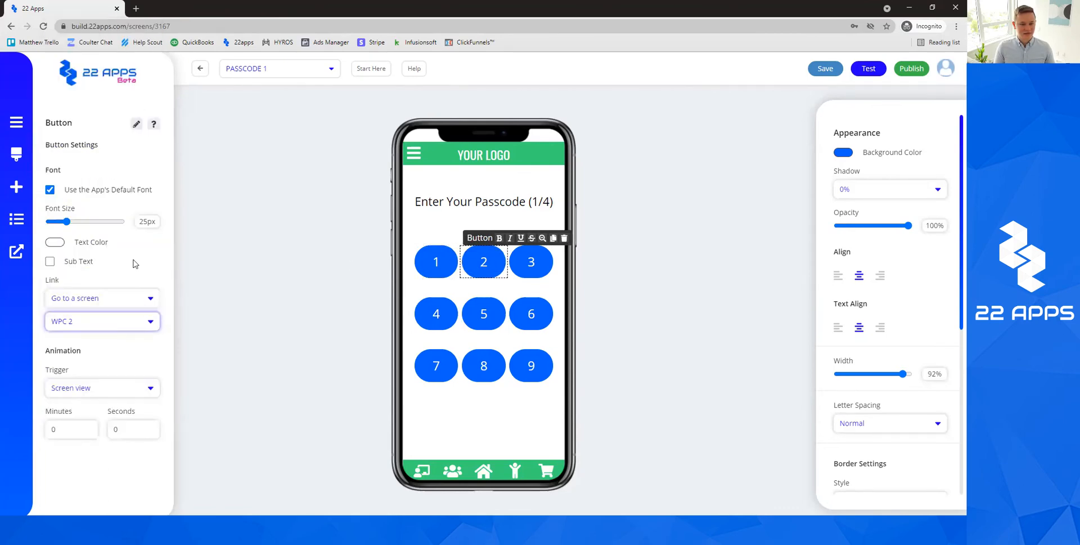
pyautogui.click(531, 261)
pyautogui.click(134, 300)
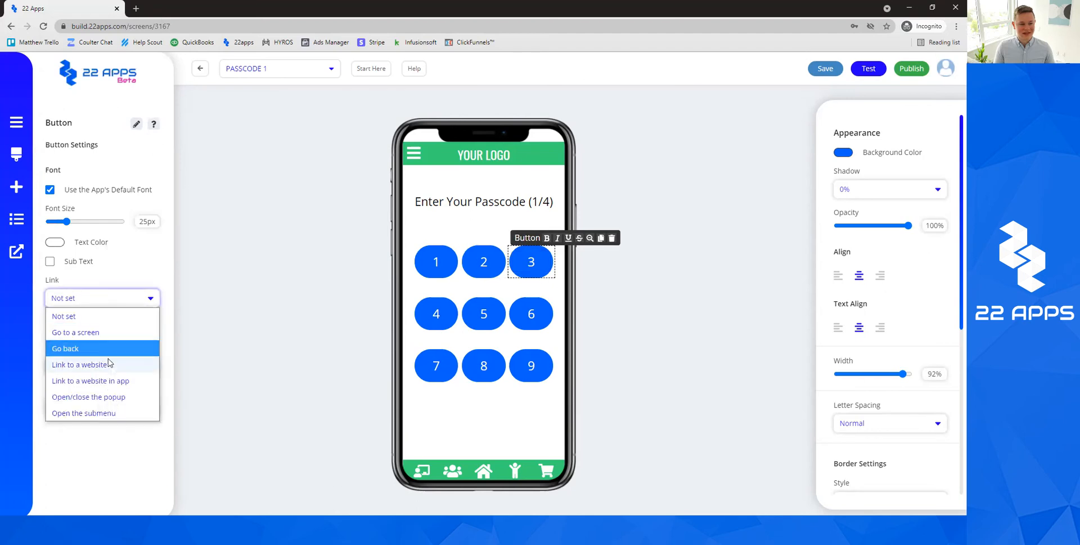
pyautogui.click(104, 332)
pyautogui.click(101, 322)
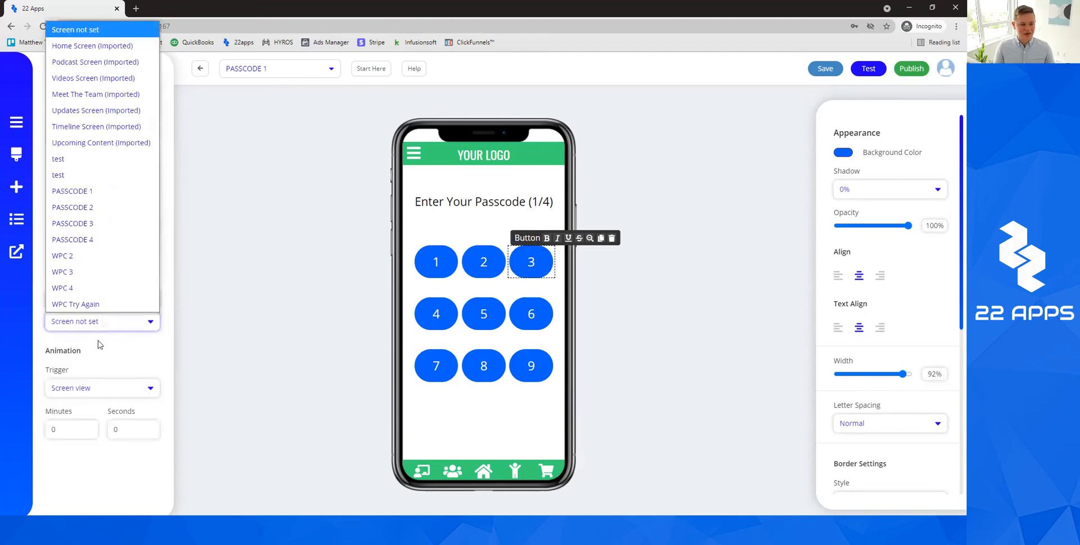
pyautogui.click(62, 255)
# Link keypad buttons 4 and 6 to WPC 2 and button 5 to PASSCODE 2.
pyautogui.click(436, 313)
pyautogui.click(437, 313)
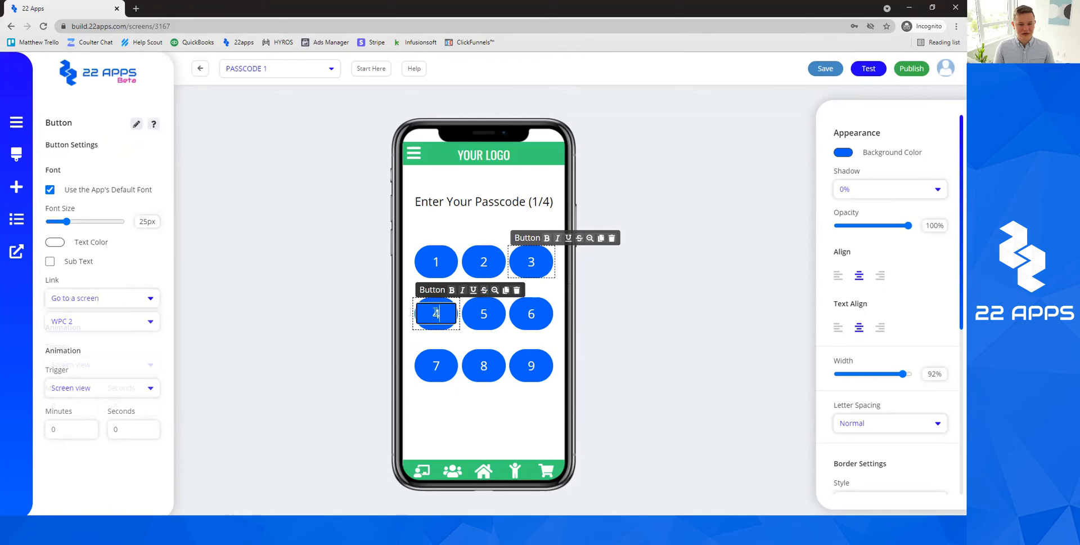
pyautogui.click(107, 298)
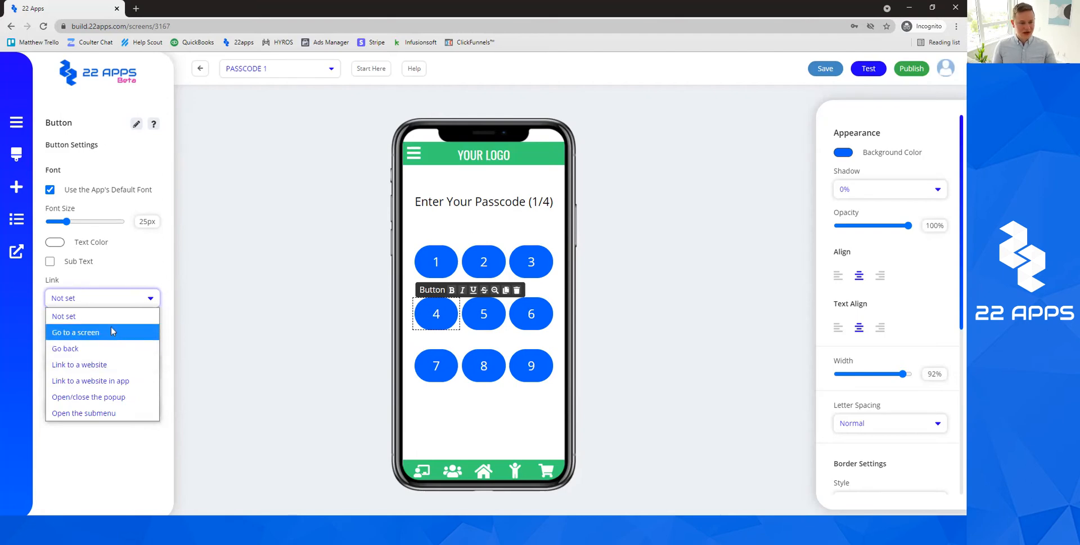
pyautogui.click(100, 335)
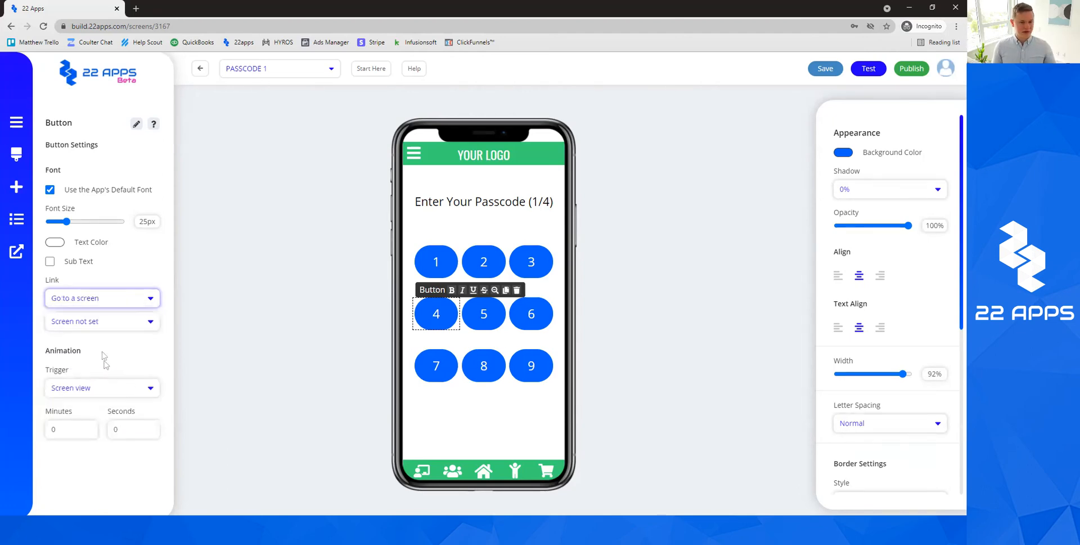
pyautogui.click(120, 320)
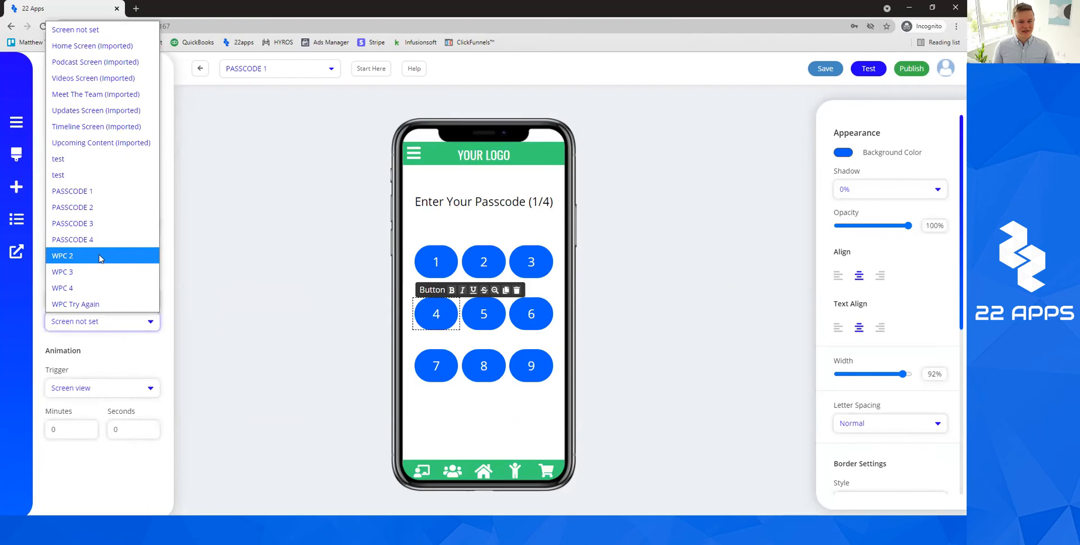
pyautogui.click(97, 256)
pyautogui.click(484, 314)
pyautogui.click(118, 300)
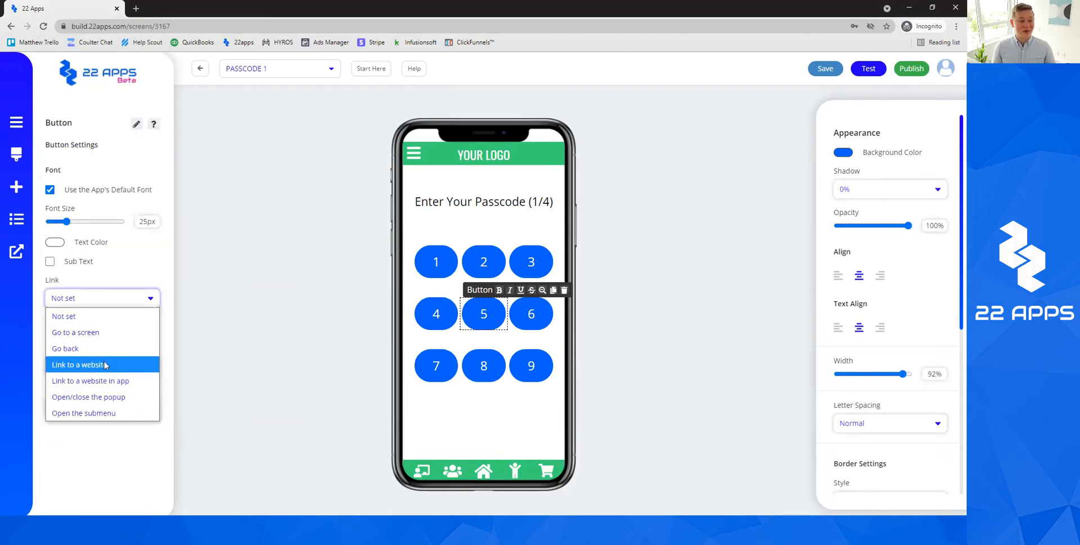
pyautogui.click(104, 332)
pyautogui.click(106, 322)
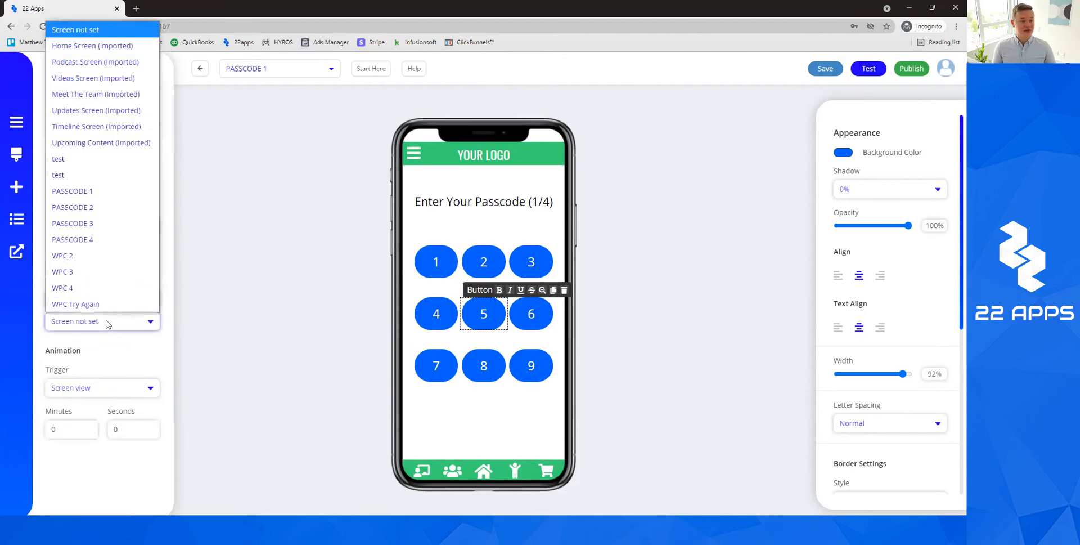
pyautogui.click(95, 208)
pyautogui.click(531, 313)
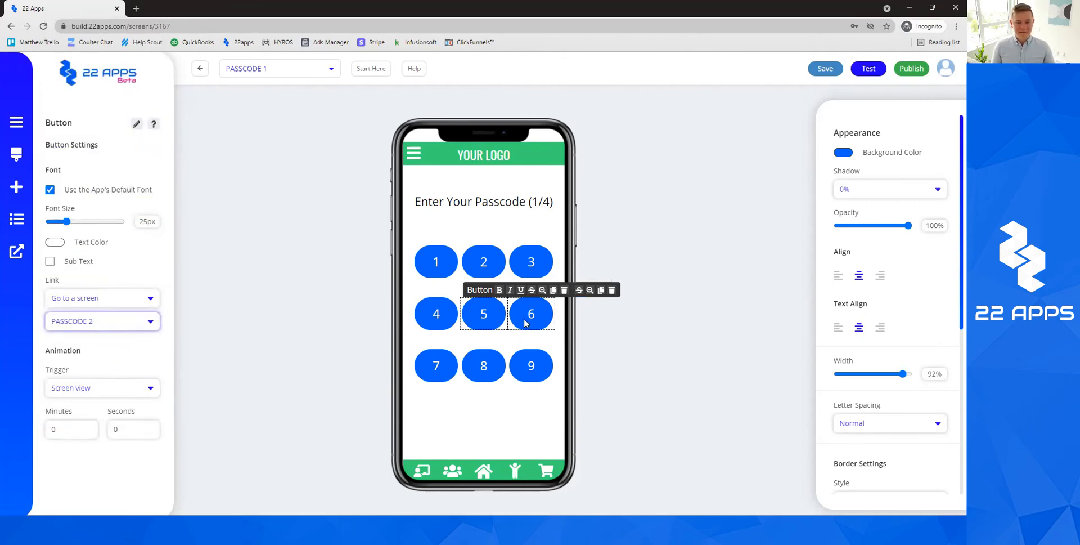
pyautogui.click(113, 298)
pyautogui.click(96, 332)
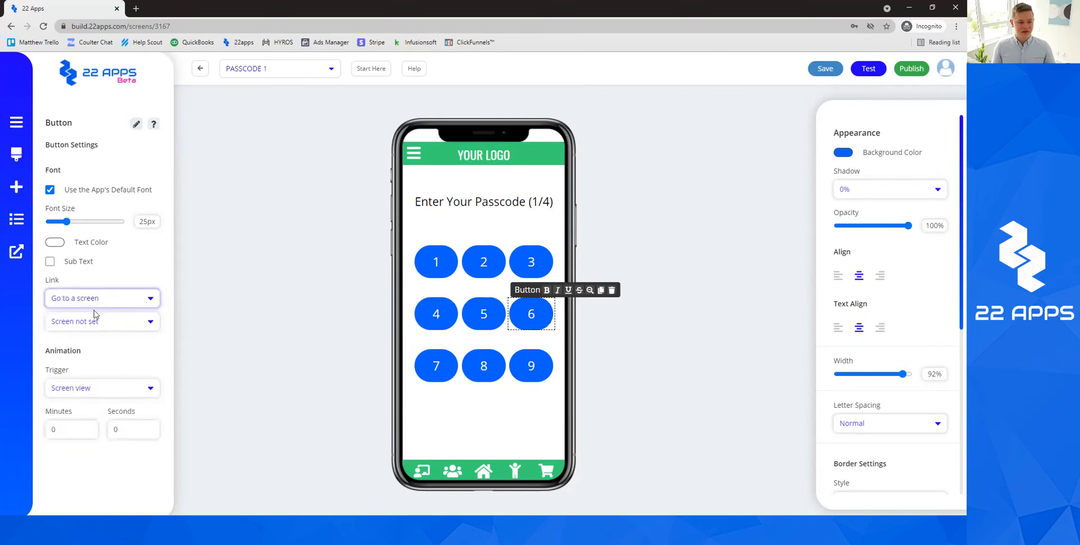
pyautogui.click(98, 321)
pyautogui.click(85, 256)
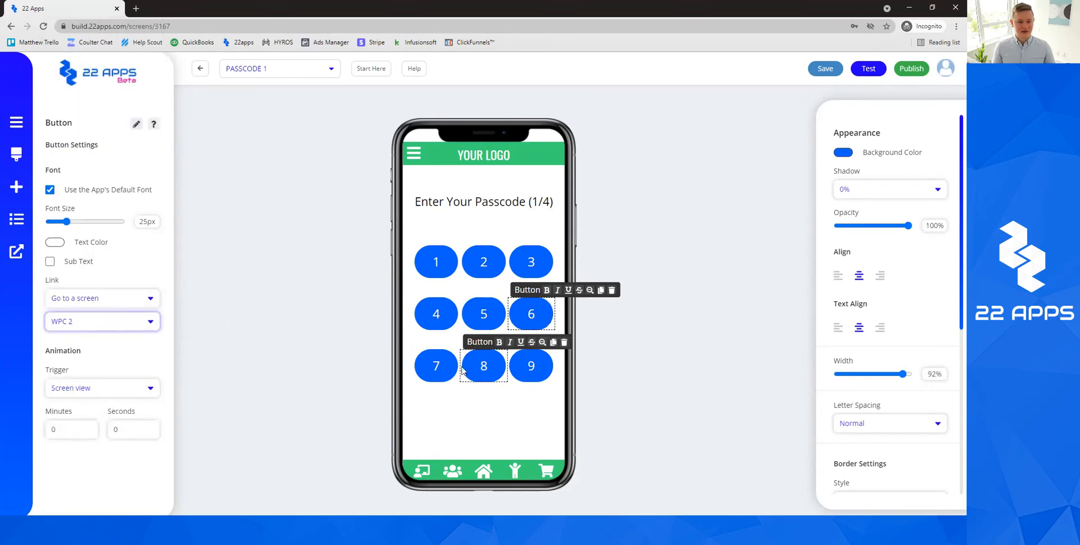
# Link keypad buttons 7, 8 and 9 to WPC 2 and save the screen.
pyautogui.click(436, 366)
pyautogui.click(113, 298)
pyautogui.click(94, 329)
pyautogui.click(99, 321)
pyautogui.click(84, 258)
pyautogui.click(484, 365)
pyautogui.click(140, 297)
pyautogui.click(94, 329)
pyautogui.click(98, 320)
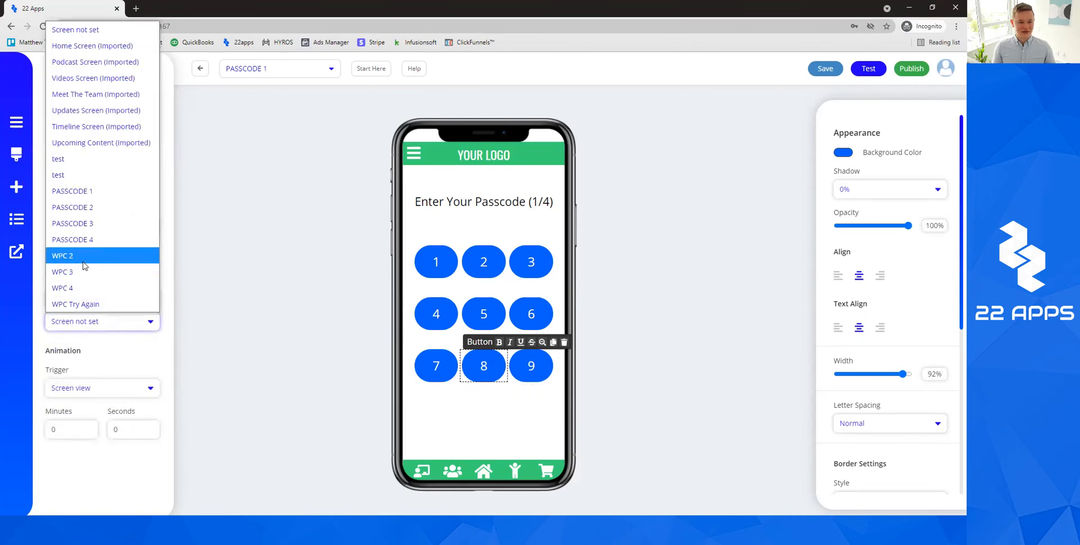
pyautogui.click(85, 256)
pyautogui.click(531, 365)
pyautogui.click(102, 298)
pyautogui.click(94, 332)
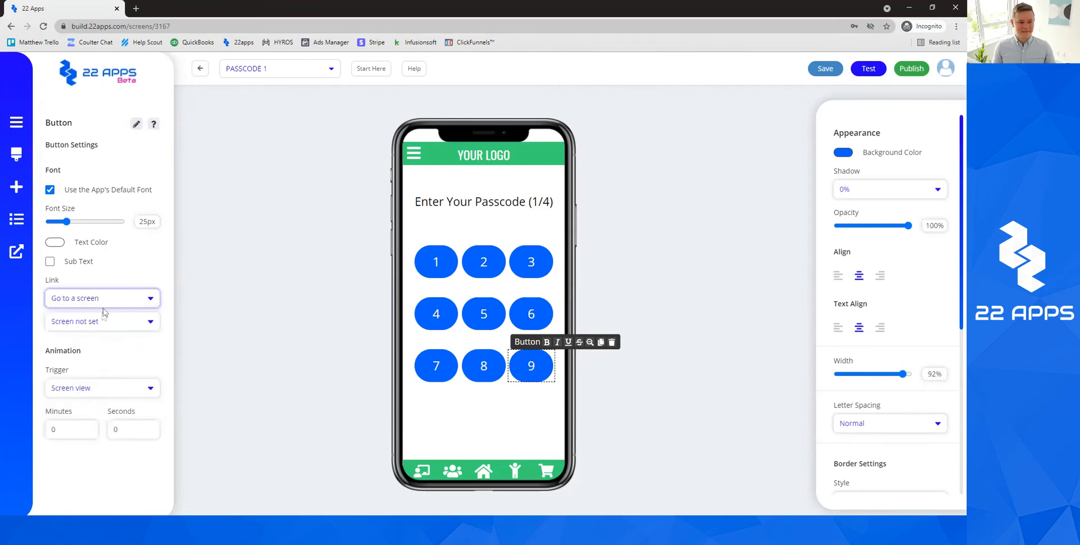
pyautogui.click(99, 321)
pyautogui.click(84, 256)
pyautogui.click(302, 322)
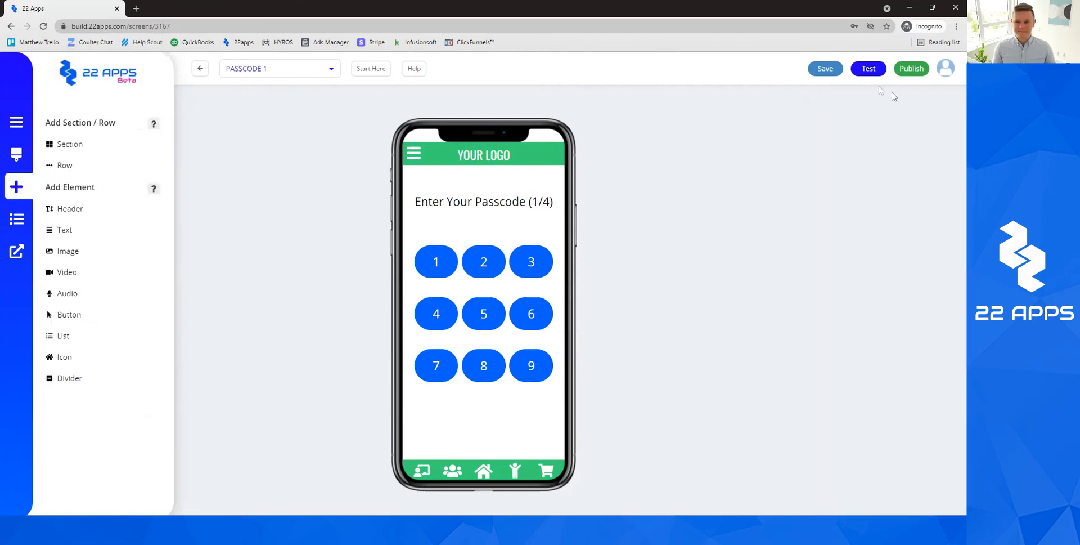
pyautogui.click(825, 68)
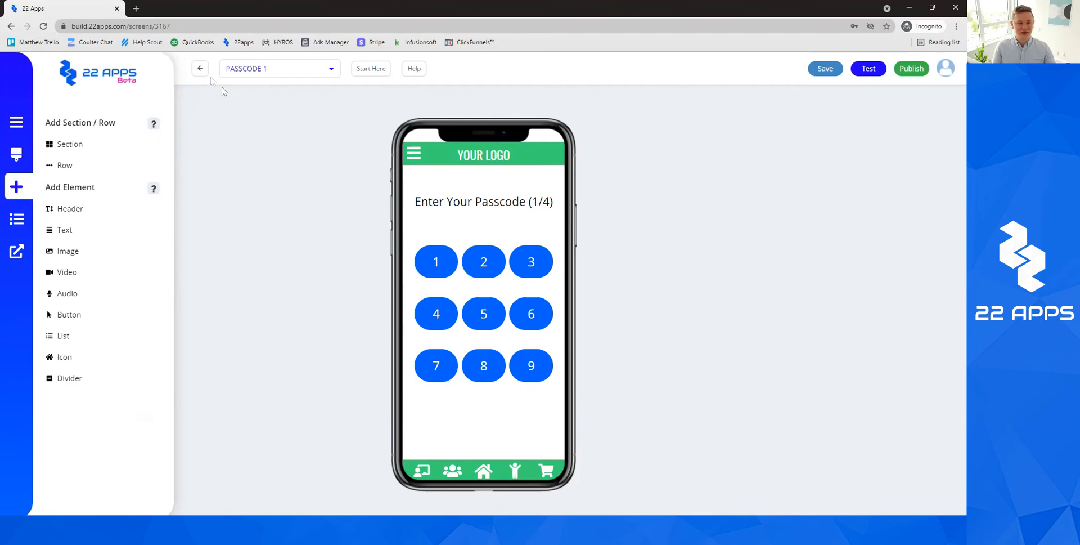
# Switch the editor to the PASSCODE 2 screen.
pyautogui.click(303, 68)
pyautogui.click(291, 247)
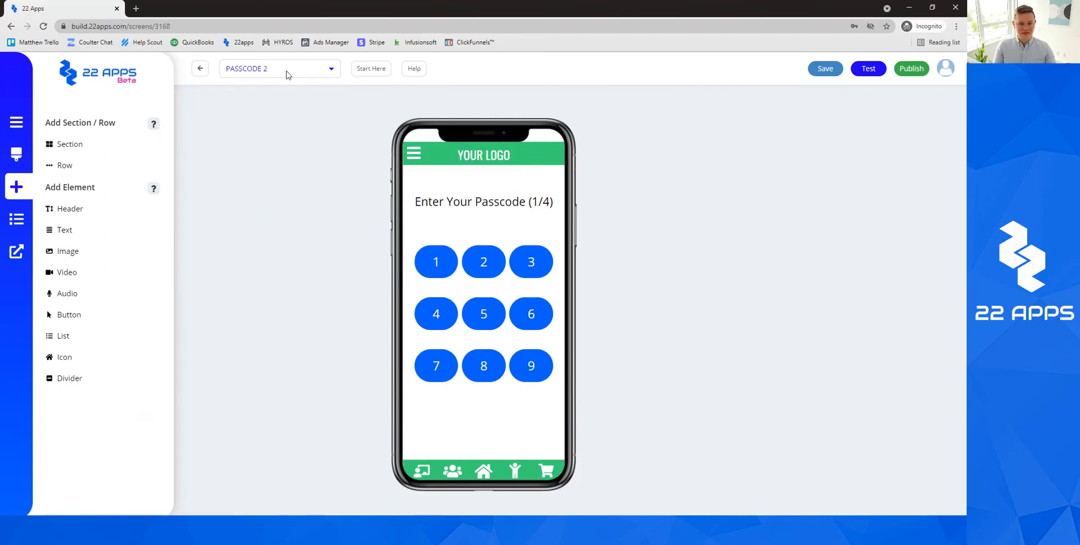
pyautogui.click(312, 69)
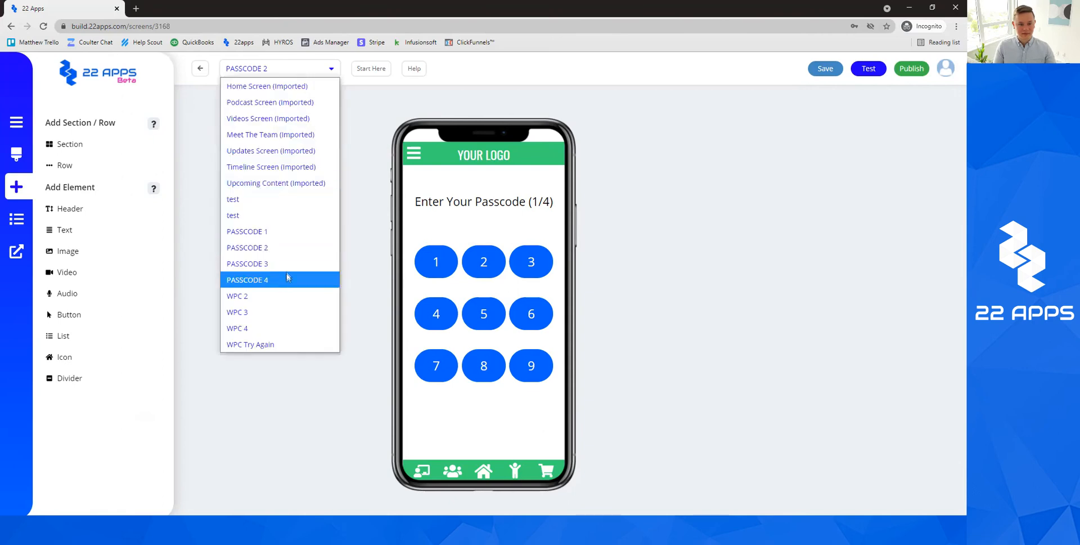
pyautogui.click(289, 246)
pyautogui.click(272, 71)
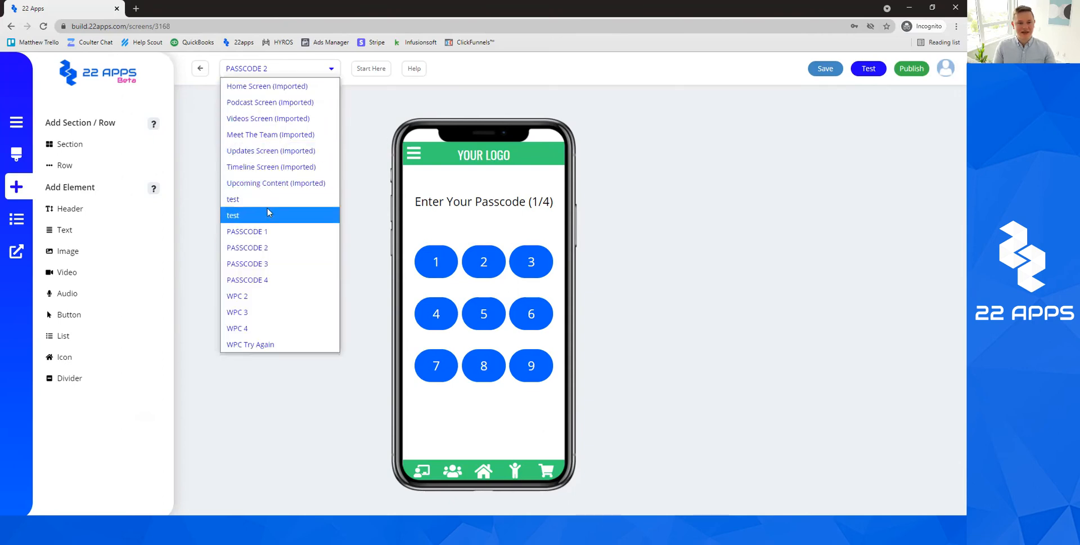
pyautogui.click(272, 231)
pyautogui.click(287, 73)
pyautogui.click(272, 249)
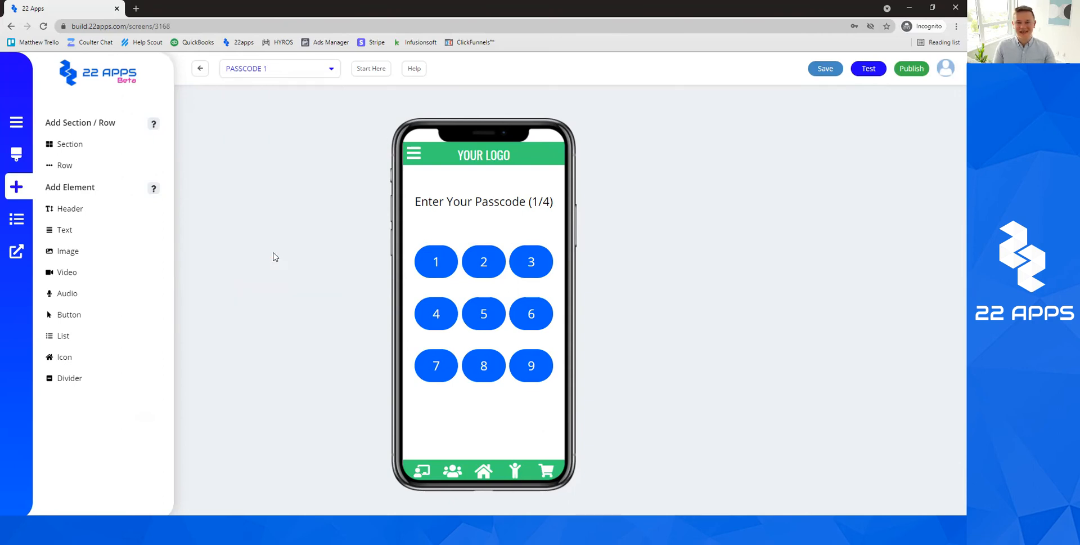
# Change the heading to 'Enter Your Passcode (2/4)' and save PASSCODE 2.
pyautogui.click(539, 201)
pyautogui.press('BackSpace')
pyautogui.write('2')
pyautogui.click(622, 200)
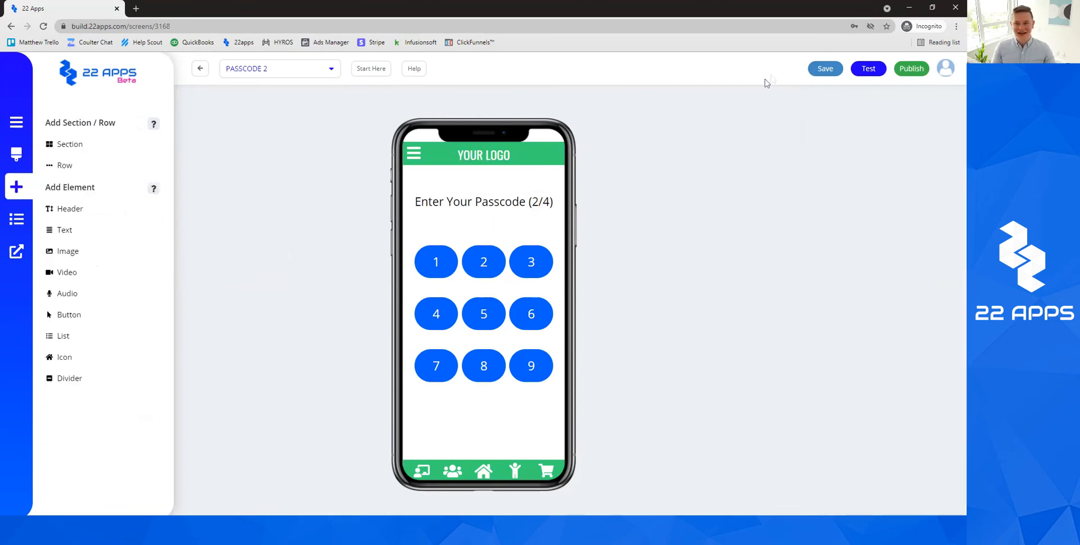
pyautogui.click(826, 68)
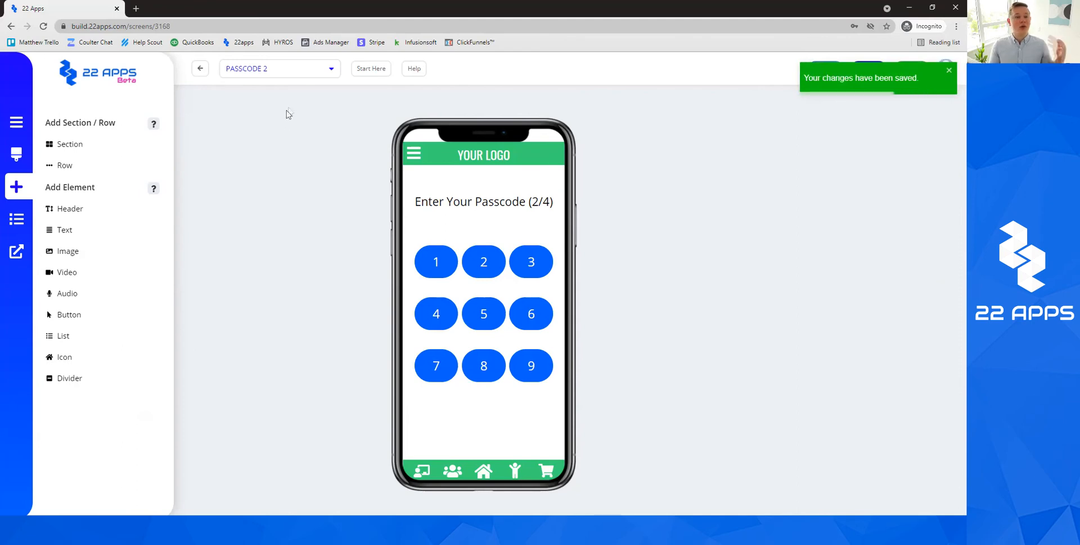
# Compare with PASSCODE 1, then return to PASSCODE 2 with keypad button 1 selected.
pyautogui.click(299, 68)
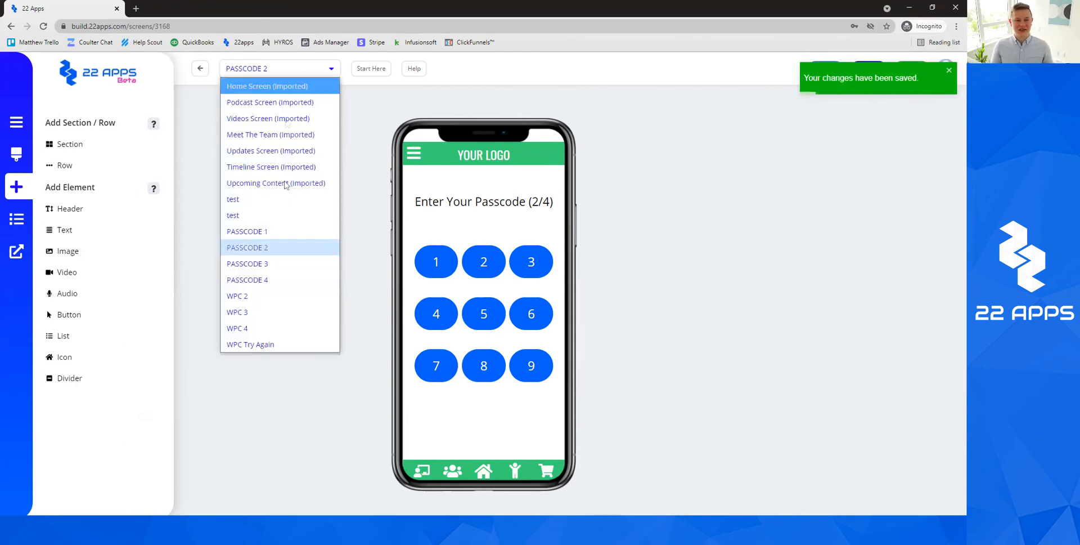
pyautogui.click(292, 231)
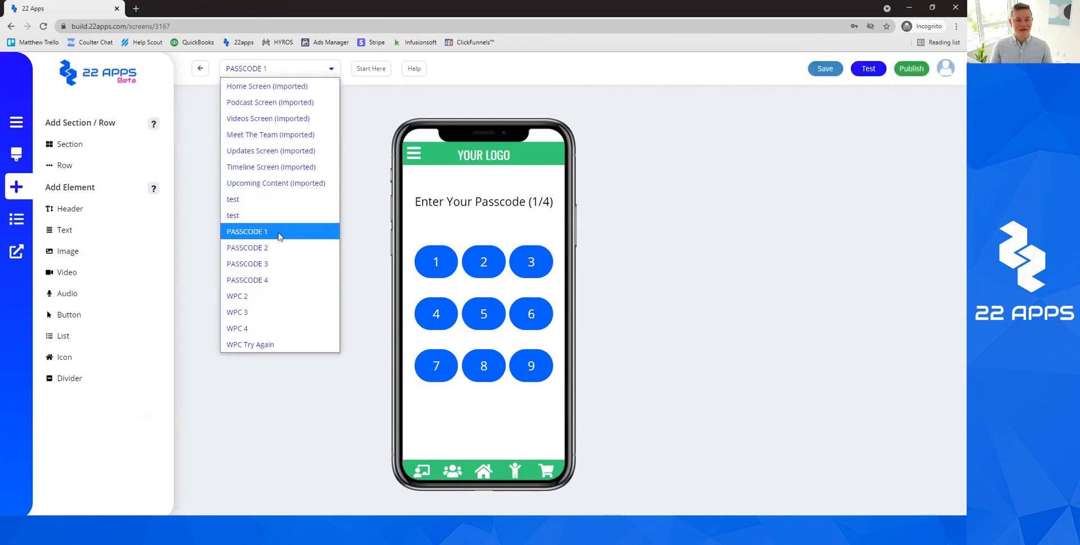
pyautogui.click(279, 245)
pyautogui.click(430, 254)
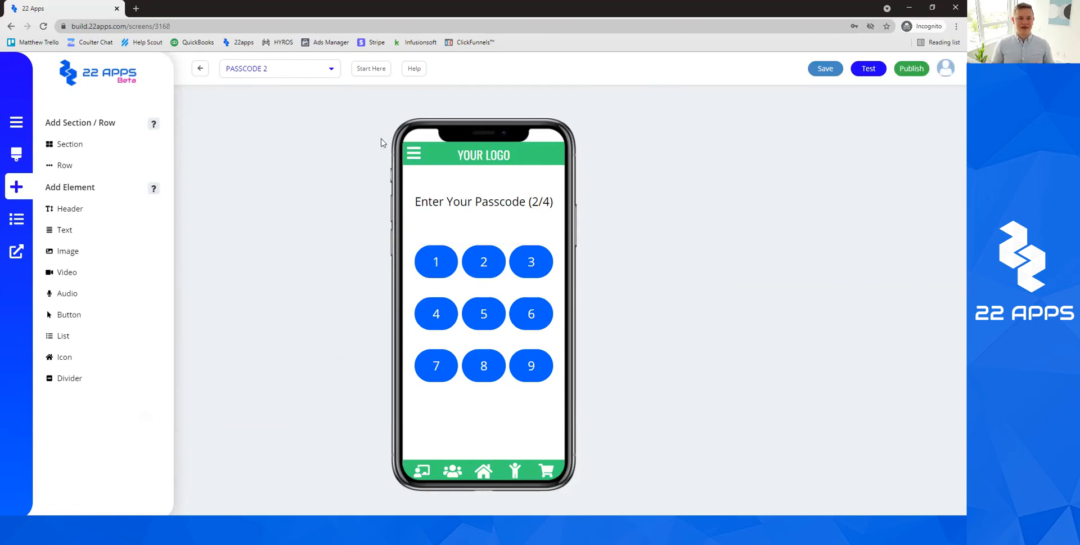
# Link keypad buttons 1, 2 and 3 to the WPC 3 screen.
pyautogui.click(435, 261)
pyautogui.click(101, 298)
pyautogui.click(64, 329)
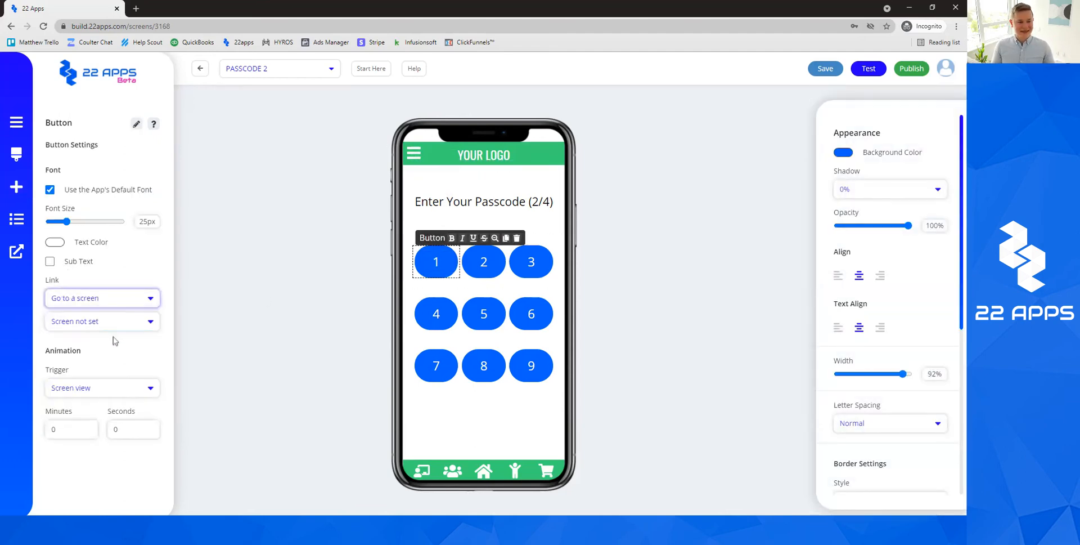
pyautogui.click(101, 320)
pyautogui.click(101, 279)
pyautogui.click(484, 262)
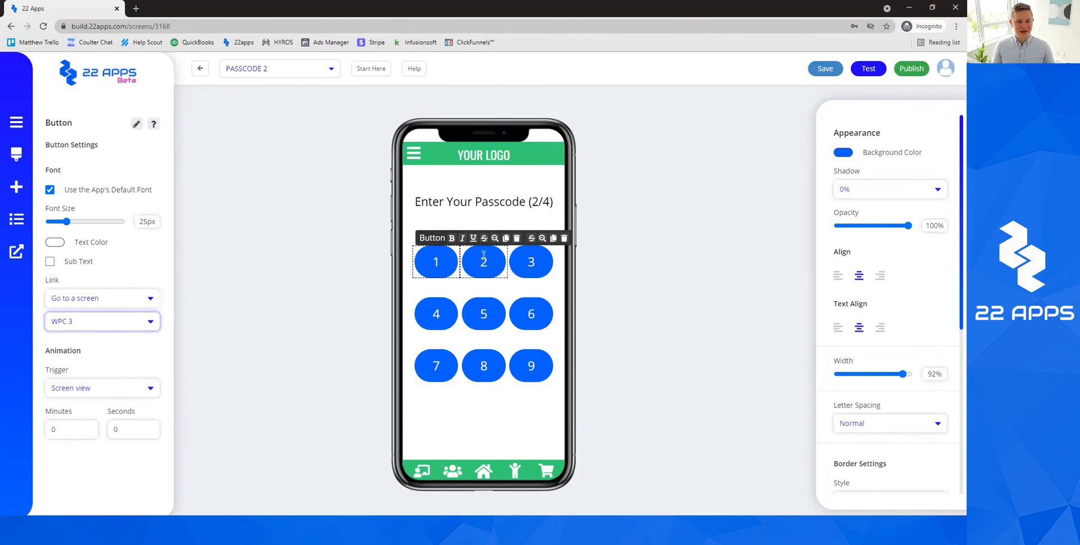
pyautogui.click(100, 298)
pyautogui.click(94, 332)
pyautogui.click(102, 318)
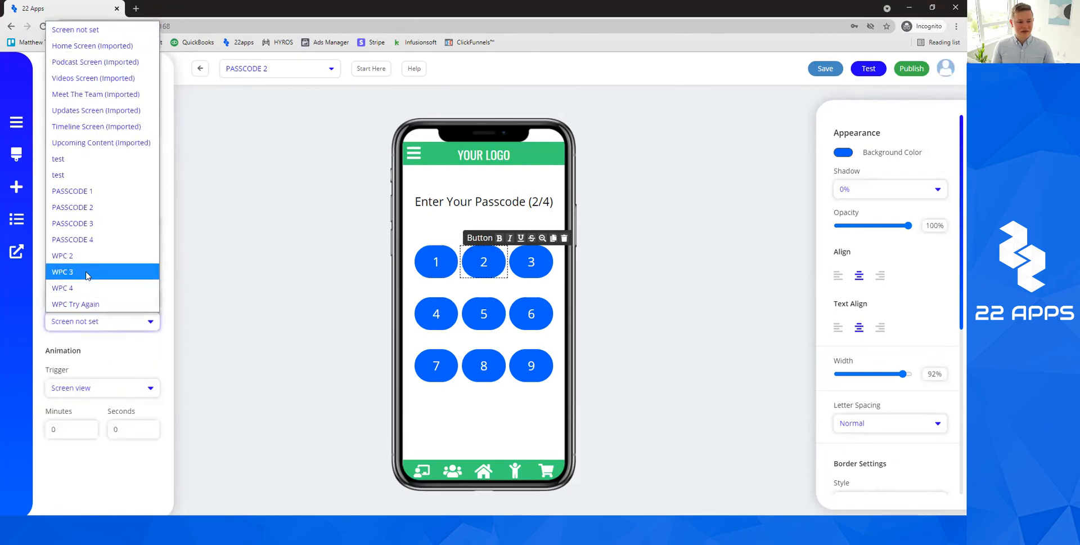
pyautogui.click(89, 274)
pyautogui.click(515, 273)
pyautogui.click(101, 298)
pyautogui.click(96, 328)
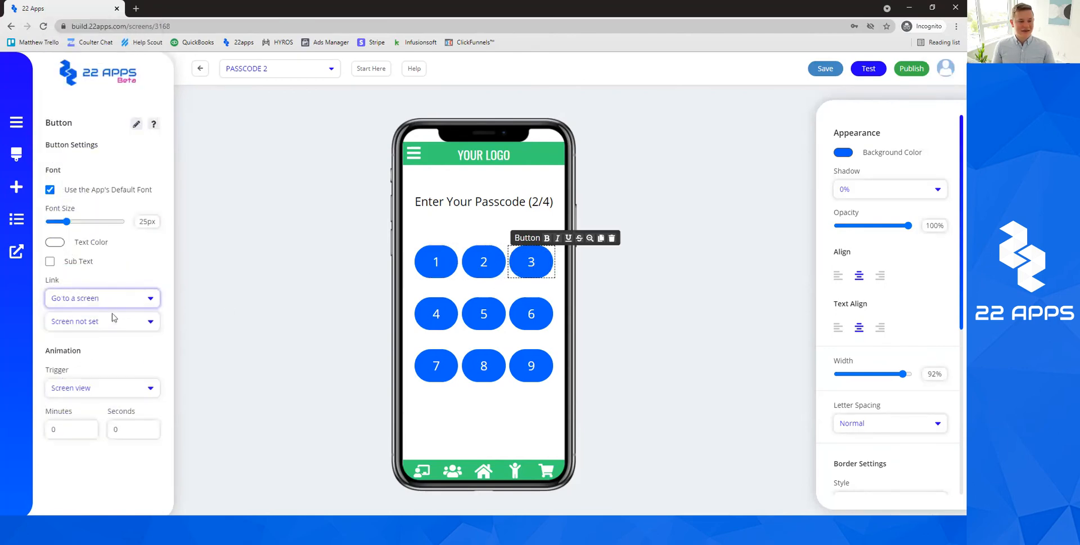
pyautogui.click(102, 321)
pyautogui.click(100, 272)
# Link buttons 4 and 5 to WPC 3 and button 6 to PASSCODE 3.
pyautogui.click(436, 313)
pyautogui.click(102, 297)
pyautogui.click(124, 328)
pyautogui.click(125, 327)
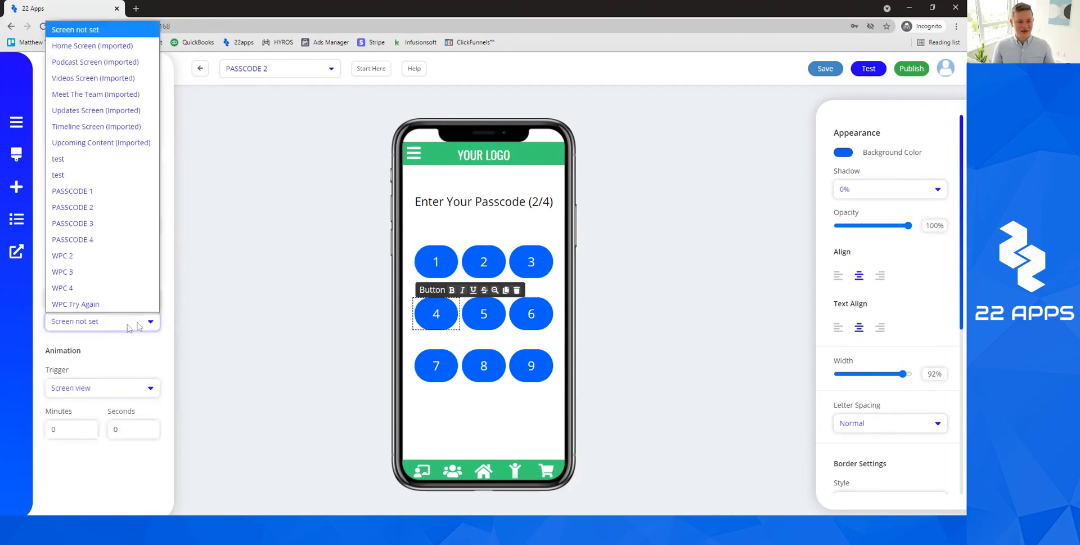
pyautogui.click(105, 283)
pyautogui.click(503, 322)
pyautogui.click(92, 297)
pyautogui.click(102, 328)
pyautogui.click(105, 320)
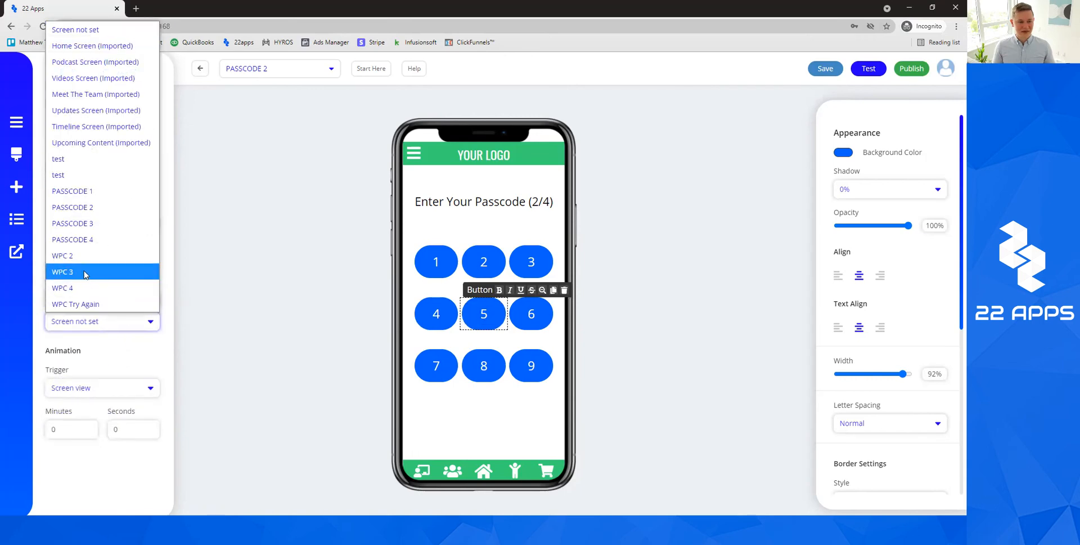
pyautogui.click(84, 274)
pyautogui.click(531, 314)
pyautogui.click(101, 298)
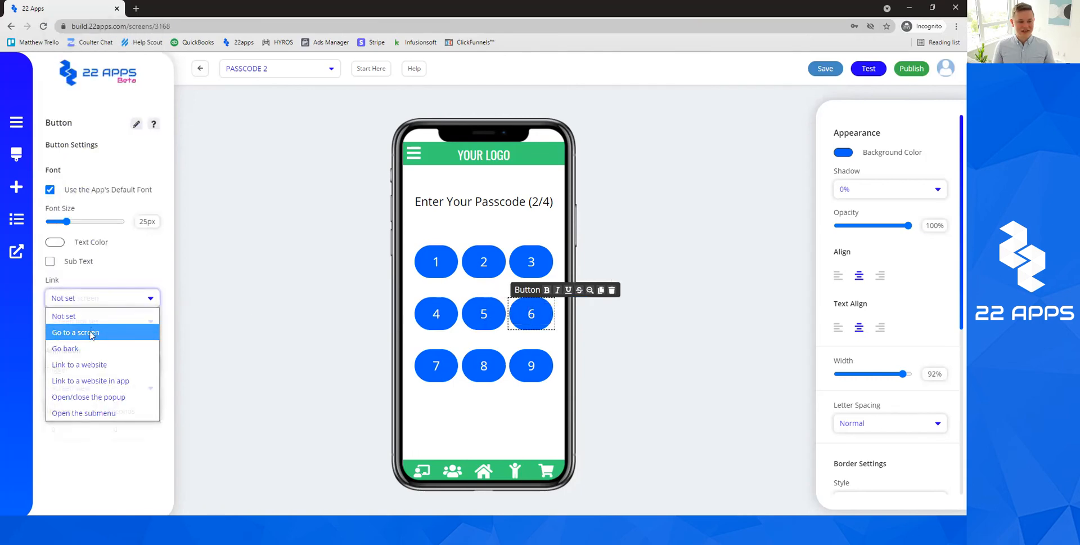
pyautogui.click(90, 332)
pyautogui.click(102, 321)
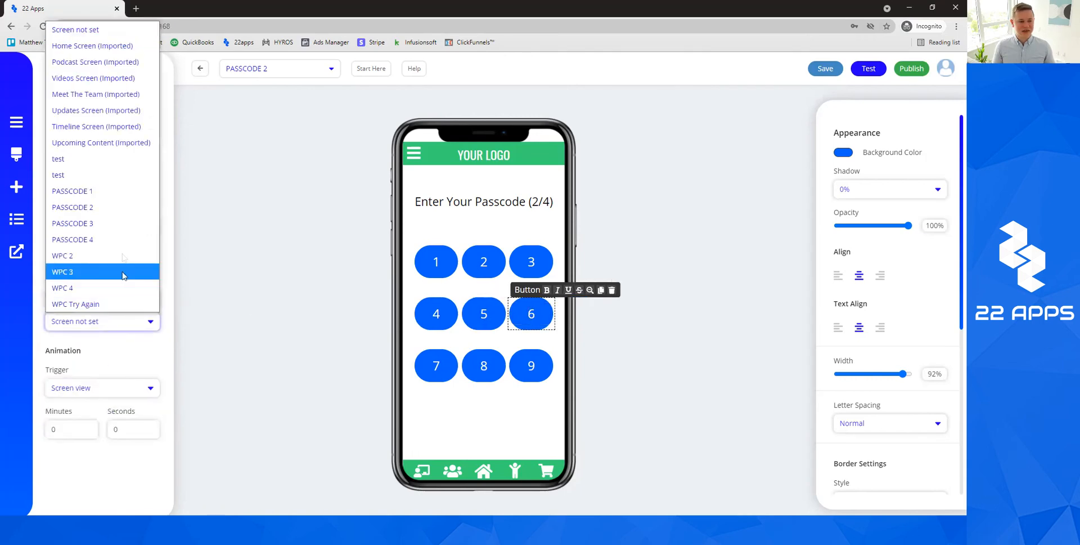
pyautogui.click(84, 223)
# Link keypad buttons 7, 8 and 9 to the WPC 3 screen.
pyautogui.click(436, 365)
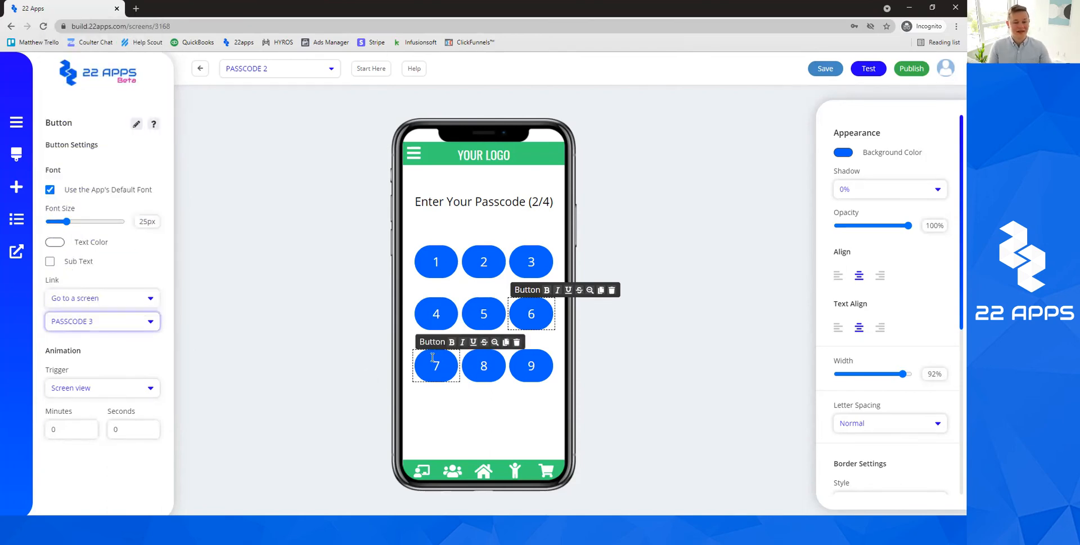
pyautogui.click(107, 298)
pyautogui.click(90, 332)
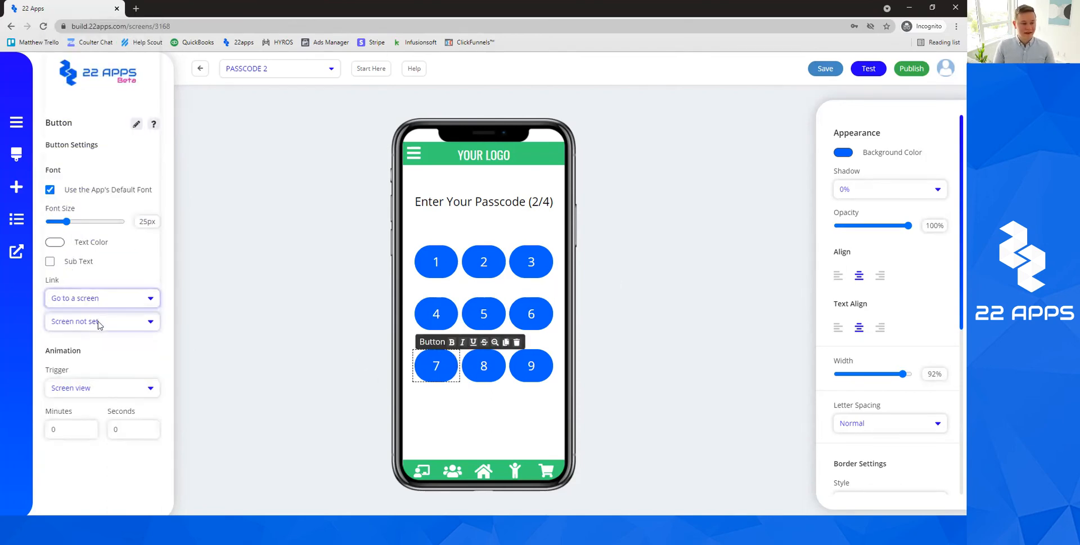
pyautogui.click(102, 320)
pyautogui.click(82, 272)
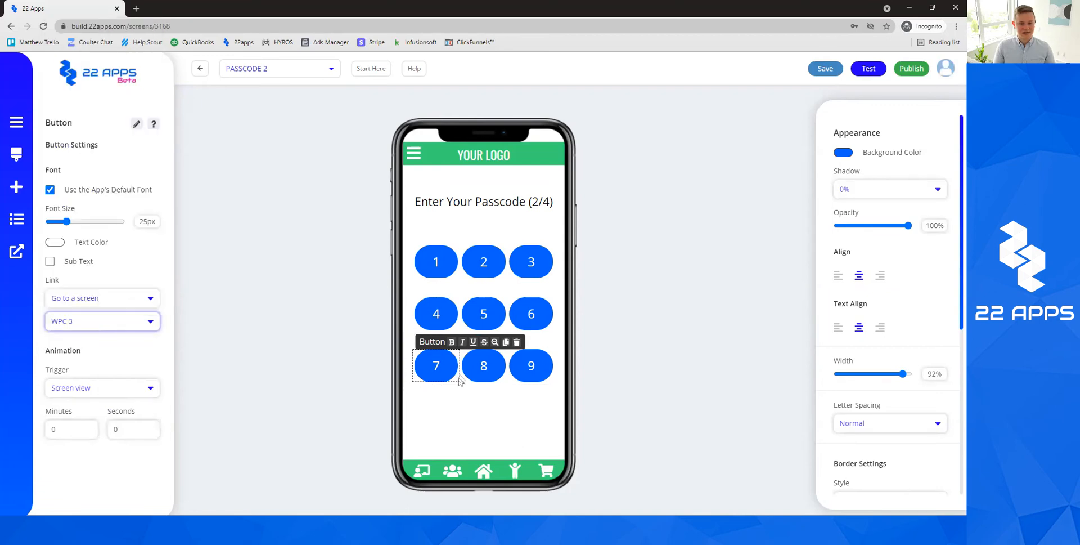
pyautogui.click(484, 365)
pyautogui.click(107, 298)
pyautogui.click(92, 332)
pyautogui.click(101, 323)
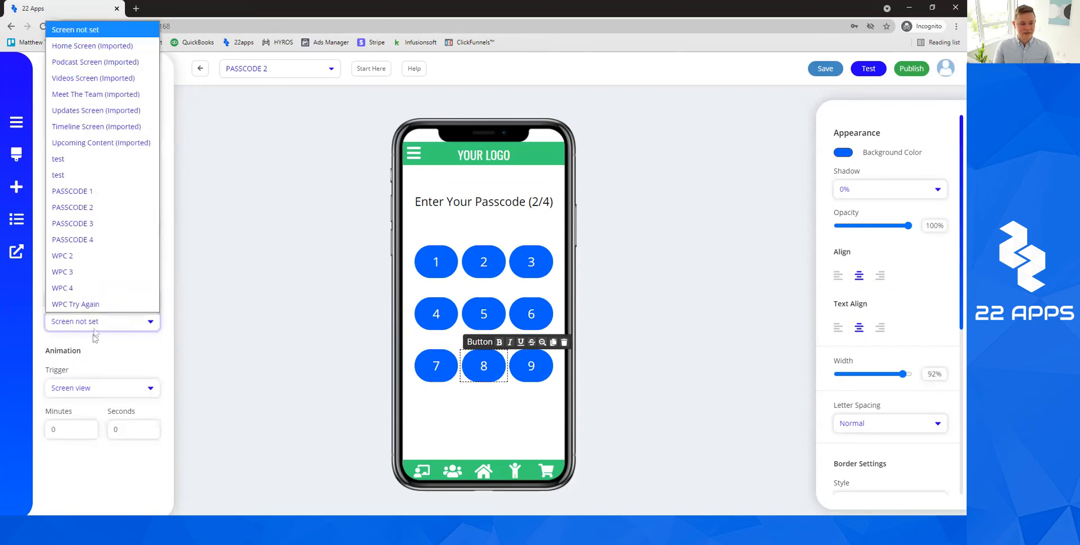
pyautogui.click(83, 273)
pyautogui.click(518, 359)
pyautogui.click(101, 298)
pyautogui.click(91, 332)
pyautogui.click(102, 321)
pyautogui.click(93, 273)
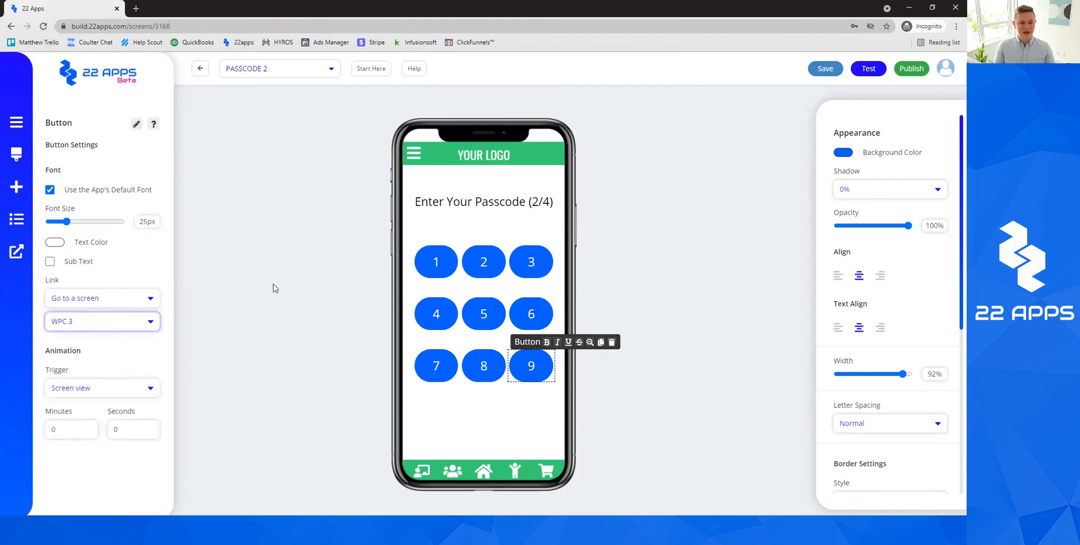
pyautogui.click(920, 93)
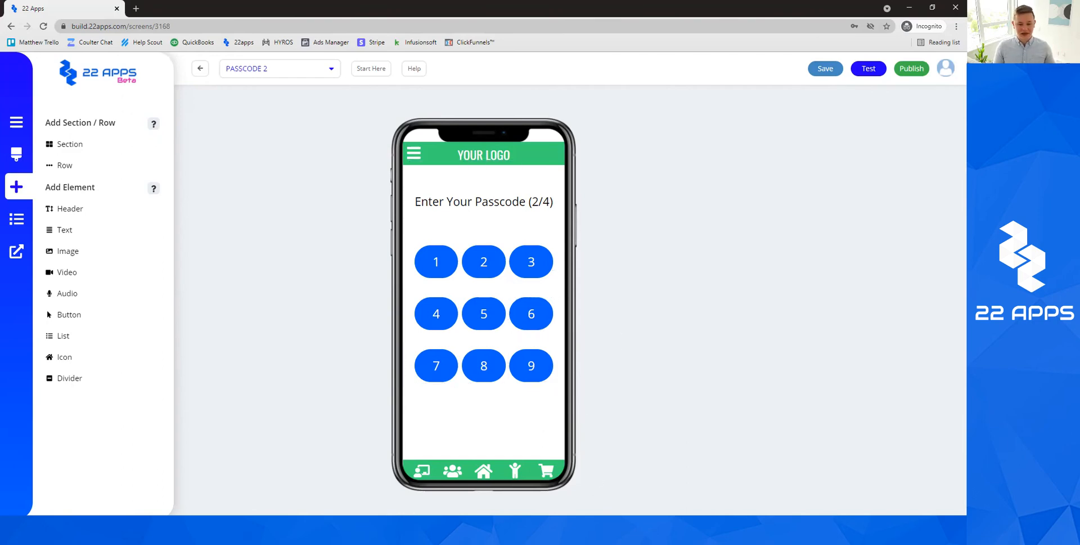
# Save the keypad link changes on PASSCODE 2.
pyautogui.click(600, 529)
pyautogui.click(743, 3)
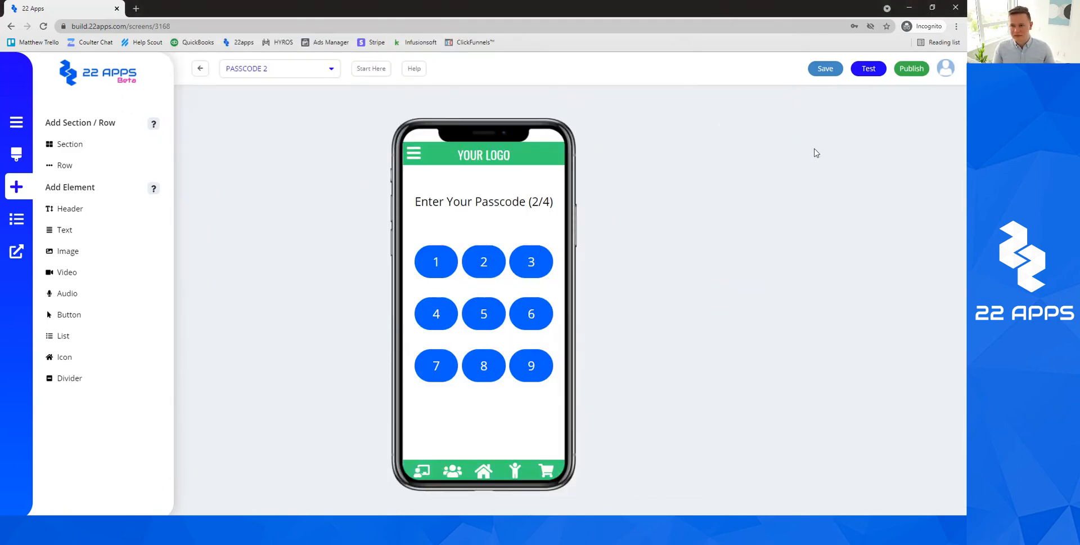
pyautogui.doubleClick(839, 69)
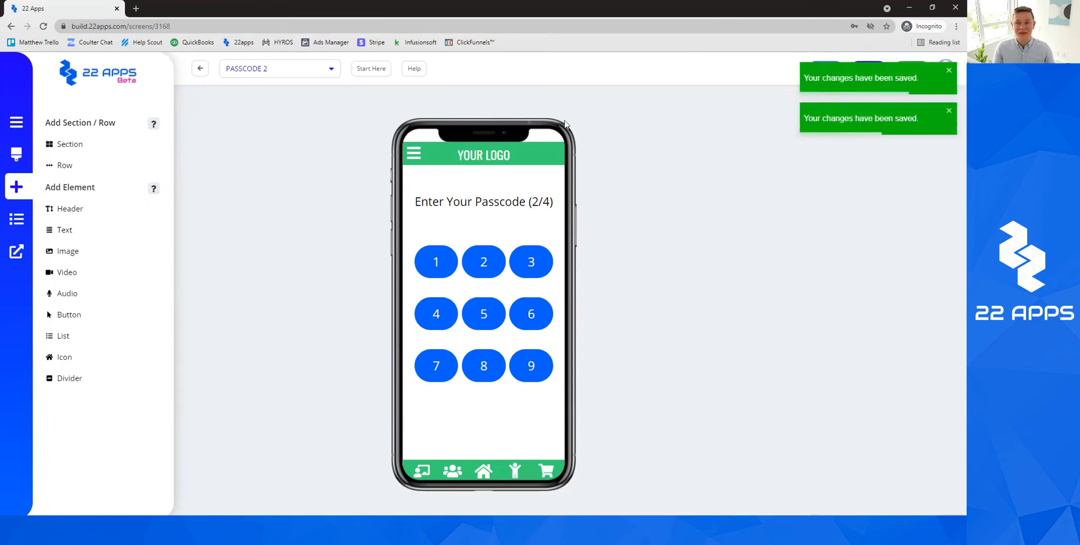
# Open PASSCODE 3 and change its heading to 'Enter Your Passcode (3/4)'.
pyautogui.click(302, 68)
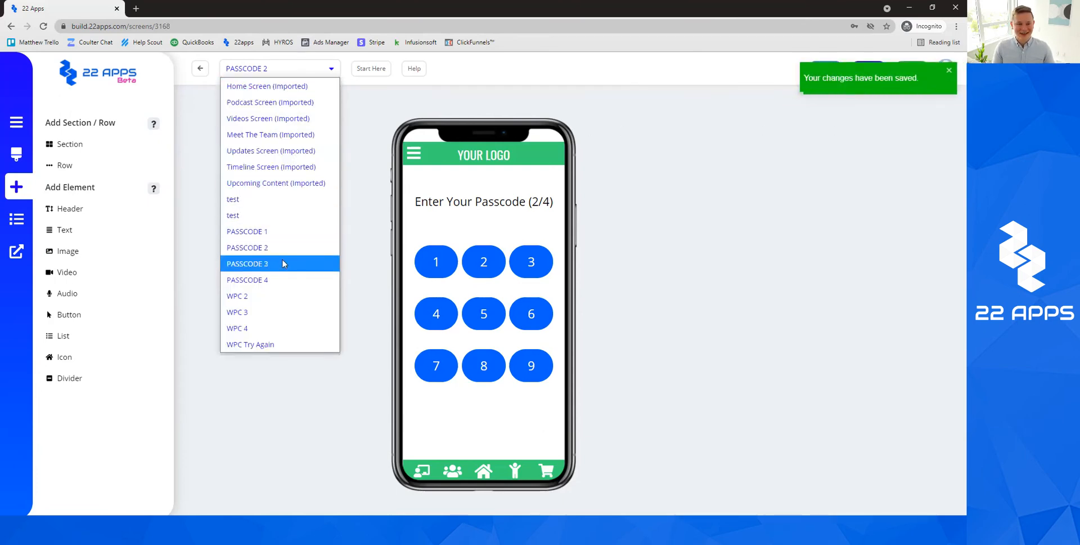
pyautogui.click(283, 264)
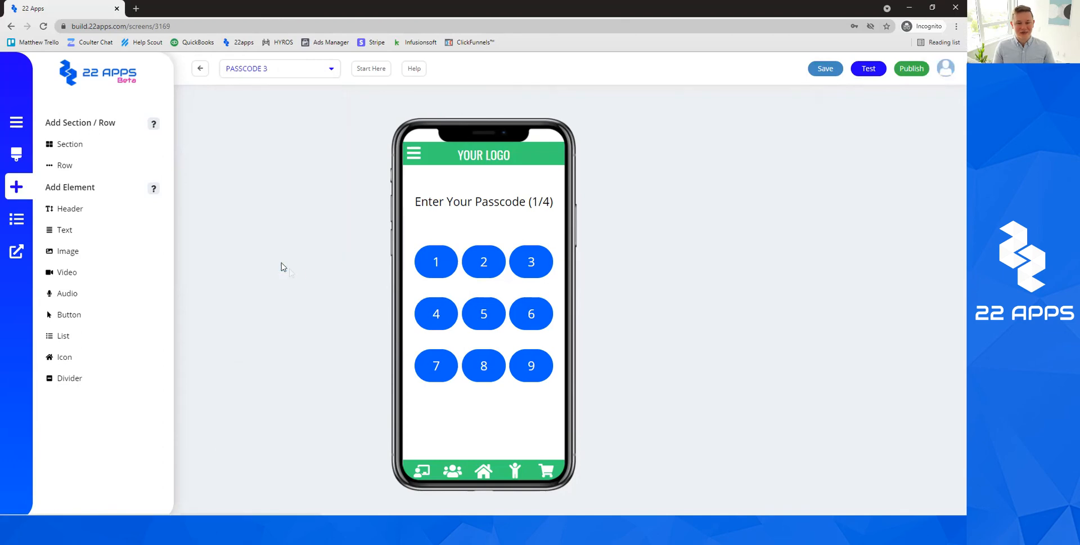
pyautogui.click(543, 201)
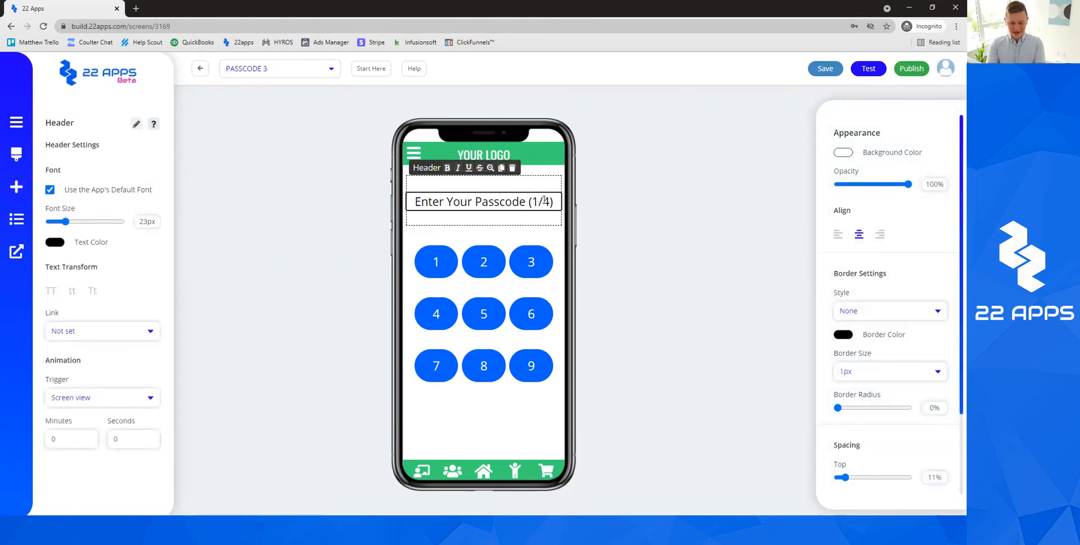
pyautogui.click(704, 156)
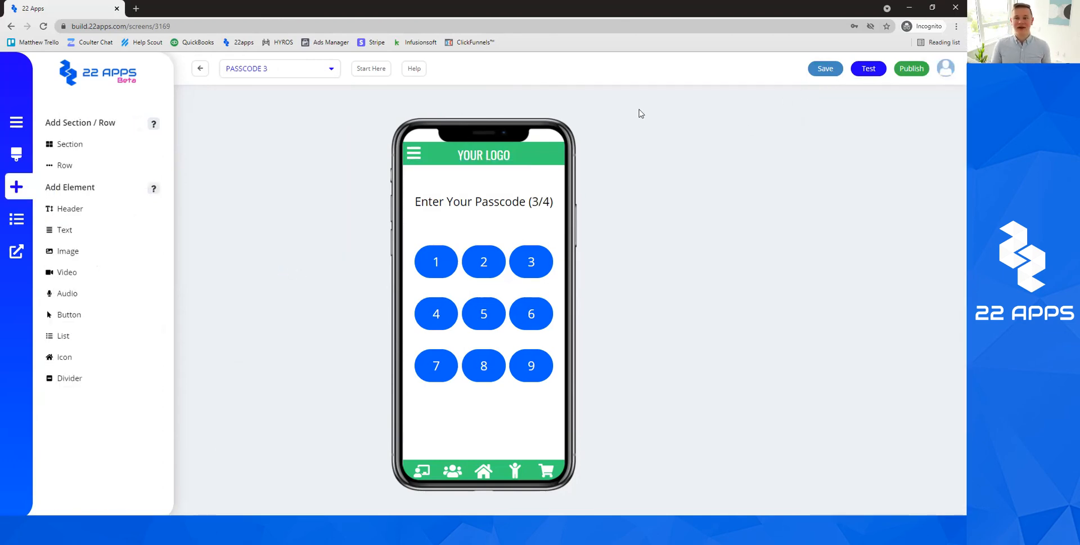
# Link PASSCODE 3 keypad buttons 1 and 2 to the WPC 4 screen.
pyautogui.click(434, 261)
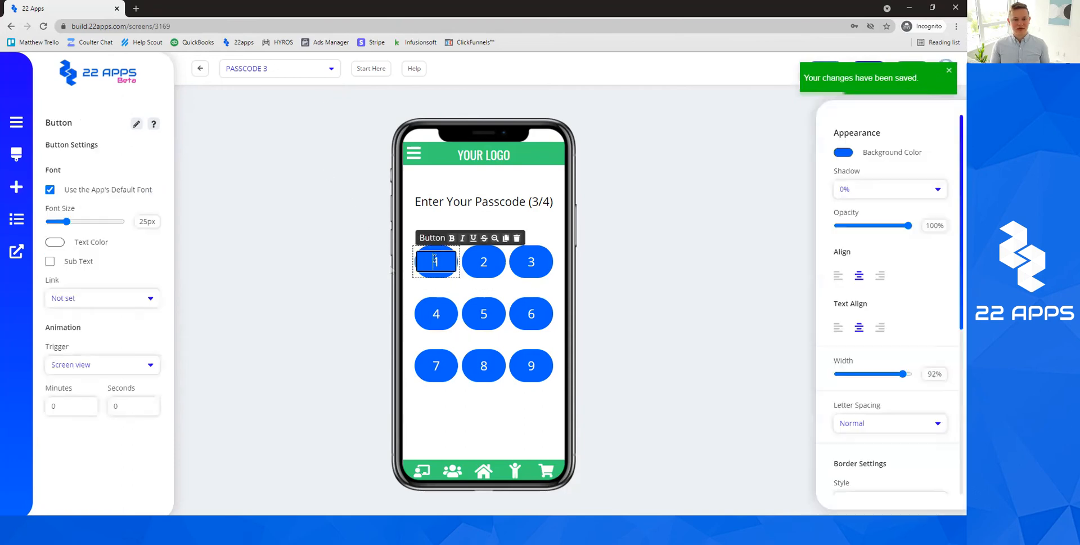
pyautogui.click(101, 298)
pyautogui.click(100, 328)
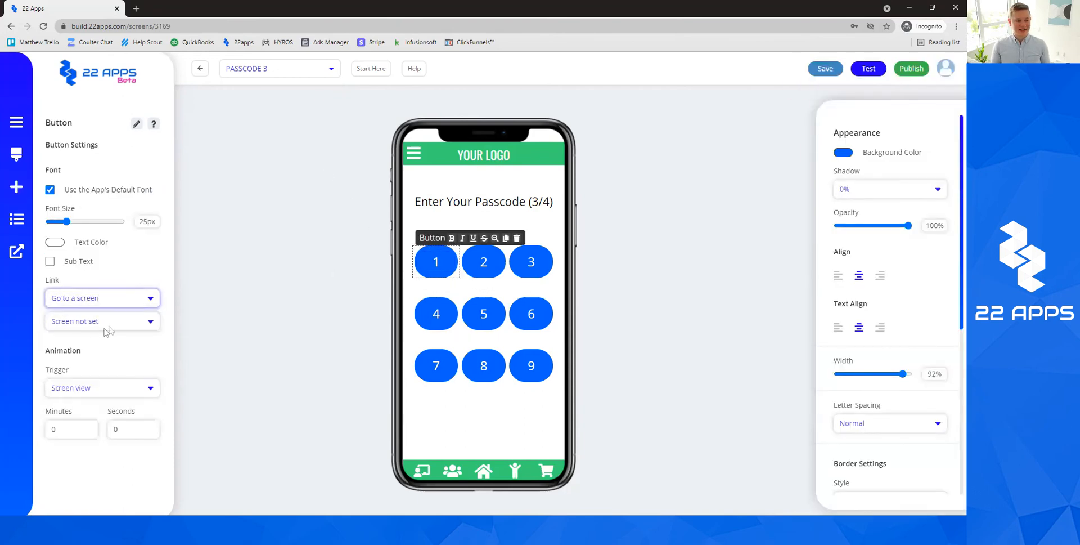
pyautogui.click(102, 322)
pyautogui.click(110, 289)
pyautogui.click(485, 263)
pyautogui.click(129, 300)
pyautogui.click(109, 331)
pyautogui.click(102, 322)
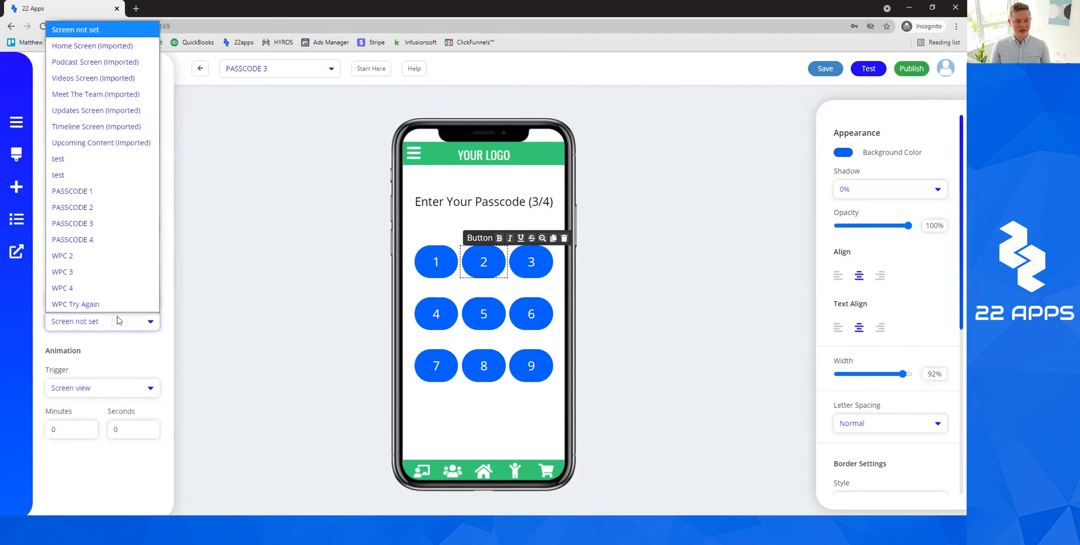
pyautogui.click(104, 288)
# Link button 3 to PASSCODE 4 and button 4 to WPC 4.
pyautogui.click(531, 262)
pyautogui.click(101, 297)
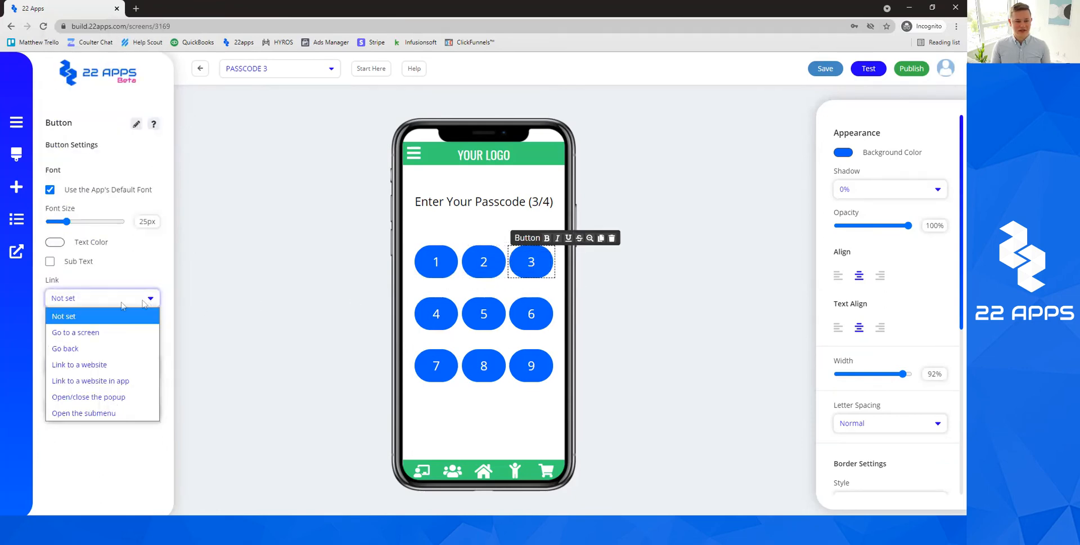
pyautogui.click(75, 331)
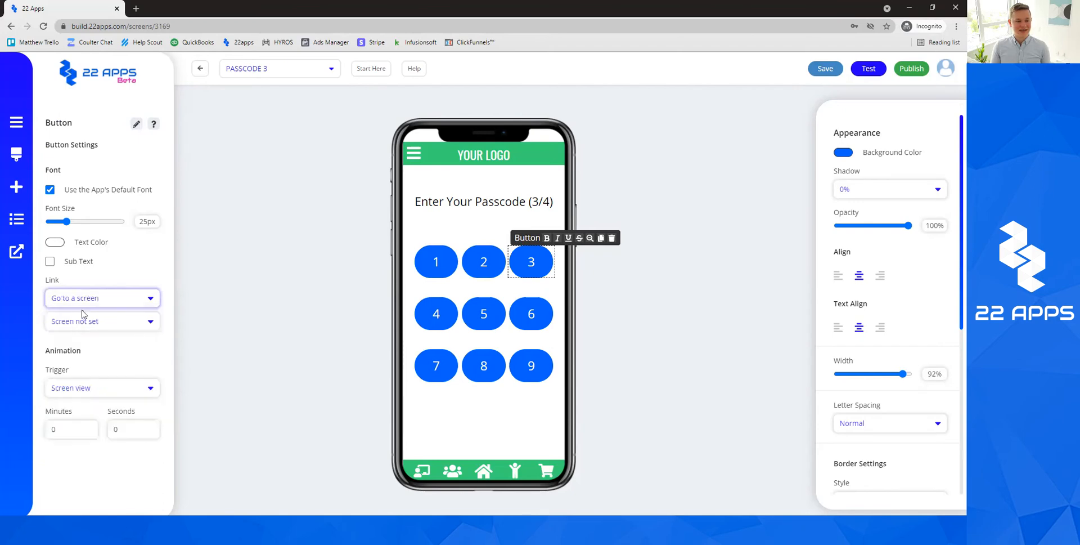
pyautogui.click(93, 322)
pyautogui.click(101, 239)
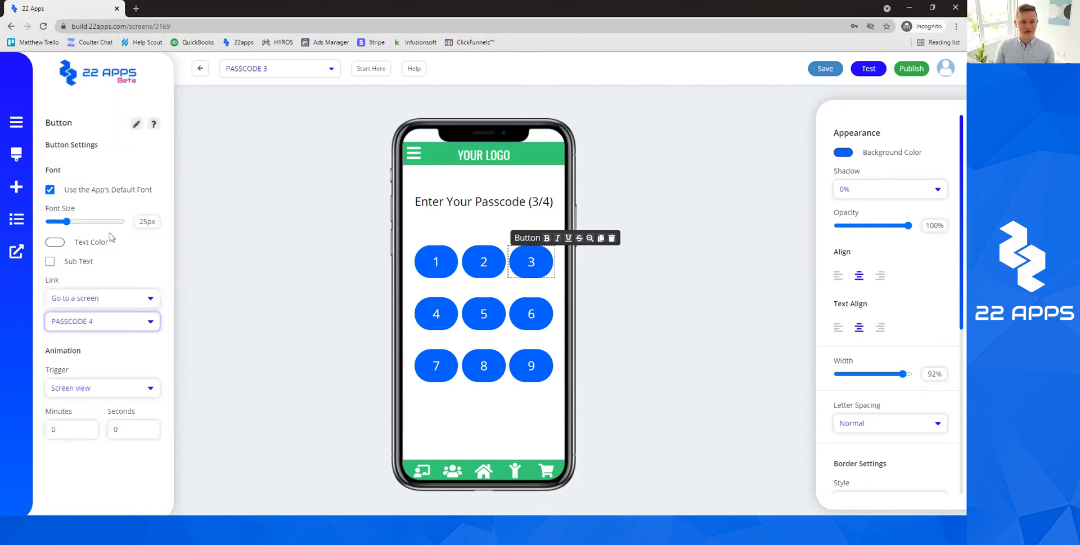
pyautogui.click(436, 314)
pyautogui.click(101, 298)
pyautogui.click(93, 331)
pyautogui.click(98, 321)
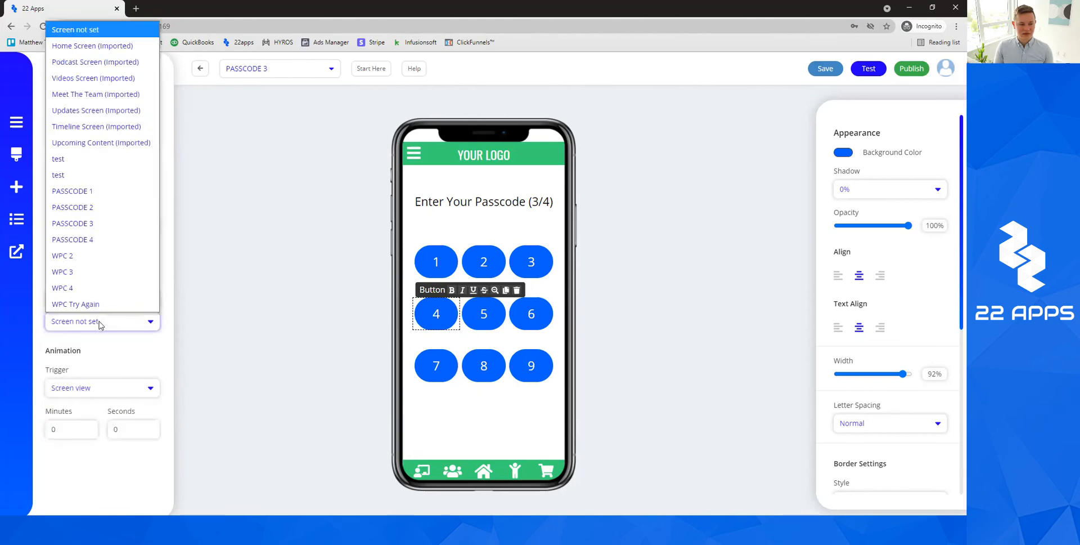
pyautogui.click(87, 288)
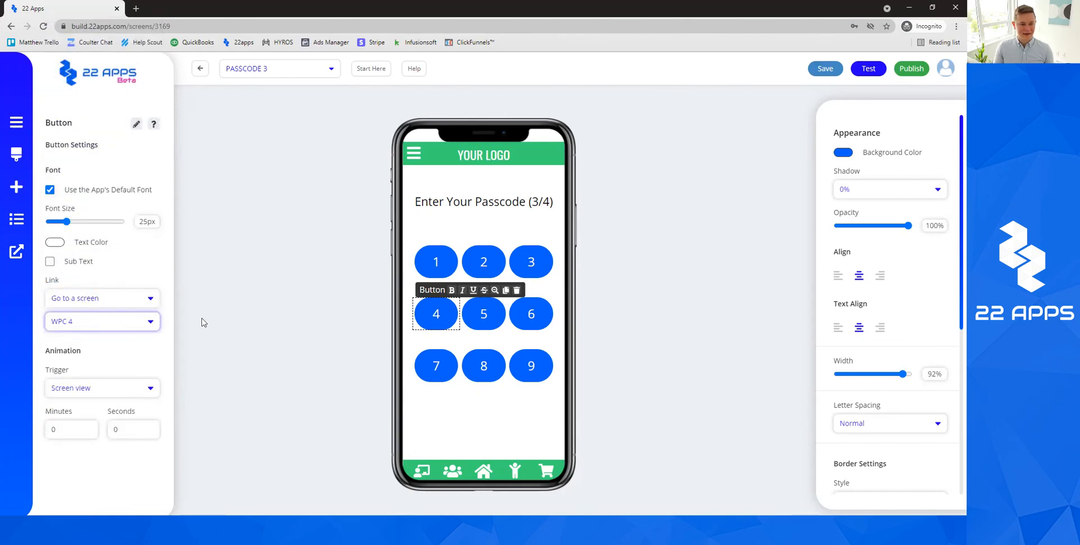
# Check button 2's link, then link button 5 to WPC Try Again and button 6 to WPC 4.
pyautogui.click(484, 262)
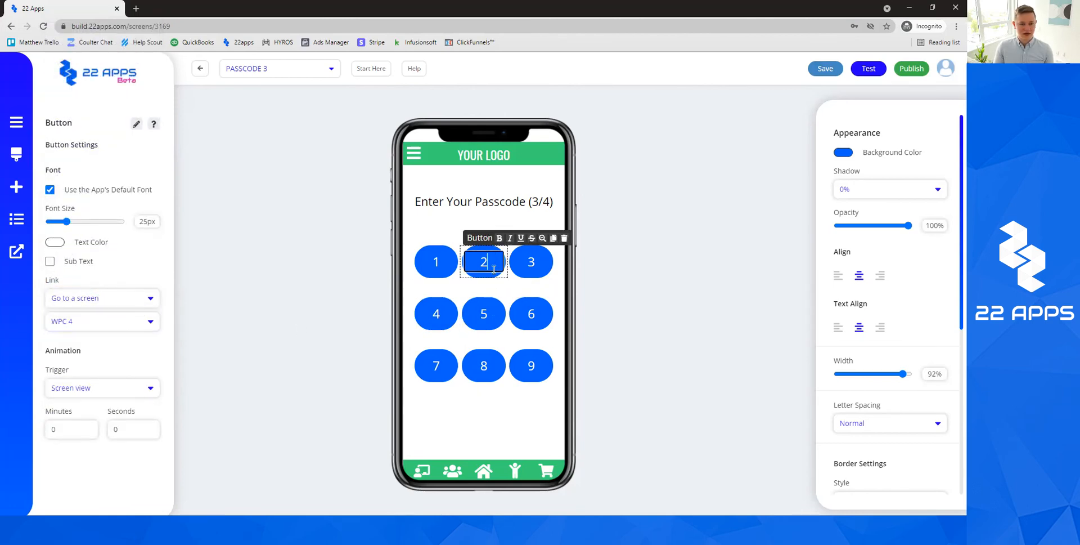
pyautogui.click(496, 308)
pyautogui.click(98, 298)
pyautogui.click(84, 346)
pyautogui.click(99, 321)
pyautogui.click(93, 303)
pyautogui.click(531, 314)
pyautogui.click(98, 298)
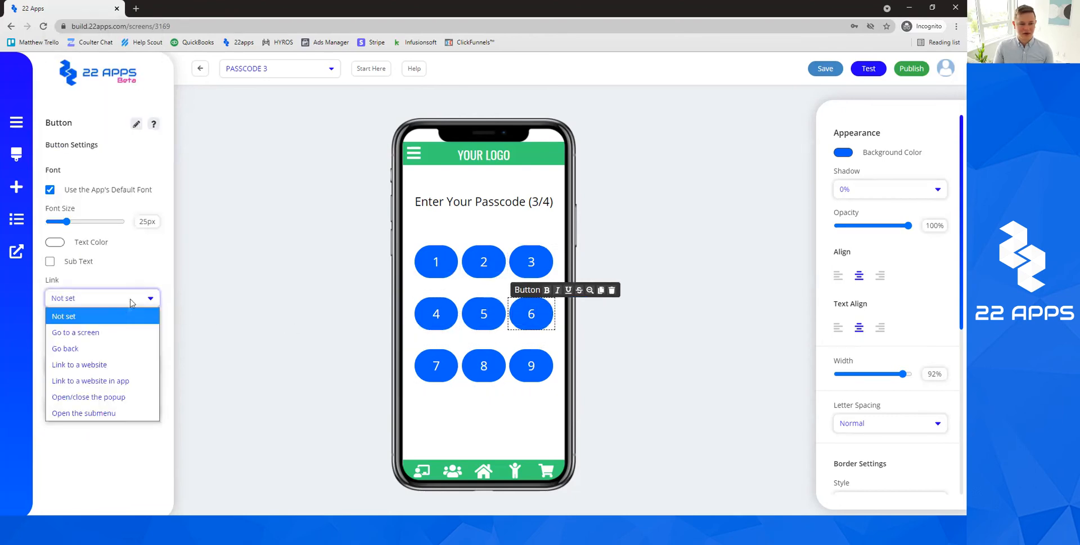
pyautogui.click(127, 332)
pyautogui.click(115, 322)
pyautogui.click(92, 282)
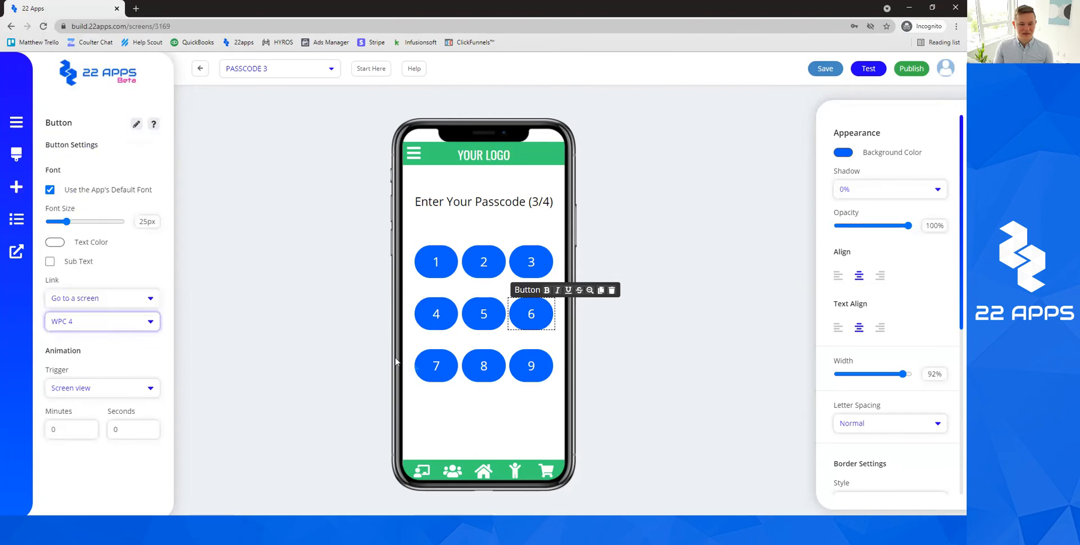
# Link keypad button 7 to the WPC 4 screen.
pyautogui.click(436, 365)
pyautogui.click(98, 297)
pyautogui.click(84, 331)
pyautogui.click(476, 363)
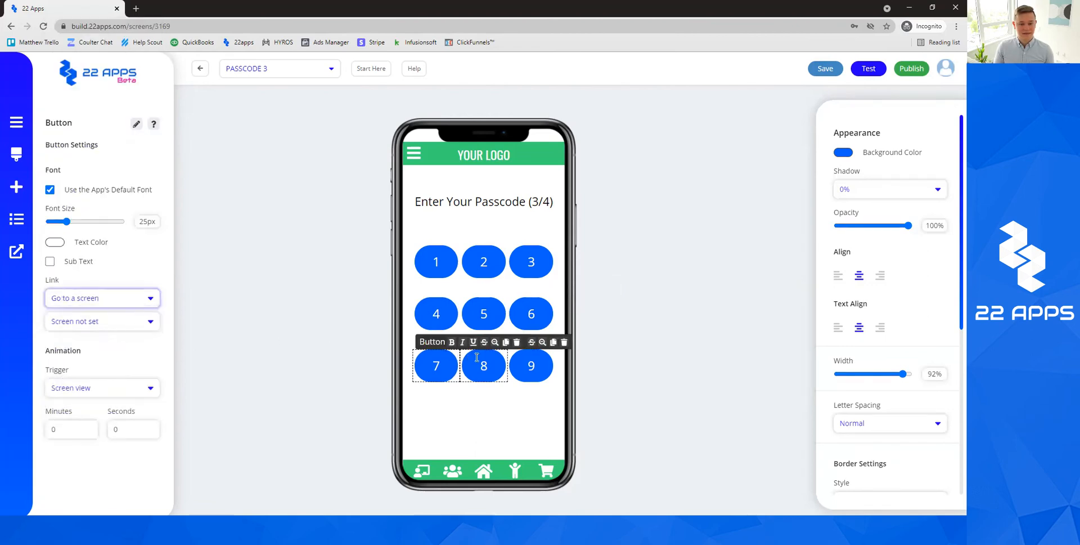
pyautogui.click(436, 365)
pyautogui.click(142, 305)
pyautogui.click(106, 332)
pyautogui.click(107, 332)
pyautogui.click(98, 285)
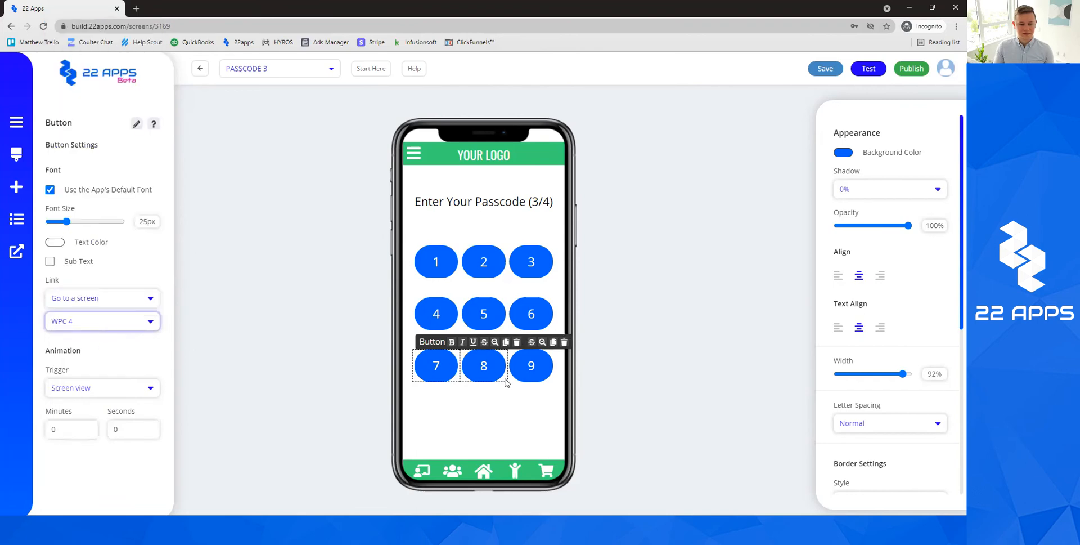
# Link keypad buttons 8 and 9 to the WPC 4 screen.
pyautogui.click(484, 366)
pyautogui.click(101, 298)
pyautogui.click(84, 330)
pyautogui.click(102, 321)
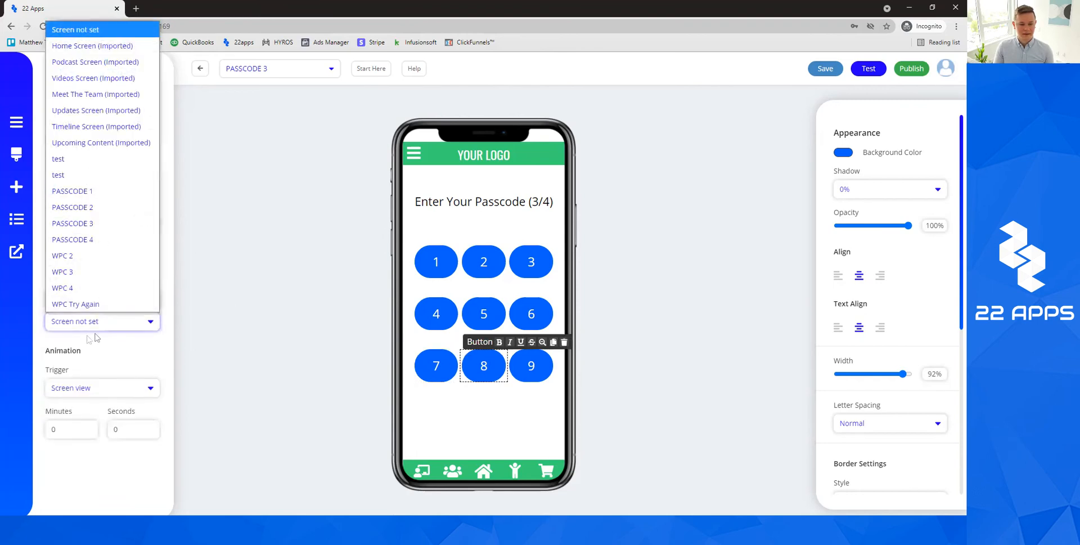
pyautogui.click(76, 288)
pyautogui.click(531, 365)
pyautogui.click(94, 298)
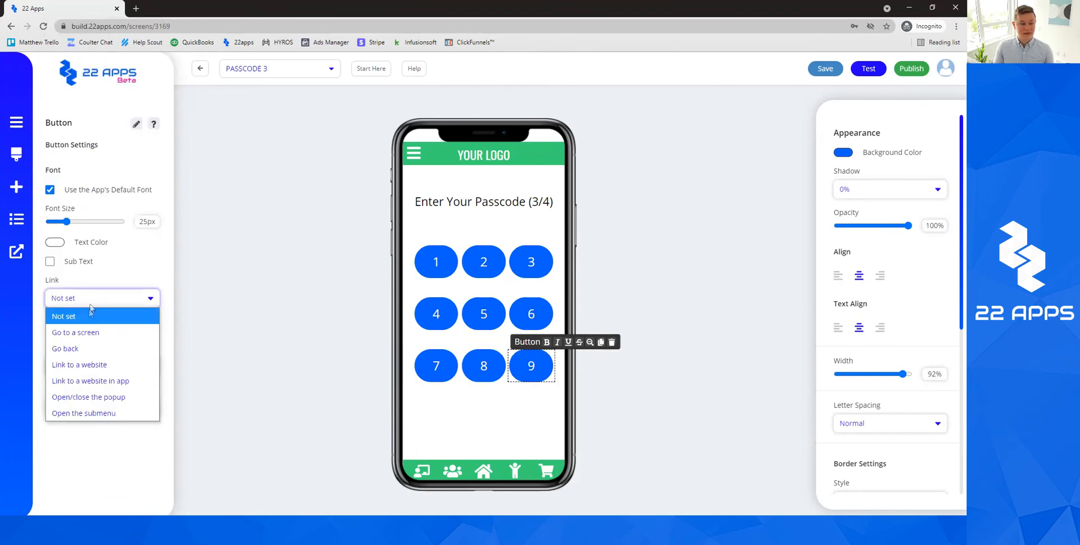
pyautogui.click(90, 331)
pyautogui.click(93, 320)
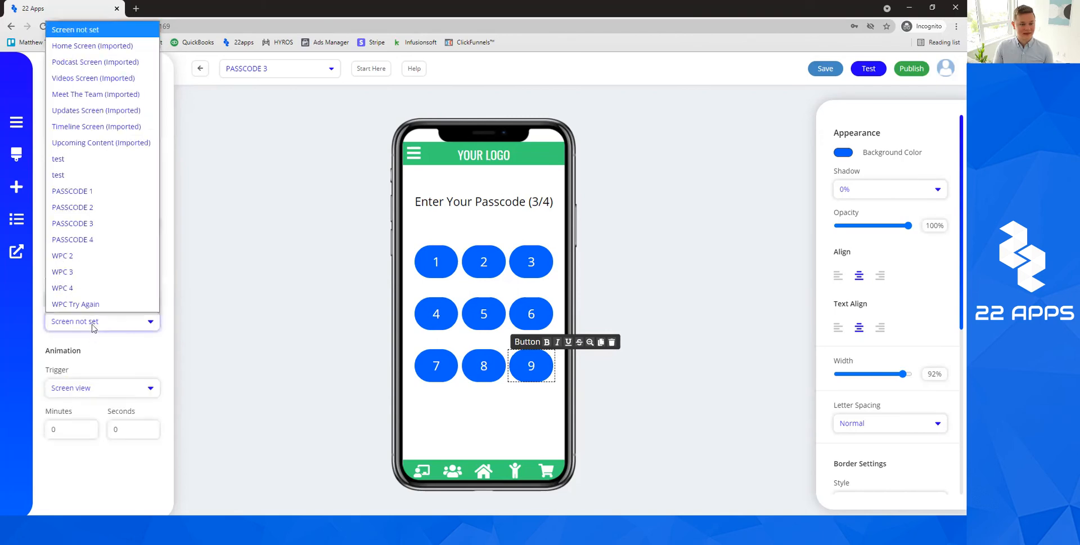
pyautogui.click(85, 285)
pyautogui.click(251, 325)
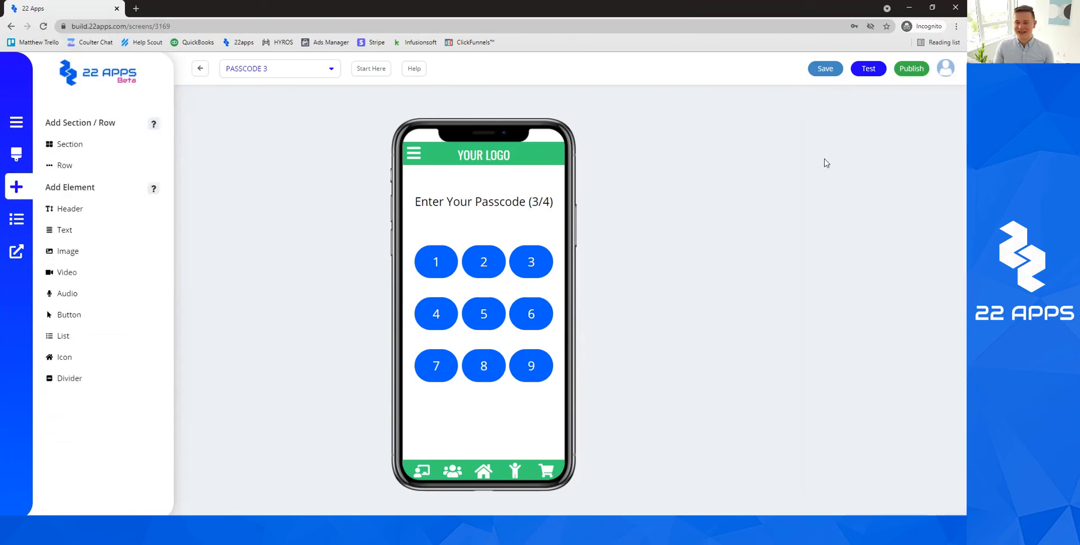
# Save PASSCODE 3, switch to PASSCODE 4, check its (4/4) heading and select keypad button 1.
pyautogui.click(307, 68)
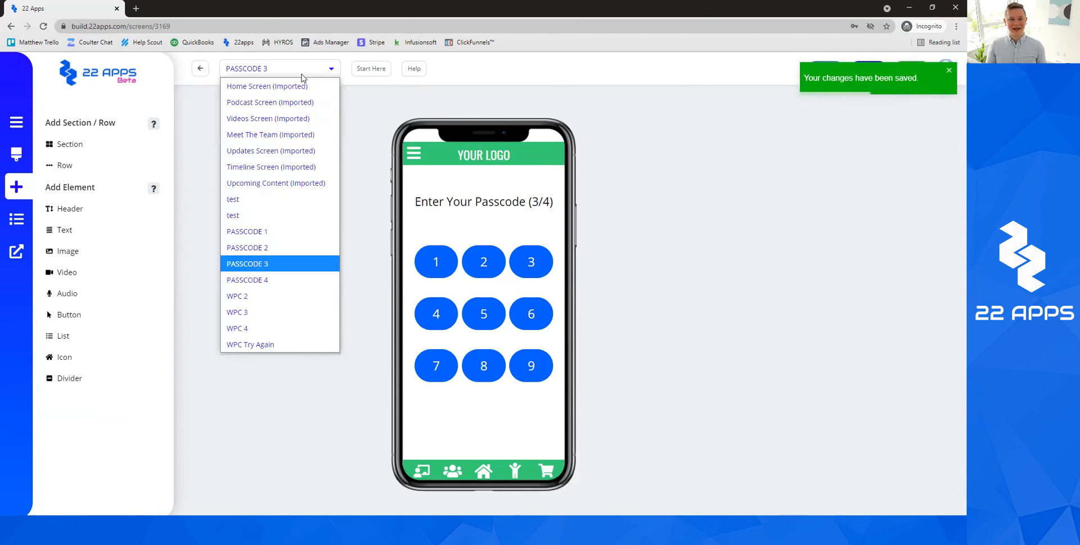
pyautogui.click(282, 280)
pyautogui.click(537, 201)
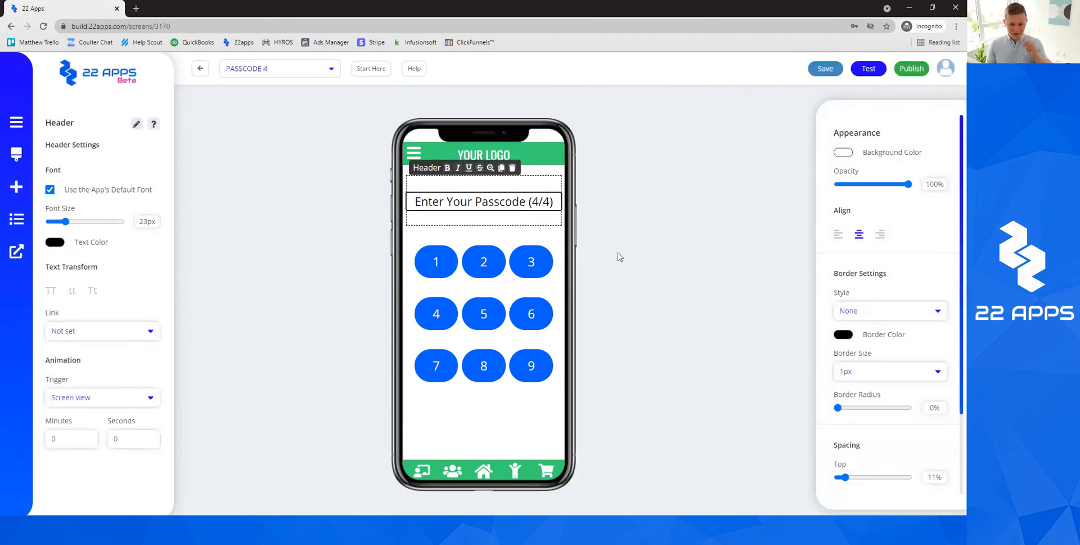
pyautogui.click(613, 270)
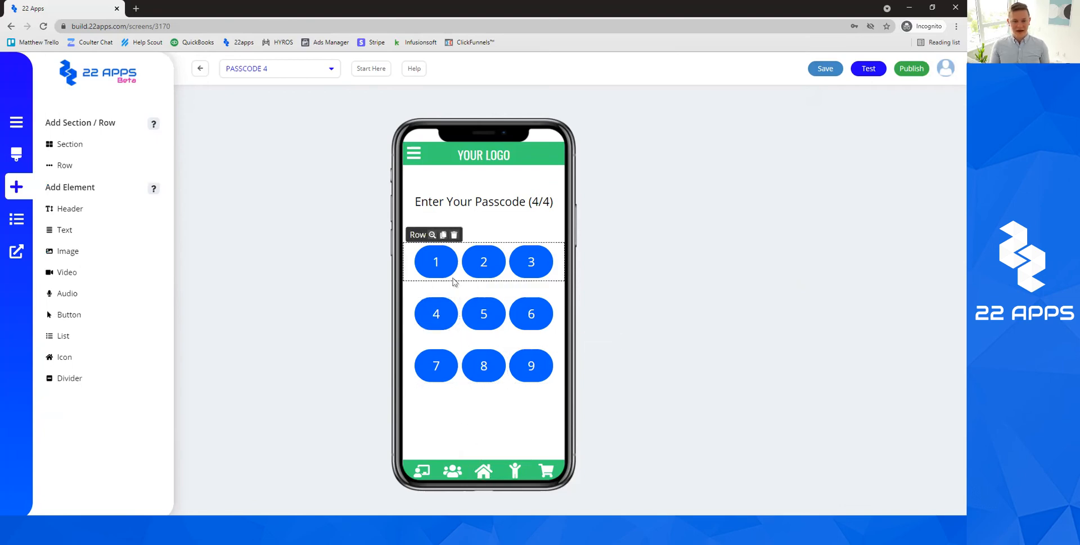
pyautogui.click(436, 263)
# Set keypad button 1's link to 'Go to a screen' and open the destination screen list.
pyautogui.click(114, 299)
pyautogui.click(115, 331)
pyautogui.click(118, 322)
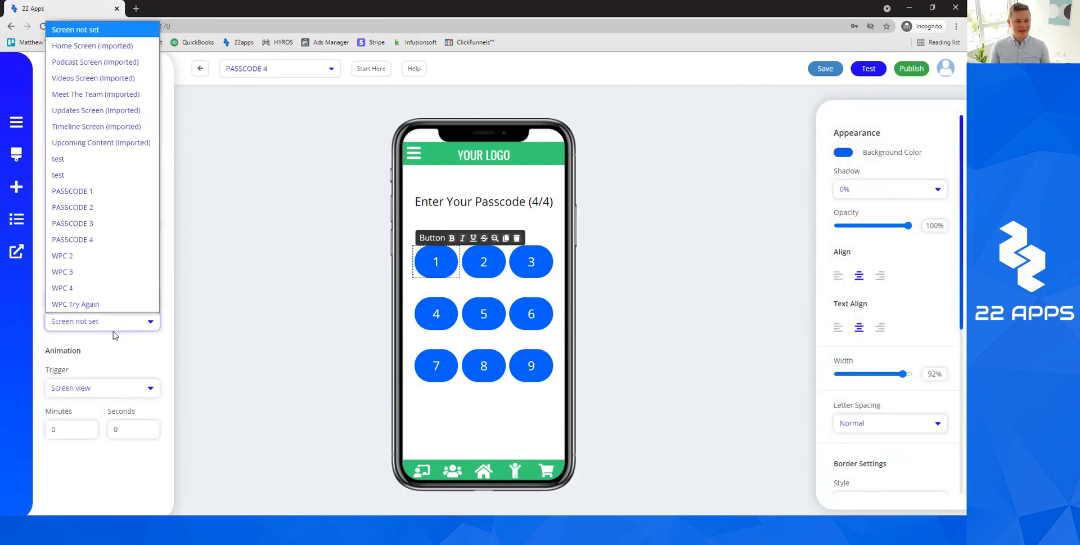
pyautogui.click(228, 303)
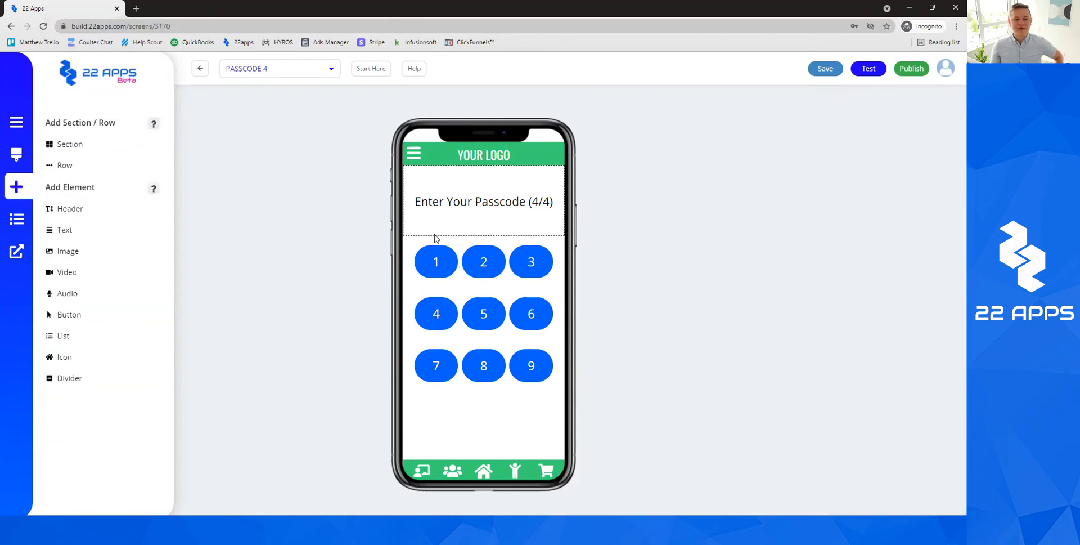
pyautogui.click(440, 252)
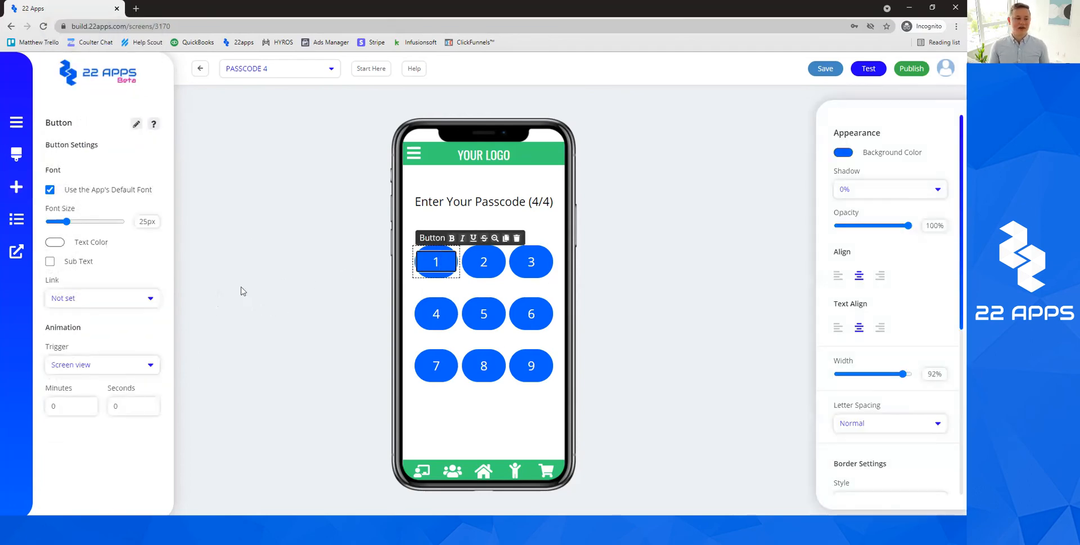
pyautogui.click(115, 300)
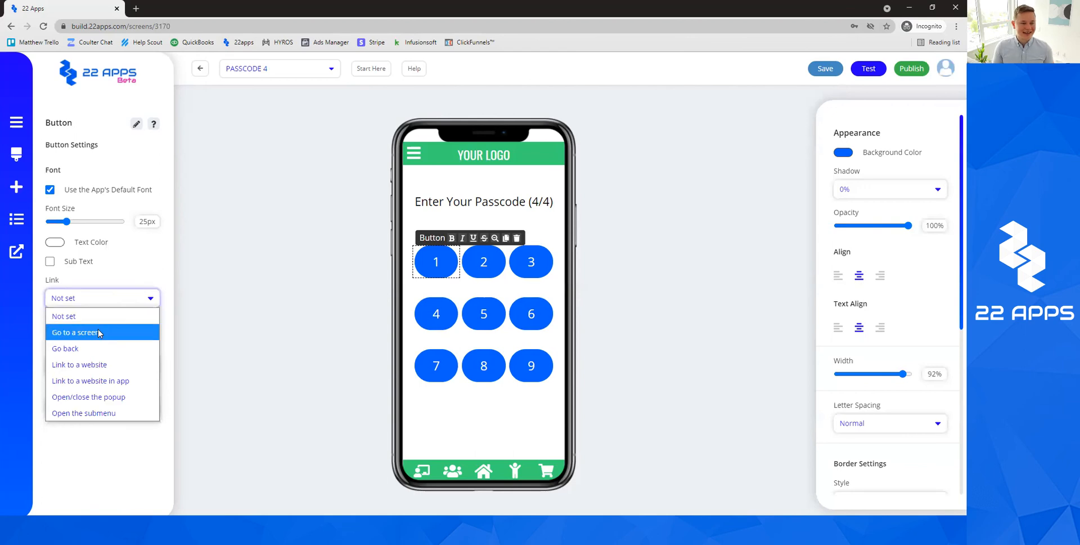
pyautogui.click(111, 330)
pyautogui.click(111, 326)
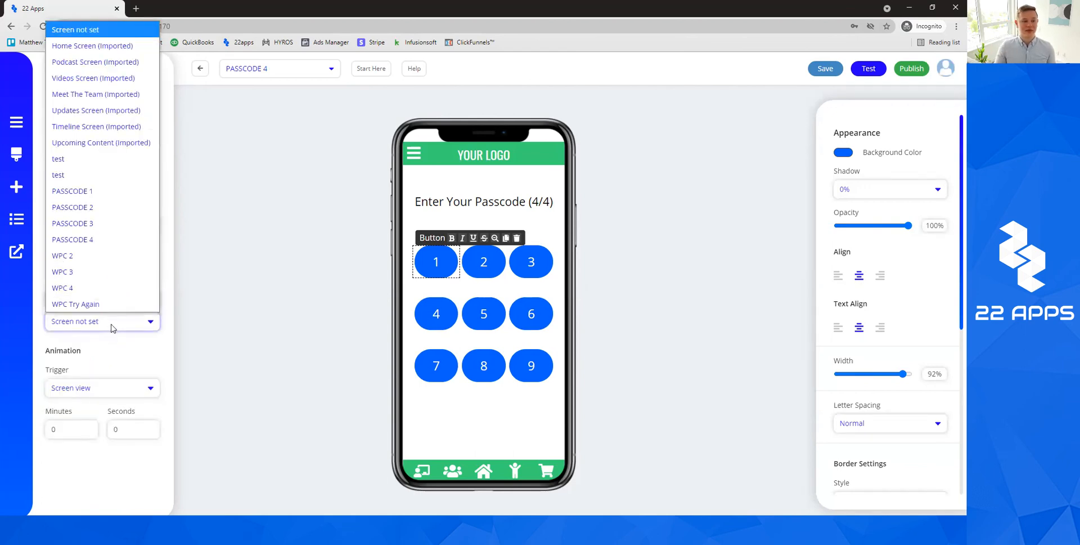
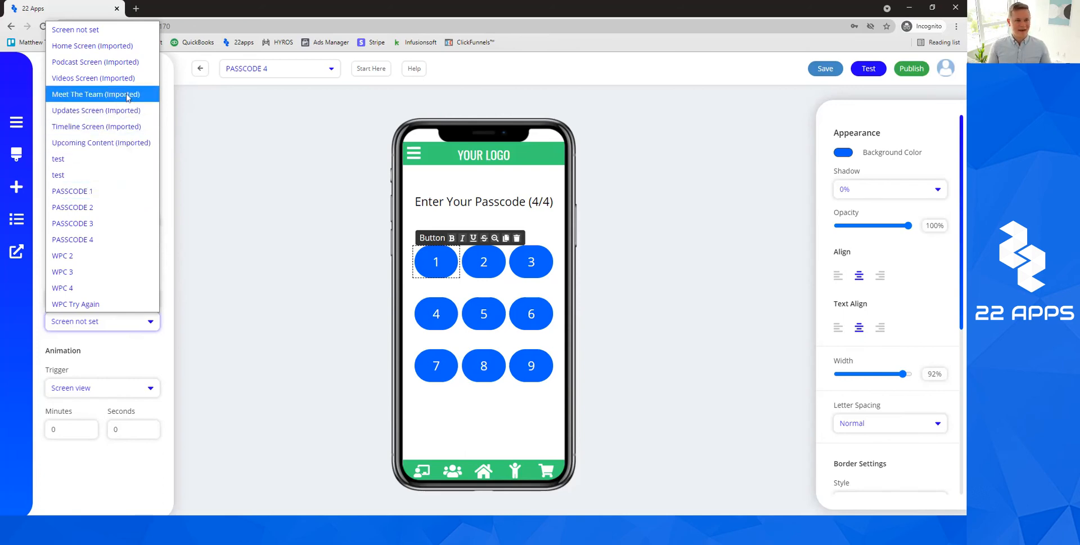
# Link key 1 to Videos Screen (Imported) and keys 2 and 3 to WPC Try Again.
pyautogui.click(102, 79)
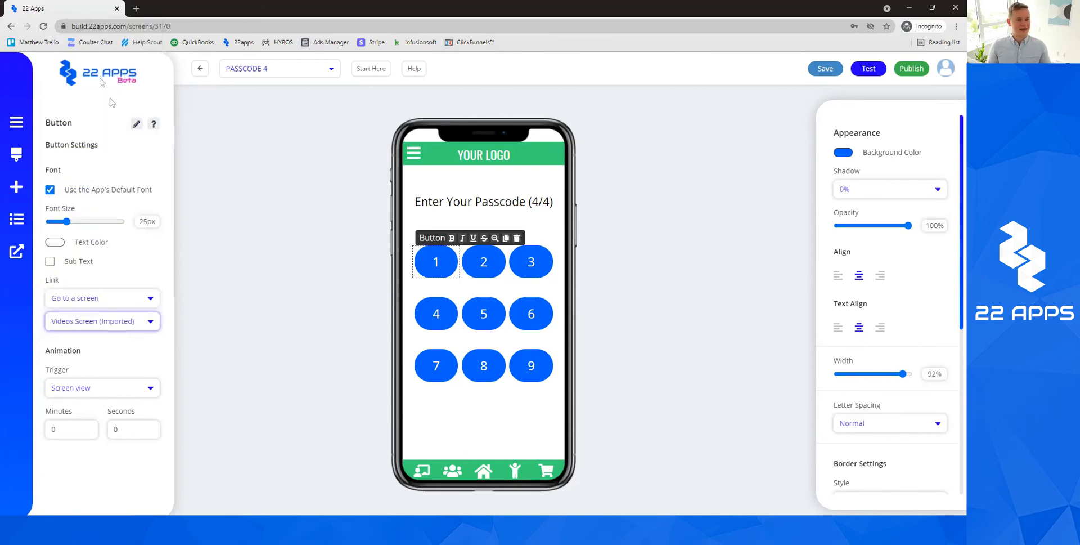
pyautogui.click(233, 249)
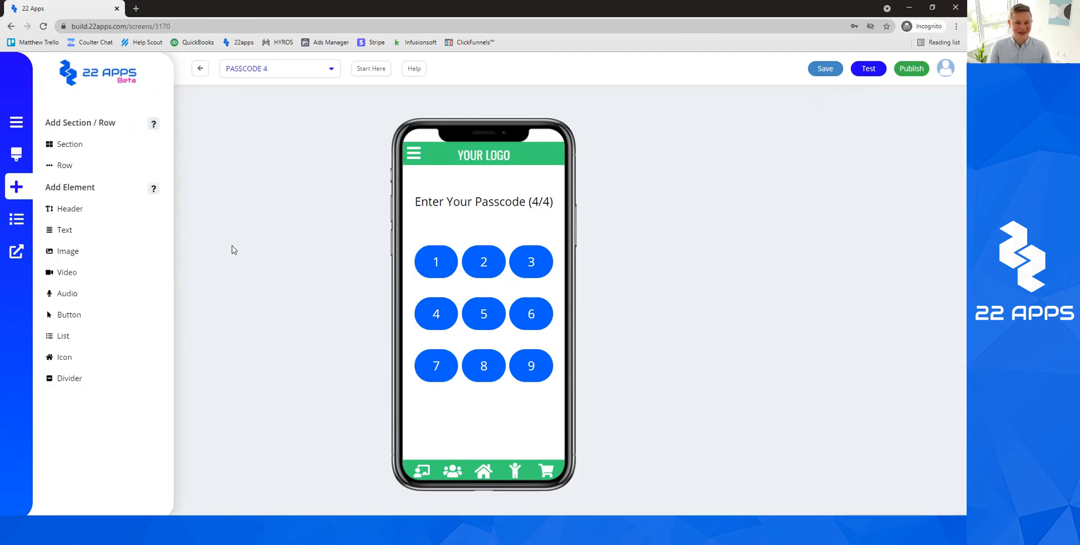
pyautogui.click(484, 262)
pyautogui.click(102, 297)
pyautogui.click(84, 330)
pyautogui.click(98, 321)
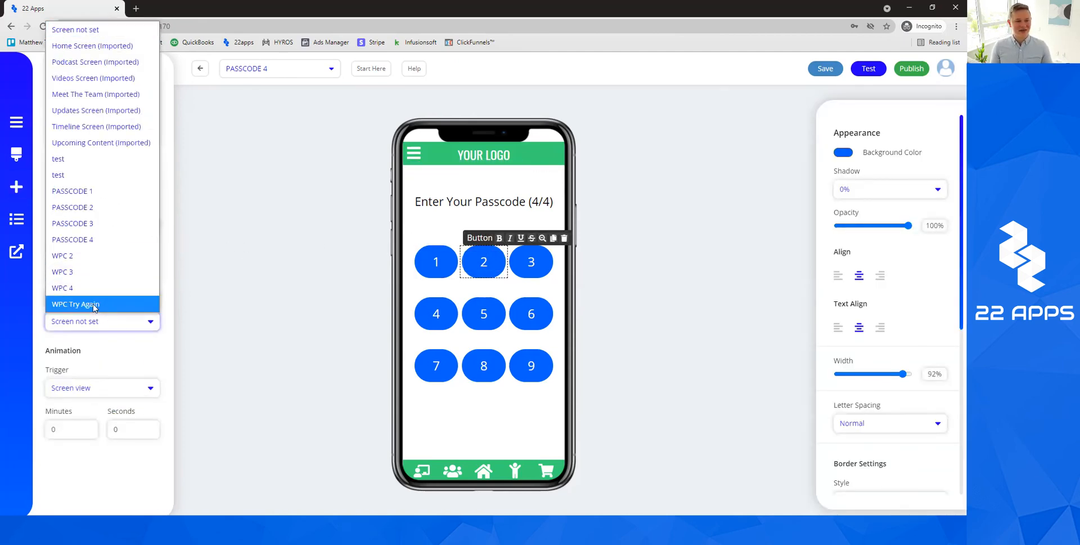
pyautogui.click(93, 304)
pyautogui.click(531, 262)
pyautogui.click(90, 298)
pyautogui.click(88, 327)
pyautogui.click(88, 323)
pyautogui.click(90, 304)
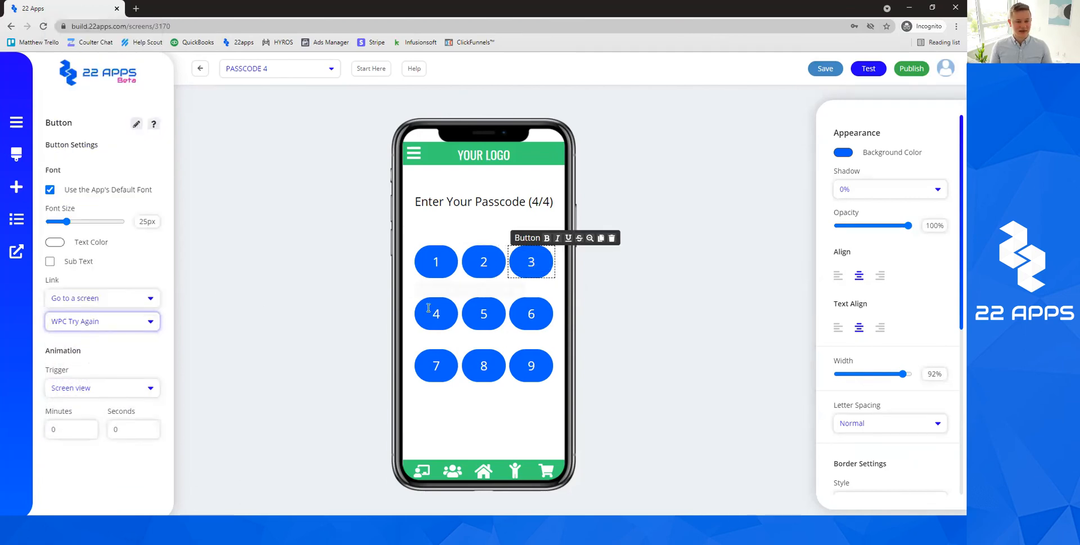
# Link keypad keys 4, 5 and 6 to the WPC Try Again screen.
pyautogui.click(436, 314)
pyautogui.click(90, 298)
pyautogui.click(81, 332)
pyautogui.click(89, 322)
pyautogui.click(91, 304)
pyautogui.click(483, 313)
pyautogui.click(135, 304)
pyautogui.click(82, 329)
pyautogui.click(89, 322)
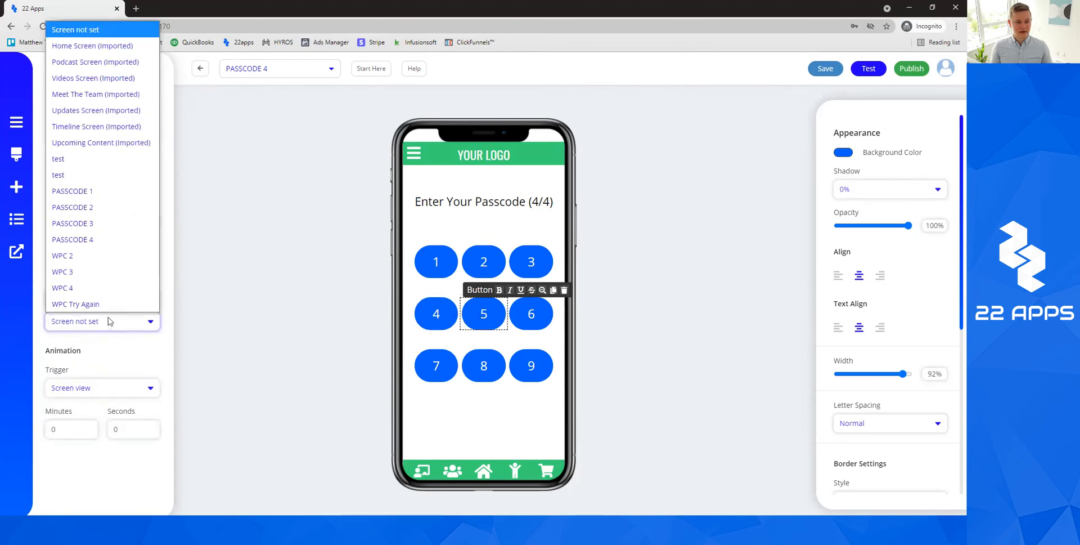
pyautogui.click(90, 302)
pyautogui.click(531, 314)
pyautogui.click(90, 297)
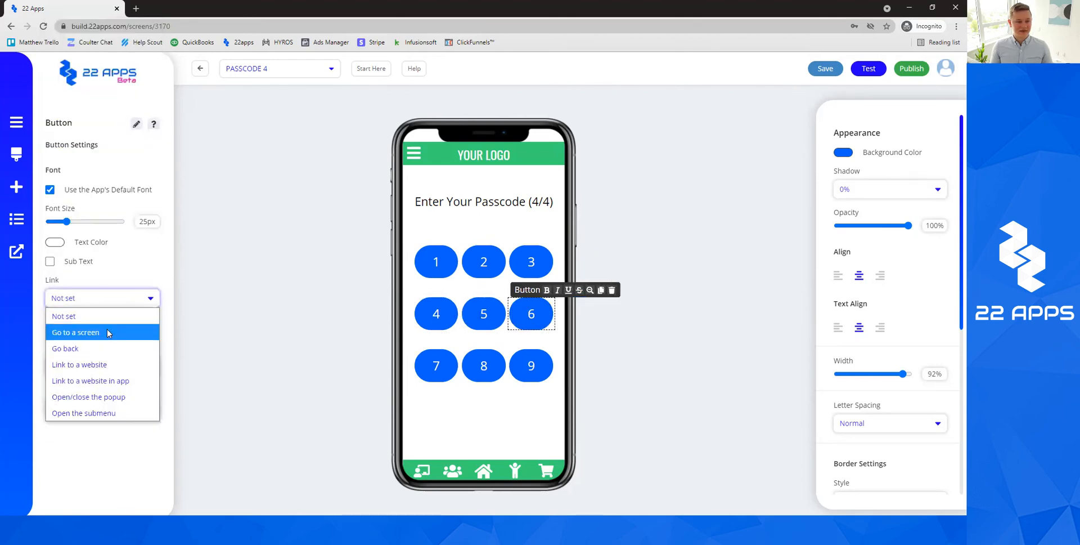
pyautogui.click(81, 331)
pyautogui.click(89, 322)
pyautogui.click(89, 303)
# Link keypad keys 7, 8 and 9 to the WPC Try Again screen.
pyautogui.click(436, 365)
pyautogui.click(116, 301)
pyautogui.click(116, 334)
pyautogui.click(113, 322)
pyautogui.click(76, 304)
pyautogui.click(483, 365)
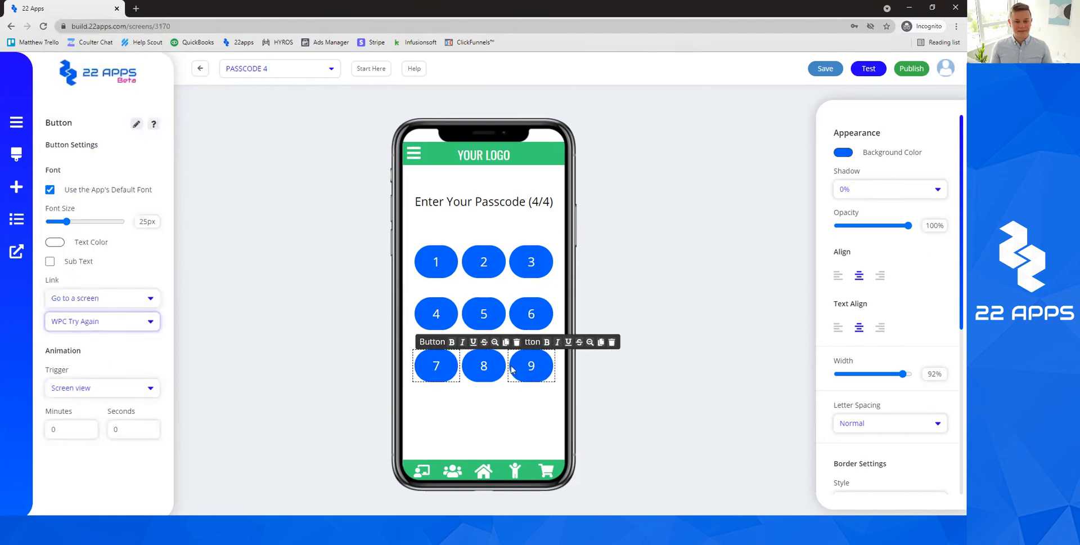
pyautogui.click(87, 297)
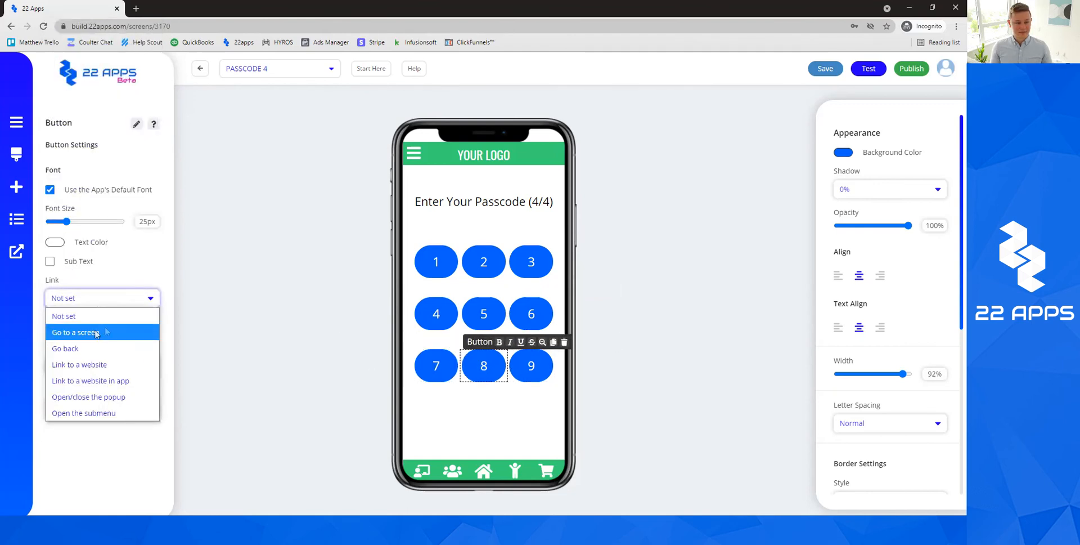
pyautogui.click(90, 331)
pyautogui.click(113, 321)
pyautogui.click(113, 302)
pyautogui.click(531, 365)
pyautogui.click(90, 298)
pyautogui.click(107, 331)
pyautogui.click(109, 320)
pyautogui.click(84, 304)
pyautogui.click(248, 328)
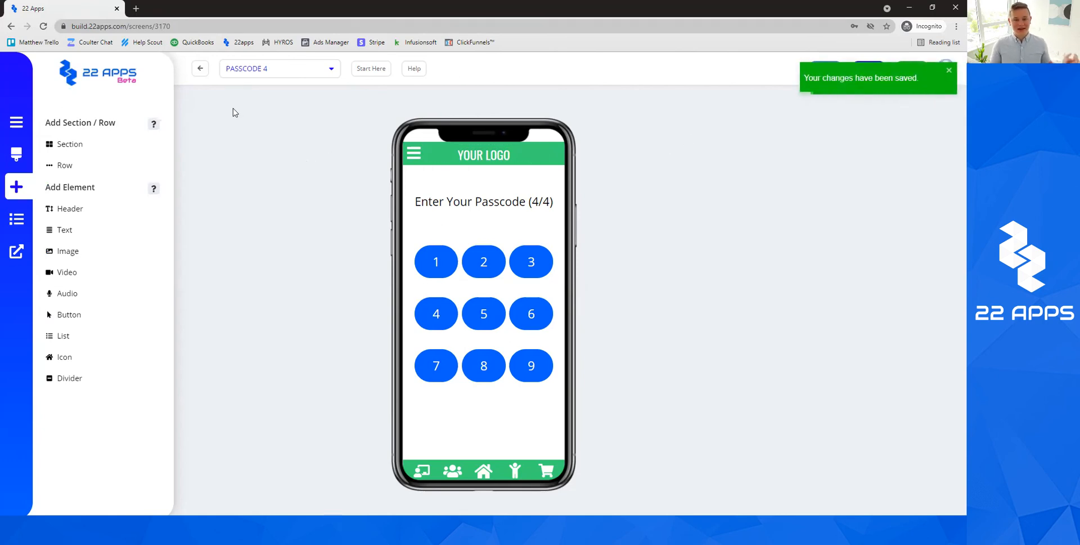
# Return to All Screens, briefly reopen PASSCODE 4, then open WPC 2 for editing.
pyautogui.click(201, 68)
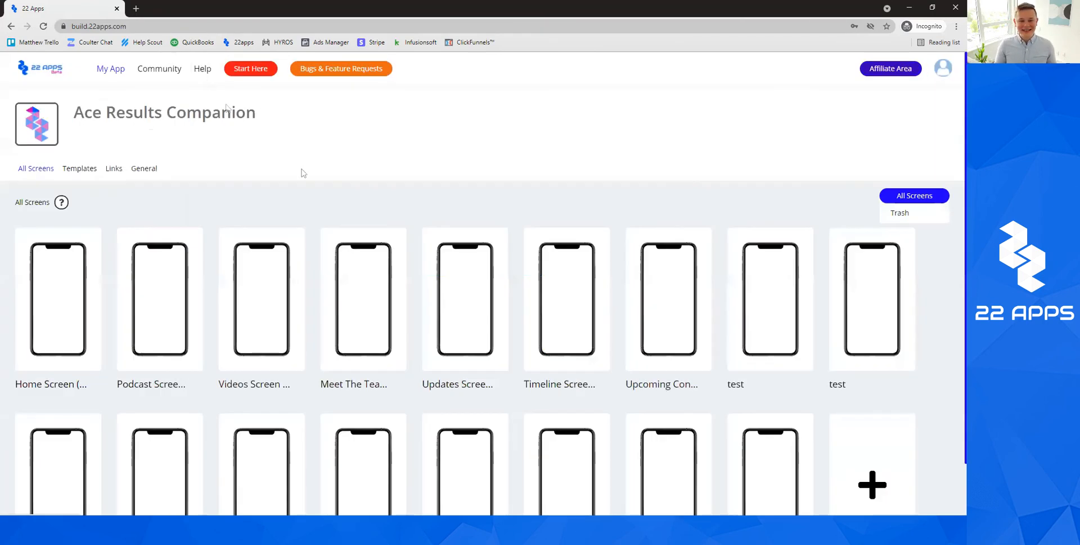
pyautogui.scroll(-2, 664, 253)
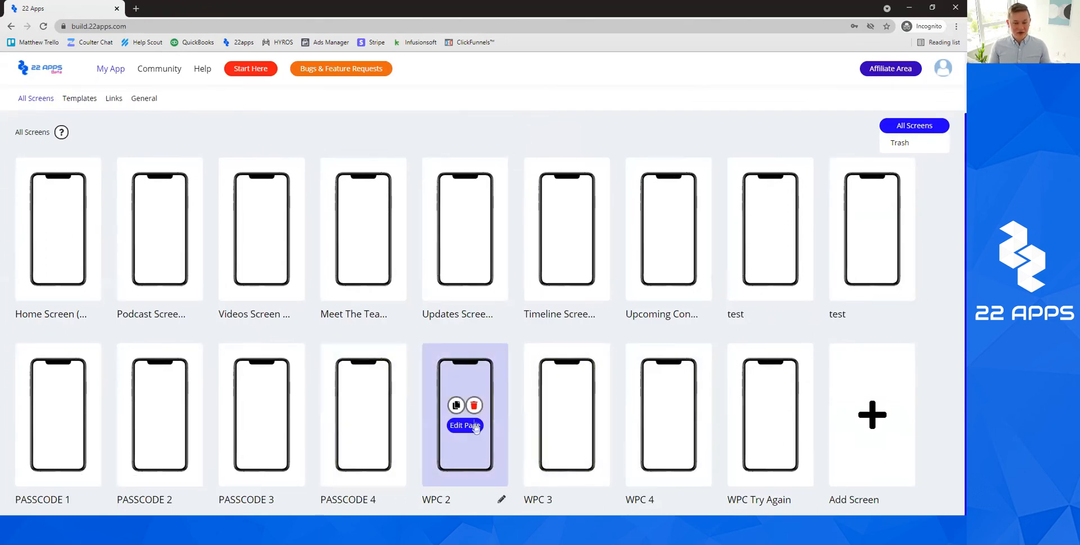
pyautogui.click(359, 426)
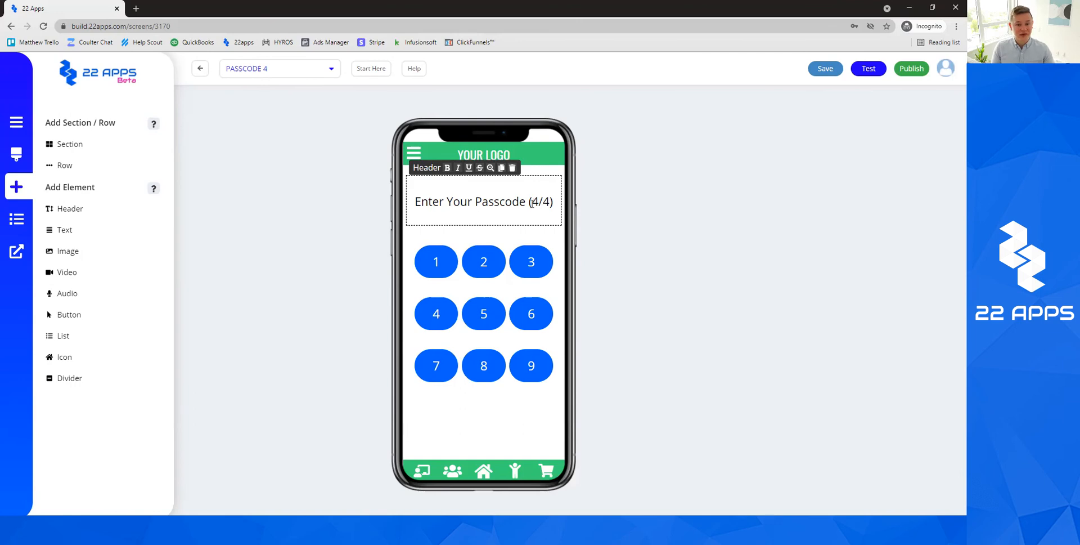
pyautogui.click(201, 70)
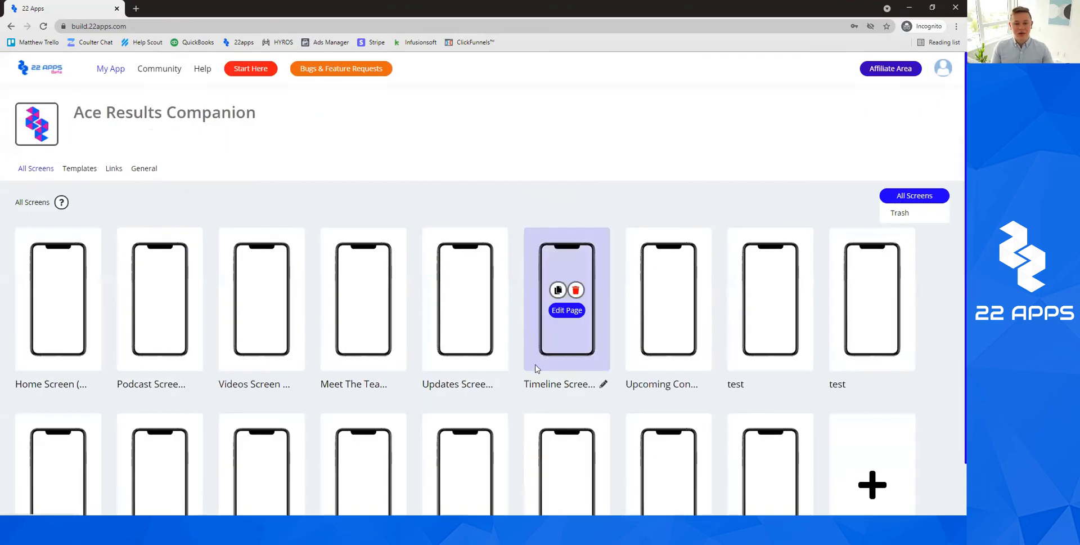
pyautogui.scroll(-2, 461, 423)
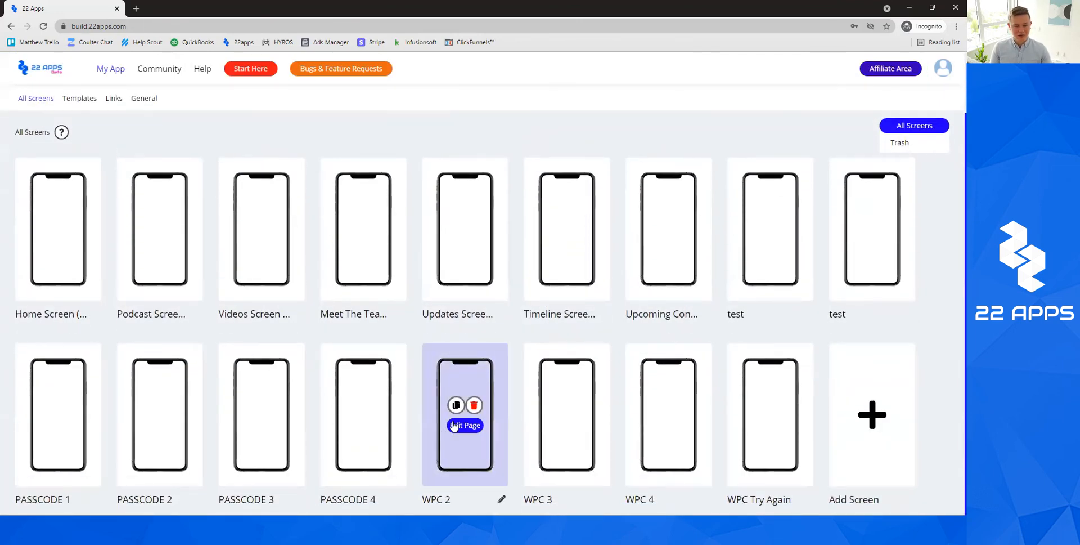
pyautogui.click(460, 426)
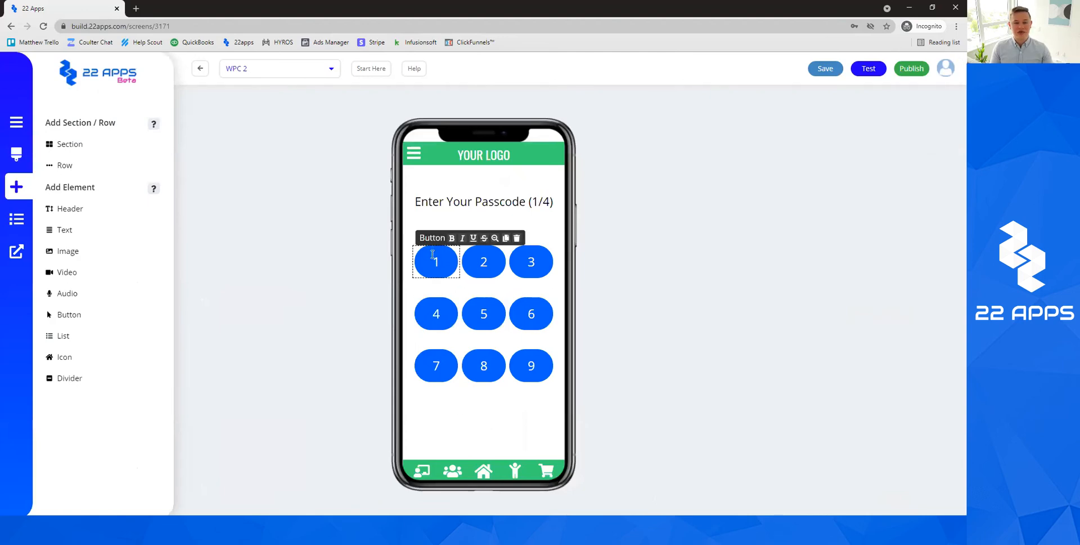
# Change the WPC 2 heading to 'Enter Your Passcode (2/4)'.
pyautogui.click(539, 200)
pyautogui.press('BackSpace')
pyautogui.write('2')
# Link keypad keys 1, 2 and 3 to the WPC 3 screen.
pyautogui.click(156, 298)
pyautogui.click(98, 331)
pyautogui.click(101, 328)
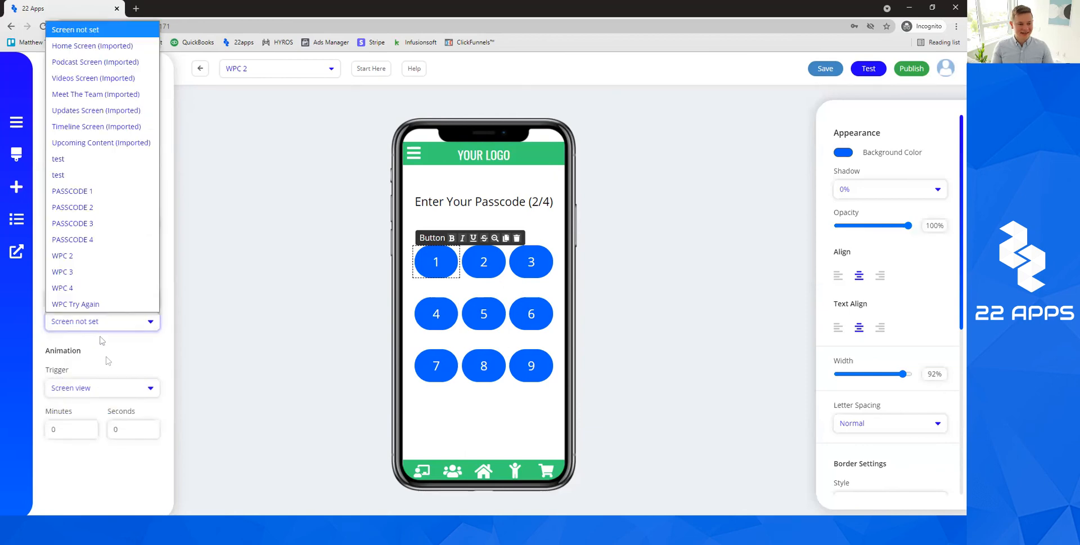
pyautogui.click(73, 272)
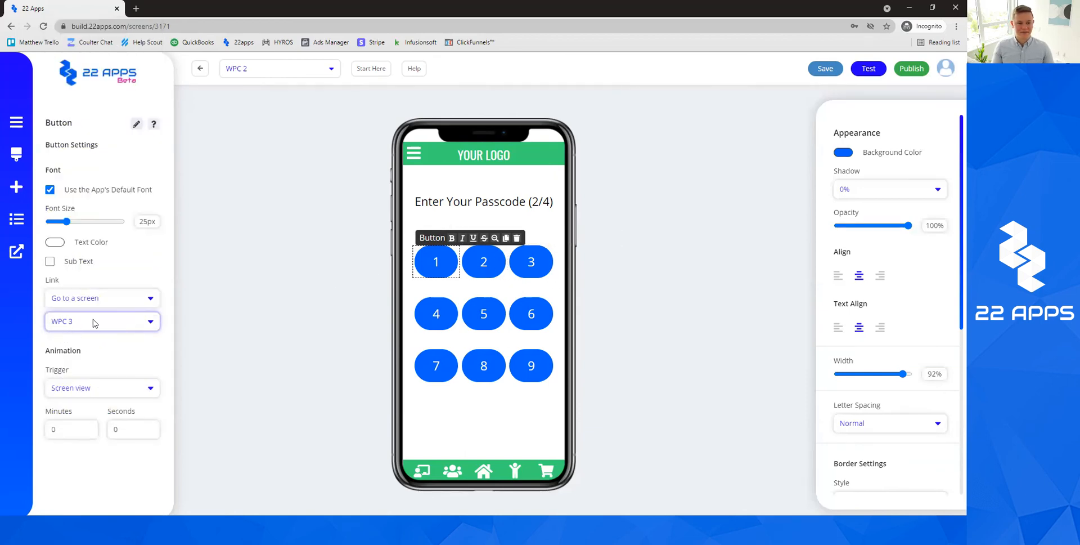
pyautogui.click(482, 263)
pyautogui.click(86, 300)
pyautogui.click(89, 333)
pyautogui.click(95, 324)
pyautogui.click(78, 283)
pyautogui.click(531, 262)
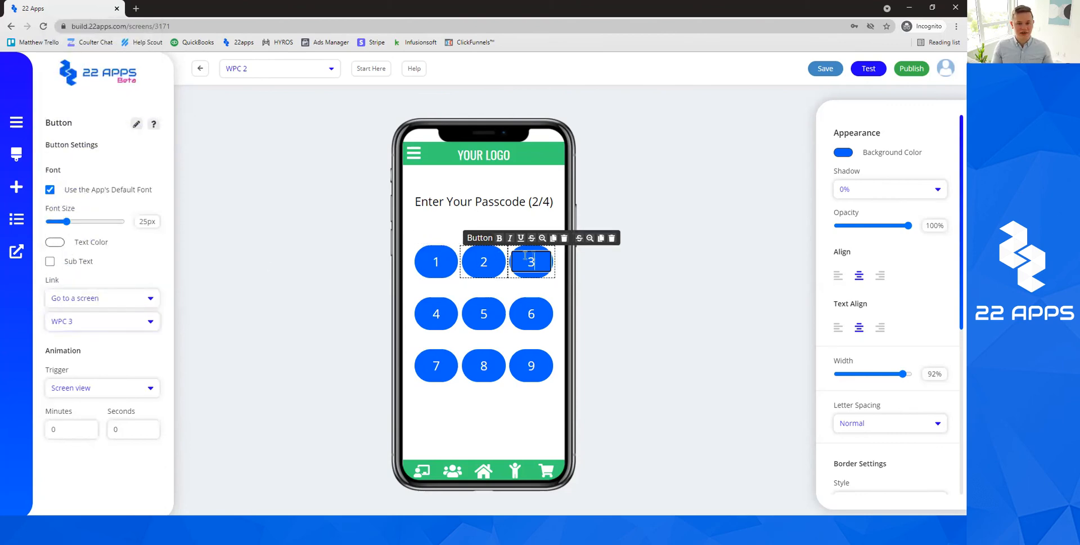
pyautogui.click(125, 299)
pyautogui.click(85, 332)
pyautogui.click(102, 322)
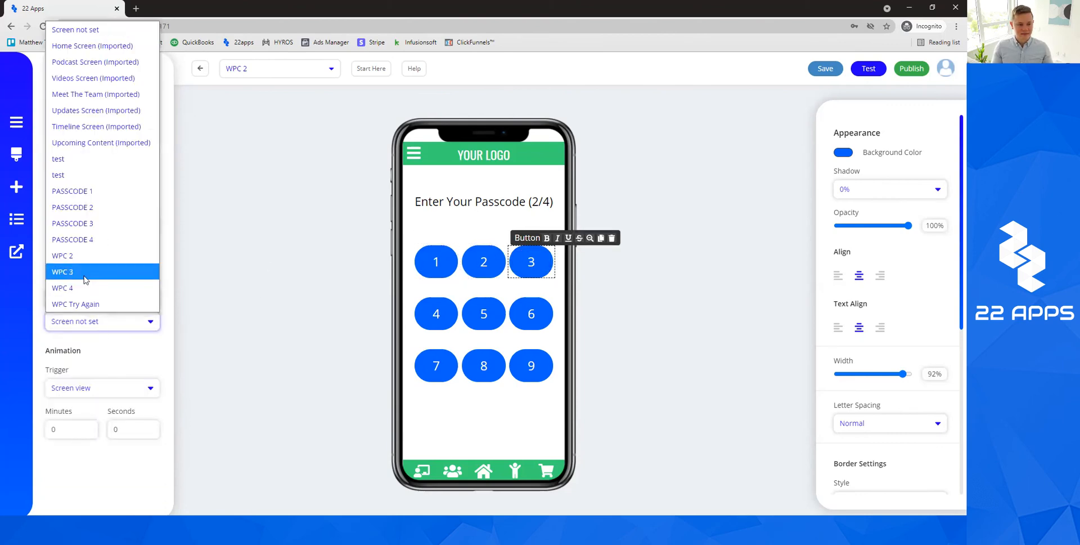
pyautogui.click(79, 273)
# Link keypad keys 4, 5 and 6 to WPC 3, correcting key 4 from WPC 4.
pyautogui.click(417, 304)
pyautogui.click(101, 298)
pyautogui.click(85, 331)
pyautogui.click(89, 321)
pyautogui.click(97, 287)
pyautogui.click(99, 325)
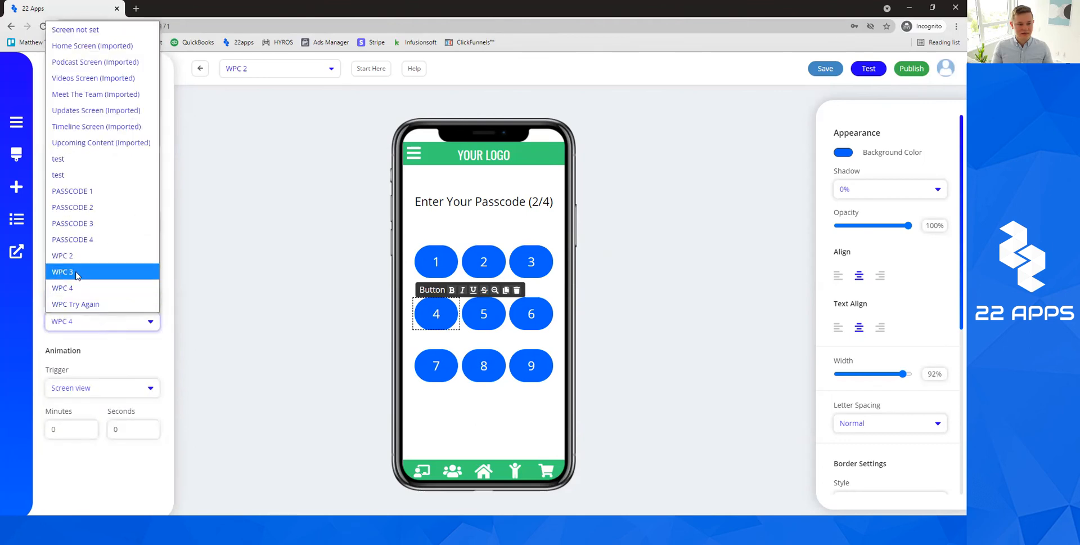
pyautogui.click(85, 272)
pyautogui.click(472, 309)
pyautogui.click(101, 299)
pyautogui.click(84, 330)
pyautogui.click(98, 321)
pyautogui.click(93, 287)
pyautogui.click(531, 314)
pyautogui.click(96, 298)
pyautogui.click(85, 331)
pyautogui.click(89, 321)
pyautogui.click(92, 273)
# Link keypad keys 7, 8 and 9 to the WPC 3 screen.
pyautogui.click(436, 365)
pyautogui.click(96, 299)
pyautogui.click(85, 331)
pyautogui.click(99, 322)
pyautogui.click(91, 272)
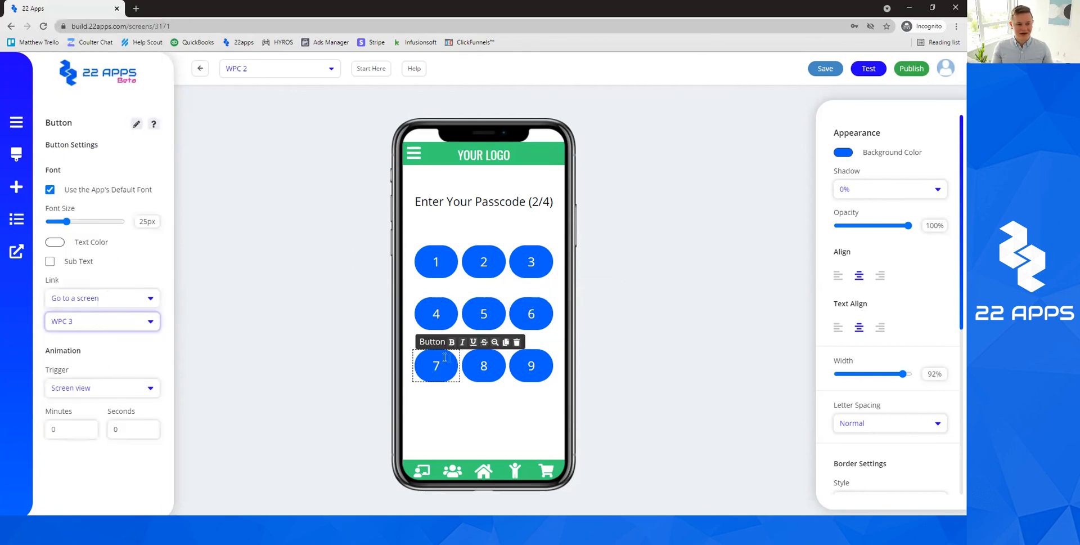
pyautogui.click(478, 365)
pyautogui.click(96, 299)
pyautogui.click(84, 332)
pyautogui.click(98, 321)
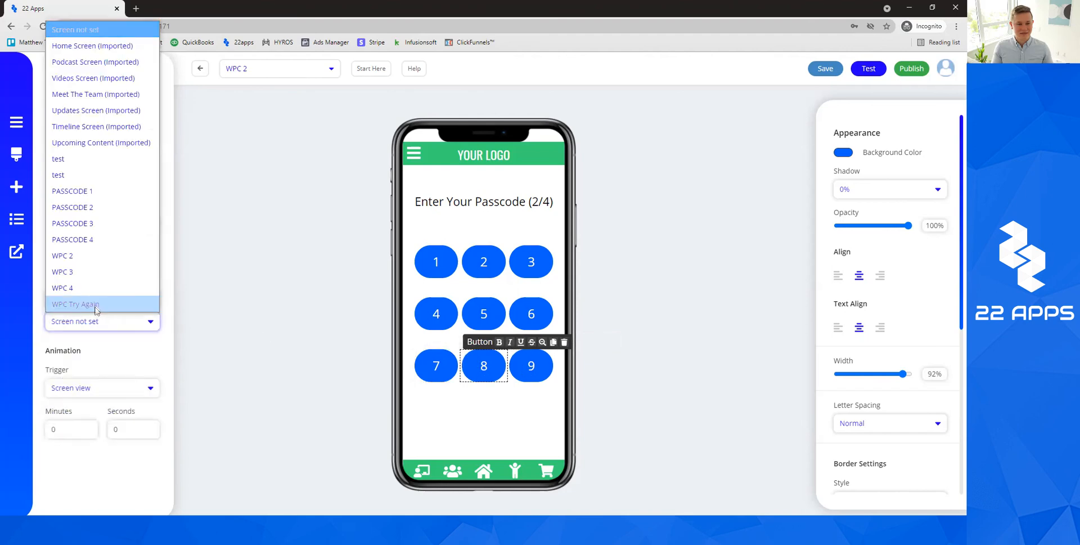
pyautogui.click(76, 273)
pyautogui.click(531, 366)
pyautogui.click(96, 298)
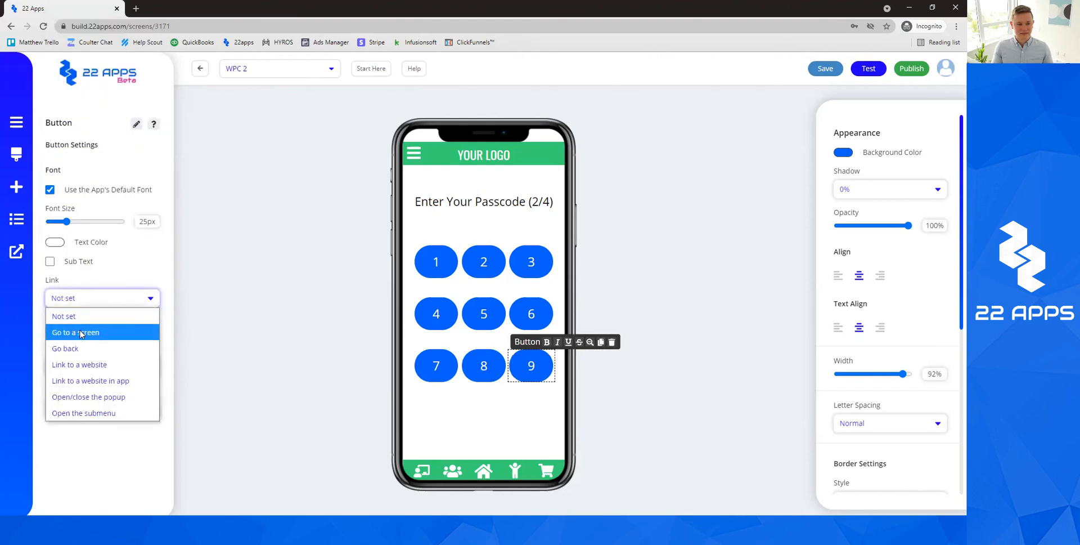
pyautogui.click(84, 332)
pyautogui.click(86, 319)
pyautogui.click(86, 272)
# Deselect key 9, save WPC 2 and return to the app screens list.
pyautogui.click(597, 199)
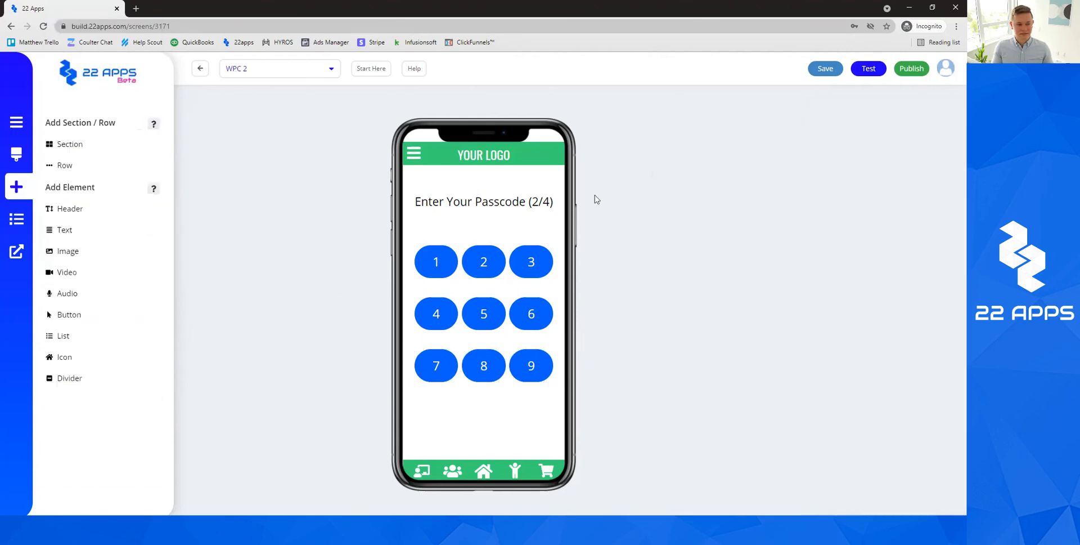
pyautogui.click(826, 74)
pyautogui.click(280, 68)
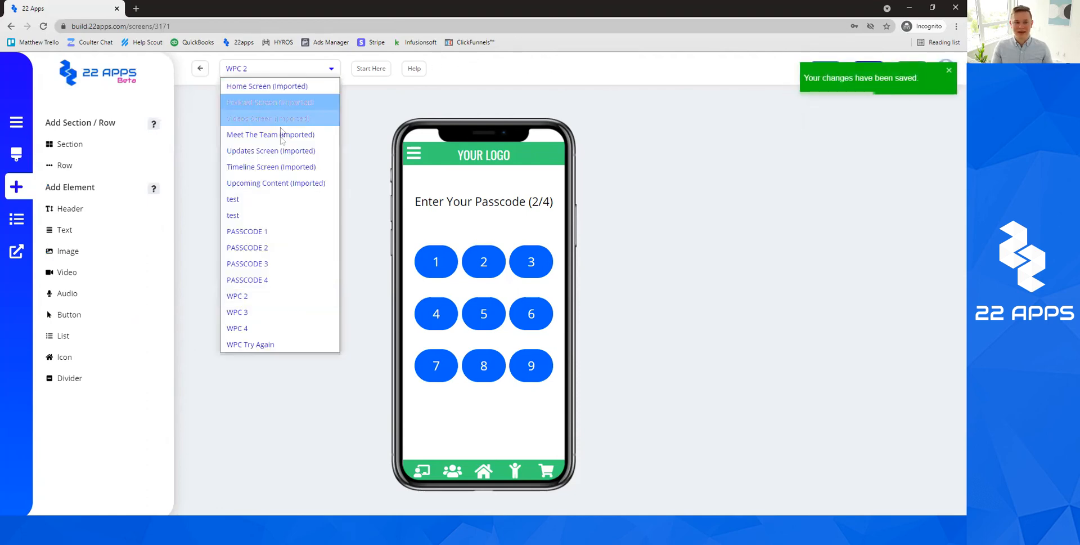
# On WPC 3, link the 1 and 2 keys to WPC 4, leaving the heading at 3/4.
pyautogui.click(267, 312)
pyautogui.click(436, 262)
pyautogui.click(76, 298)
pyautogui.click(76, 332)
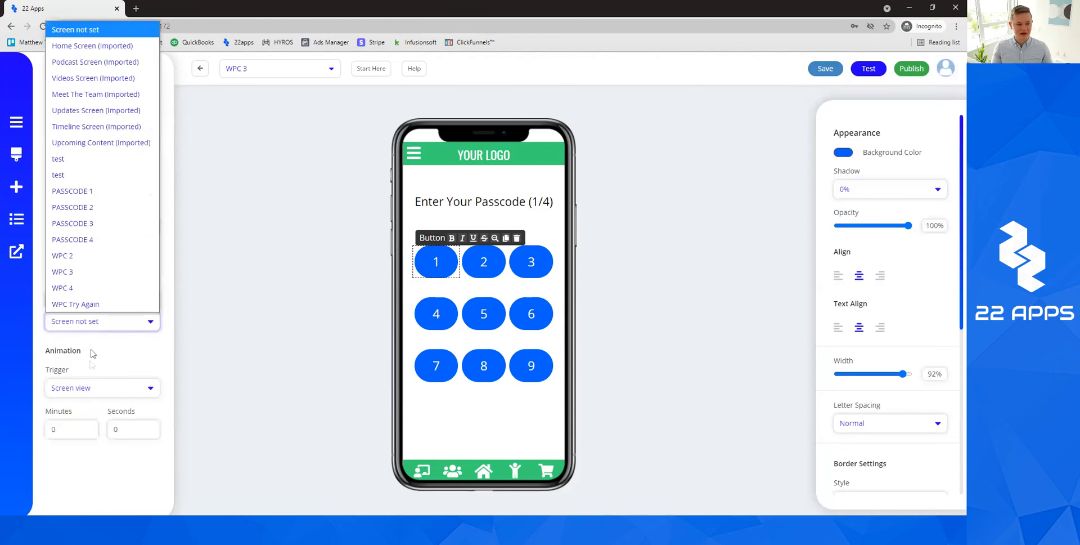
pyautogui.click(90, 281)
pyautogui.click(482, 263)
pyautogui.click(90, 298)
pyautogui.click(76, 331)
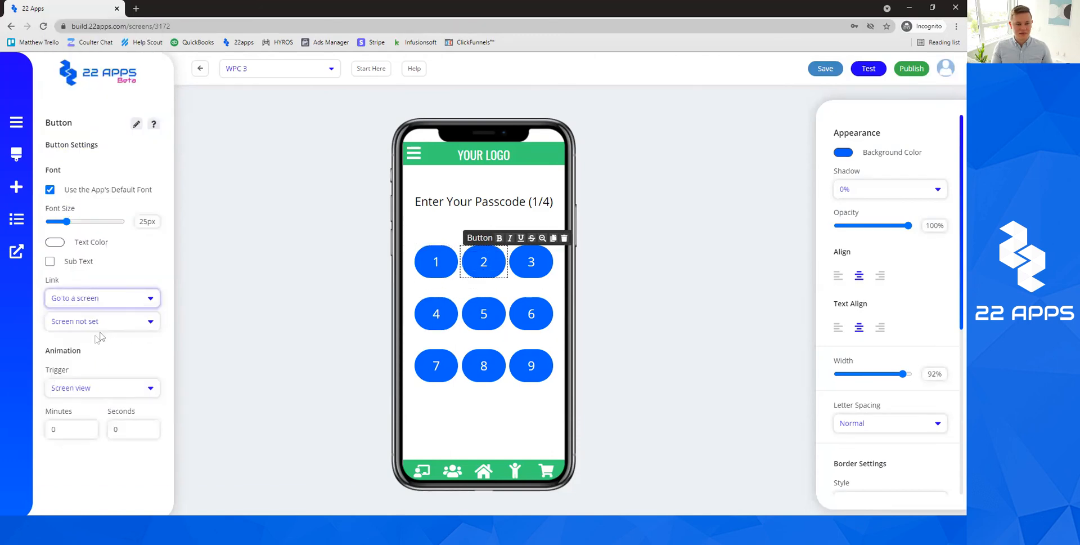
pyautogui.click(82, 321)
pyautogui.click(62, 288)
pyautogui.click(546, 201)
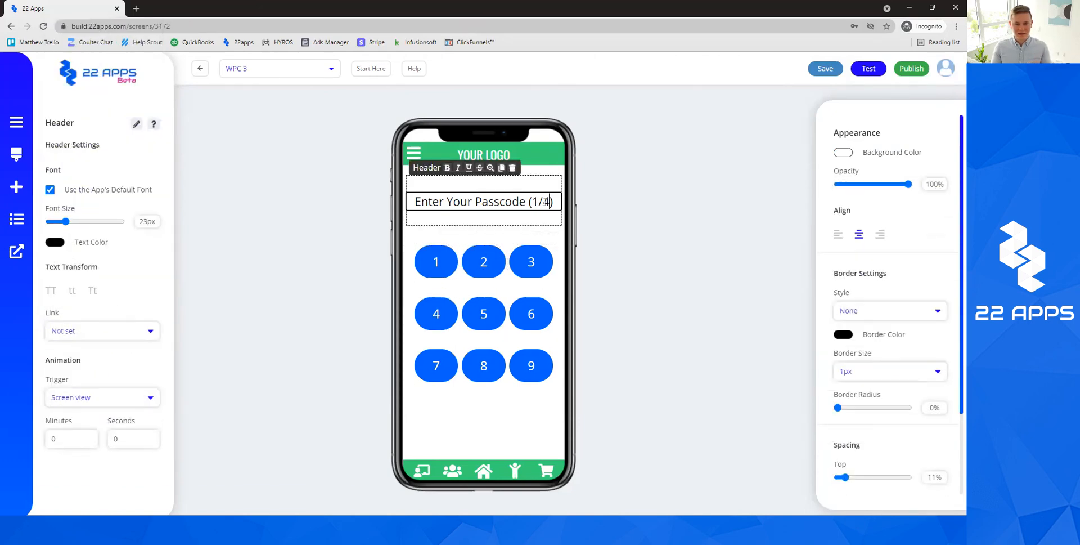
pyautogui.click(484, 261)
# Link WPC 3's 3 and 4 keys to the WPC 4 screen.
pyautogui.click(531, 261)
pyautogui.click(135, 298)
pyautogui.click(93, 330)
pyautogui.click(90, 321)
pyautogui.click(74, 273)
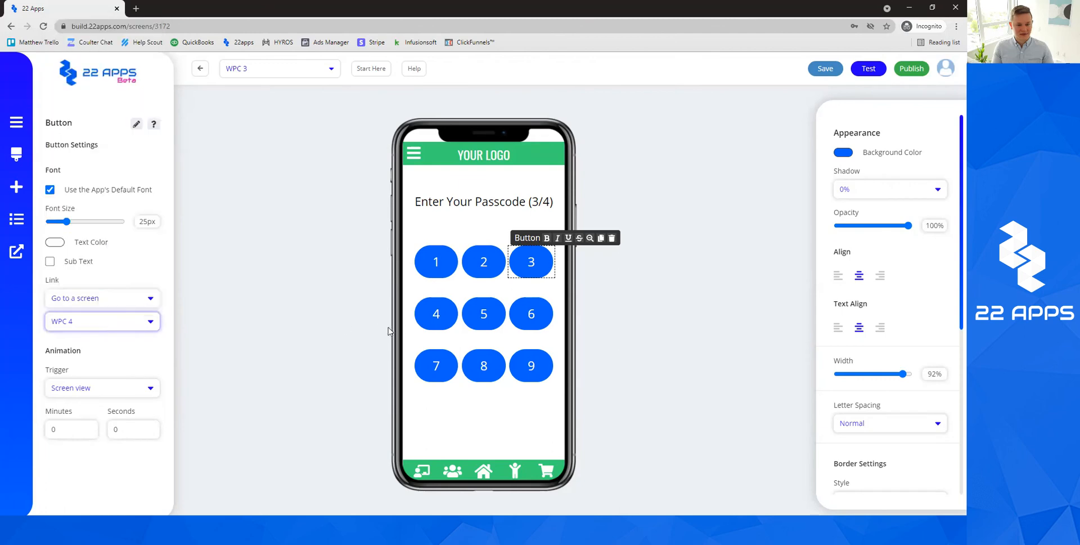
pyautogui.click(436, 313)
pyautogui.click(73, 298)
pyautogui.click(93, 331)
pyautogui.click(104, 321)
pyautogui.click(74, 287)
# Link WPC 3's 5 and 6 keys to the WPC 4 screen.
pyautogui.click(483, 313)
pyautogui.click(111, 297)
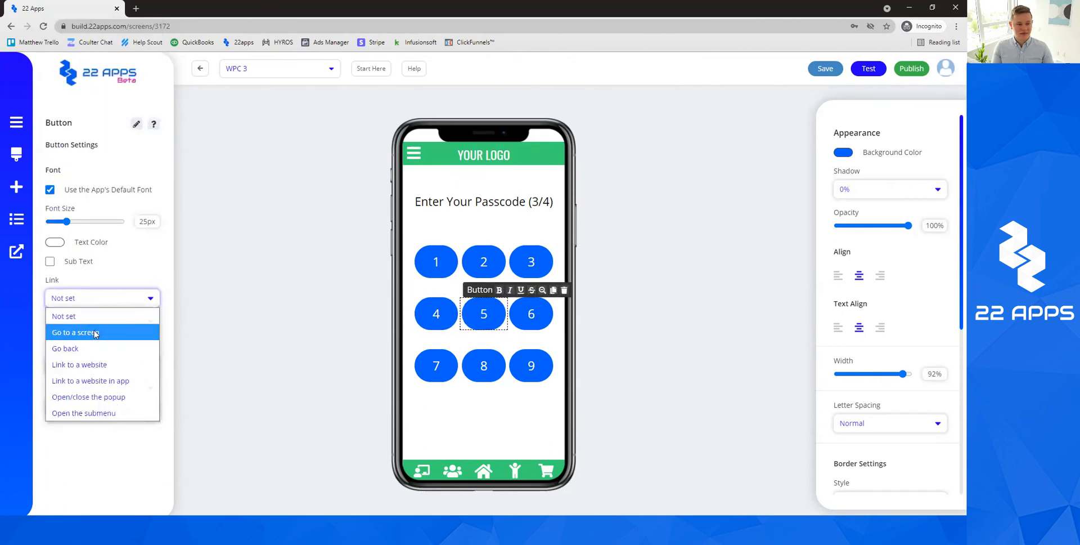
pyautogui.click(93, 331)
pyautogui.click(90, 321)
pyautogui.click(73, 283)
pyautogui.click(531, 313)
pyautogui.click(101, 298)
pyautogui.click(93, 331)
pyautogui.click(101, 321)
pyautogui.click(82, 287)
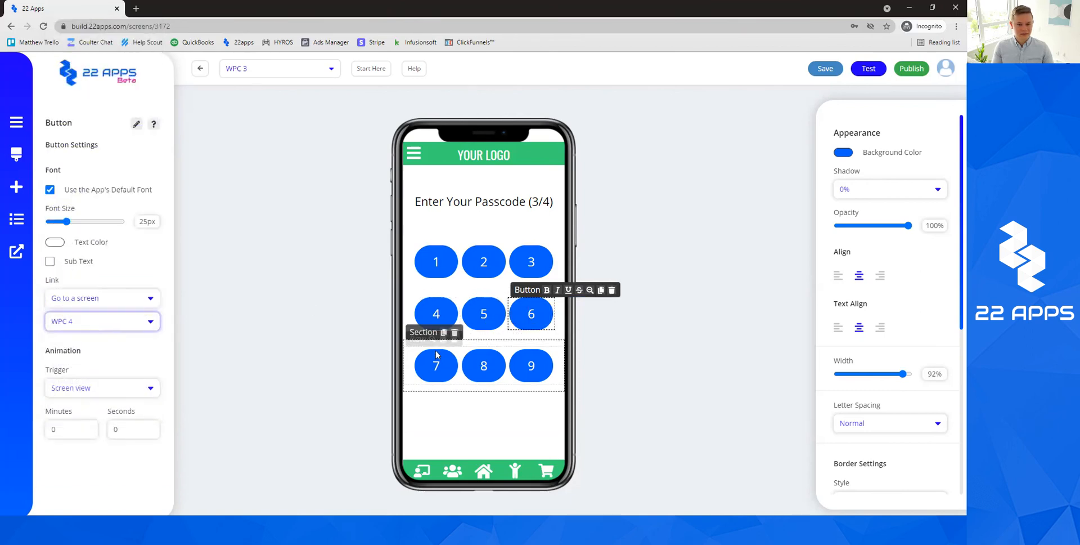
# Link WPC 3's 7 and 8 keys to the WPC 4 screen.
pyautogui.click(436, 365)
pyautogui.click(96, 299)
pyautogui.click(93, 331)
pyautogui.click(95, 321)
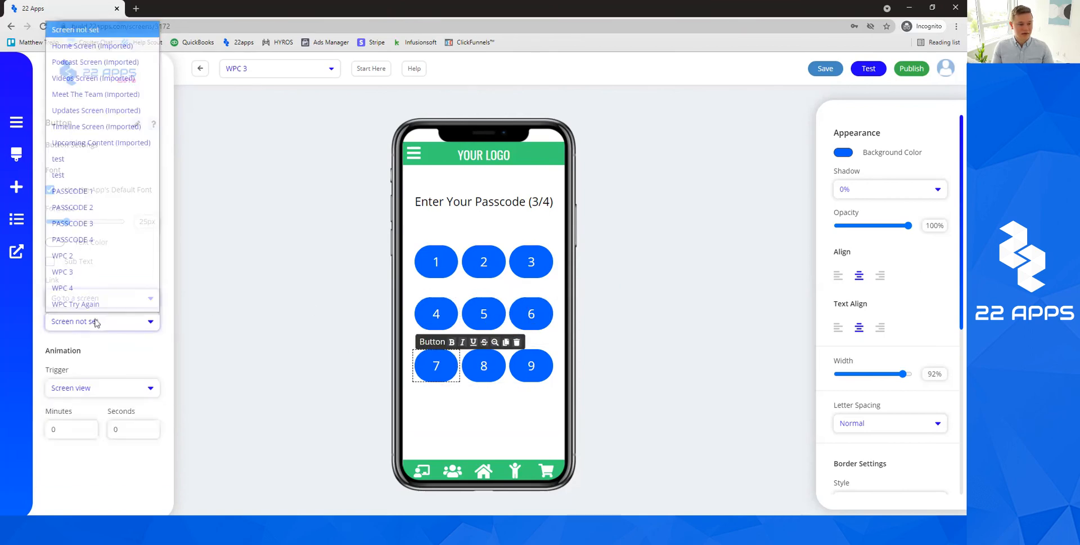
pyautogui.click(86, 289)
pyautogui.click(484, 366)
pyautogui.click(93, 299)
pyautogui.click(75, 332)
pyautogui.click(98, 321)
pyautogui.click(85, 299)
# Link WPC 3's 9 key to WPC 4 and save the screen.
pyautogui.click(529, 369)
pyautogui.click(92, 299)
pyautogui.click(75, 332)
pyautogui.click(98, 322)
pyautogui.click(75, 289)
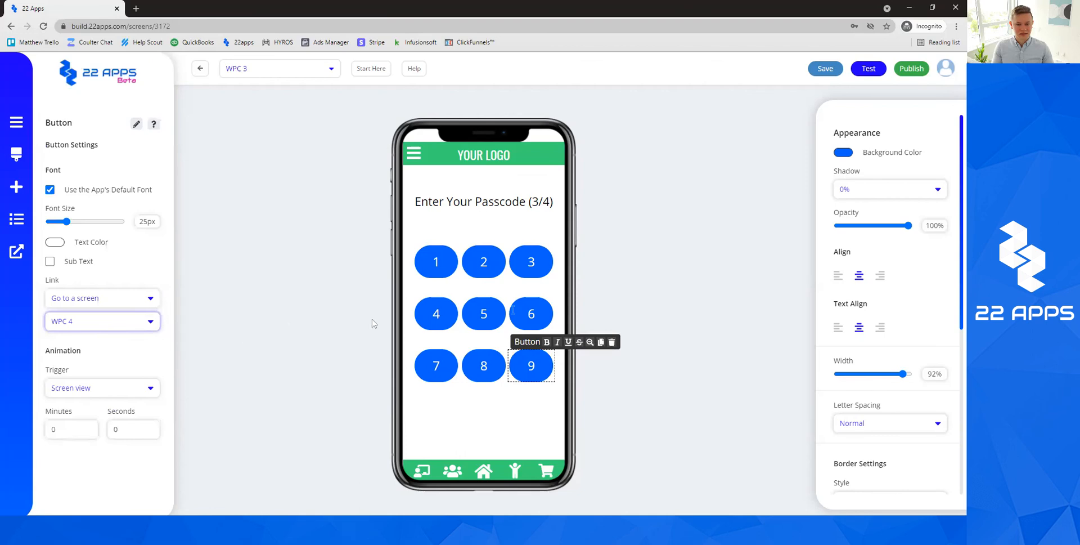
pyautogui.click(806, 118)
pyautogui.click(825, 70)
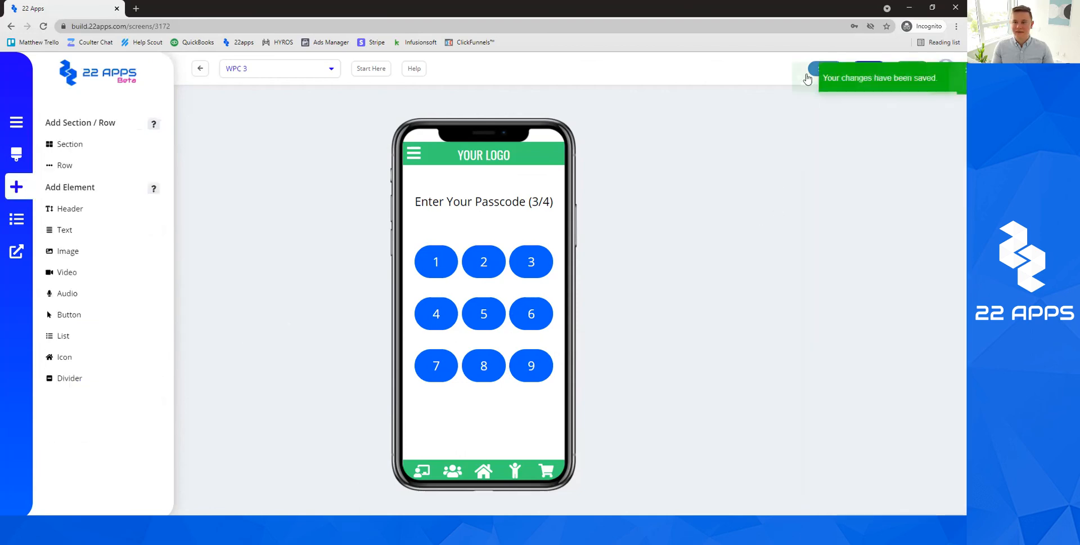
# On WPC 4, change the heading counter to 4/4 and save.
pyautogui.click(279, 68)
pyautogui.click(278, 328)
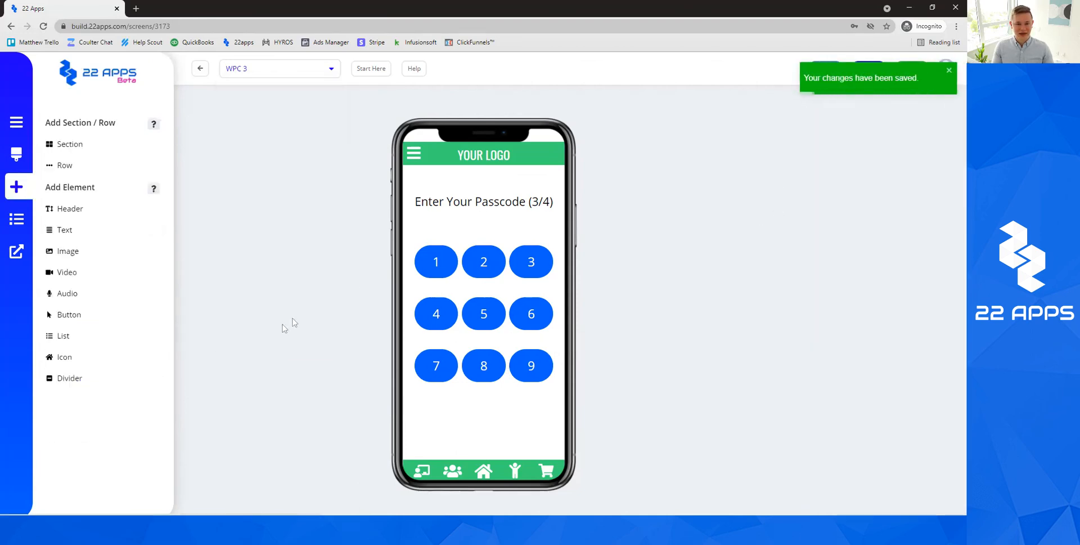
pyautogui.click(538, 201)
pyautogui.press('BackSpace')
pyautogui.write('4')
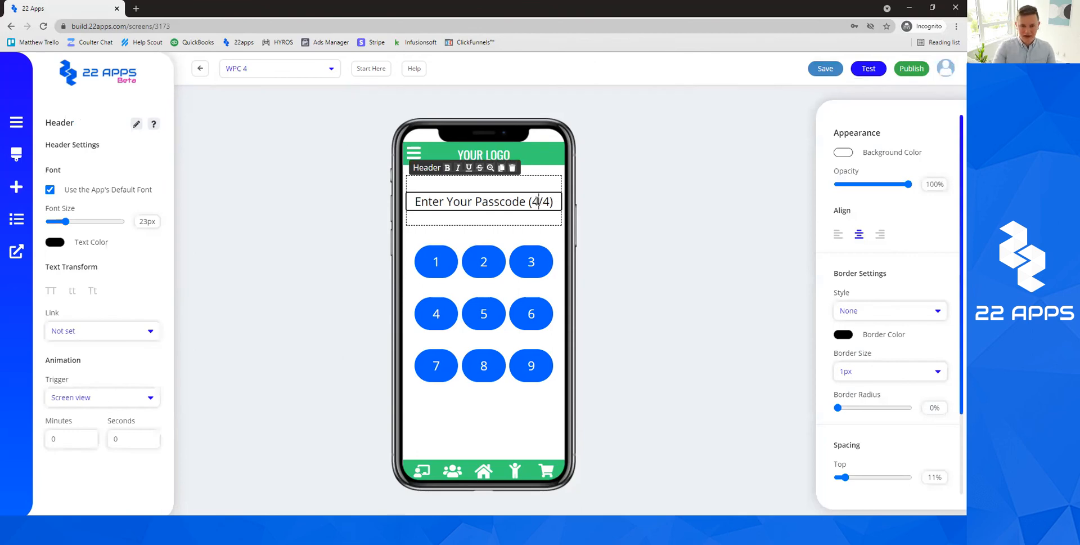
pyautogui.click(671, 160)
pyautogui.click(825, 69)
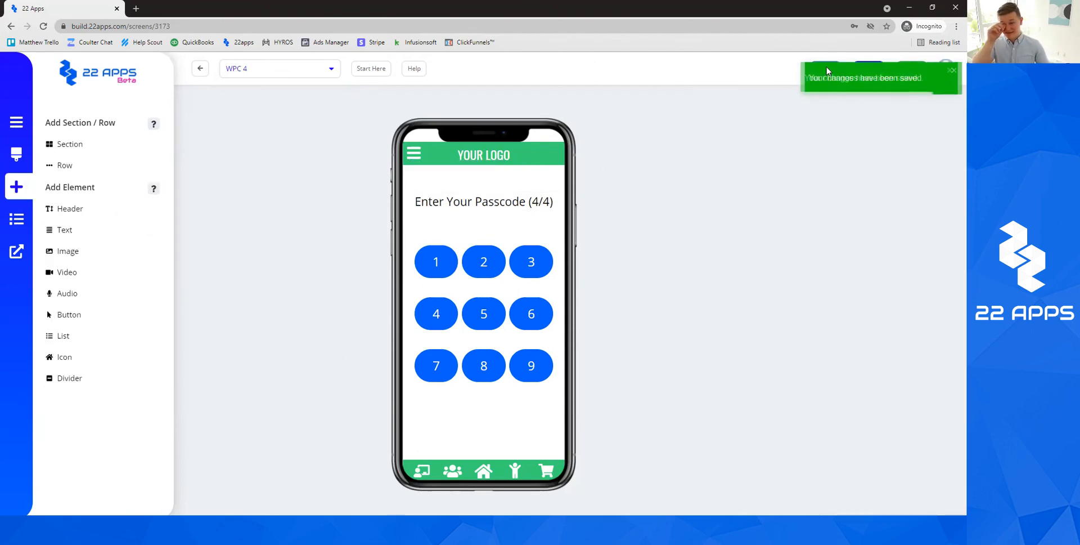
# Link WPC 4's 1 and 2 keys to the WPC Try Again screen.
pyautogui.click(443, 275)
pyautogui.click(101, 297)
pyautogui.click(113, 330)
pyautogui.click(107, 322)
pyautogui.click(76, 304)
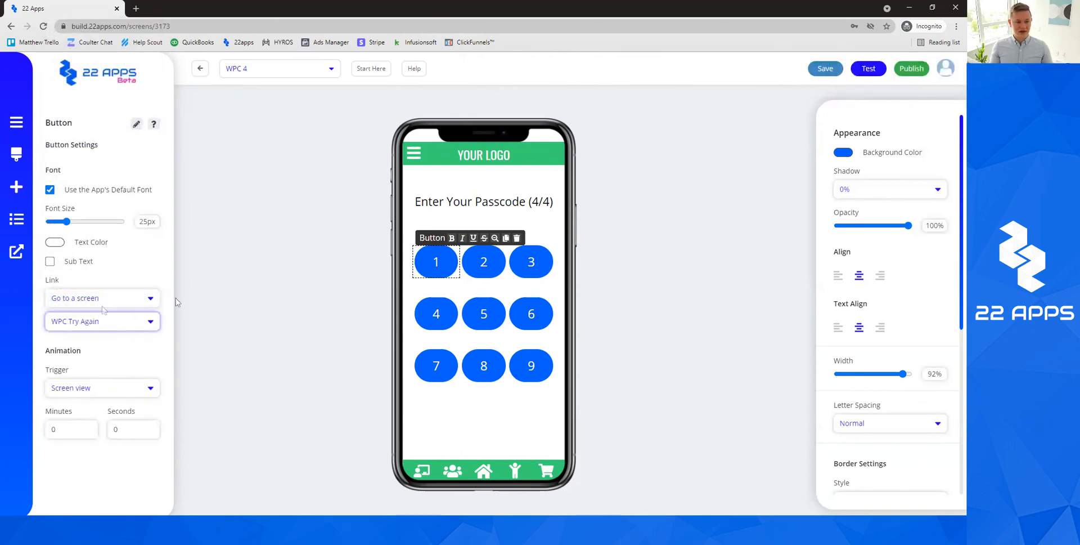
pyautogui.click(484, 261)
pyautogui.click(101, 298)
pyautogui.click(90, 332)
pyautogui.click(102, 319)
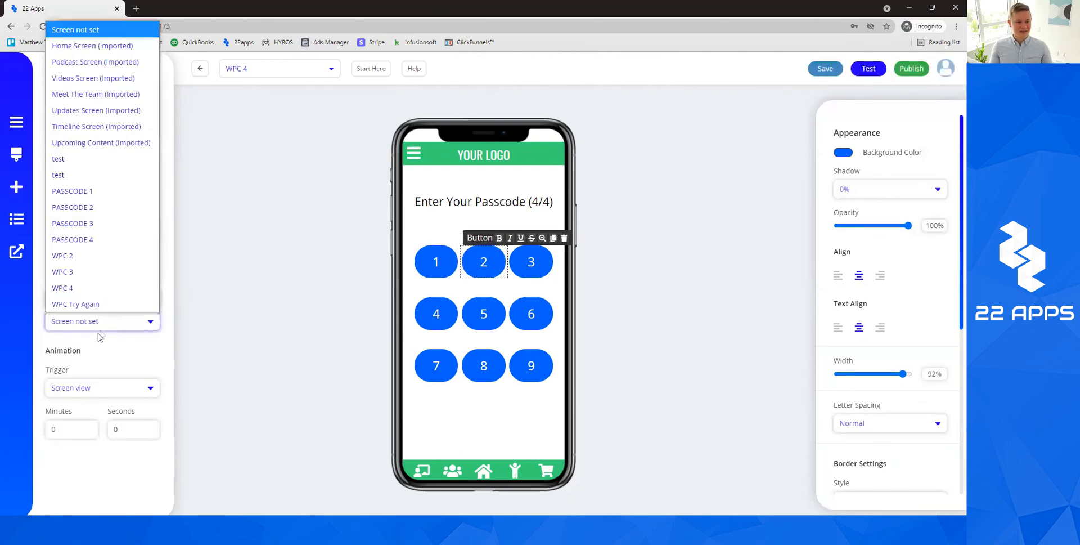
pyautogui.click(75, 302)
# Link WPC 4's 3 and 4 keys to the WPC Try Again screen.
pyautogui.click(531, 262)
pyautogui.click(56, 297)
pyautogui.click(90, 331)
pyautogui.click(101, 321)
pyautogui.click(76, 302)
pyautogui.click(431, 308)
pyautogui.click(101, 298)
pyautogui.click(90, 330)
pyautogui.click(101, 320)
pyautogui.click(76, 302)
# Link WPC 4's 5 and 6 keys to the WPC Try Again screen.
pyautogui.click(494, 313)
pyautogui.click(101, 298)
pyautogui.click(90, 331)
pyautogui.click(93, 321)
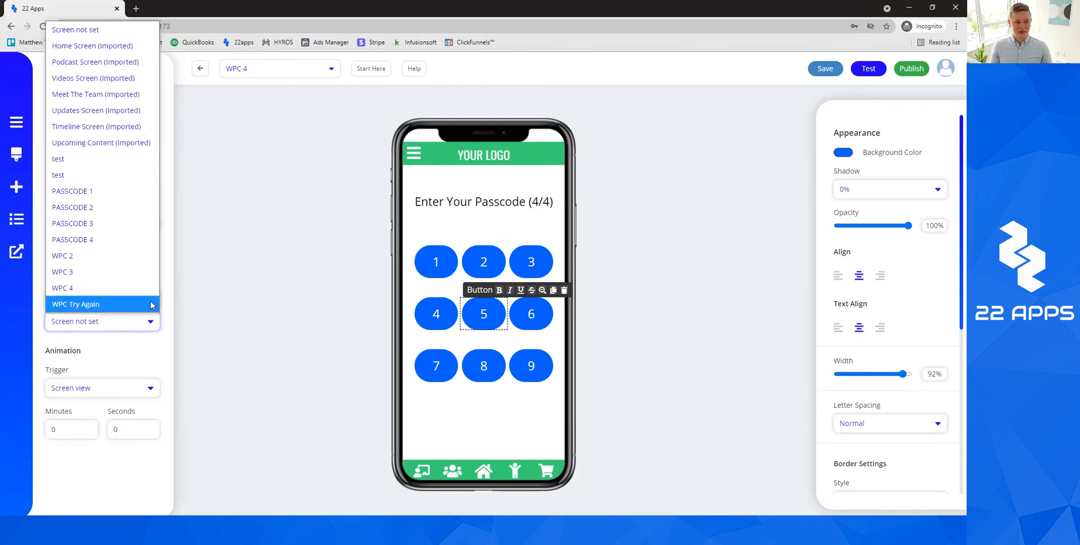
pyautogui.click(75, 304)
pyautogui.click(531, 313)
pyautogui.click(93, 298)
pyautogui.click(90, 332)
pyautogui.click(93, 321)
pyautogui.click(76, 303)
# Link WPC 4's 7 and 8 keys to the WPC Try Again screen.
pyautogui.click(436, 365)
pyautogui.click(73, 304)
pyautogui.click(90, 332)
pyautogui.click(93, 321)
pyautogui.click(76, 304)
pyautogui.click(465, 363)
pyautogui.click(93, 297)
pyautogui.click(90, 332)
pyautogui.click(93, 321)
pyautogui.click(76, 304)
# Link WPC 4's 9 key to WPC Try Again and save the screen.
pyautogui.click(531, 365)
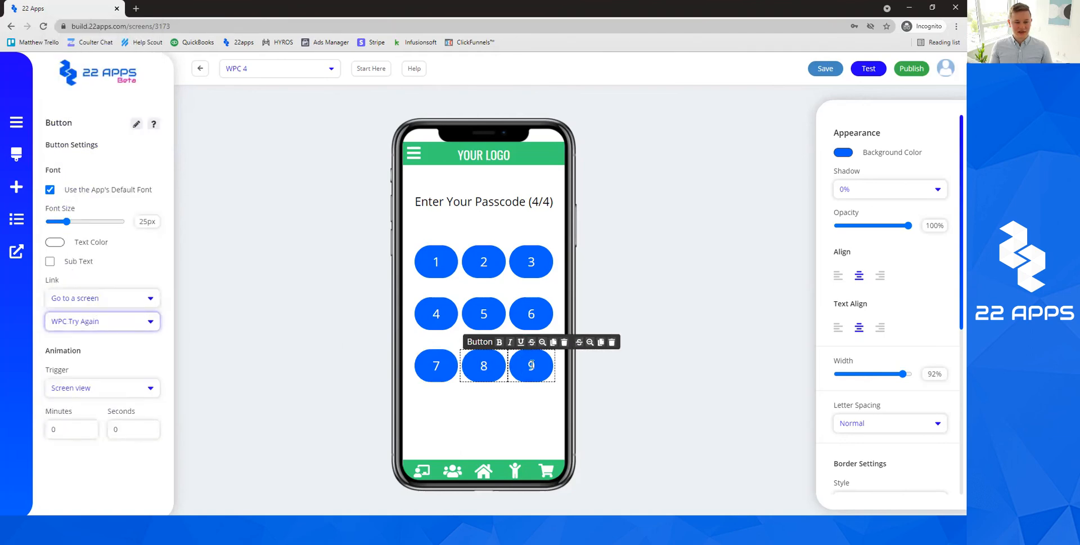
pyautogui.click(92, 298)
pyautogui.click(90, 332)
pyautogui.click(100, 322)
pyautogui.click(75, 304)
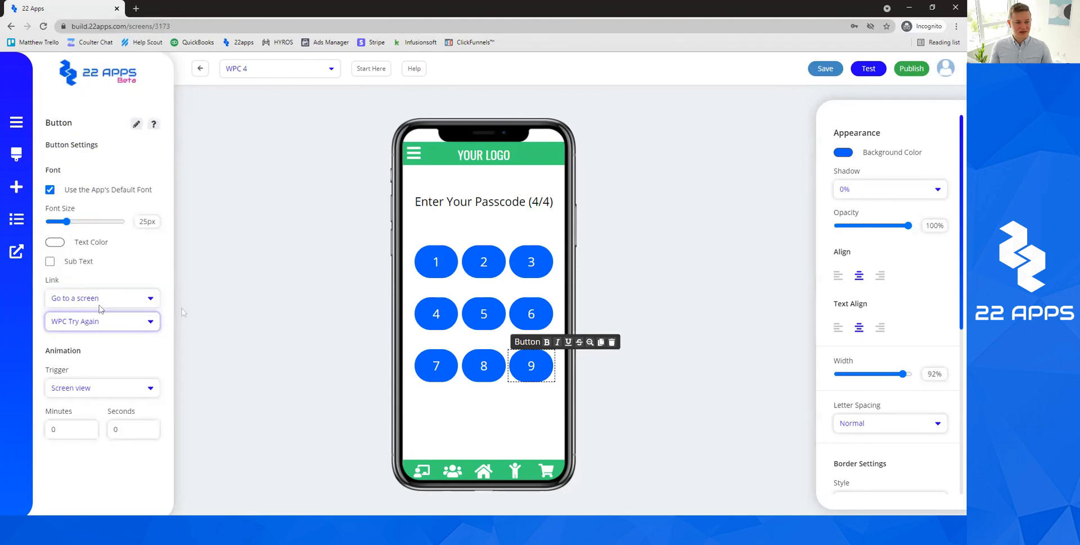
pyautogui.click(793, 129)
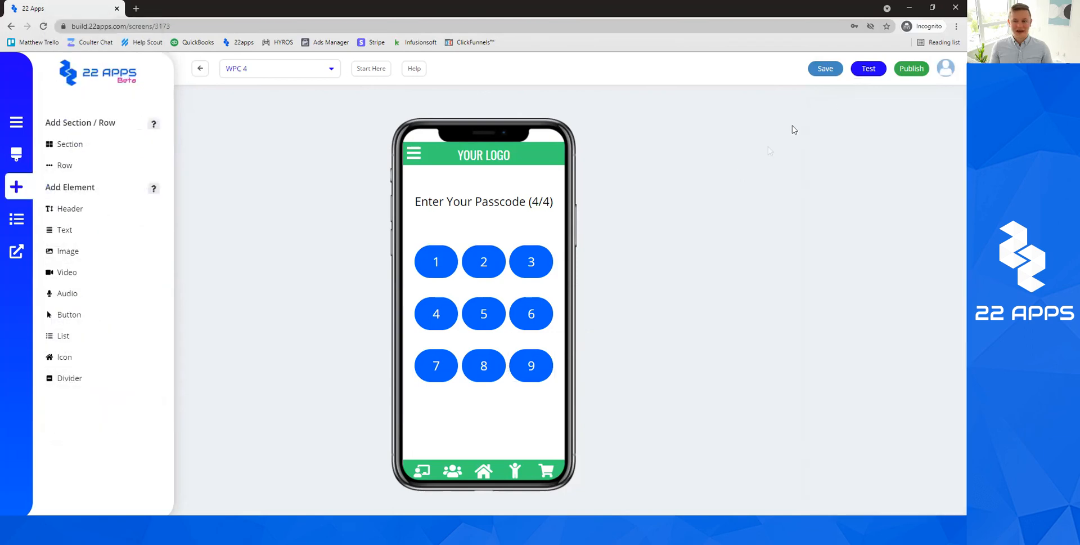
pyautogui.click(830, 71)
pyautogui.click(272, 70)
# On WPC Try Again, delete the three keypad rows (1-2-3, 4-5-6, 7-8-9).
pyautogui.click(295, 326)
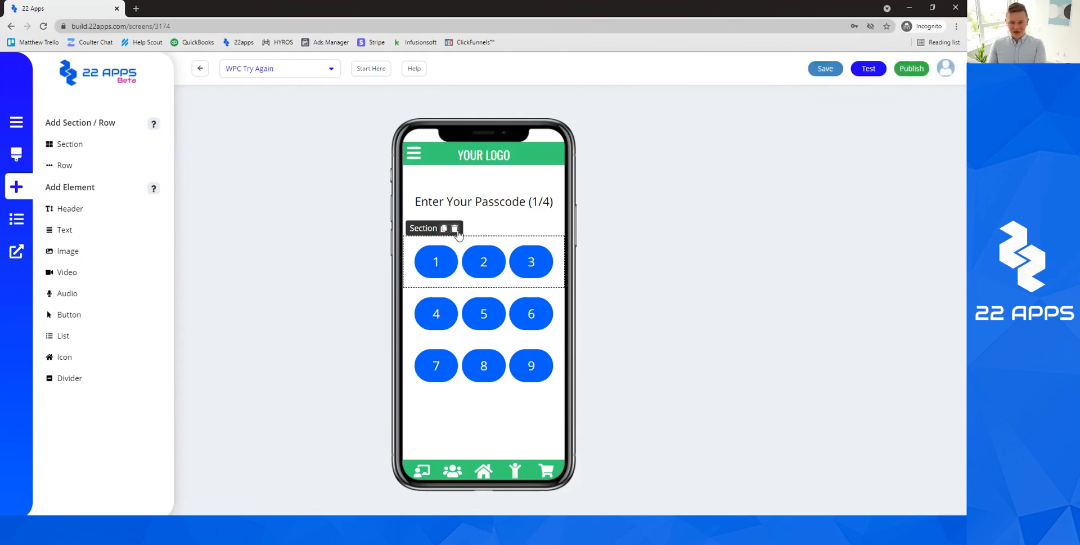
pyautogui.click(455, 229)
pyautogui.press('Return')
pyautogui.click(455, 228)
pyautogui.press('Return')
pyautogui.click(455, 229)
pyautogui.press('Return')
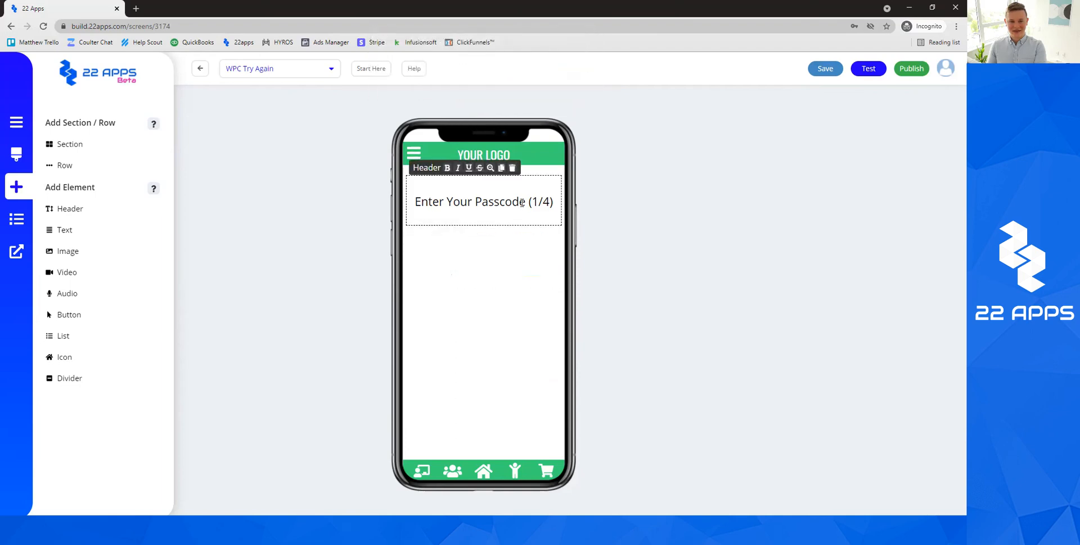
# Retitle the heading 'Wrong Code.' and place a new button beneath it.
pyautogui.click(523, 201)
pyautogui.tripleClick(522, 201)
pyautogui.write('Wo')
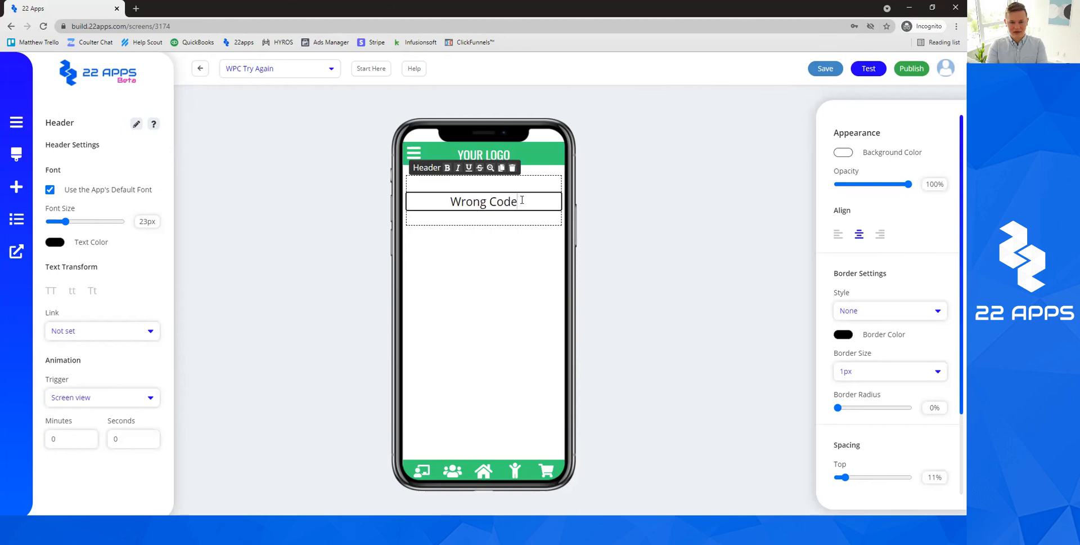
pyautogui.click(641, 236)
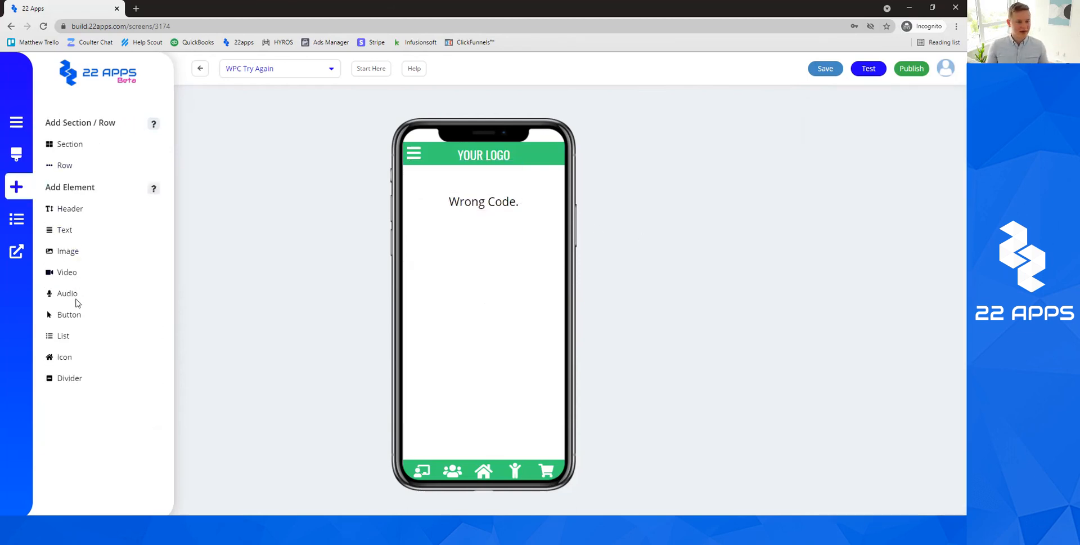
pyautogui.moveTo(236, 267); pyautogui.dragTo(472, 225)
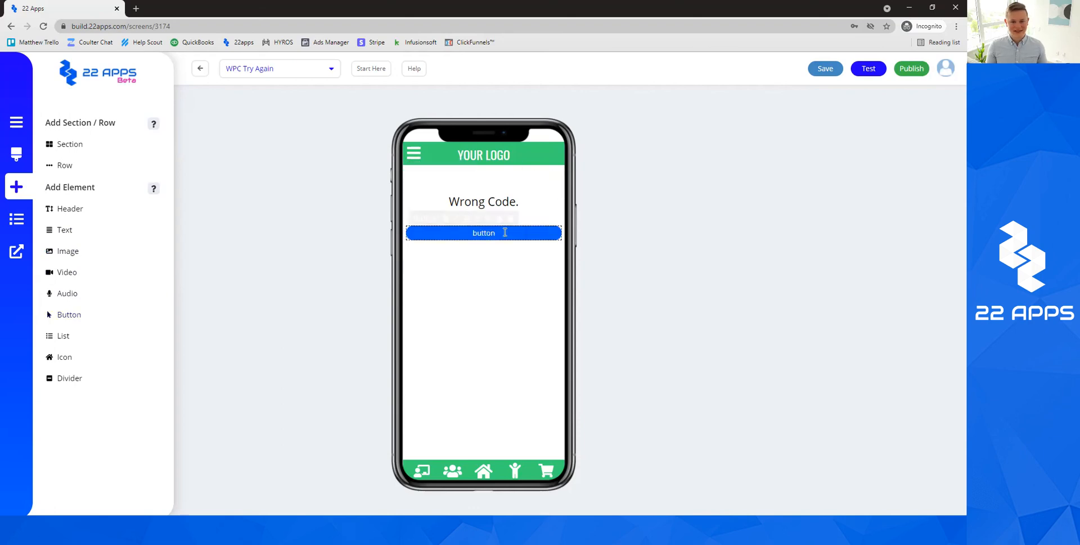
pyautogui.click(506, 232)
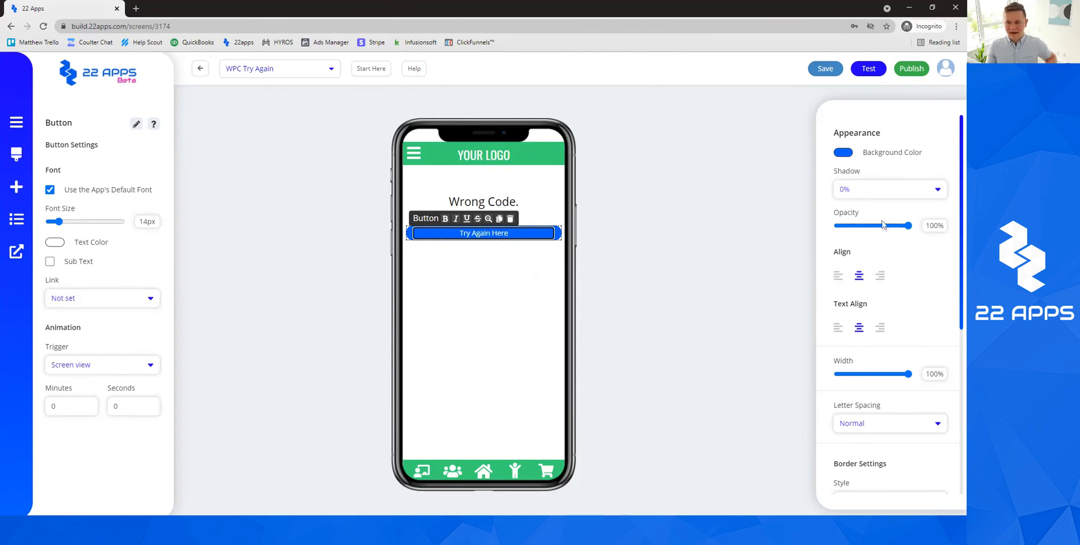
# Give the Try Again Here button 21px text and about 83% width.
pyautogui.moveTo(66, 223); pyautogui.dragTo(72, 224)
pyautogui.moveTo(908, 373); pyautogui.dragTo(899, 376)
pyautogui.click(617, 340)
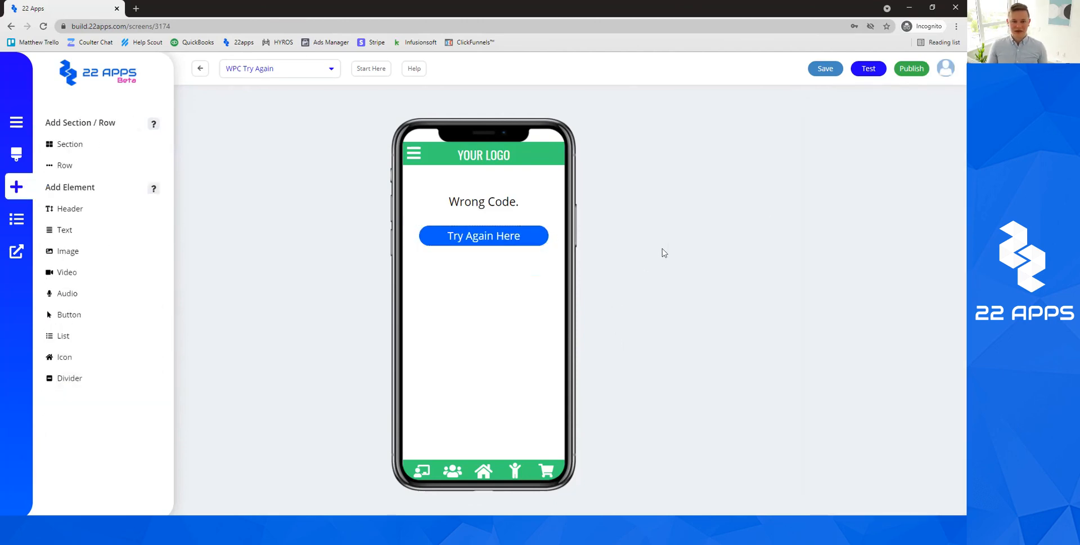
pyautogui.click(476, 232)
# Link the Try Again Here button to the PASSCODE 1 screen.
pyautogui.click(150, 304)
pyautogui.click(108, 333)
pyautogui.click(114, 325)
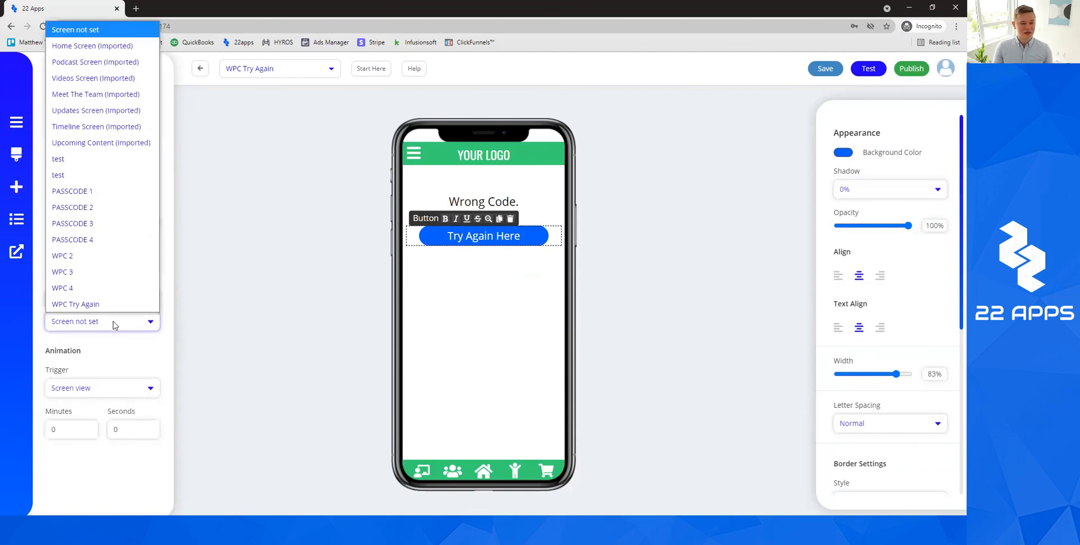
pyautogui.click(102, 194)
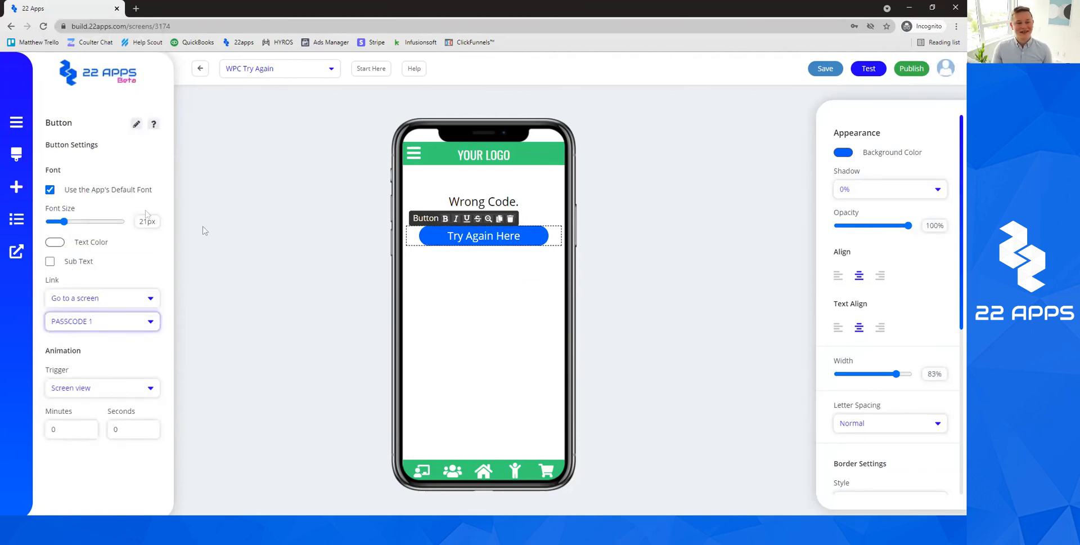
pyautogui.click(104, 324)
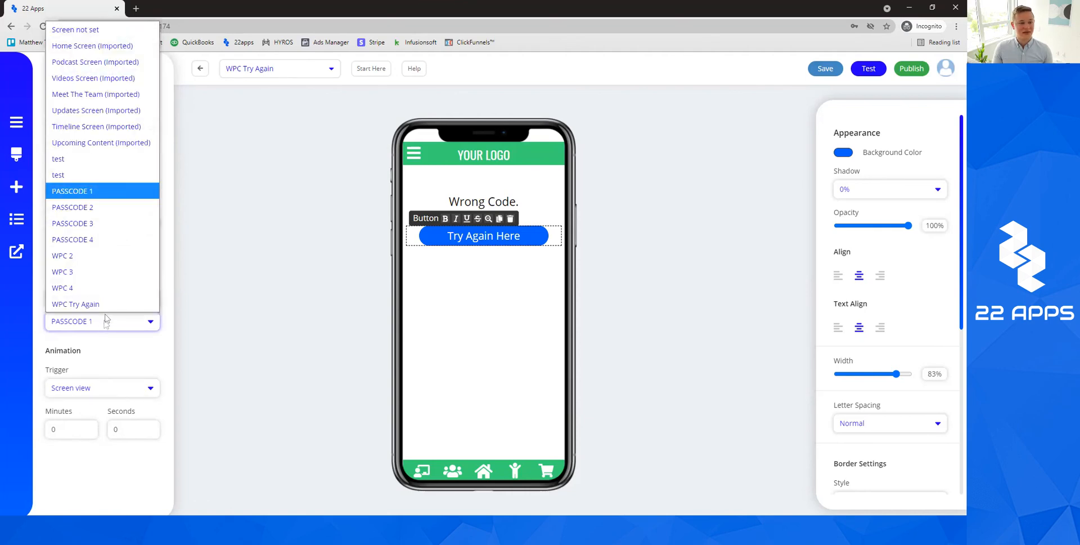
pyautogui.click(113, 192)
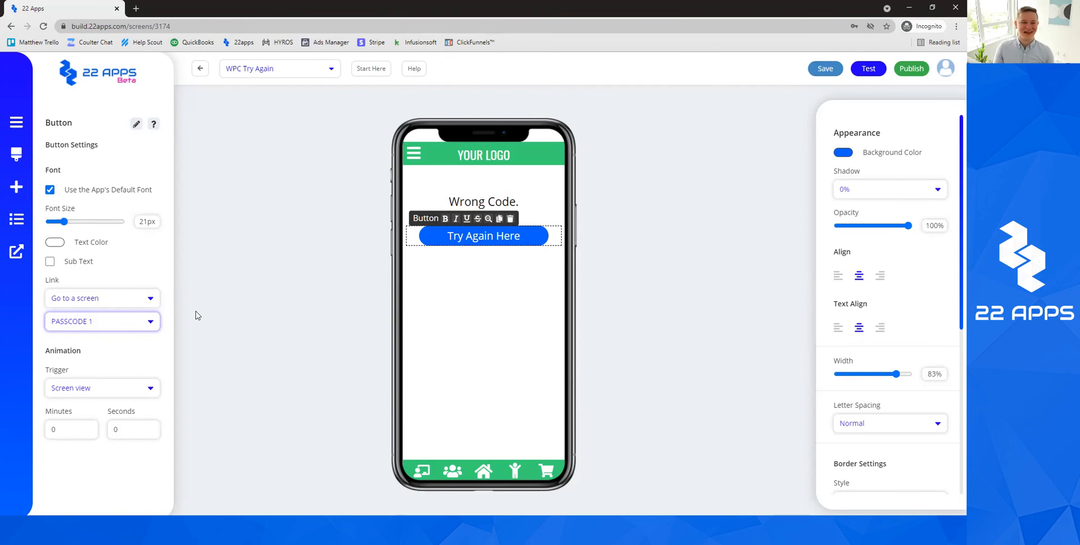
pyautogui.click(150, 322)
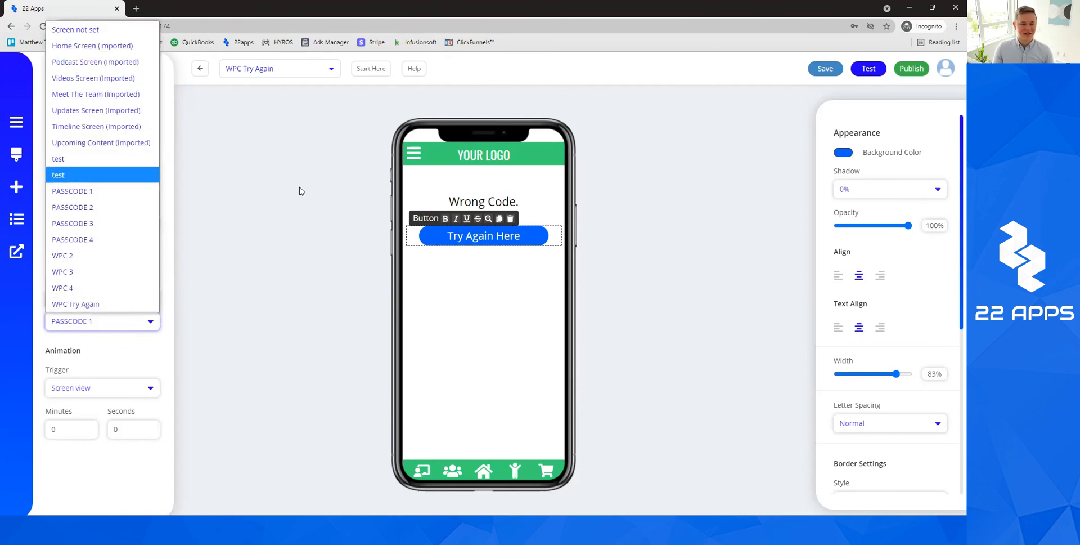
pyautogui.click(301, 190)
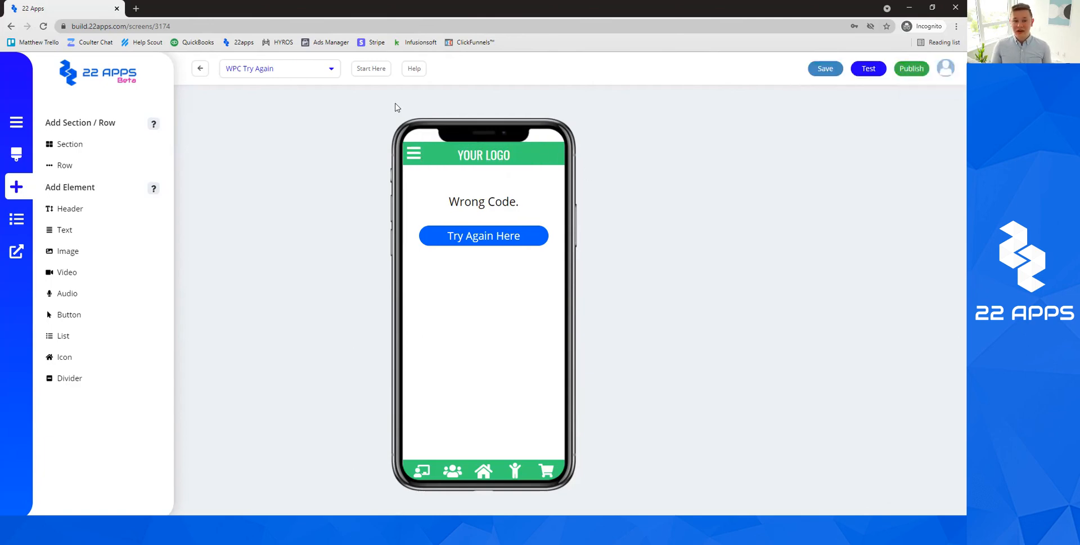
pyautogui.click(309, 69)
# Check digit 5's link on PASSCODE 1 and digit 6's link on PASSCODE 2.
pyautogui.click(273, 237)
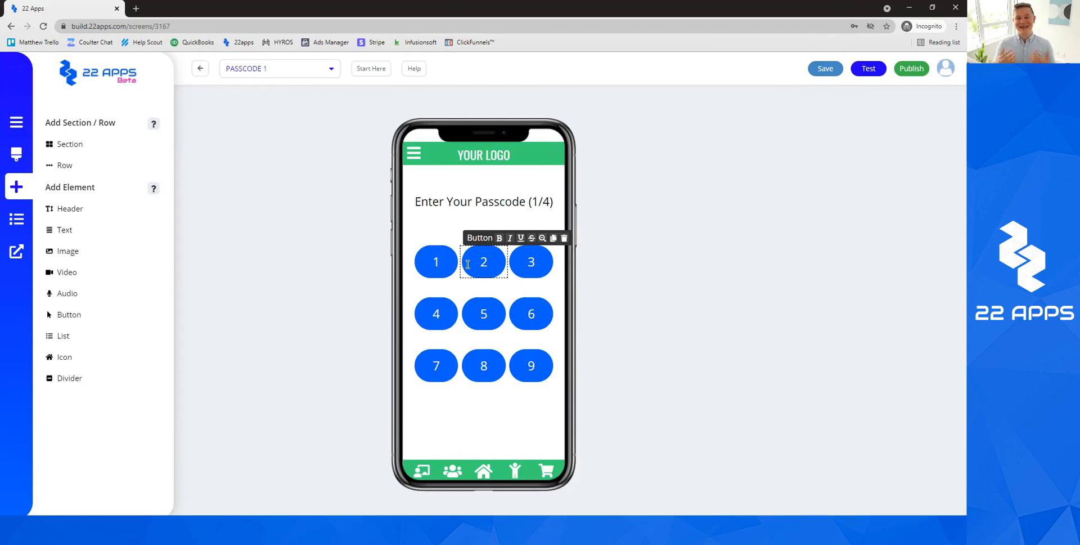
pyautogui.click(313, 75)
pyautogui.click(381, 234)
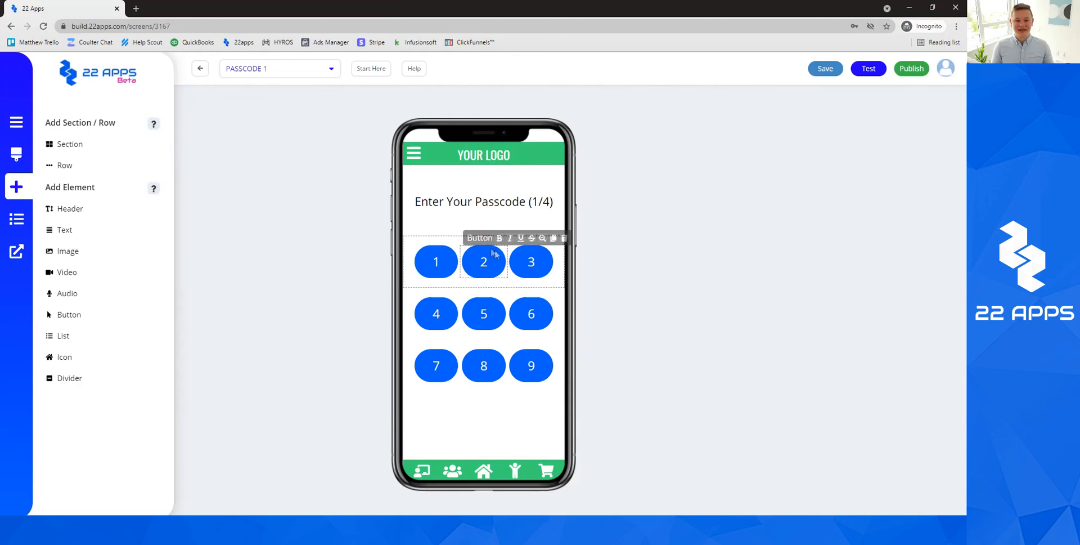
pyautogui.click(483, 313)
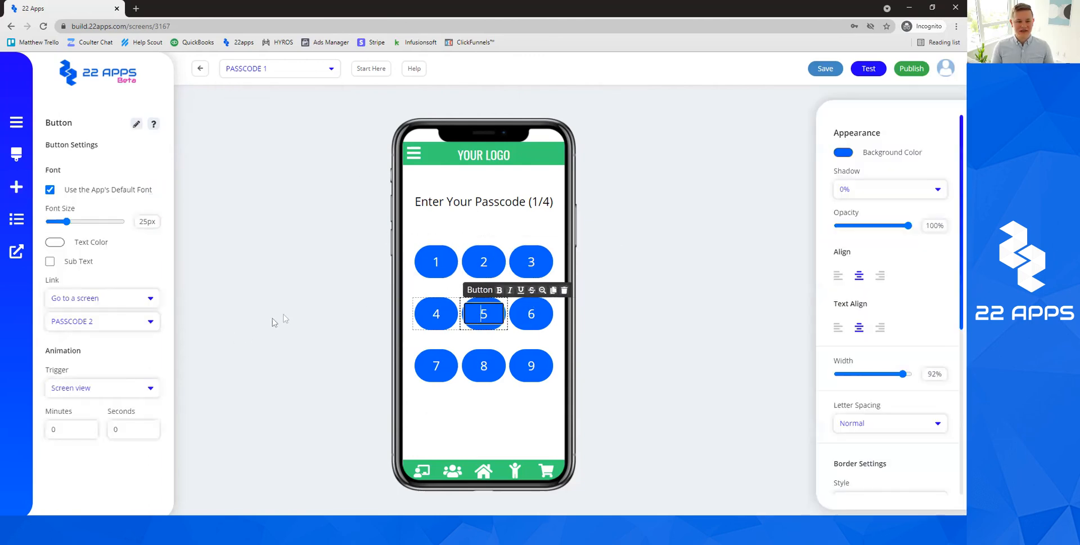
pyautogui.click(248, 69)
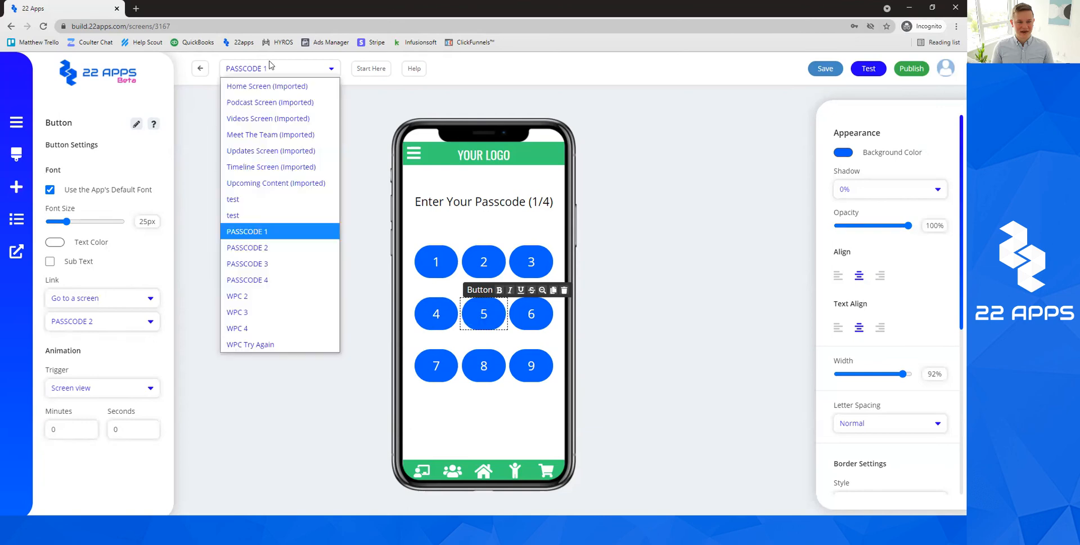
pyautogui.click(272, 248)
pyautogui.click(531, 314)
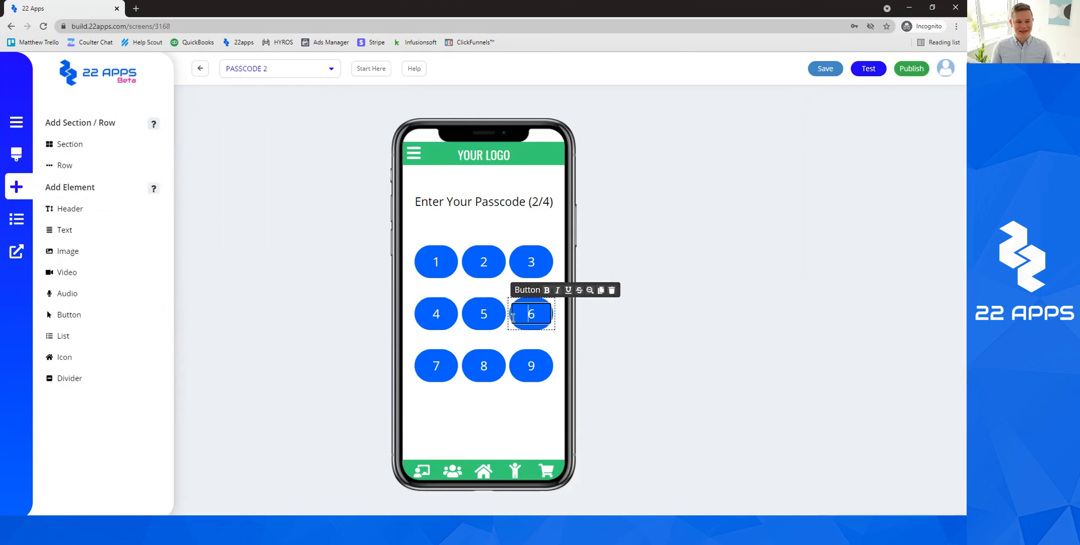
# Check digit 3 on PASSCODE 3 and digit 1 on PASSCODE 4, which links to Videos Screen (Imported).
pyautogui.click(284, 68)
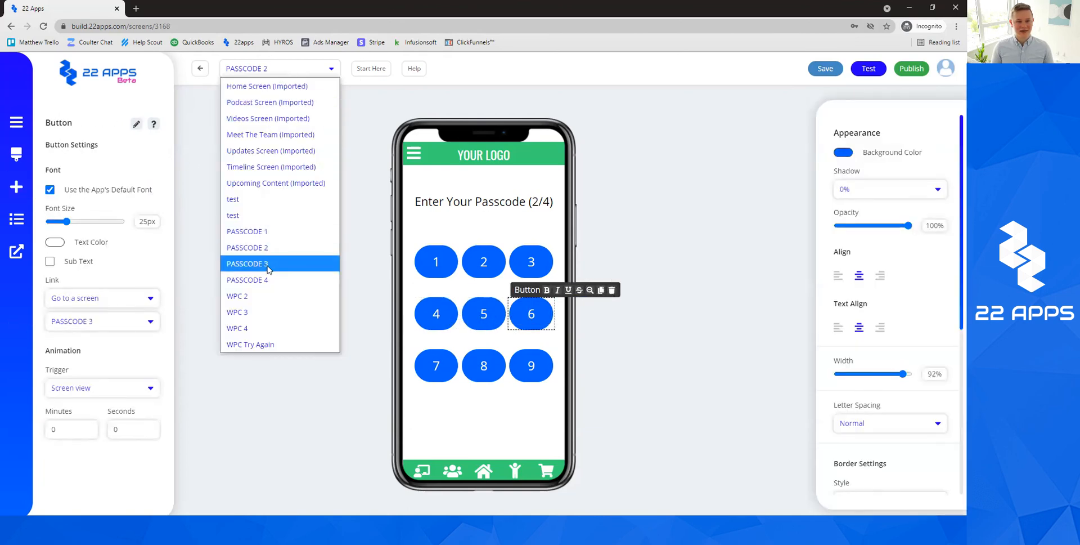
pyautogui.click(272, 259)
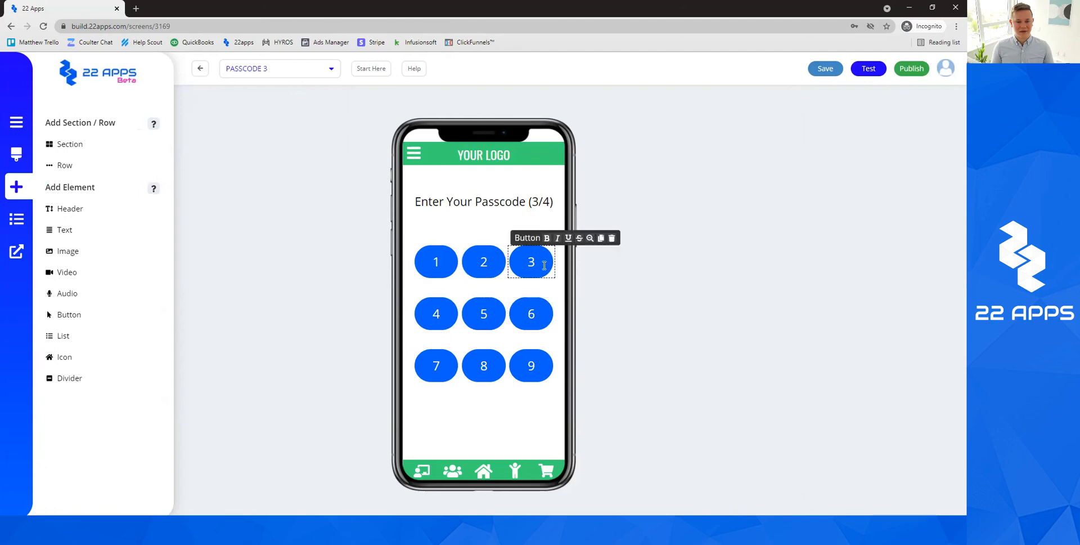
pyautogui.click(544, 265)
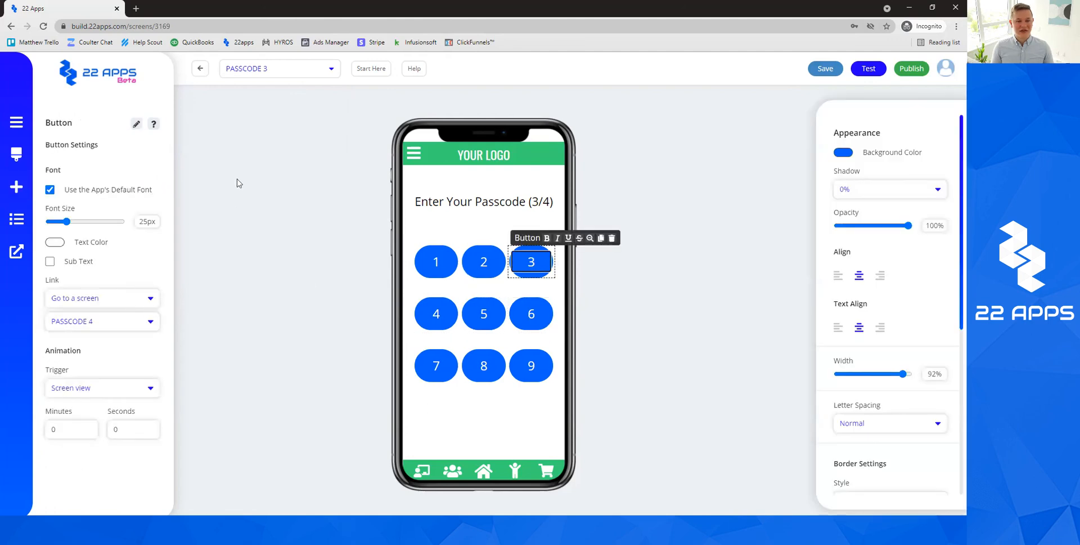
pyautogui.click(284, 68)
pyautogui.click(315, 280)
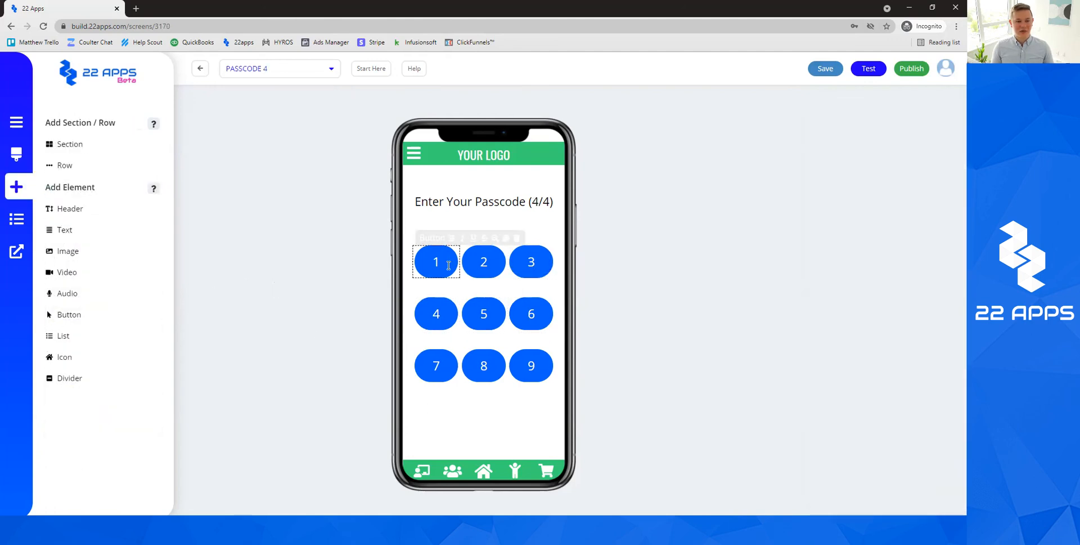
pyautogui.click(436, 262)
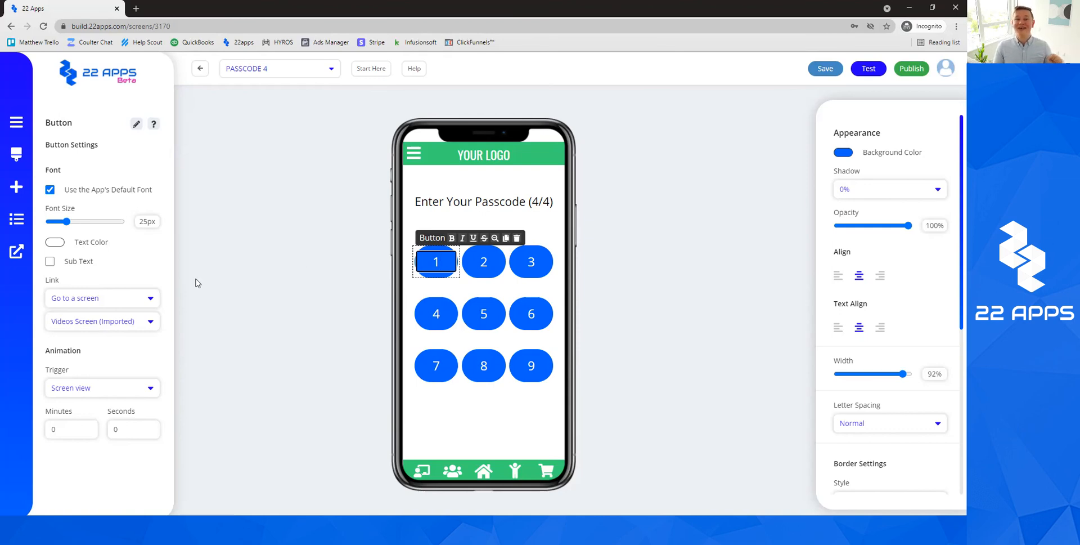
pyautogui.click(364, 261)
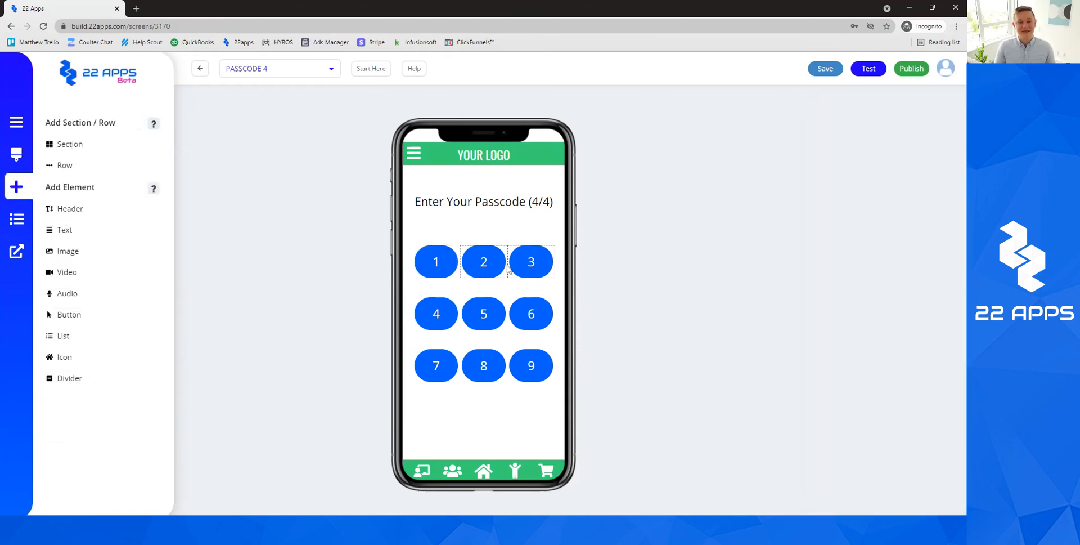
pyautogui.click(491, 264)
pyautogui.click(587, 265)
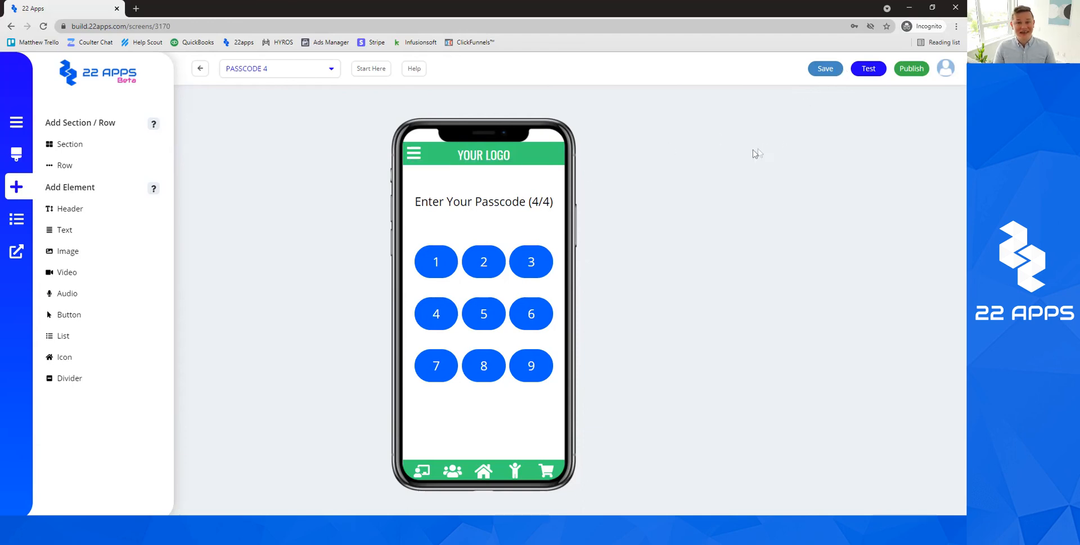
pyautogui.click(331, 70)
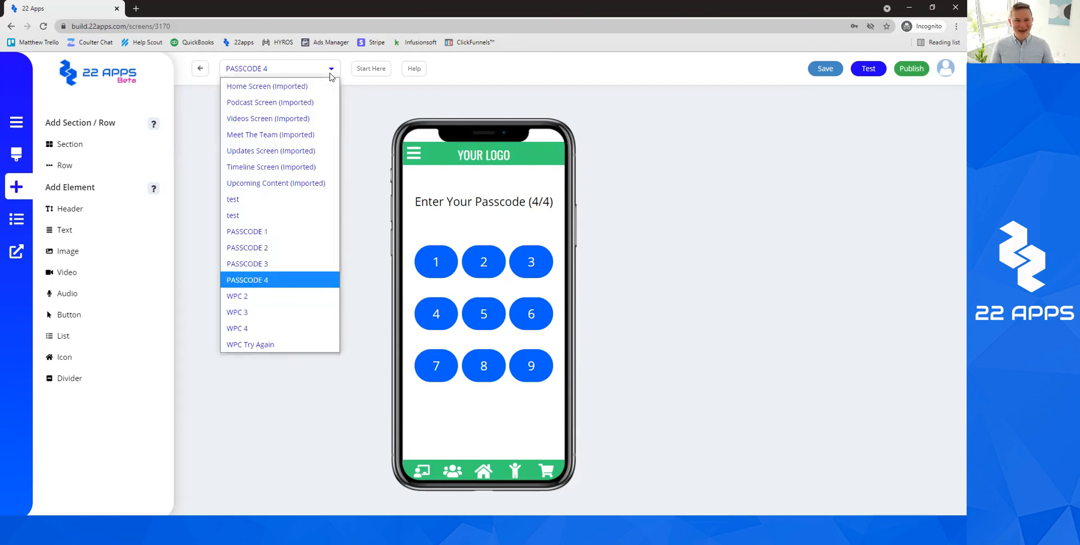
pyautogui.click(371, 89)
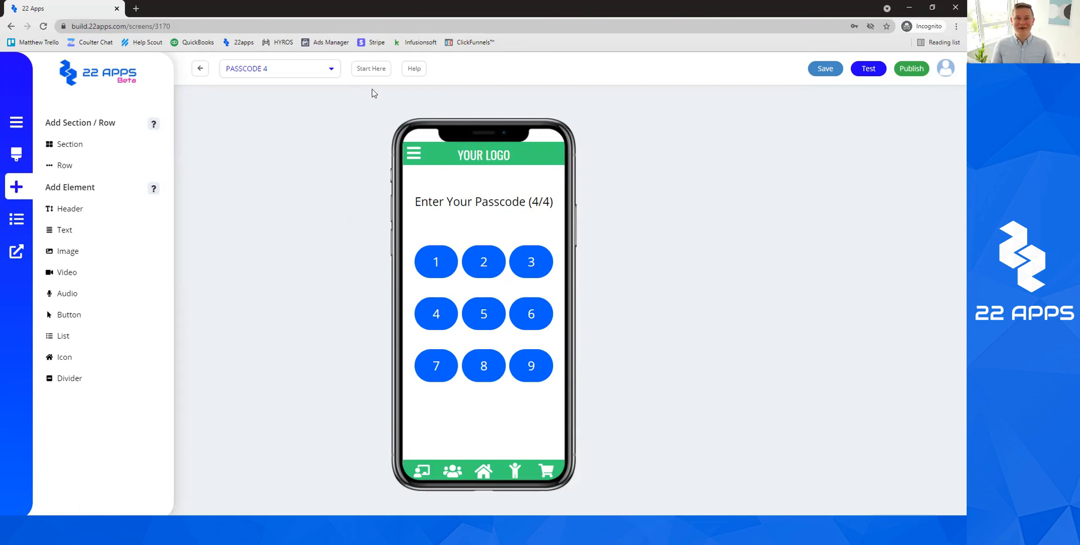